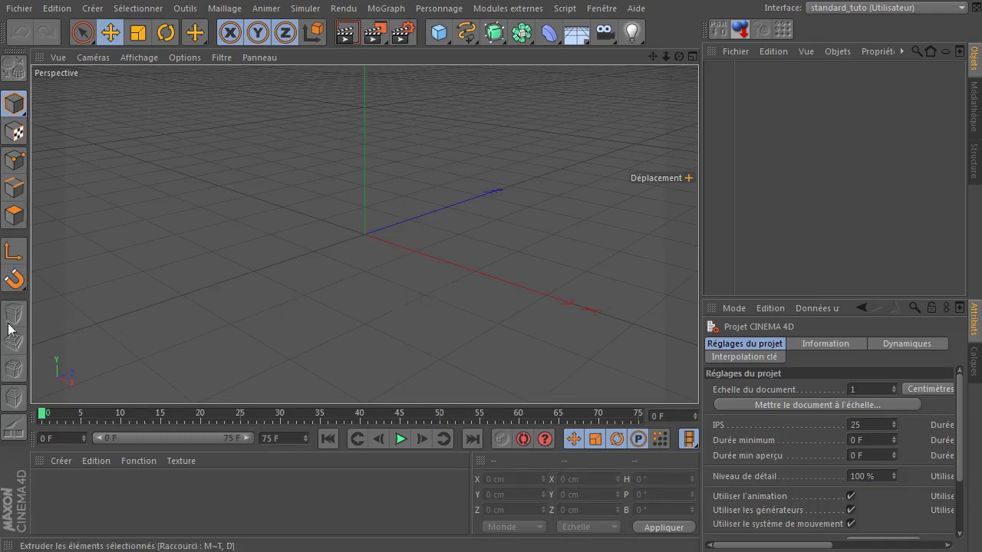
- Check the graphics tablet options in the input device preferences (Dispositif de saisie), leaving them as they are
left_click(62, 9)
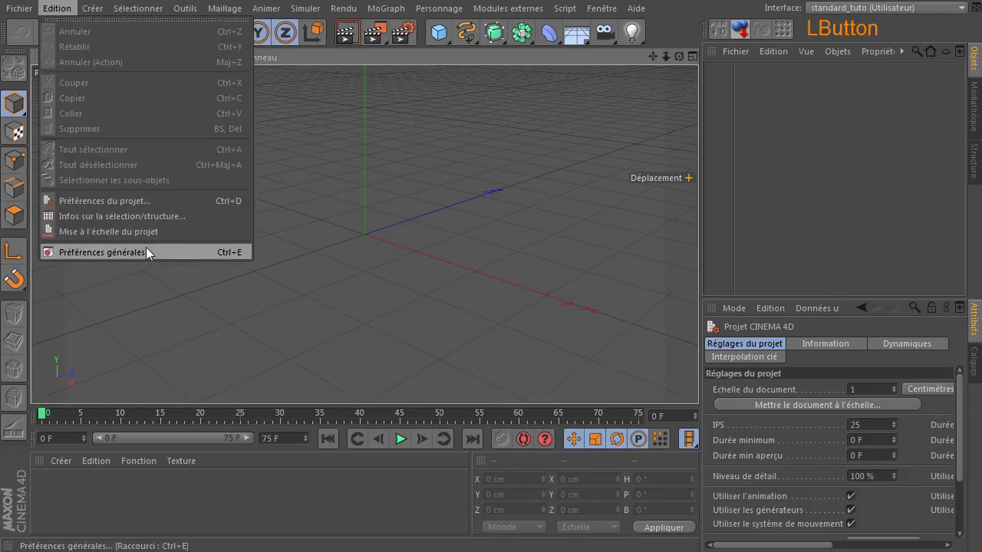
left_click(146, 249)
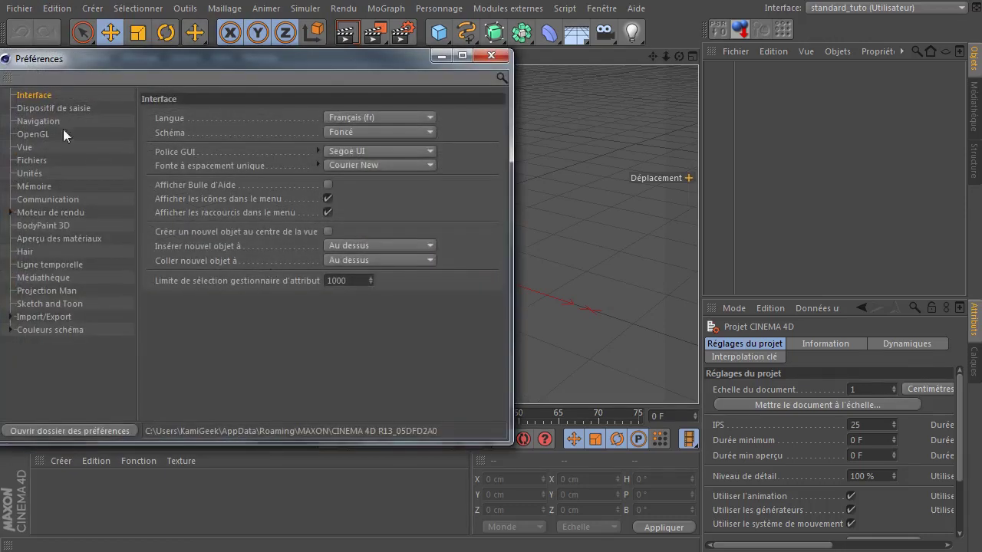
left_click(54, 108)
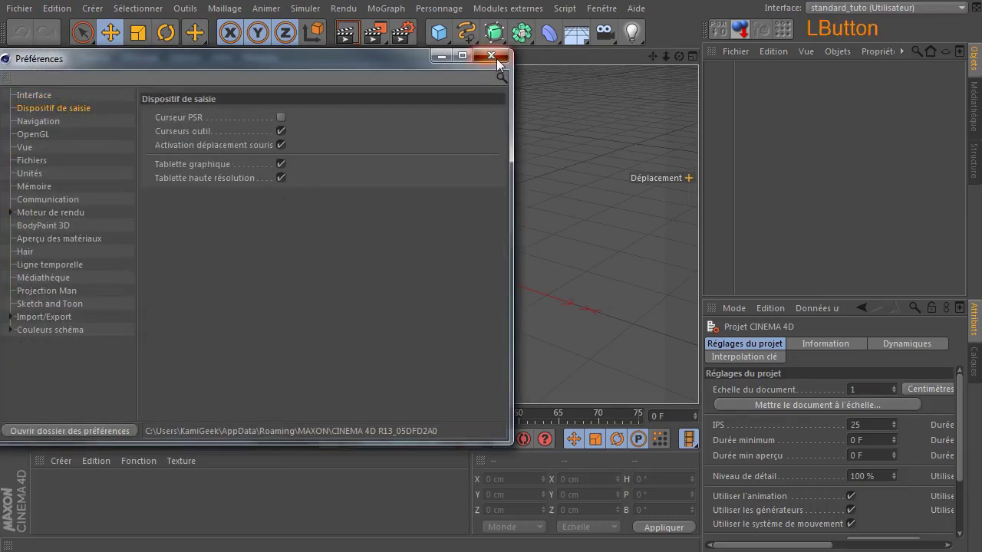
left_click(492, 56)
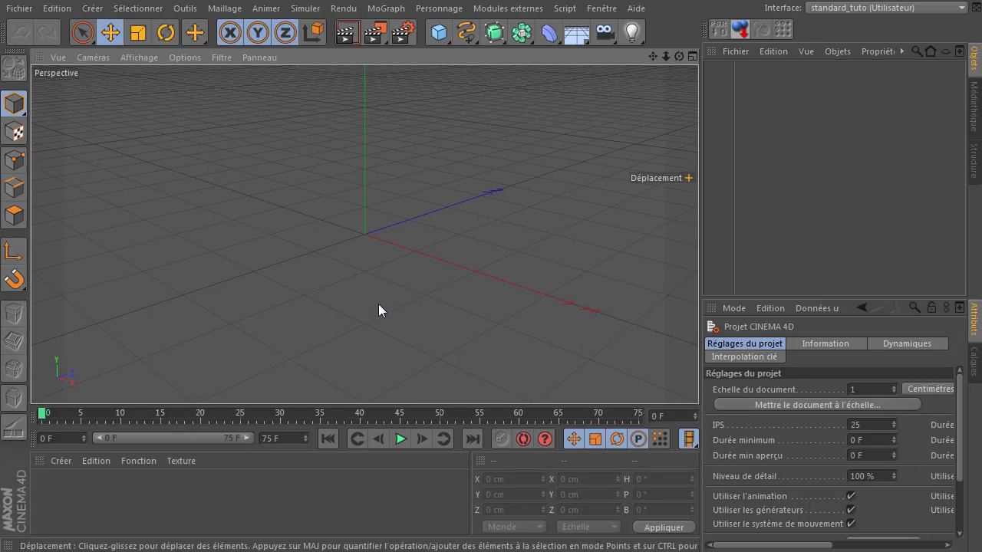
- Add a cube and reshape it into a tall, thin plank about 109 × 611 × 21 cm
left_click(436, 33)
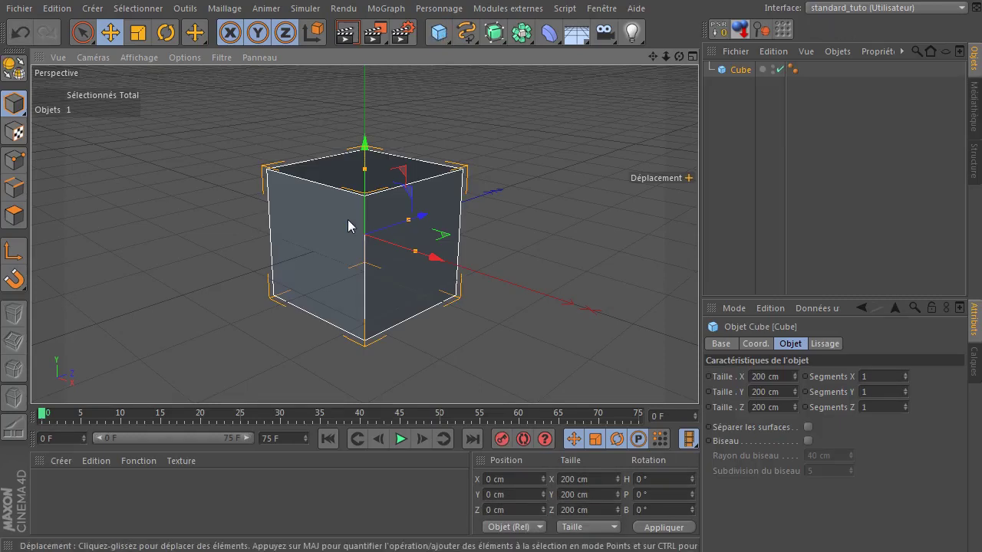
left_click_drag(408, 221, 394, 241)
left_click_drag(366, 175, 407, 36)
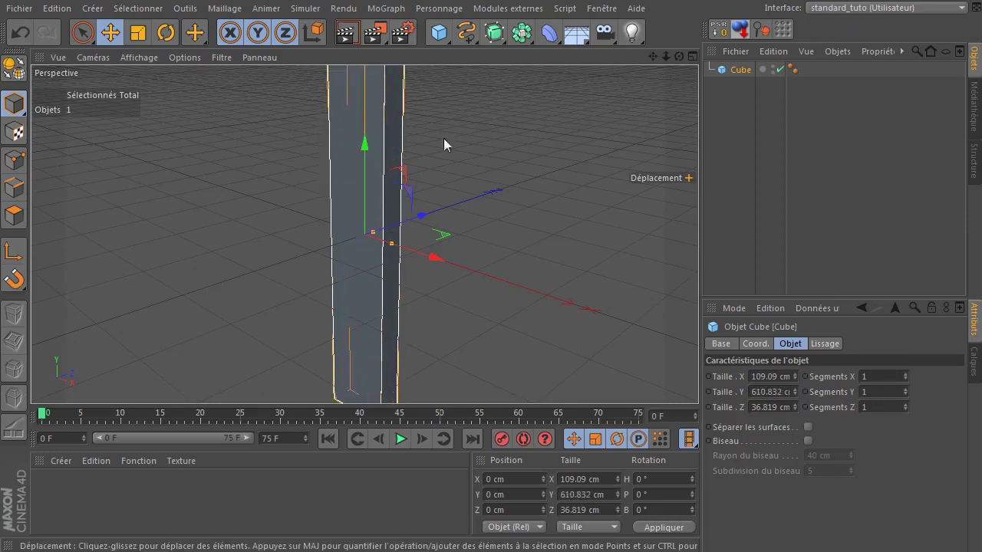
left_click_drag(374, 233, 371, 233)
- Set the viewport display to Gouraud shading with lines and convert the plank into an editable polygon object
left_click_drag(667, 57, 613, 88)
left_click(542, 162)
left_click_drag(679, 57, 790, 64)
left_click(134, 59)
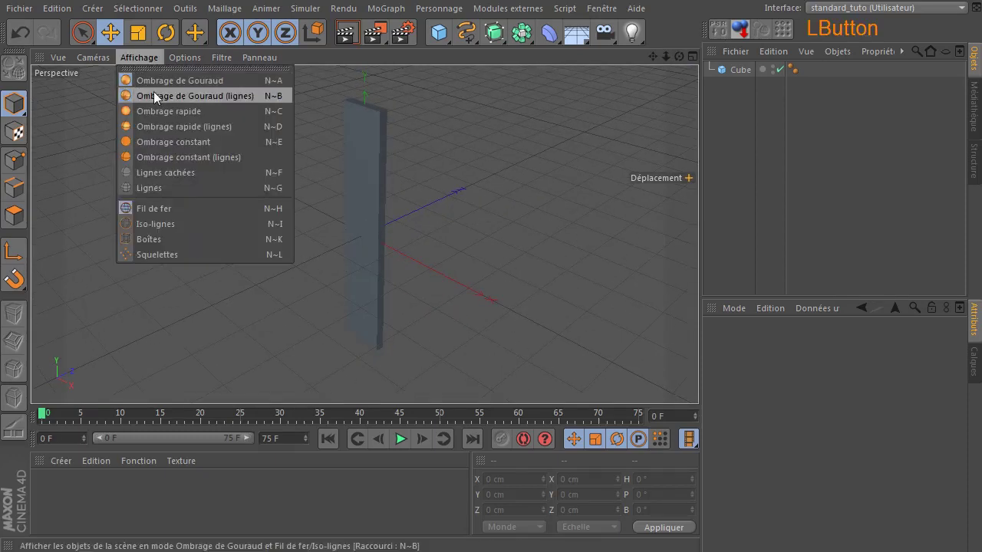
left_click(154, 93)
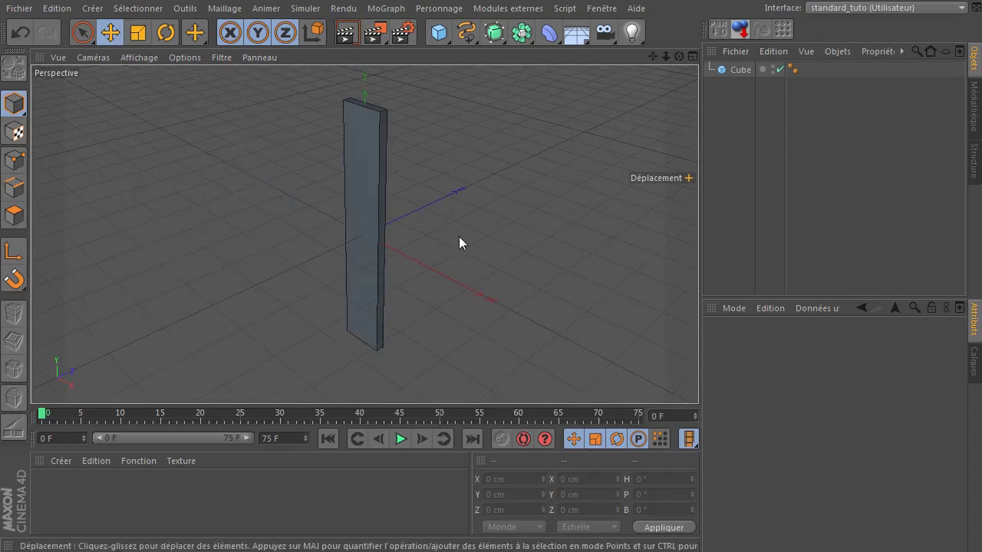
left_click(723, 69)
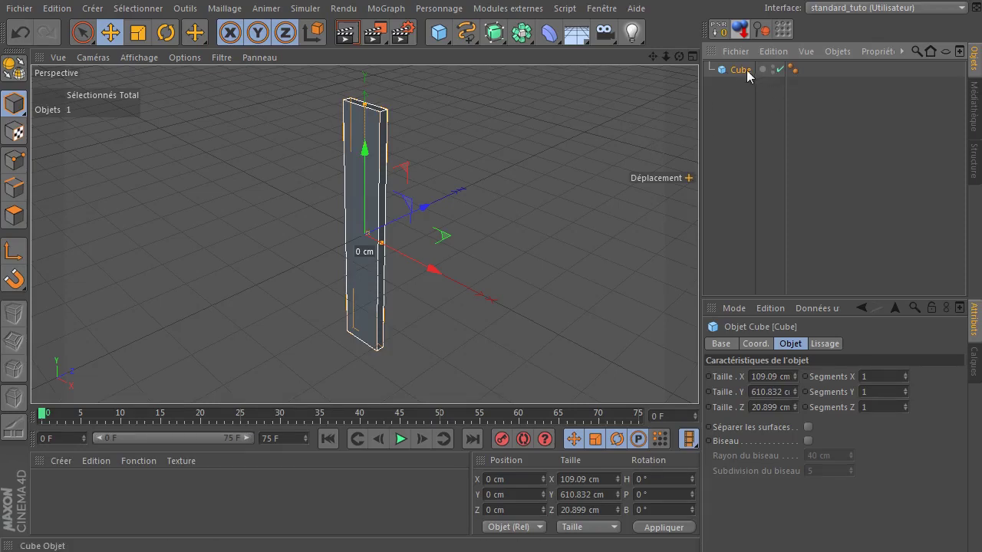
left_click(12, 73)
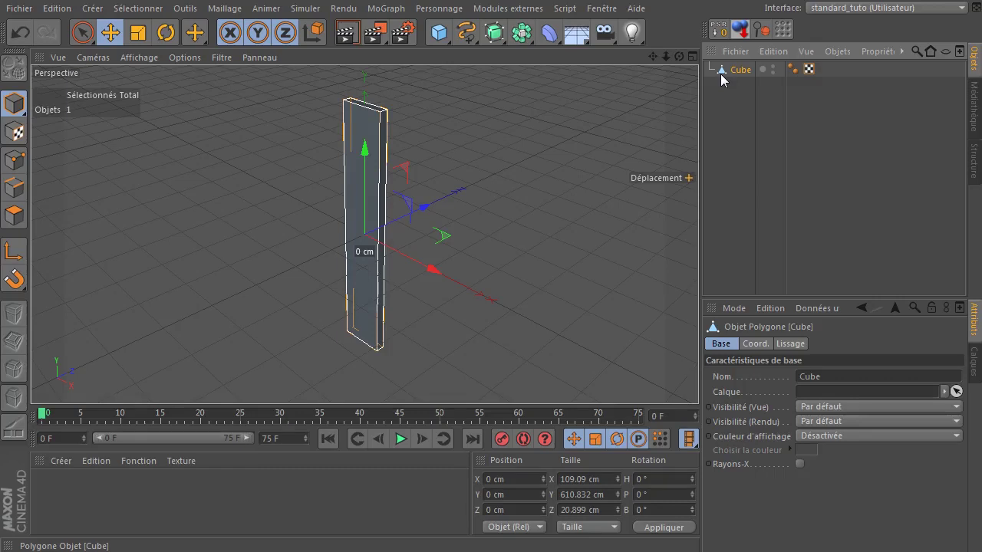
- Create a new material with a pure white color (255, 255, 255) and its Spécularité channel disabled
double_click(140, 506)
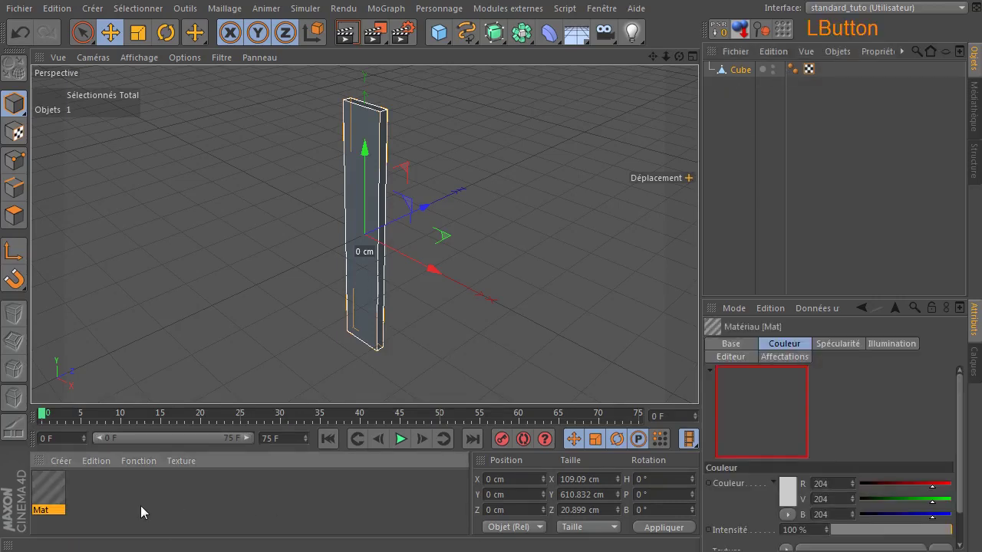
double_click(44, 491)
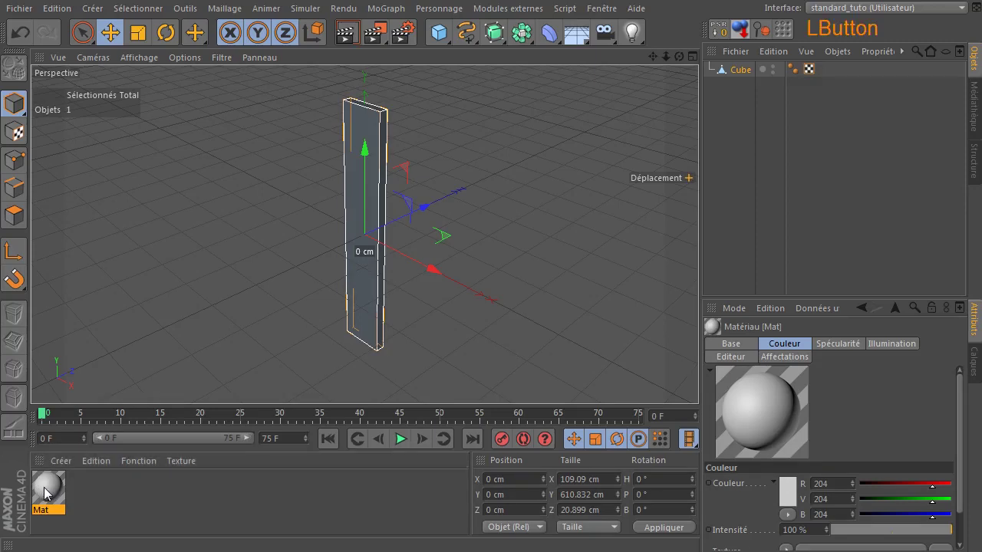
left_click(421, 168)
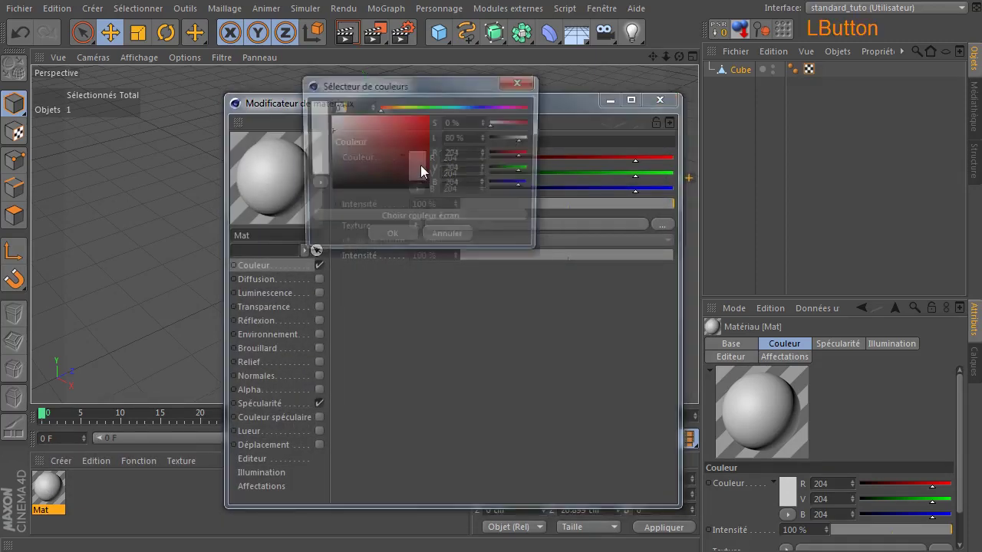
left_click(393, 238)
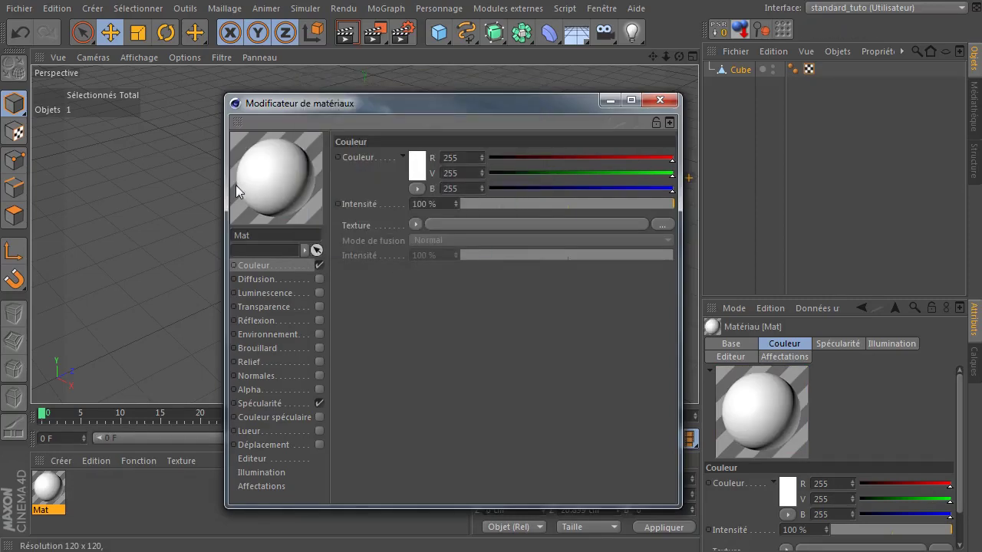
left_click(320, 403)
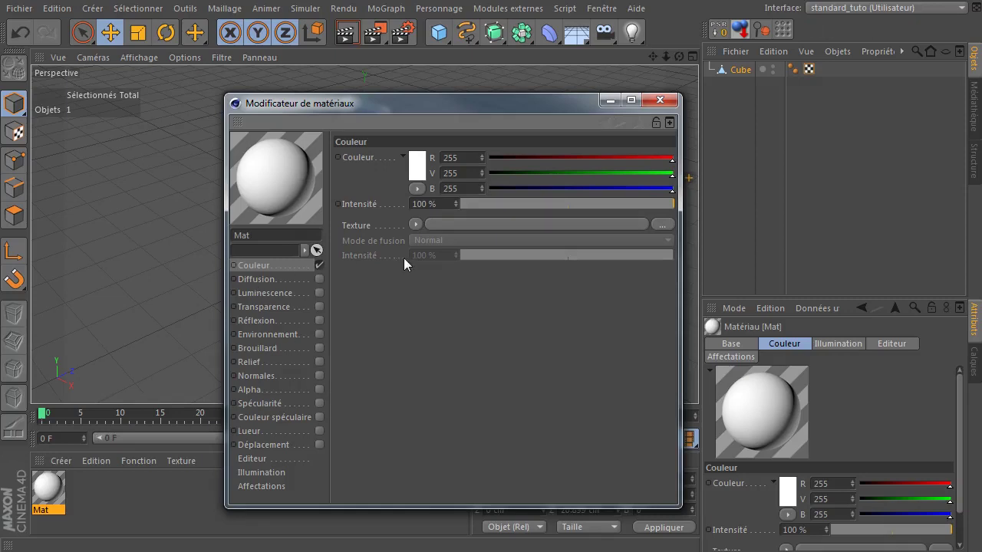
left_click(660, 100)
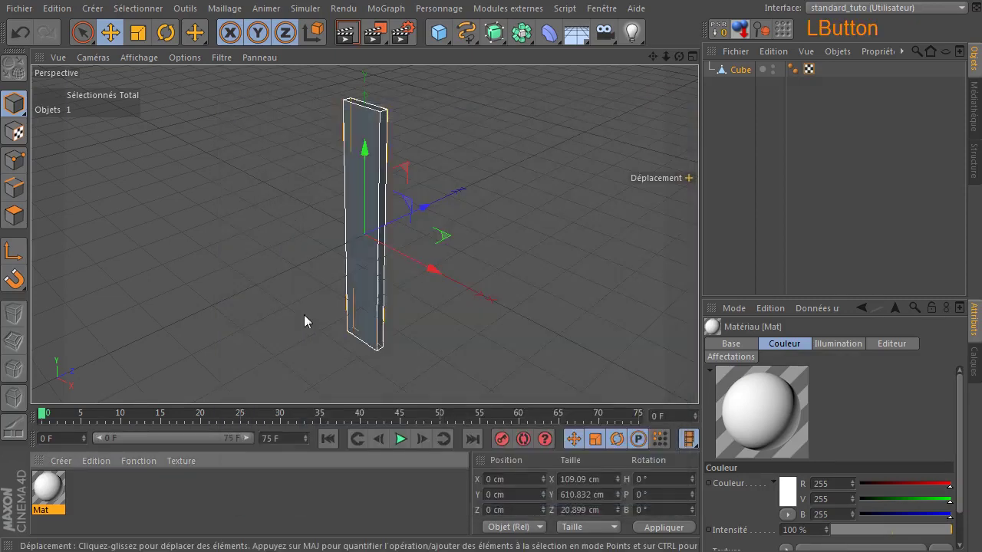
- Apply the white material to the plank and rename the object "planche"
left_click_drag(43, 497, 742, 70)
double_click(736, 69)
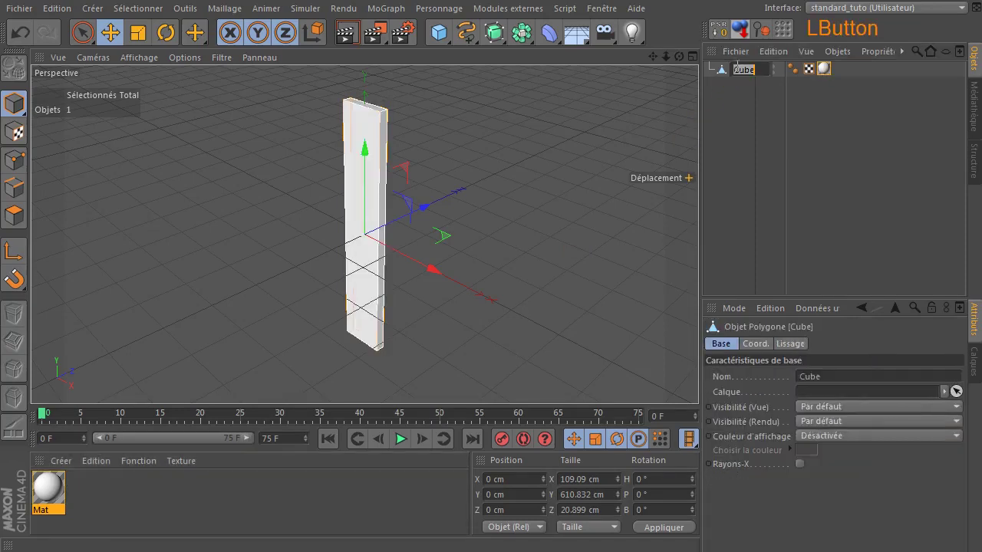
type("planche")
key("Return")
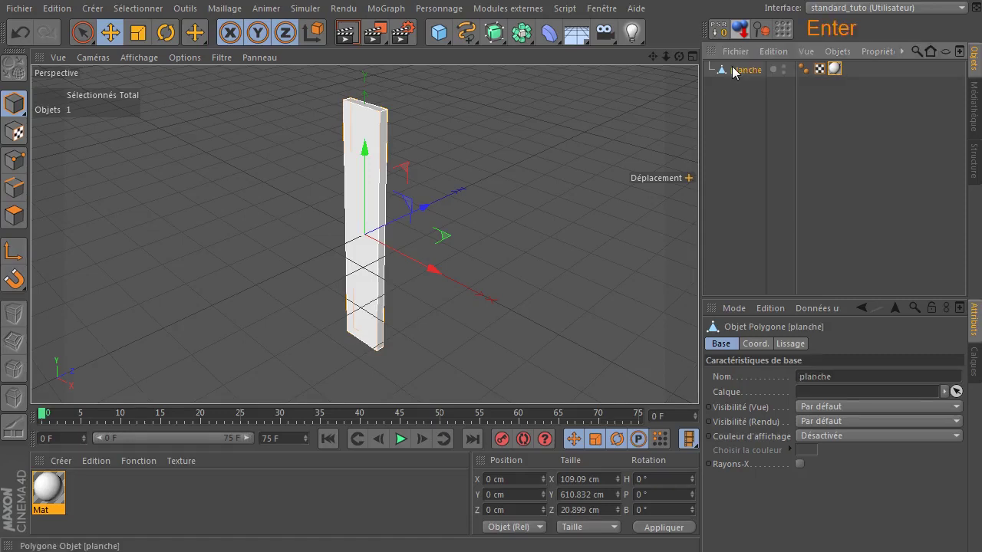
- Rename the white material "bois"
left_click(38, 512)
double_click(39, 512)
type("pla")
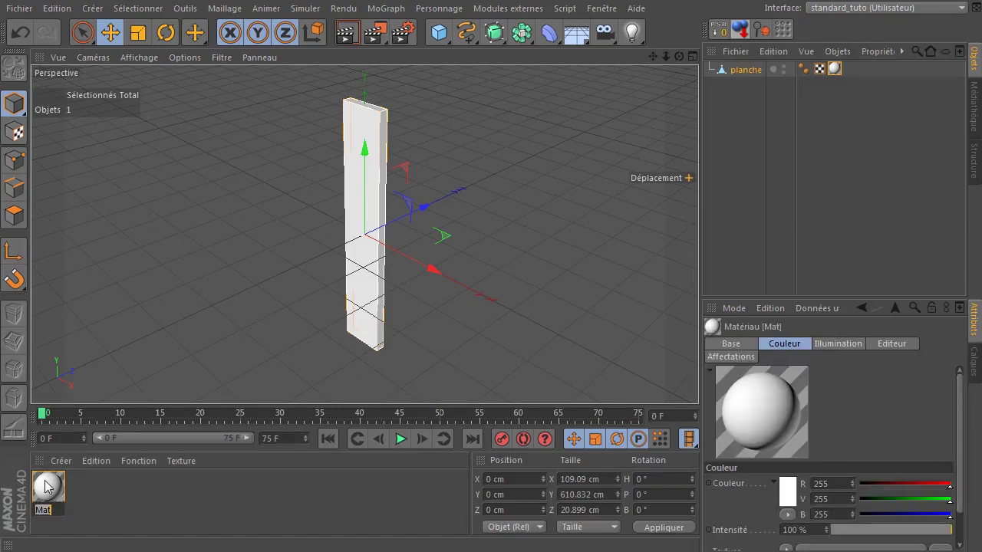
type("nche")
key("shift+Home")
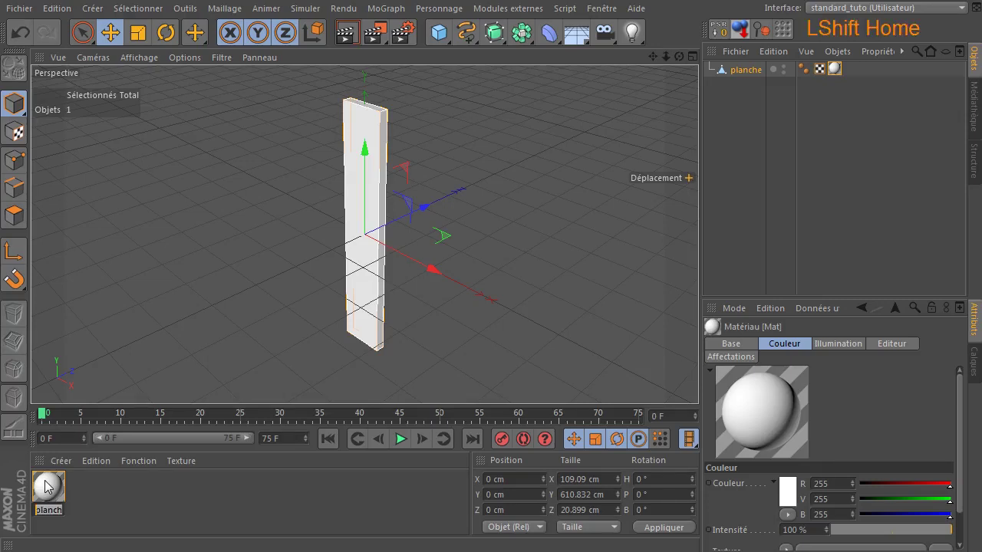
type("bois")
key("Return")
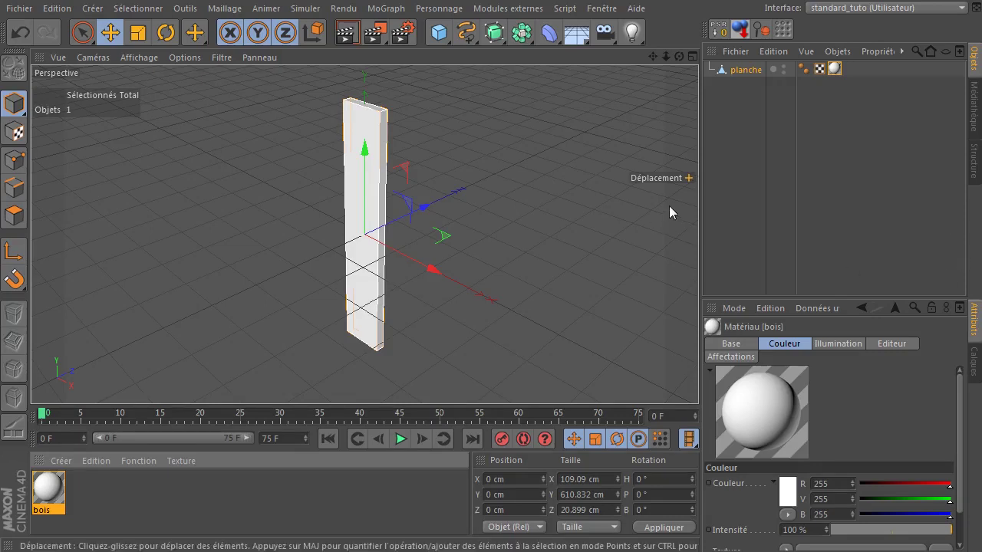
- Save the scene to a project file
left_click(20, 8)
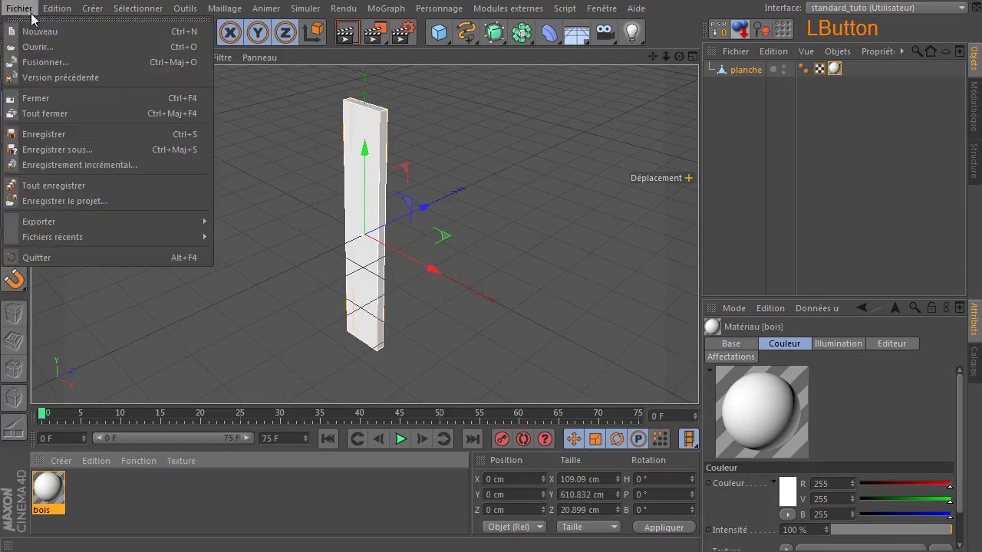
left_click(53, 128)
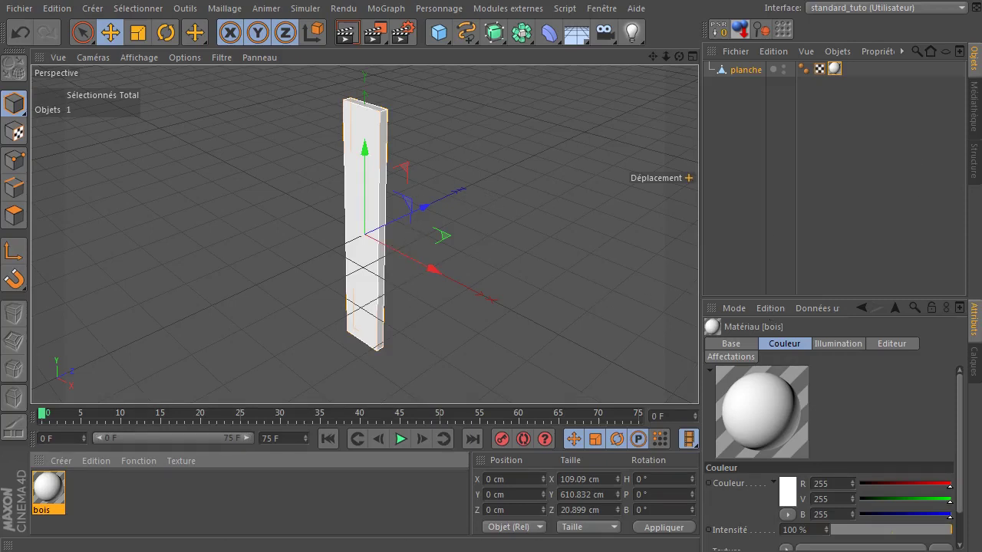
left_click(788, 484)
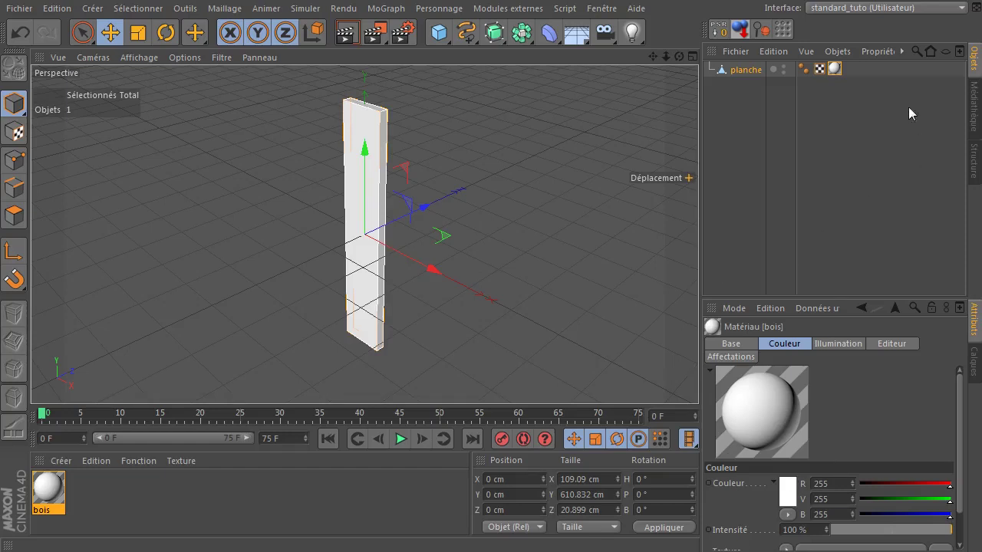
- Switch the interface layout to BP UV Edit and enlarge the program window to fill the recorded screen area
left_click(841, 9)
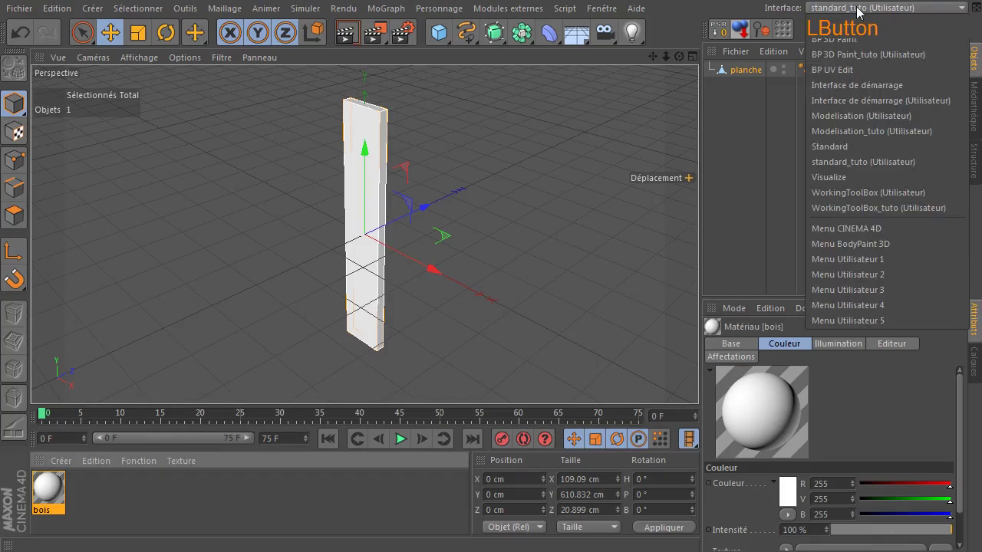
left_click(868, 70)
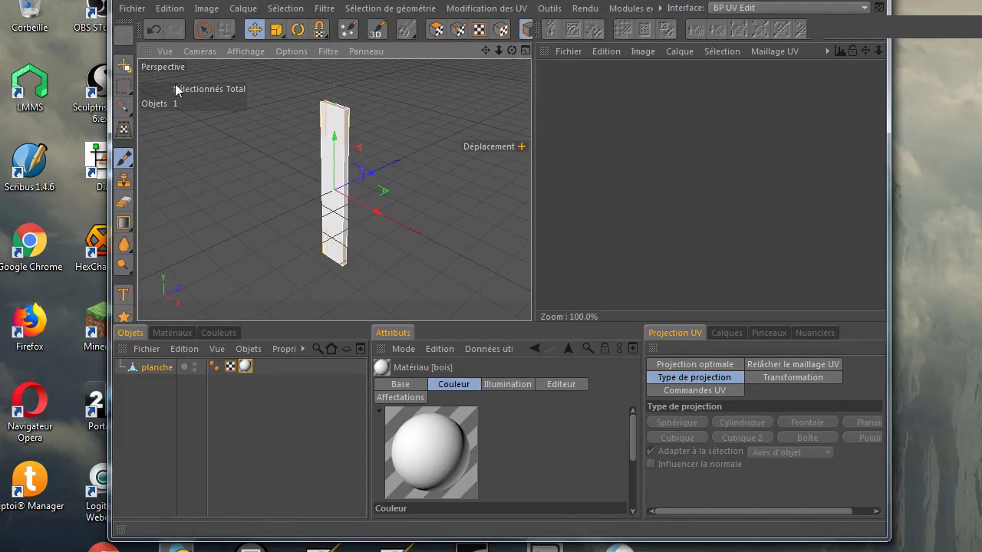
left_click_drag(111, 101, 1, 119)
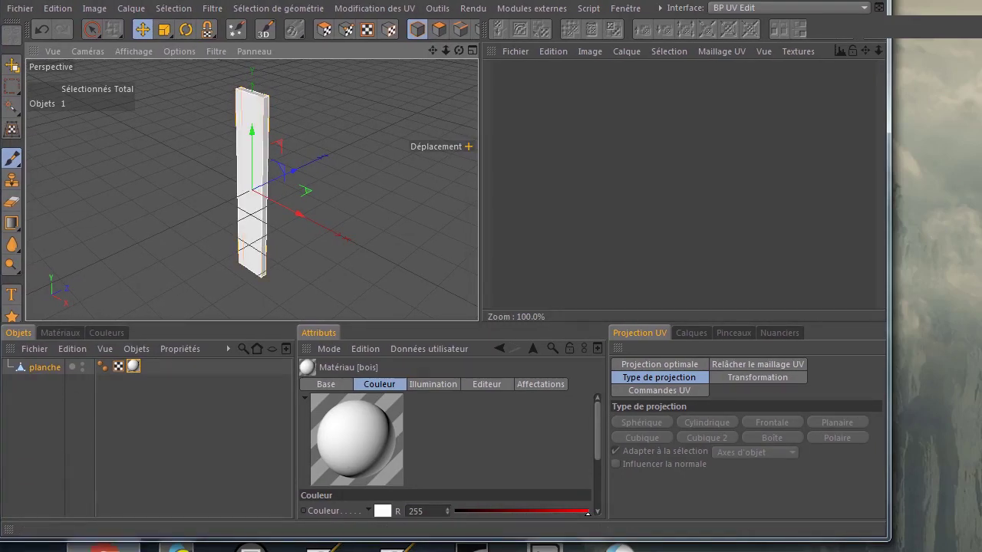
left_click_drag(79, 538, 76, 548)
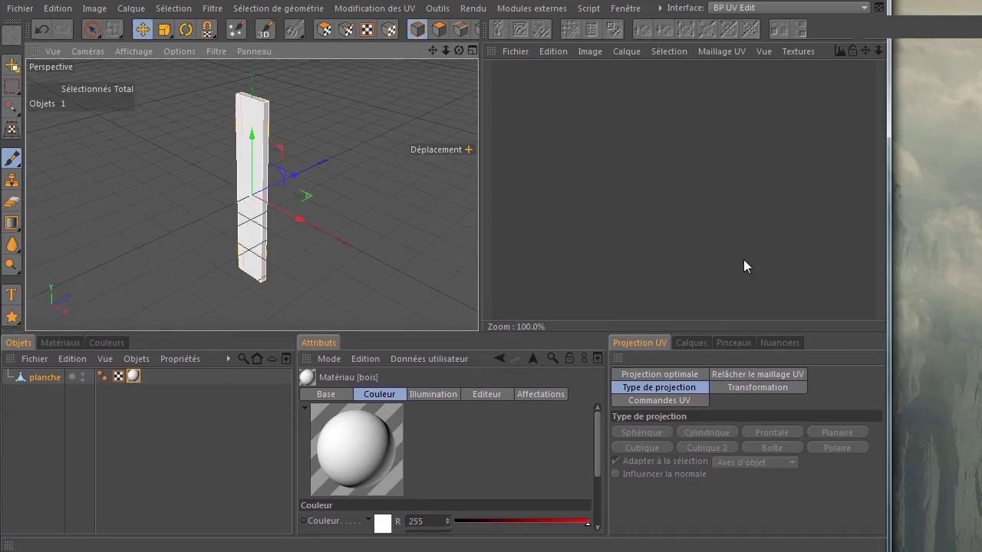
left_click_drag(888, 218, 978, 205)
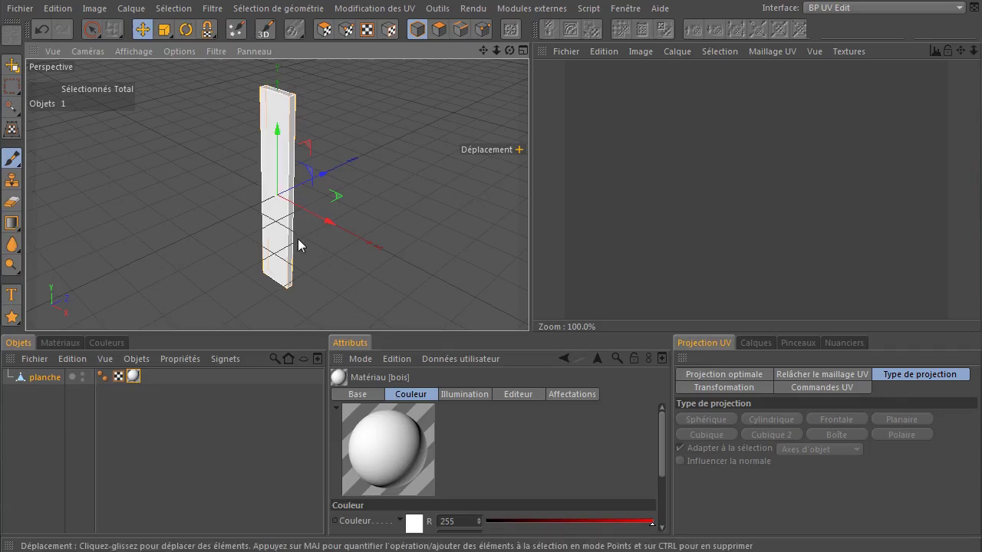
- Start the BodyPaint 3D setup wizard for the planche object, keeping UV recalculation with optimal cubic projection and a single material for all objects
left_click(32, 377)
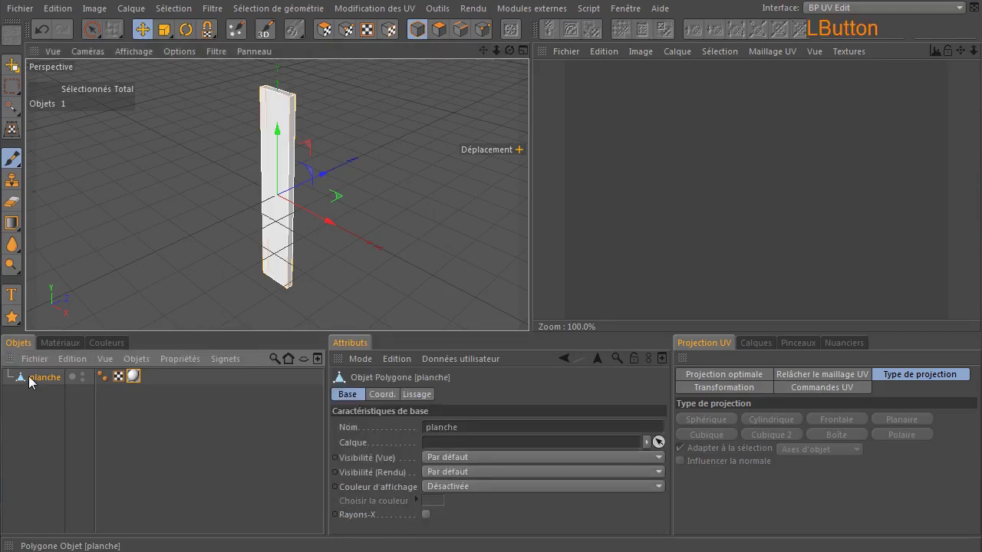
left_click(232, 31)
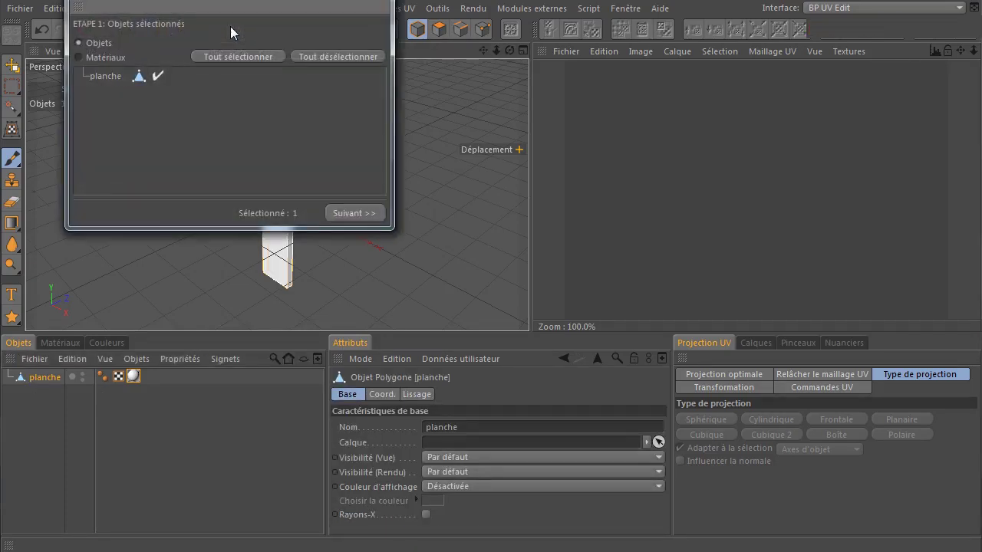
left_click(371, 214)
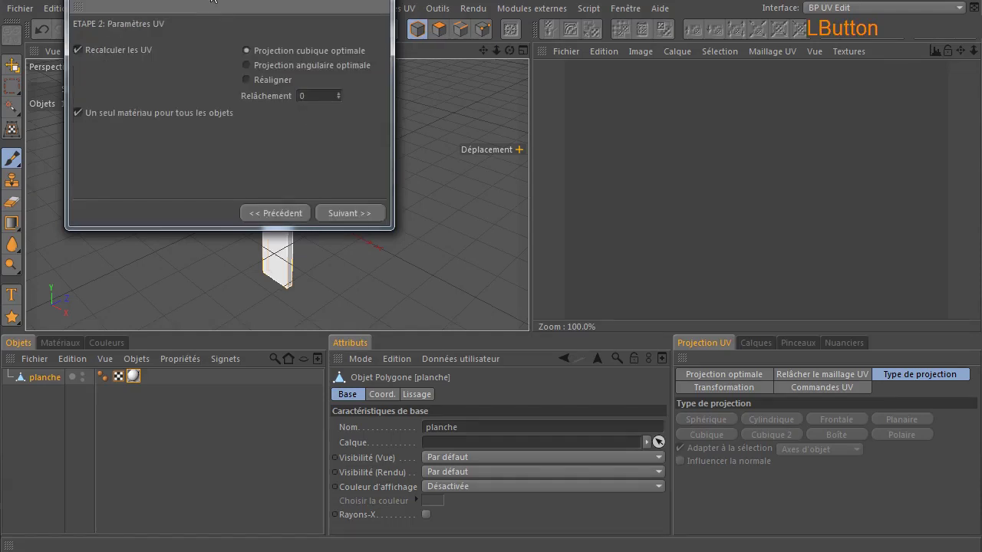
left_click_drag(217, 2, 258, 82)
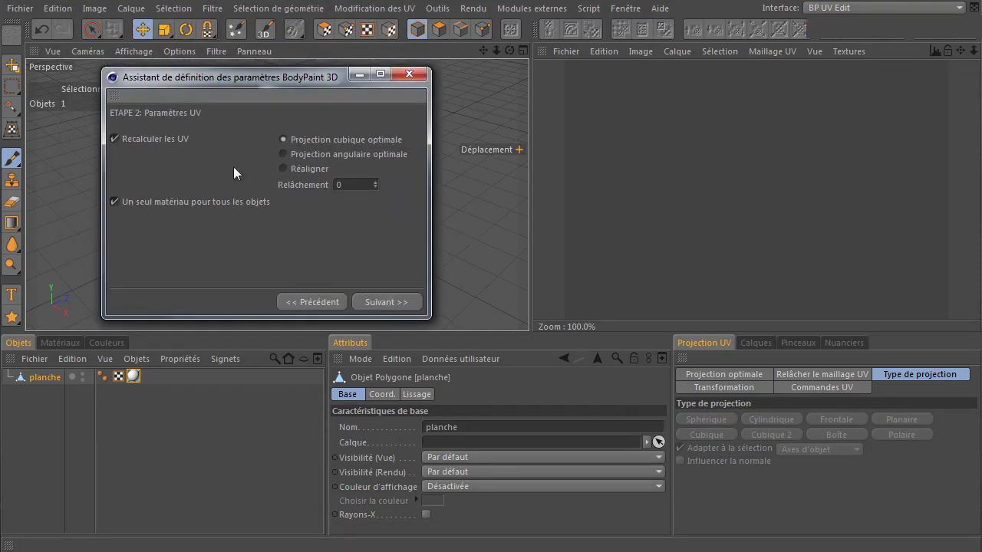
left_click(410, 306)
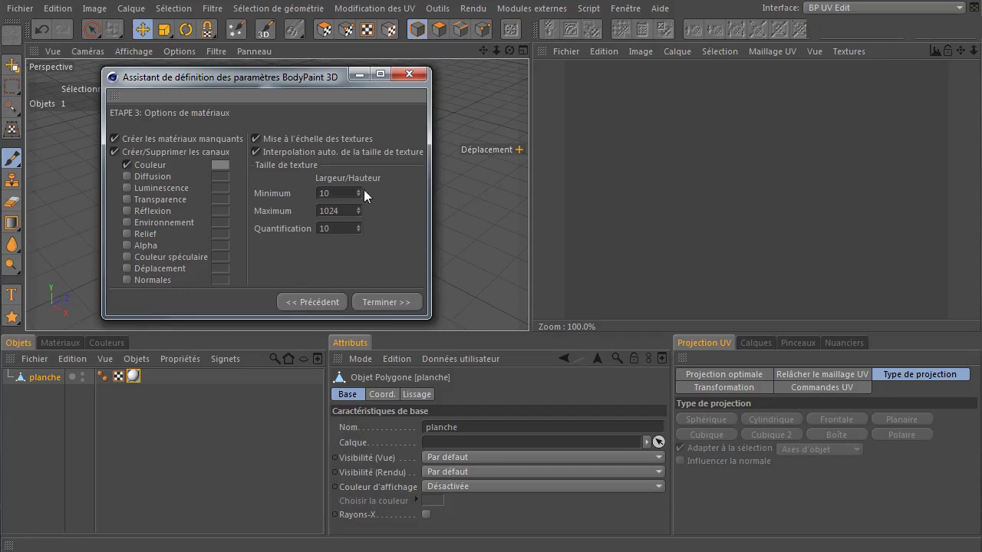
- Set the wizard's texture size to a minimum of 1024 and a maximum of 2048 with only the colour channel, and finish the wizard
left_click_drag(319, 74, 603, 105)
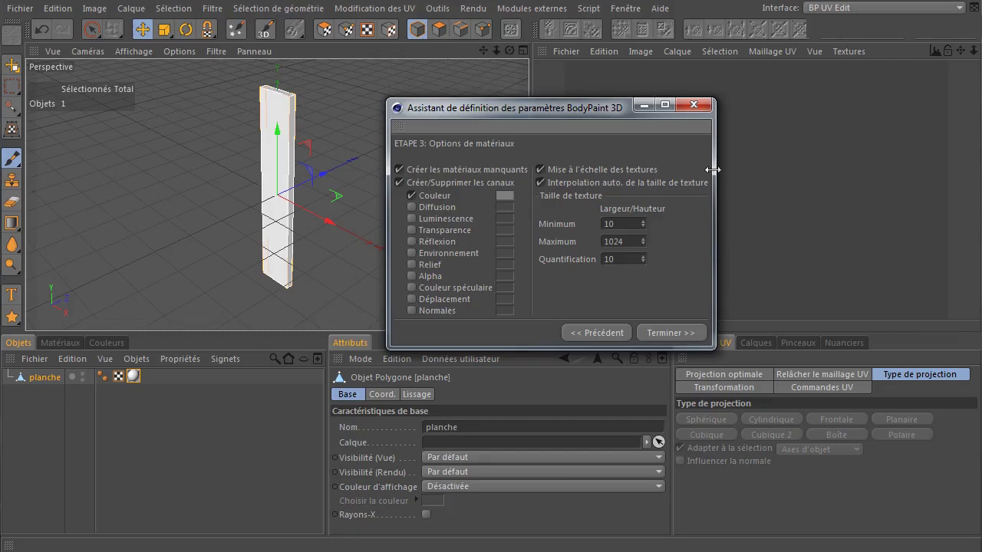
left_click(635, 223)
double_click(635, 222)
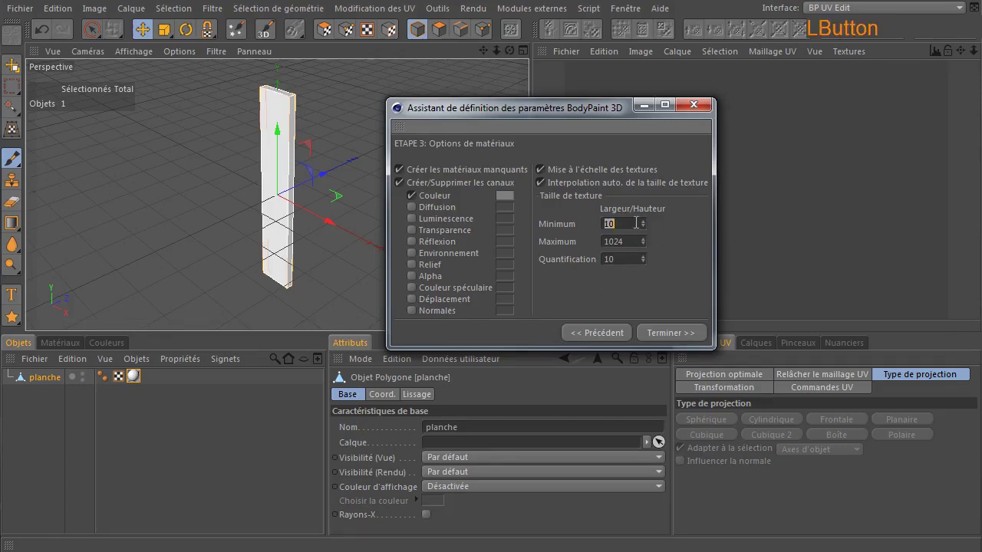
type("1024")
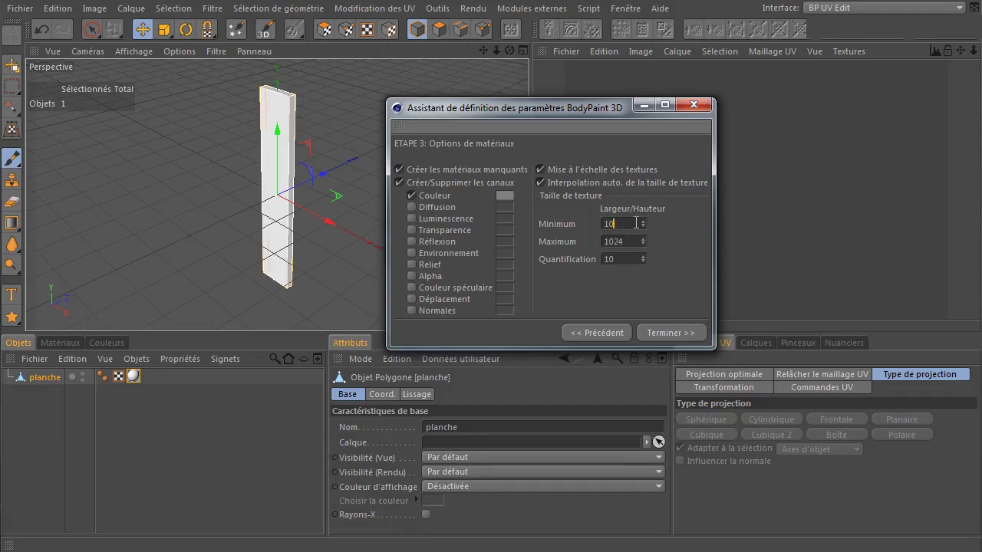
double_click(622, 241)
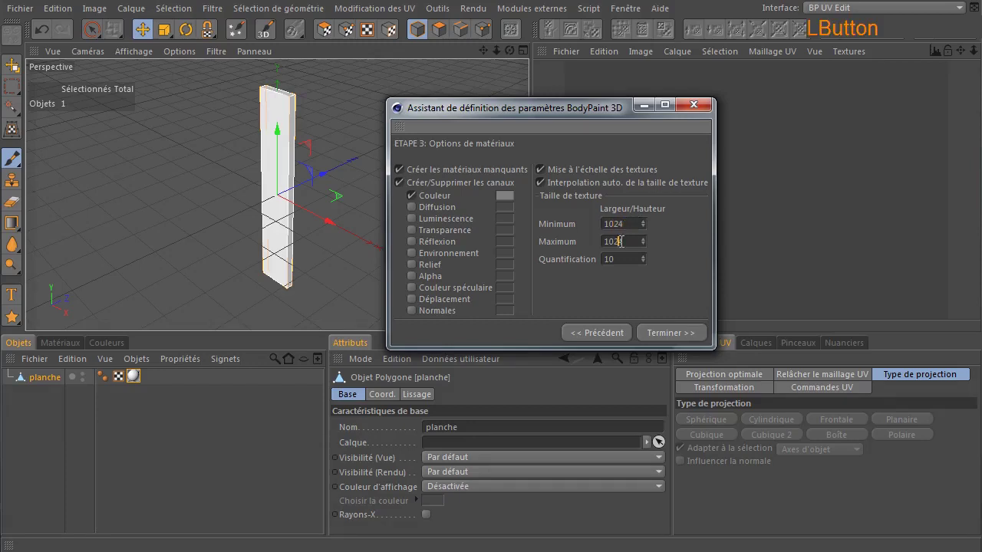
type("2048")
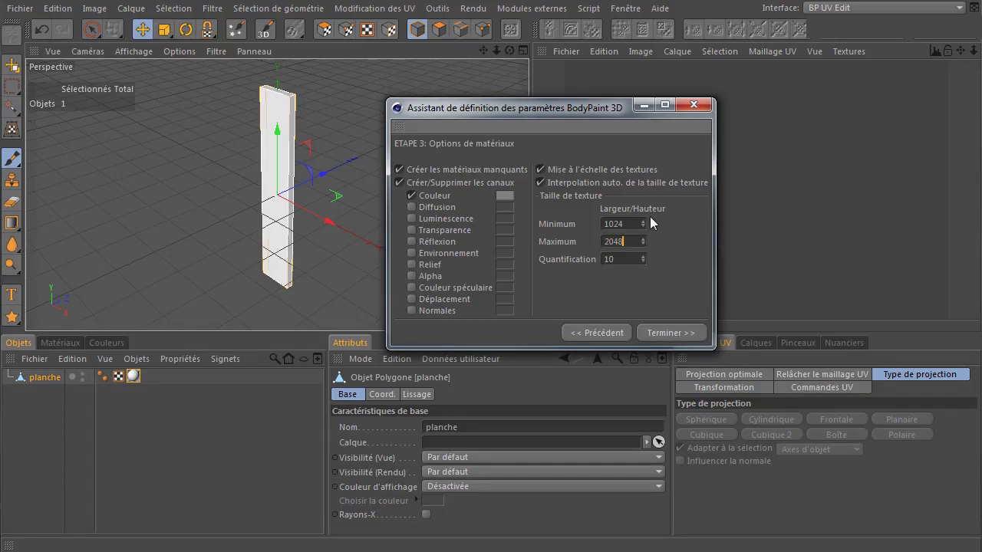
left_click(623, 224)
left_click(690, 331)
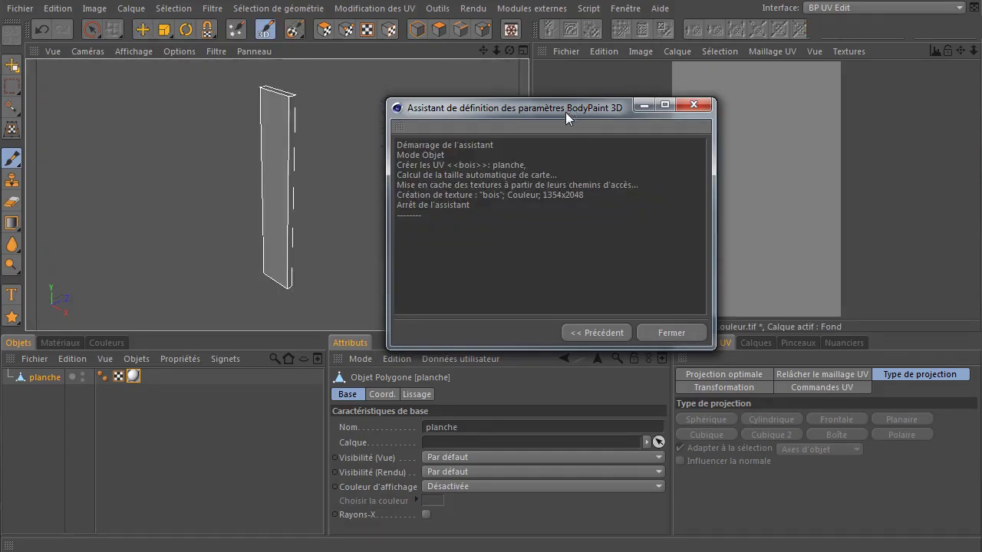
left_click(686, 334)
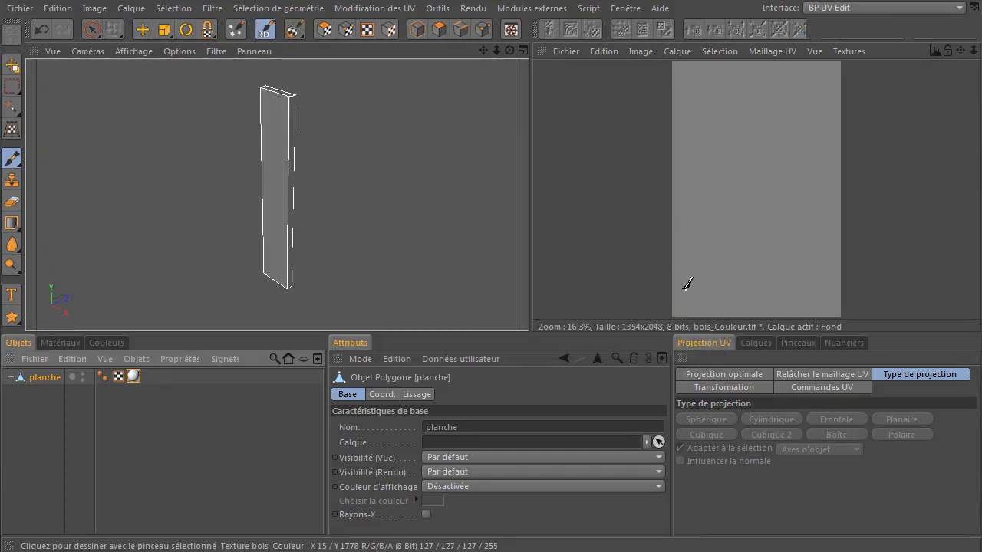
- Display the UV mesh over the plank's colour texture and switch to UV polygon editing mode
left_click(973, 51)
left_click_drag(944, 66, 907, 75)
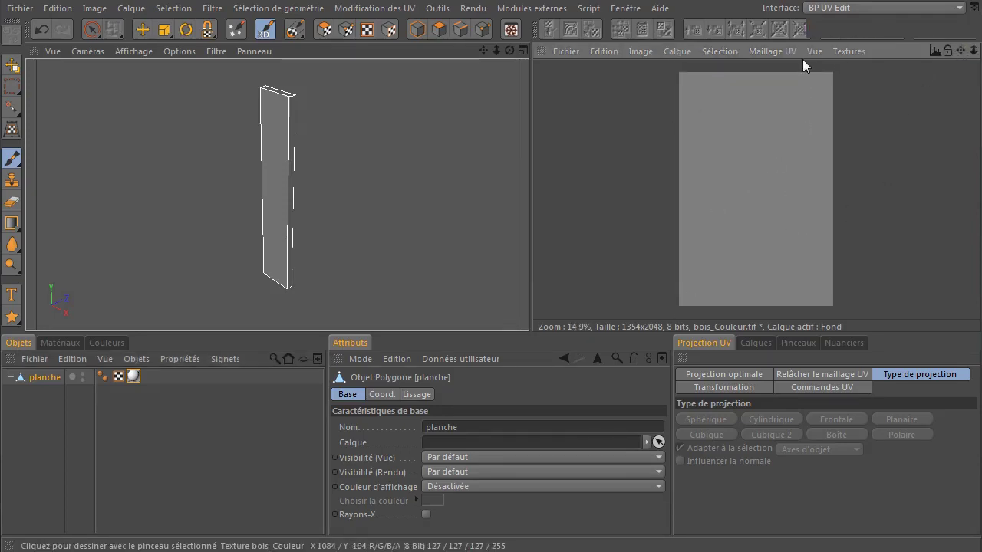
left_click(783, 47)
left_click(786, 71)
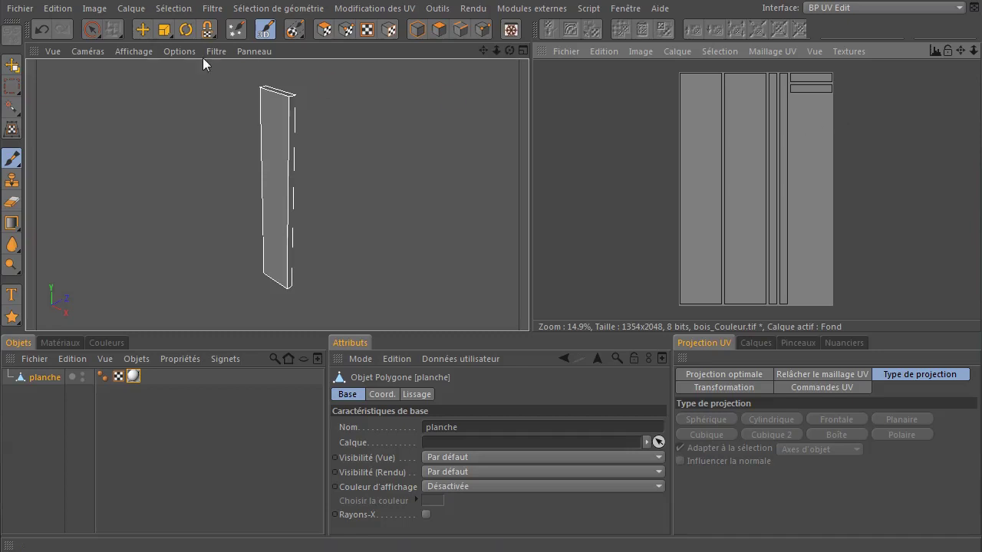
left_click(326, 31)
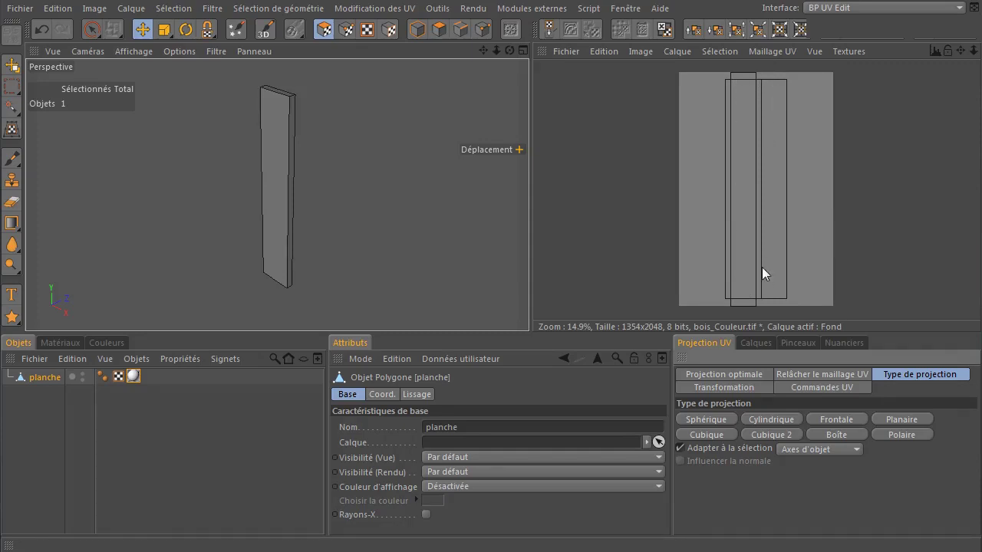
- Save the texture as bois_Couleur in the bodypaint_tuto folder, using the TIFF format with PSD layers
left_click(566, 52)
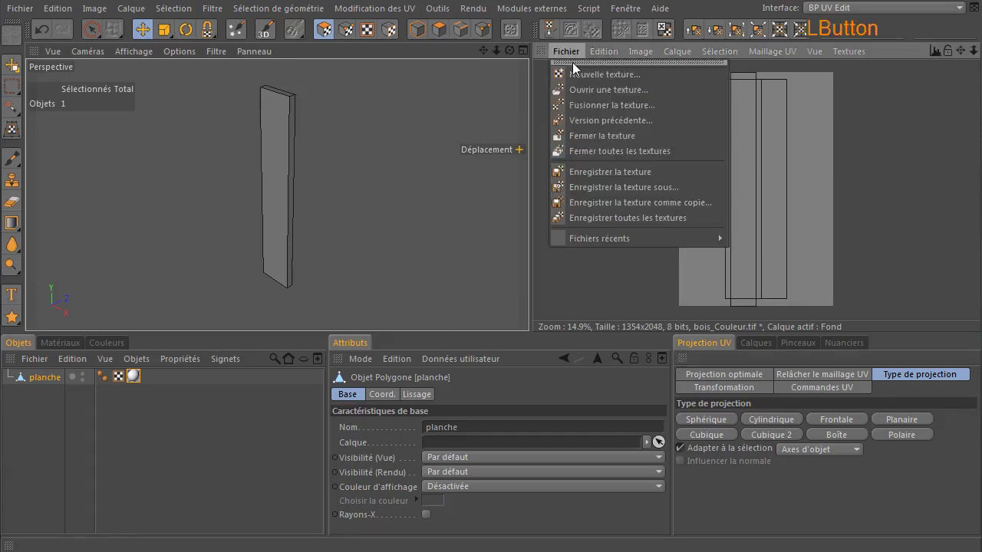
left_click(612, 188)
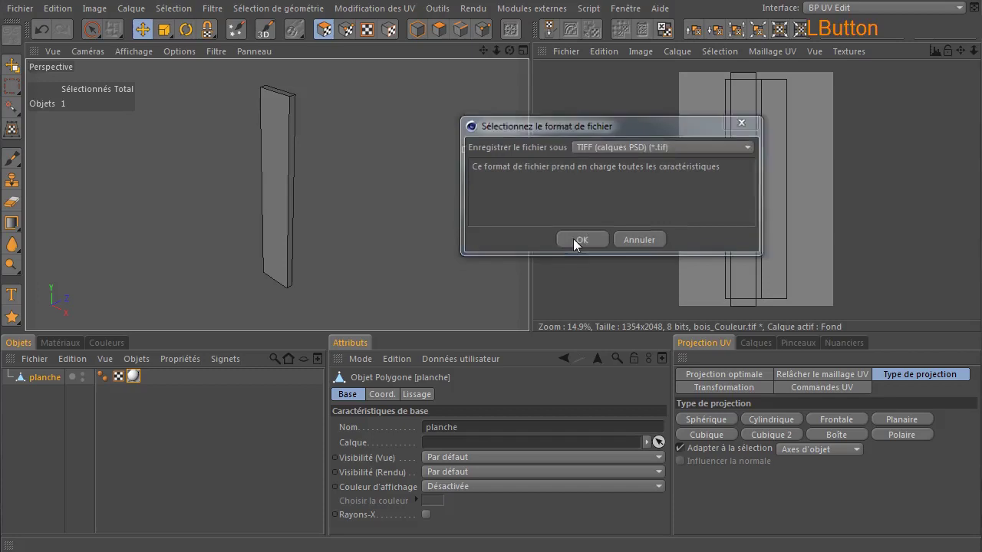
left_click(574, 240)
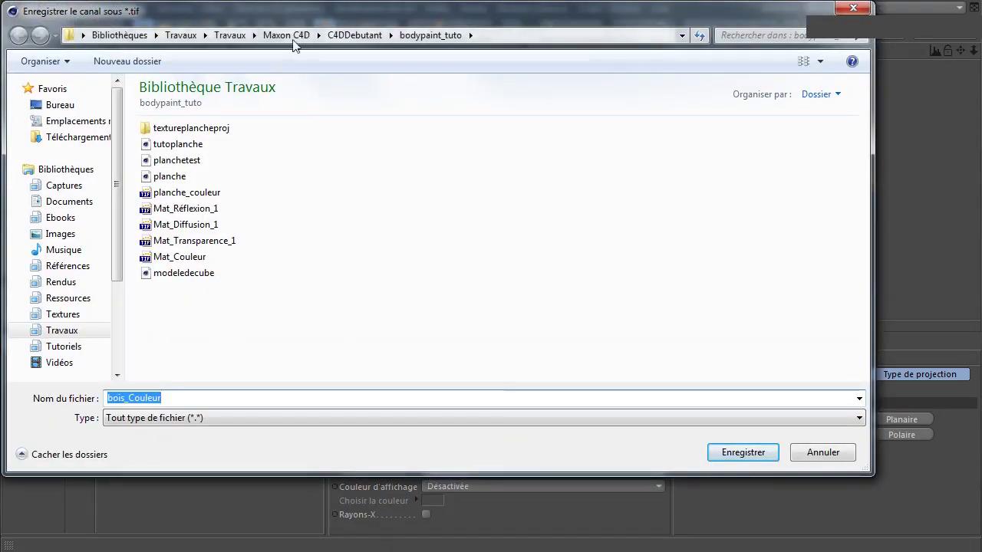
left_click(729, 453)
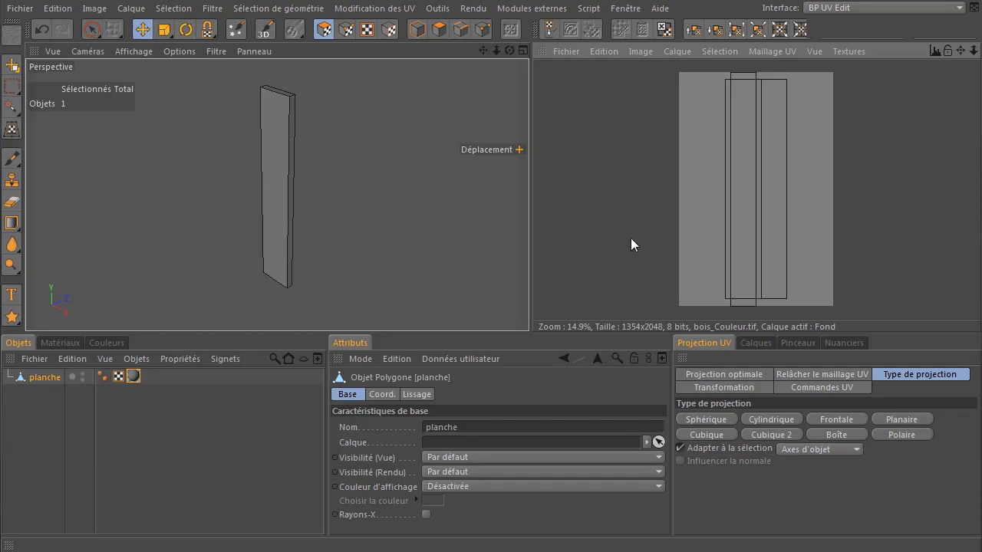
- Switch the interface layout to BP 3D Paint_tuto
left_click(908, 9)
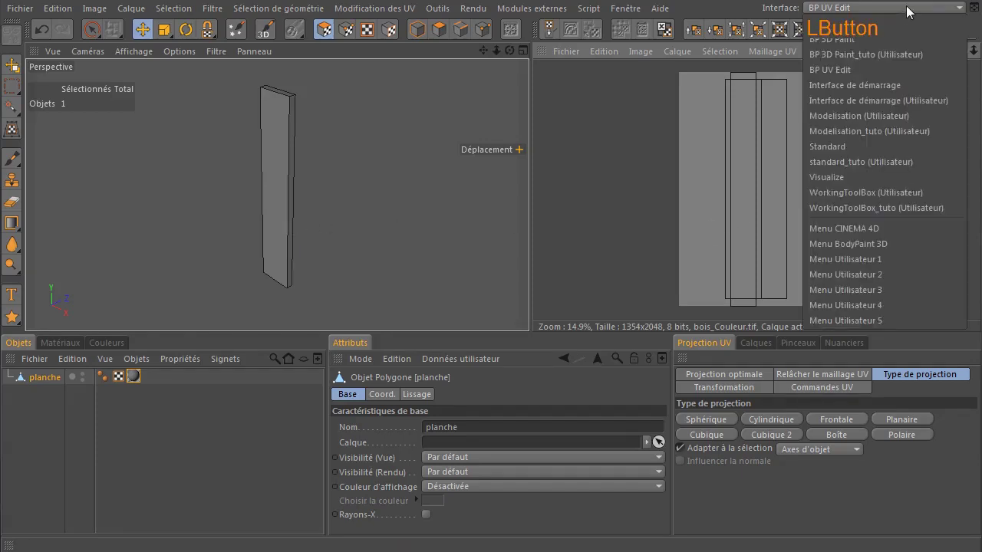
left_click(909, 54)
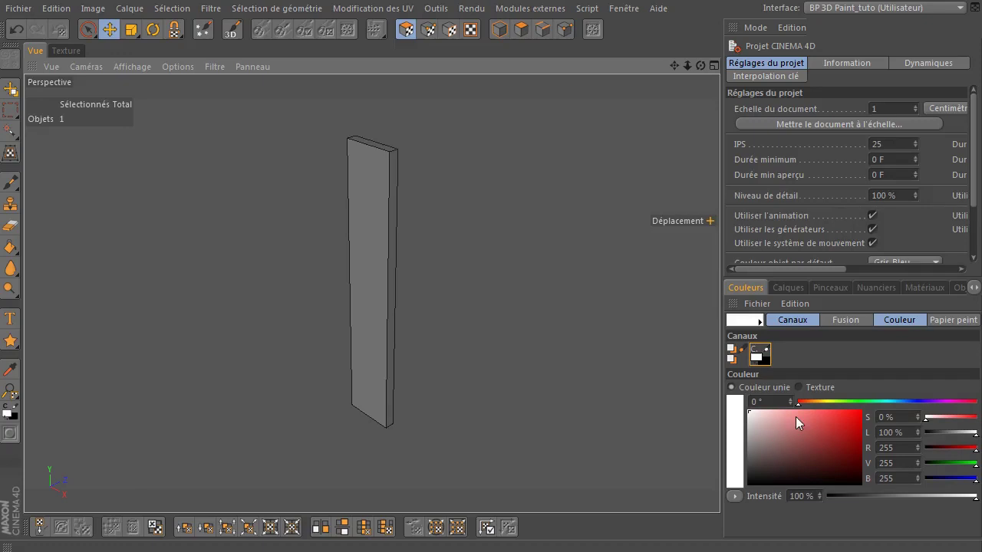
- Look through the materials, layers, brushes, colour swatches and colour settings, and check the plank's texture and 3D views
left_click(925, 288)
left_click(782, 288)
left_click(817, 288)
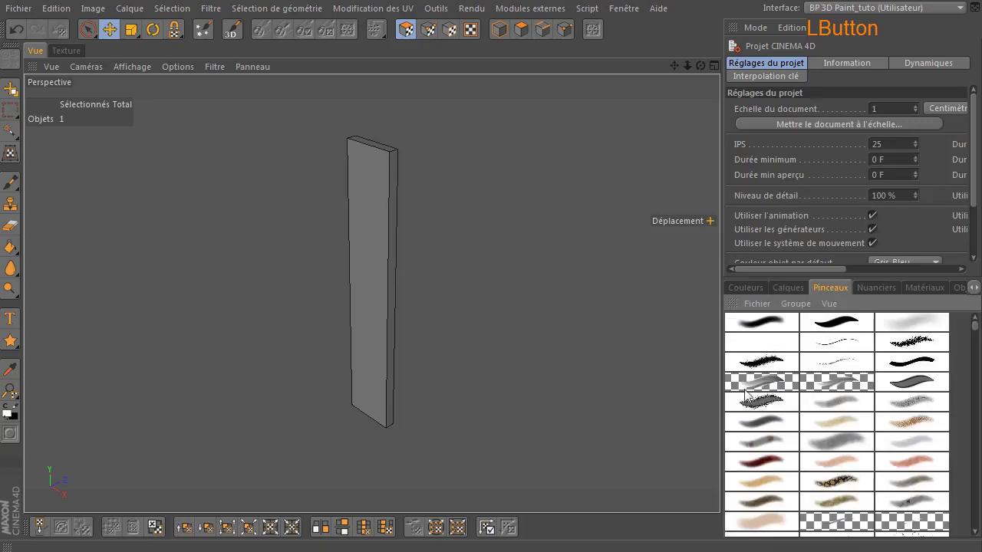
left_click(729, 288)
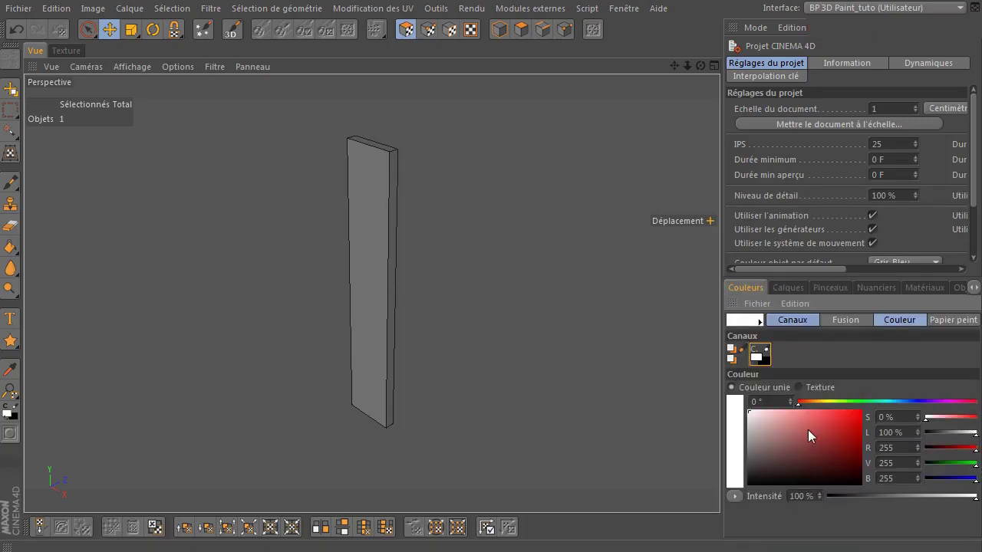
left_click(879, 284)
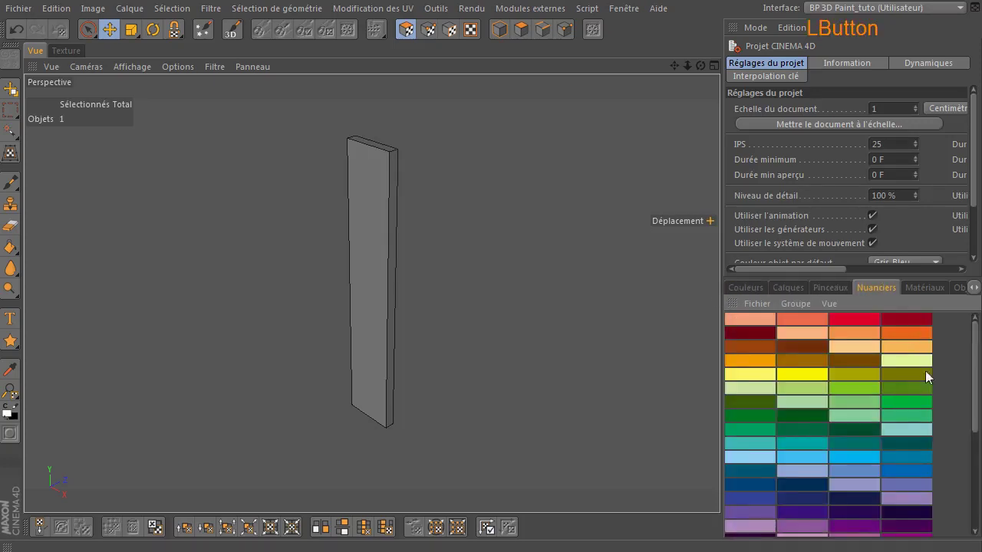
left_click(744, 287)
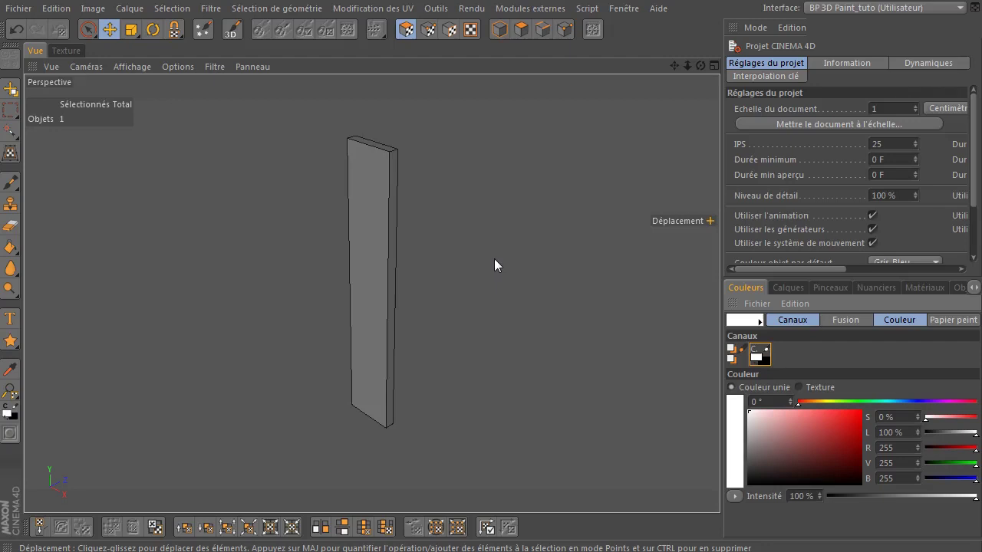
left_click(68, 51)
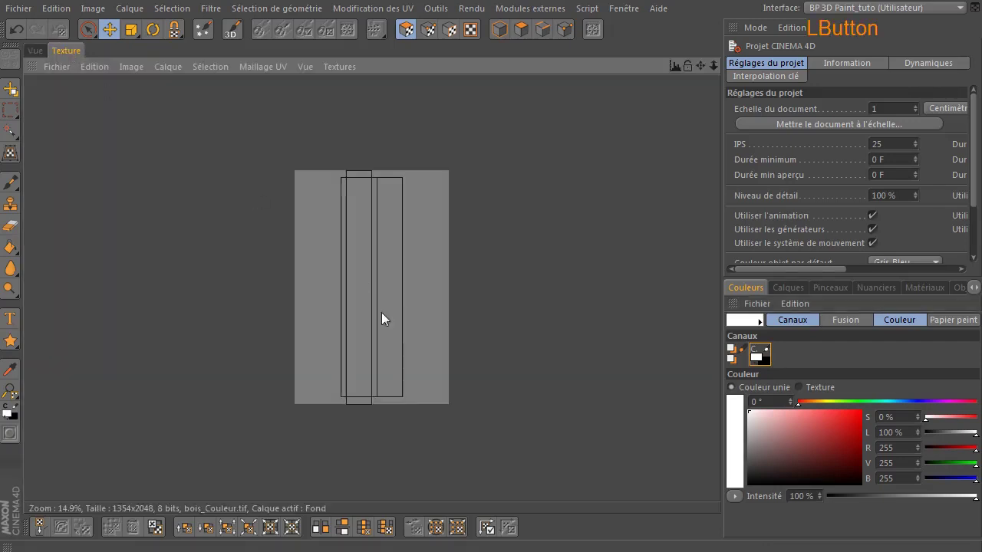
left_click(35, 50)
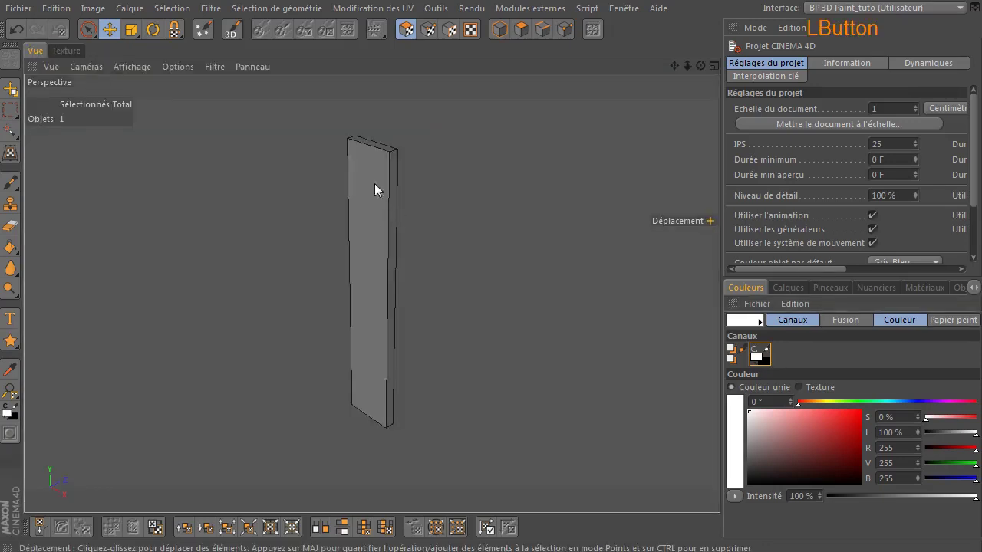
- Detach the Texture view, dock it beside the 3D view, widen it and frame the plank and its texture
right_click(65, 50)
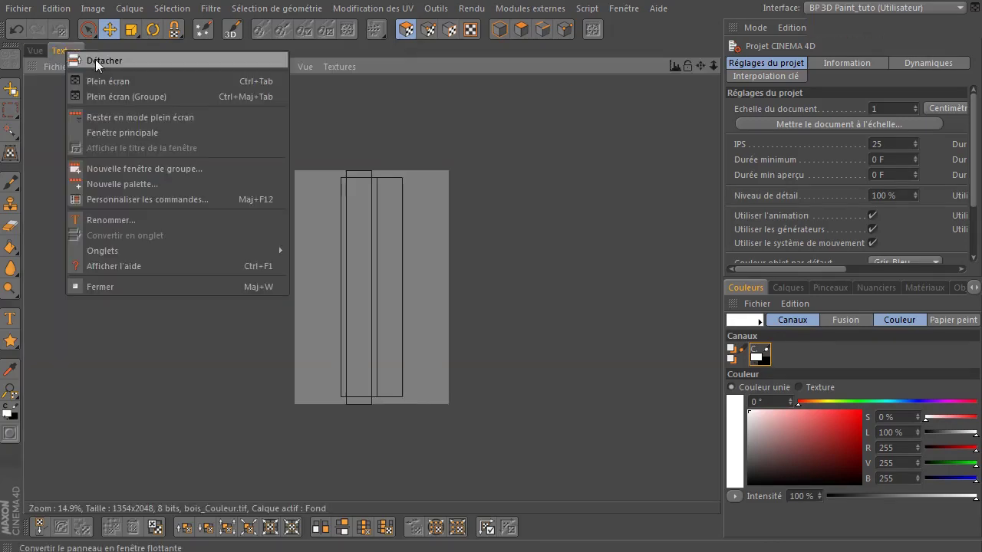
left_click(95, 59)
left_click_drag(204, 56, 416, 235)
left_click_drag(278, 261, 720, 195)
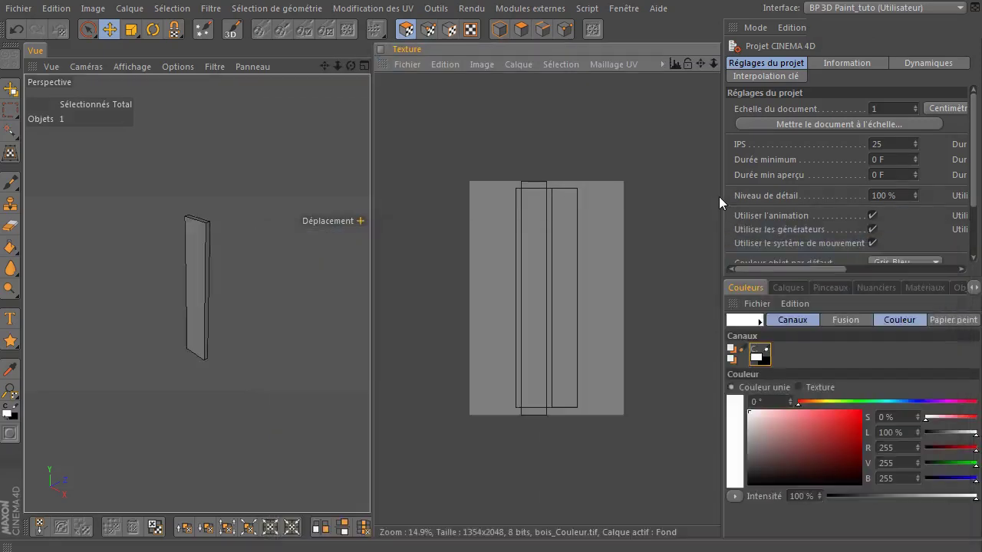
left_click_drag(715, 63, 773, 91)
left_click_drag(372, 192, 295, 197)
left_click_drag(261, 66, 219, 119)
left_click_drag(246, 70, 241, 139)
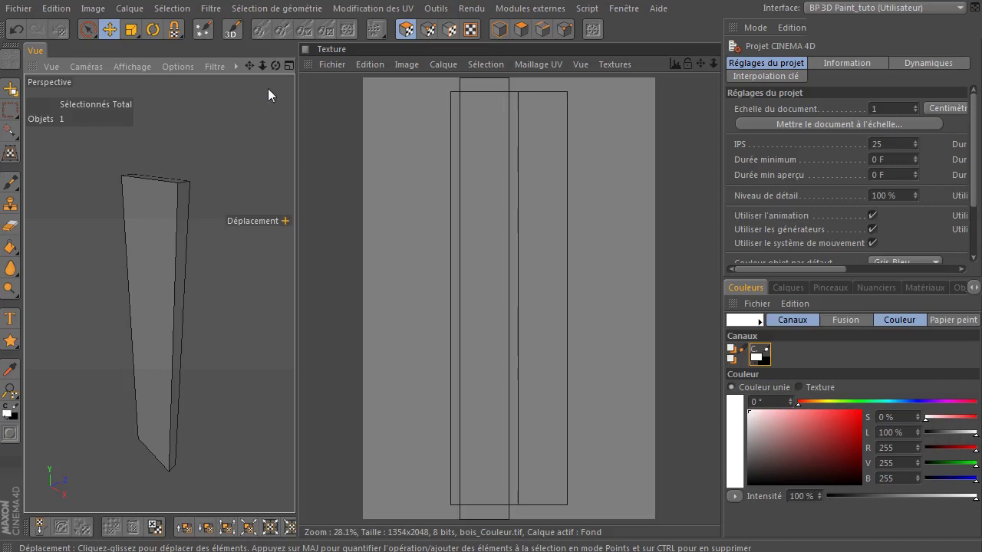
left_click_drag(276, 65, 316, 80)
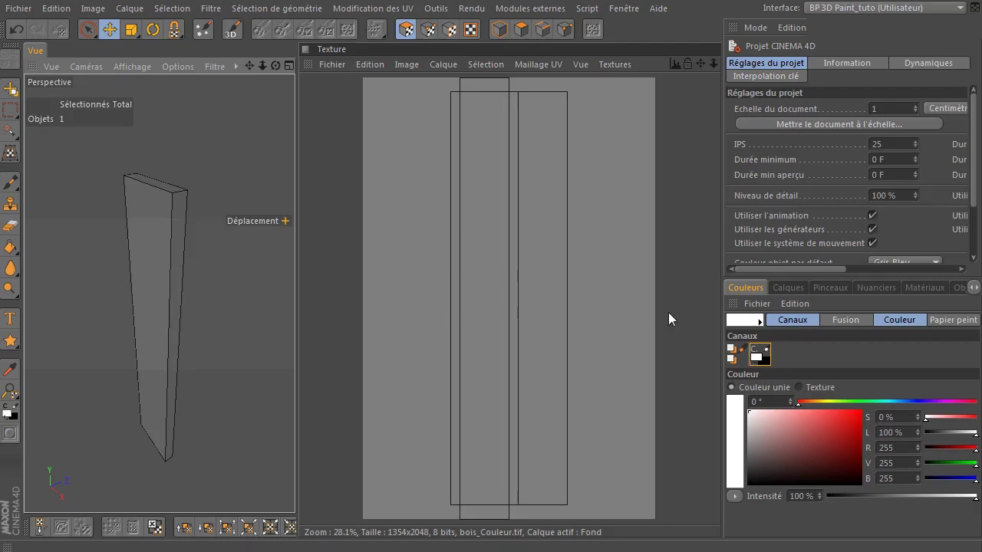
- Show the texture's layers, widen their display area and create a UV mesh layer above the Fond layer
left_click(538, 65)
left_click(547, 64)
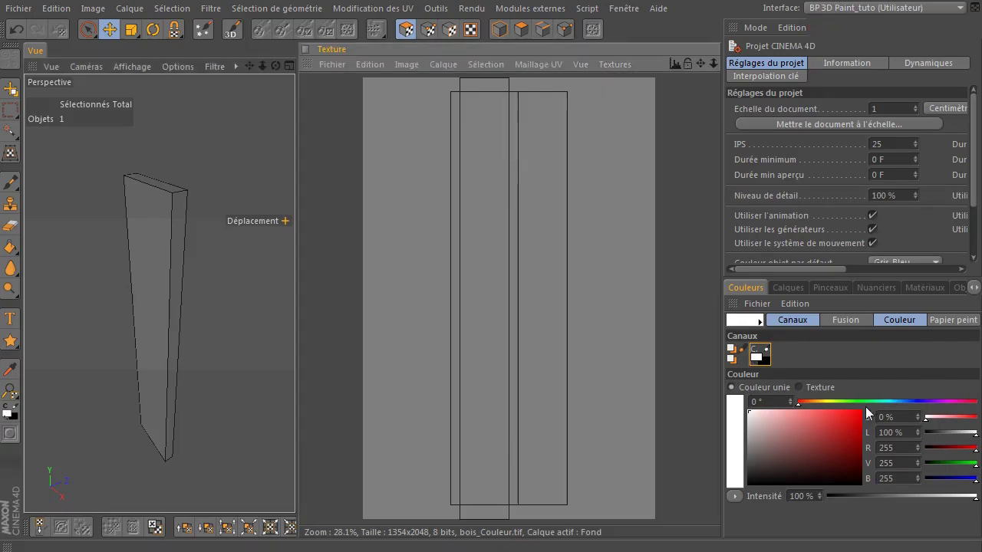
left_click(788, 288)
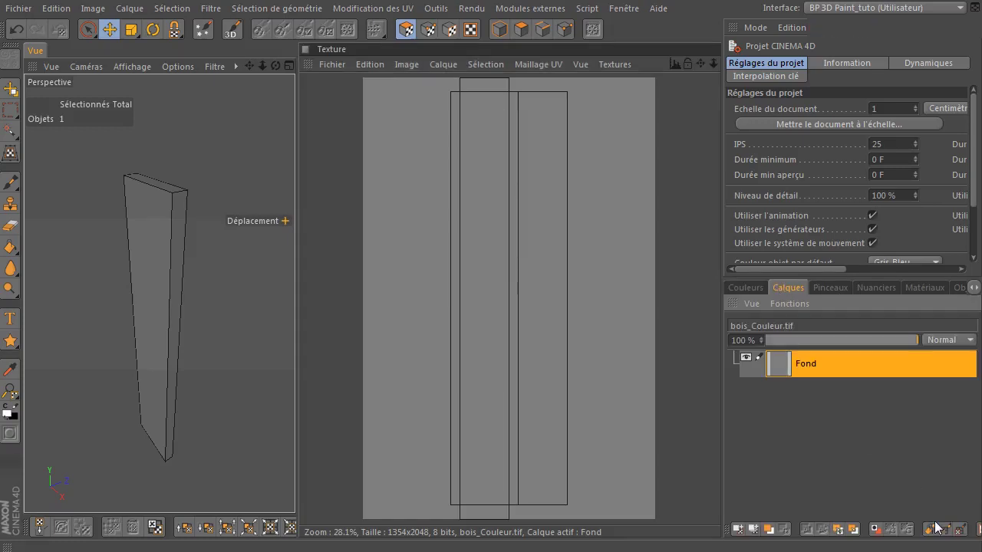
left_click_drag(721, 474, 669, 471)
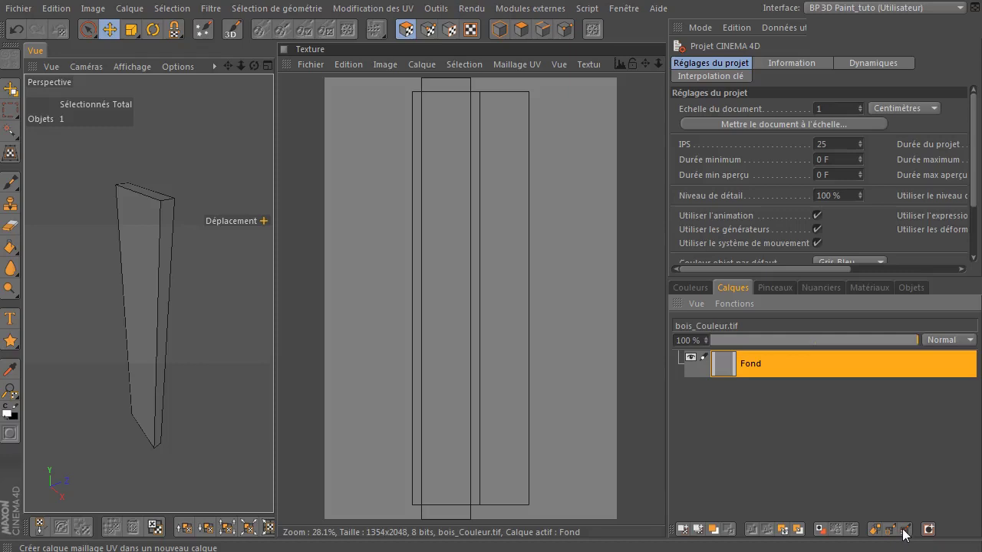
left_click(904, 530)
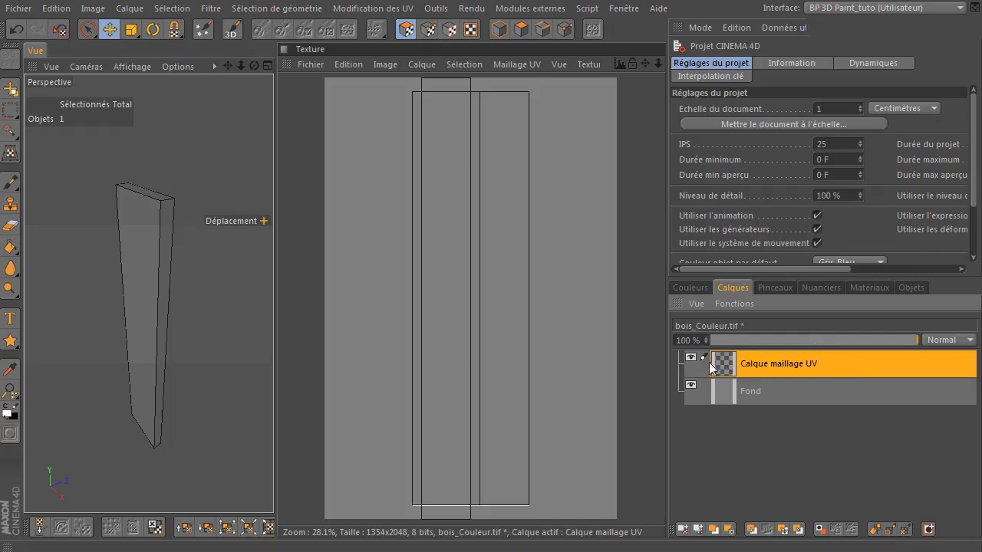
- Check why the UV mesh display option is unavailable by examining the planche object's texture tag and the bois material
left_click(514, 64)
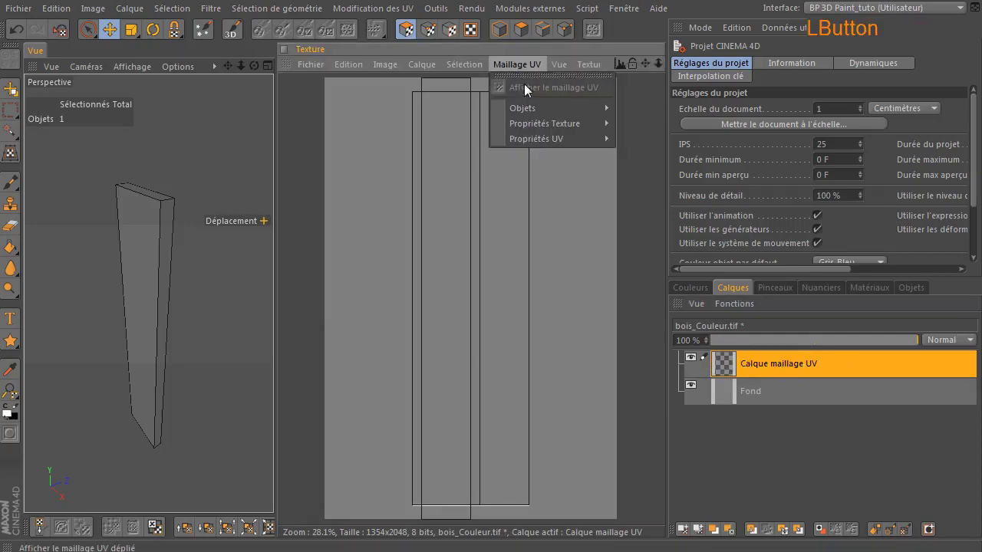
left_click(517, 62)
left_click(90, 31)
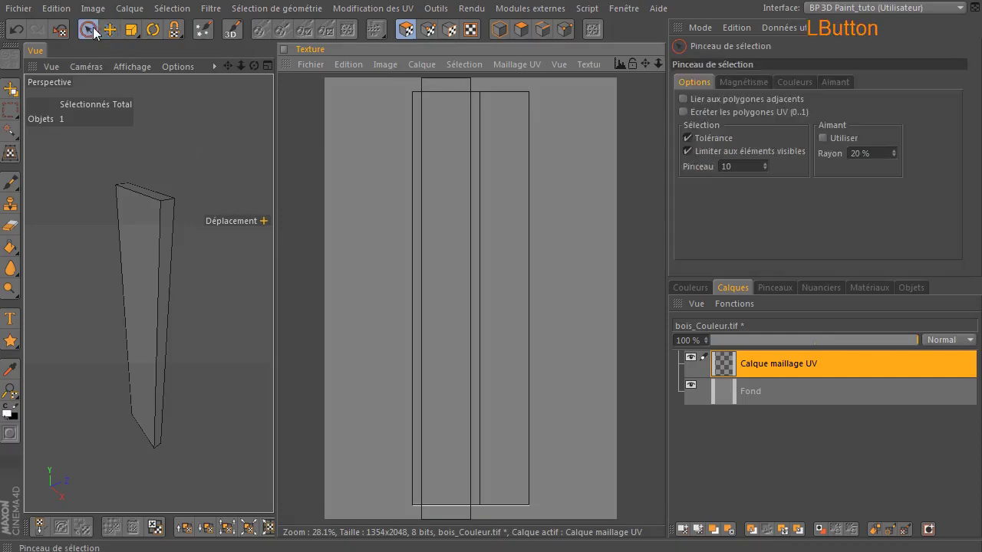
left_click(518, 65)
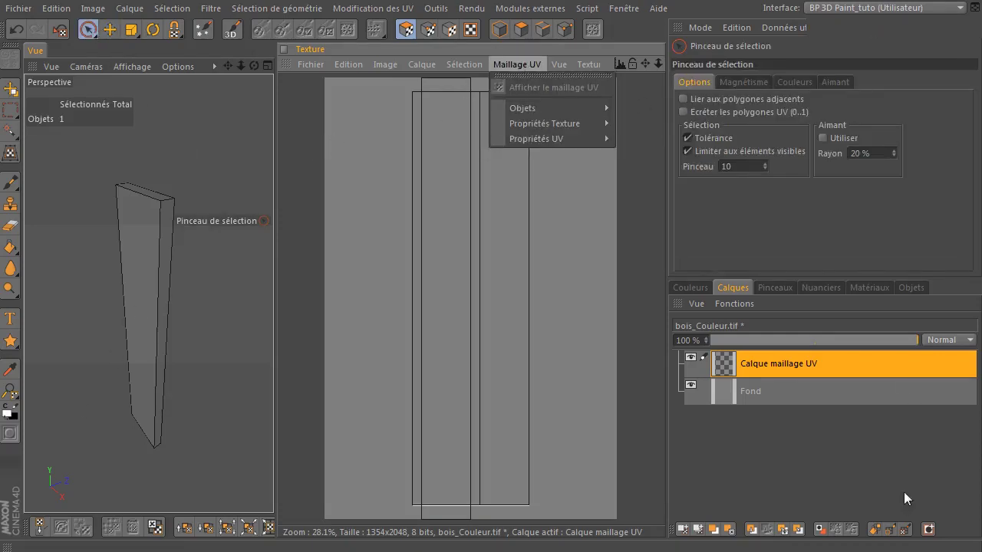
left_click(919, 292)
left_click(918, 285)
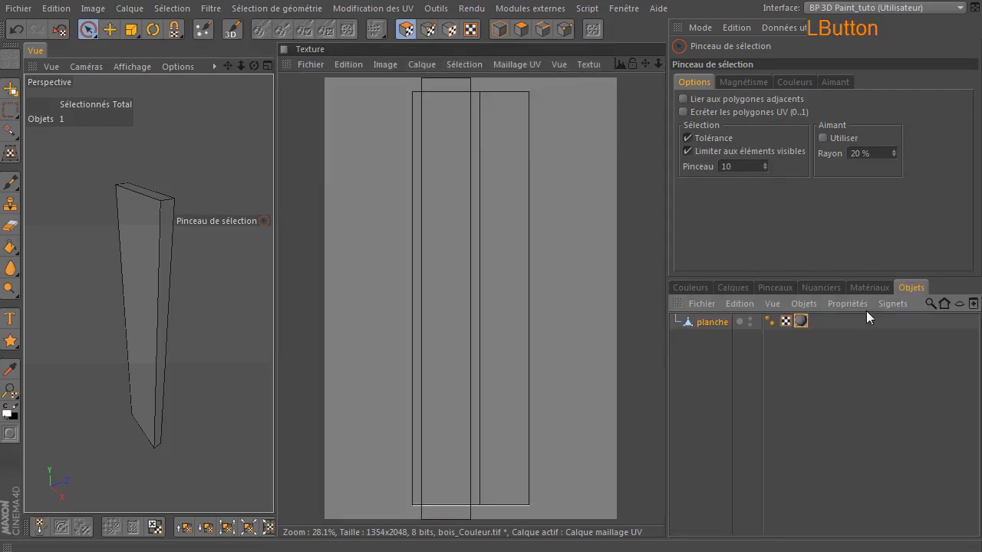
left_click(716, 327)
left_click(801, 321)
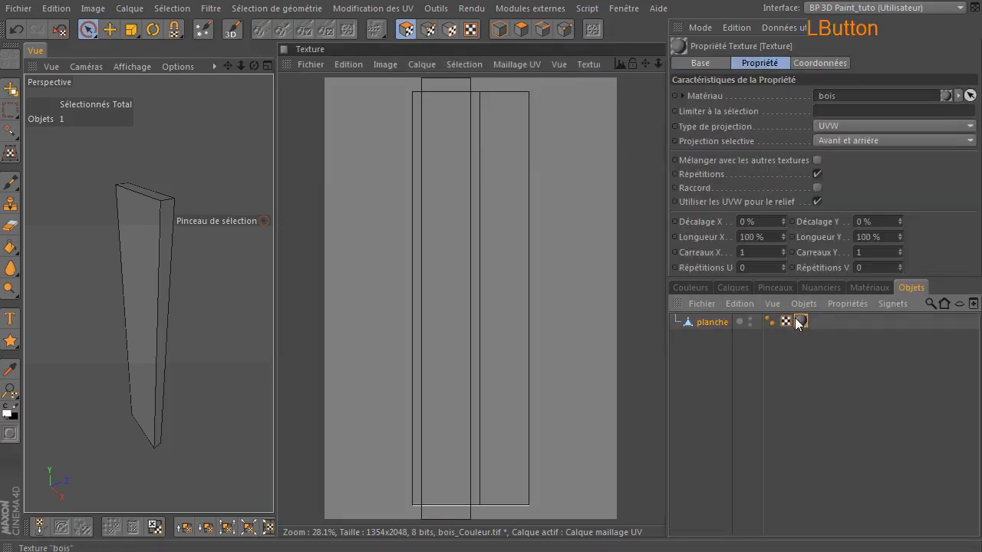
left_click(868, 288)
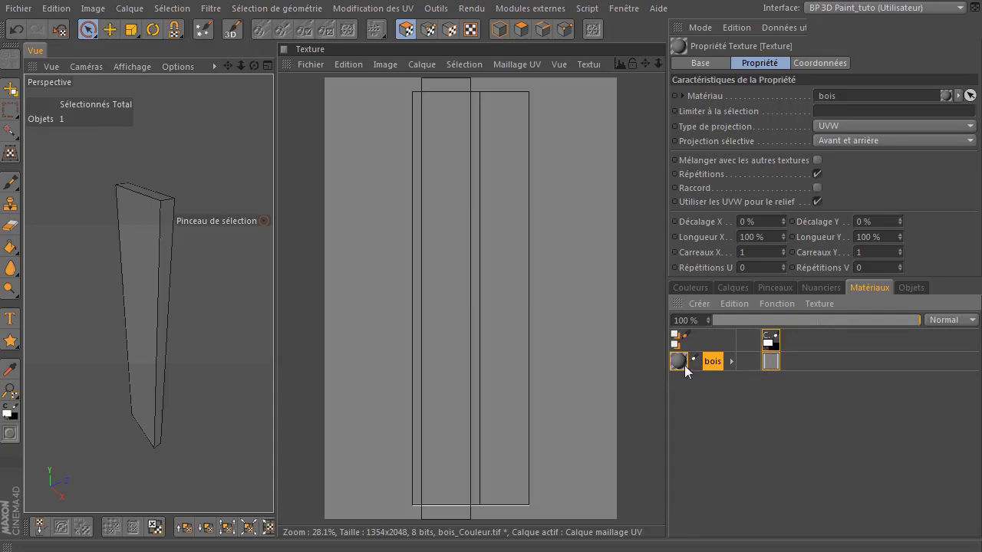
left_click(772, 362)
left_click(516, 65)
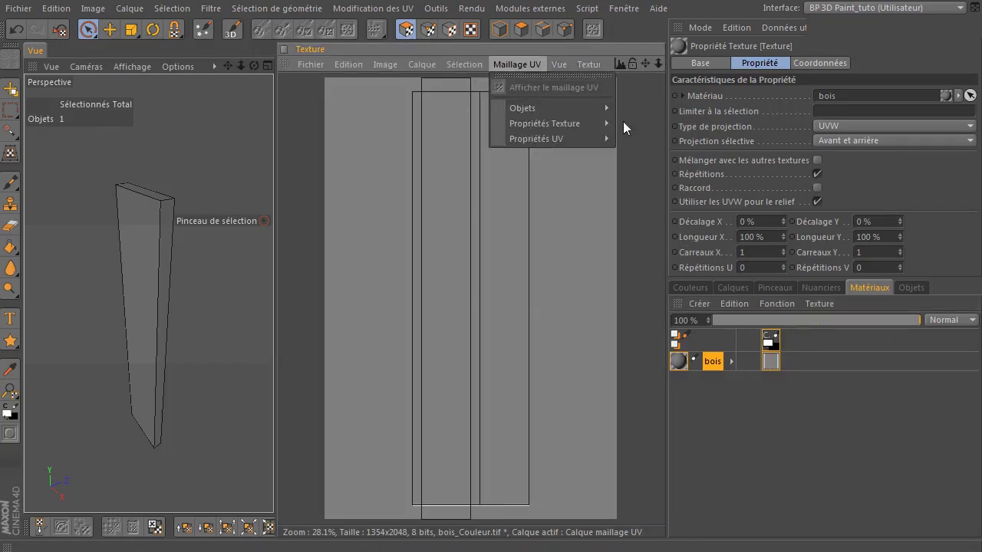
left_click(820, 295)
- Hide the Calque maillage UV layer and save the bois_Couleur.tif texture
left_click(733, 288)
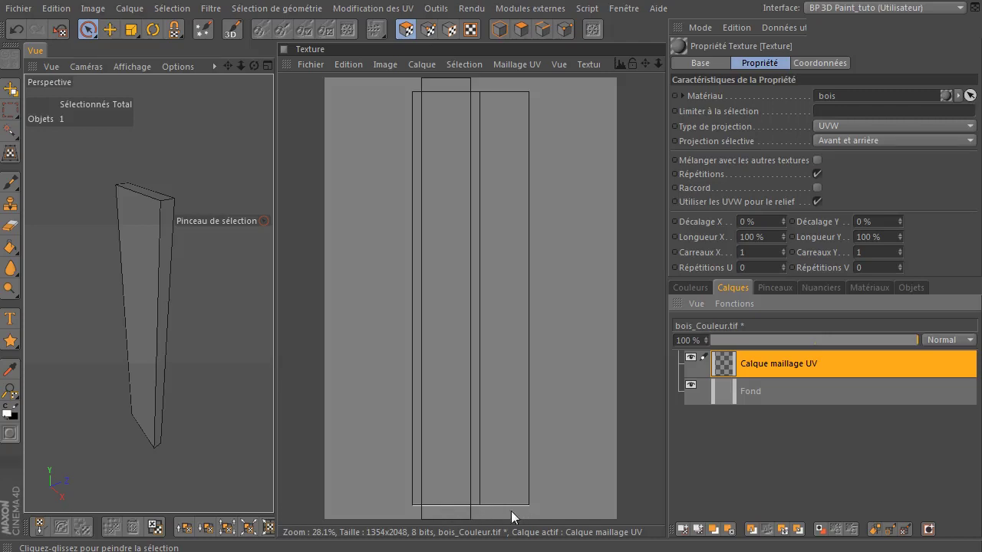
left_click(692, 359)
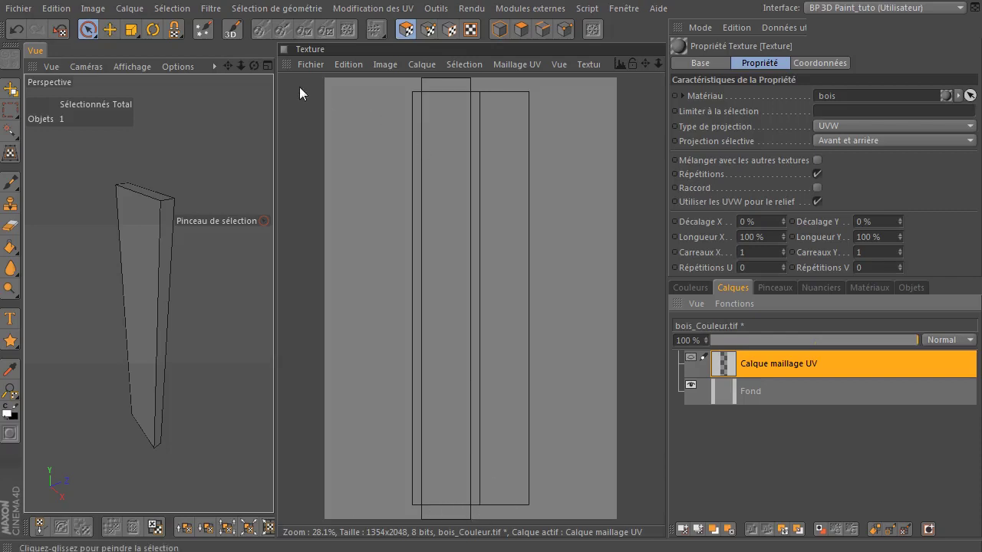
left_click(311, 64)
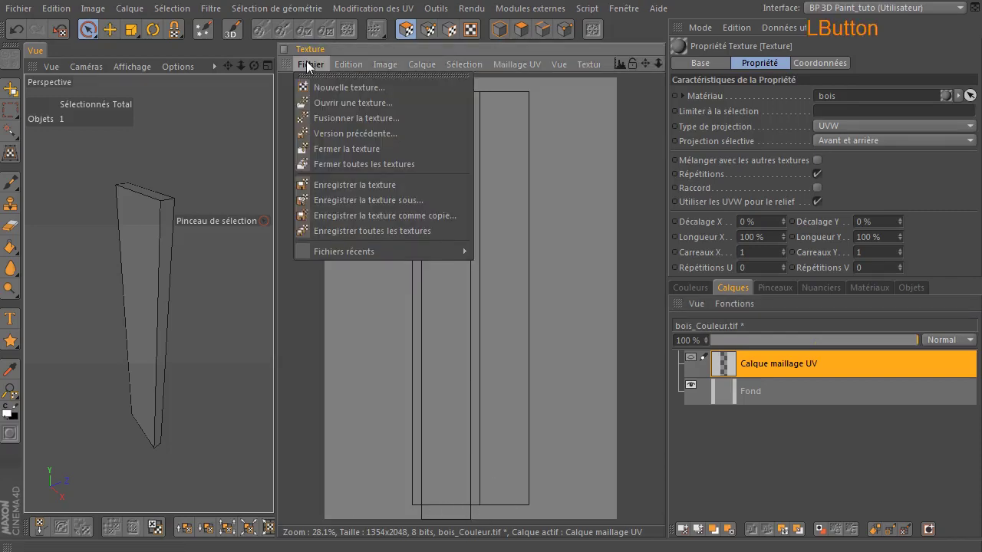
left_click(358, 184)
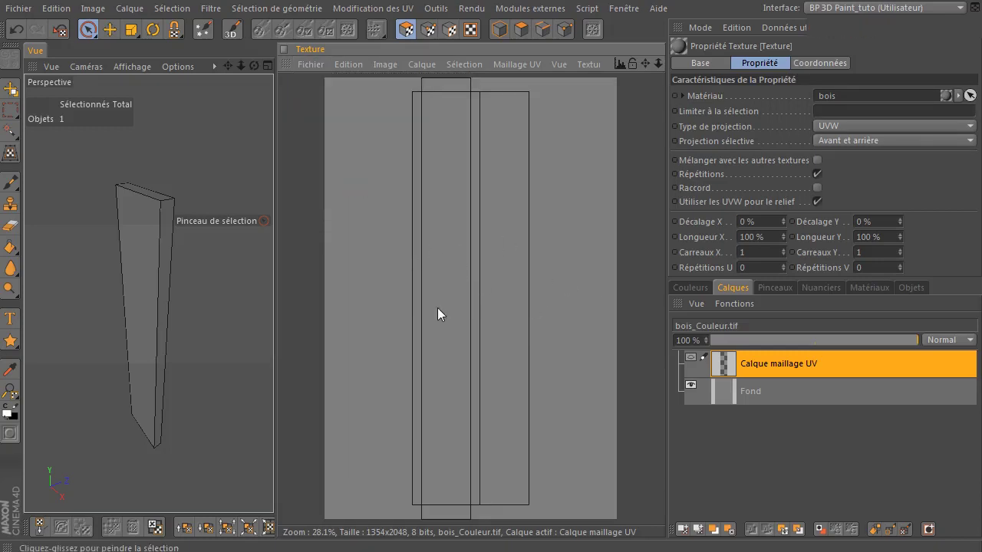
- Create a new layer in bois_Couleur.tif and place it between the Calque maillage UV and Fond layers
left_click(684, 529)
left_click_drag(785, 394, 818, 372)
left_click_drag(735, 364, 724, 405)
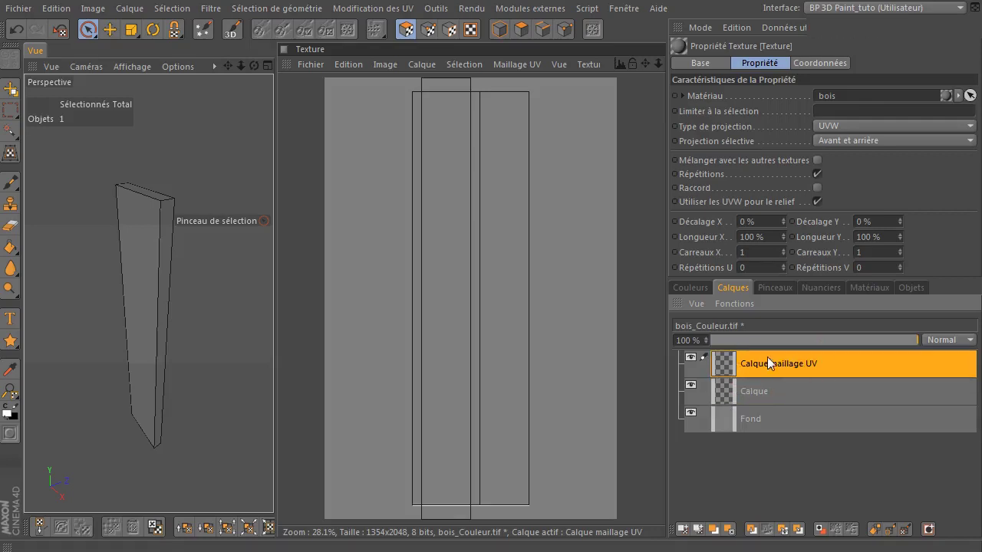
left_click(771, 395)
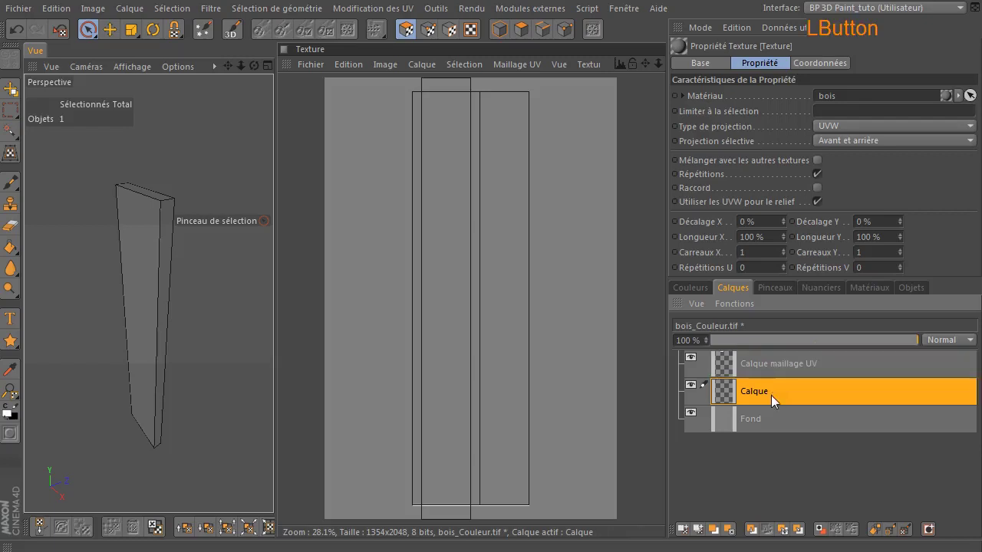
left_click(768, 425)
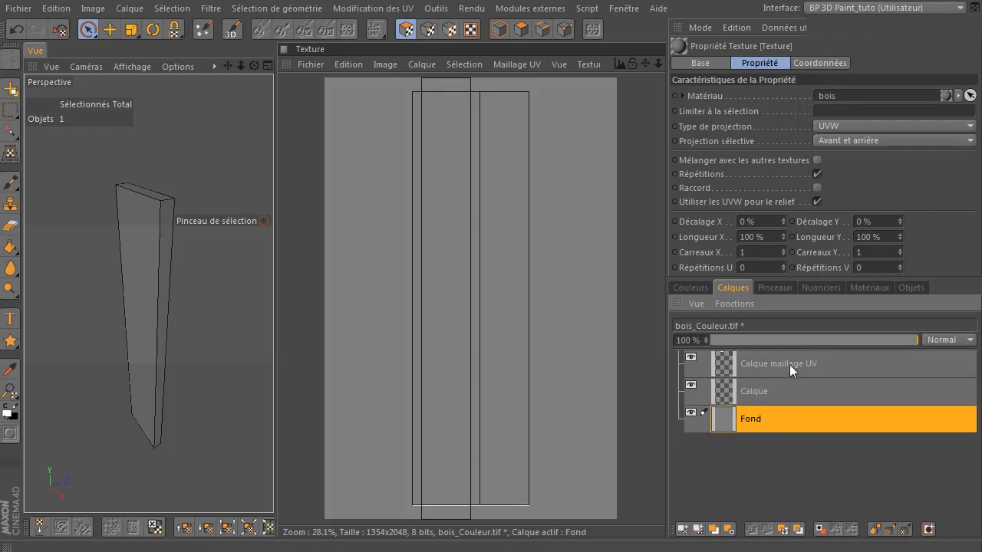
- Rename the new layer between Calque maillage UV and Fond as bois texture
left_click(754, 394)
left_click(753, 392)
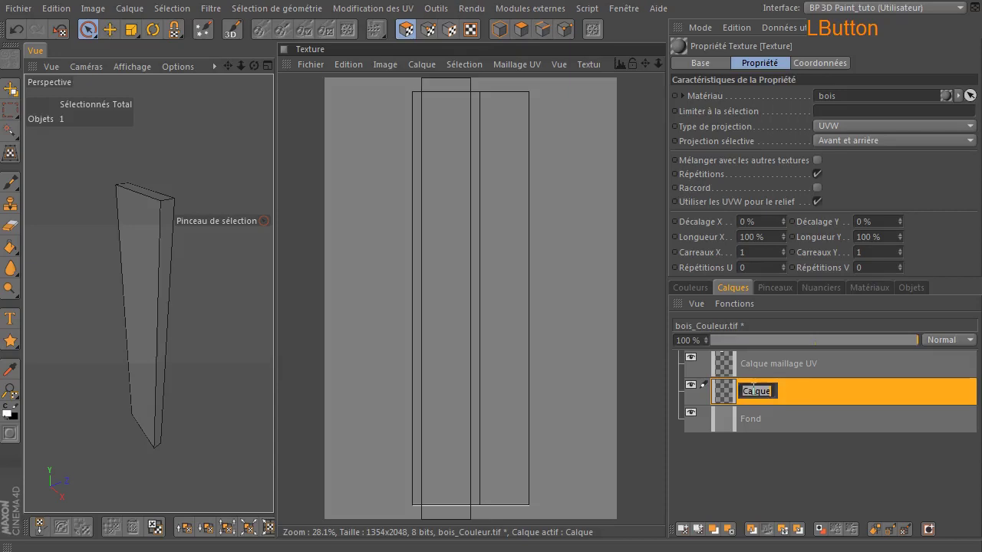
type("bois")
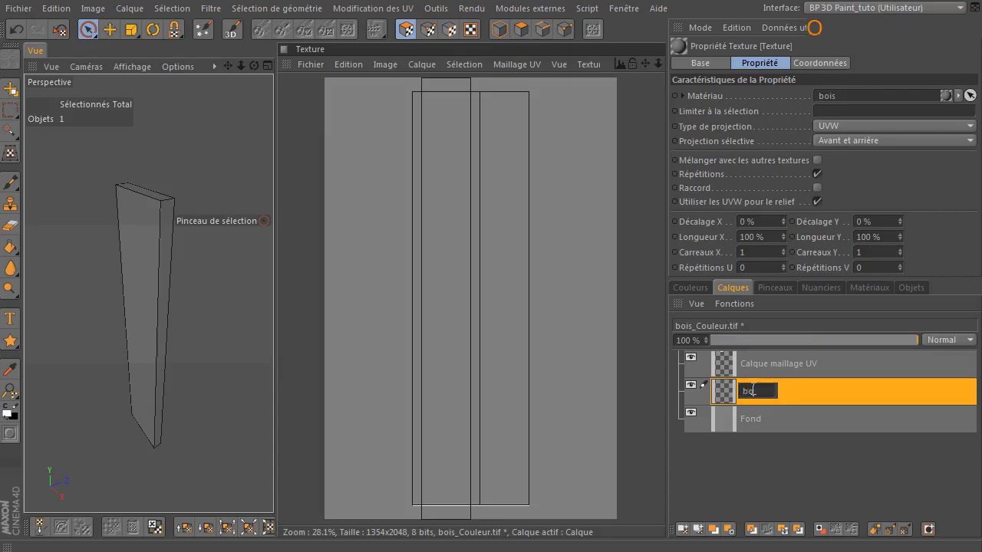
type("_texture")
key("Return")
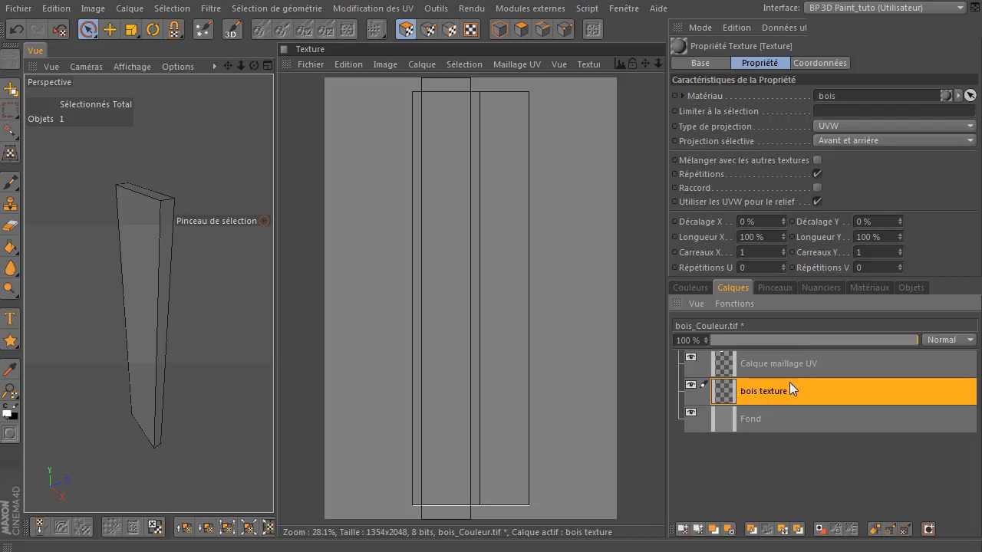
- Hide the Calque maillage UV layer and activate the Brush tool for painting on the bois texture layer
left_click(689, 359)
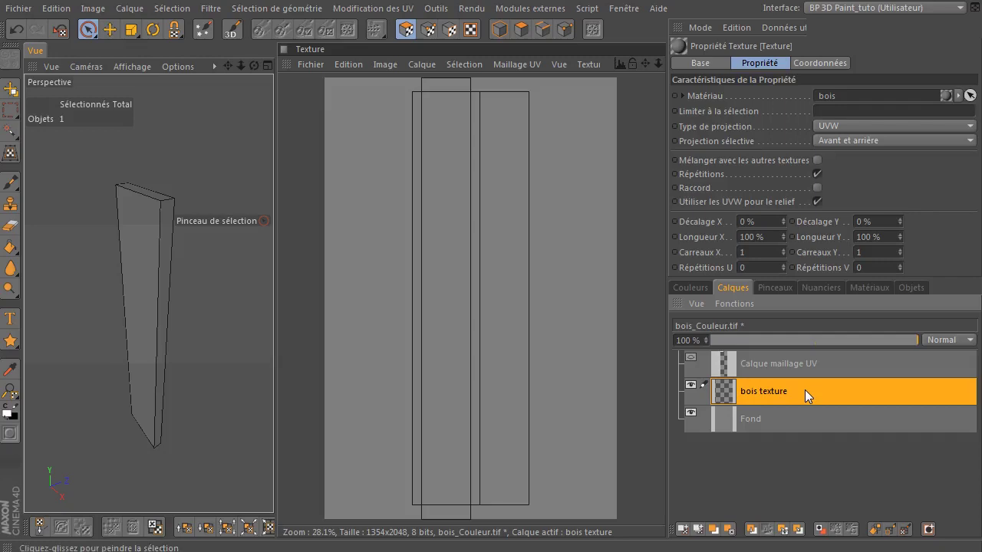
left_click(10, 183)
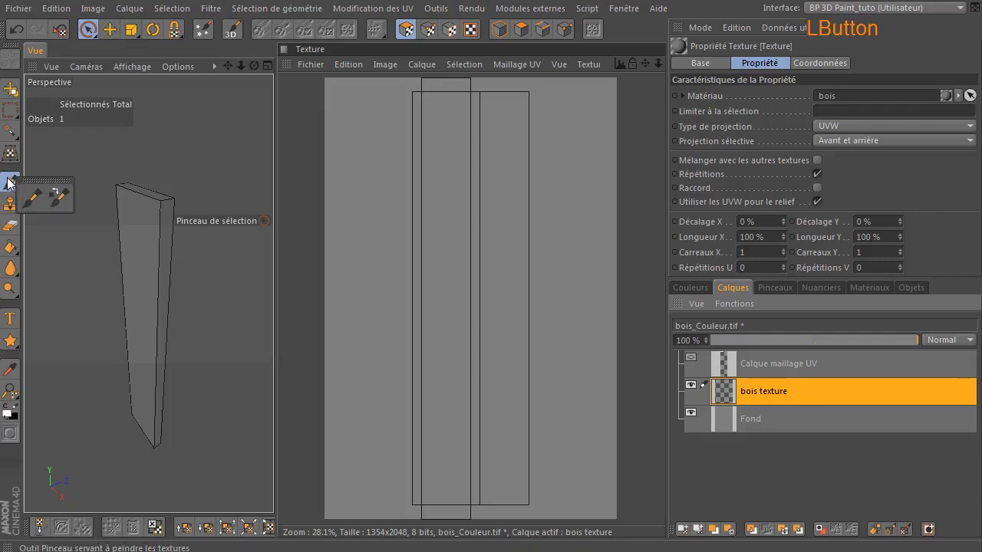
left_click(11, 184)
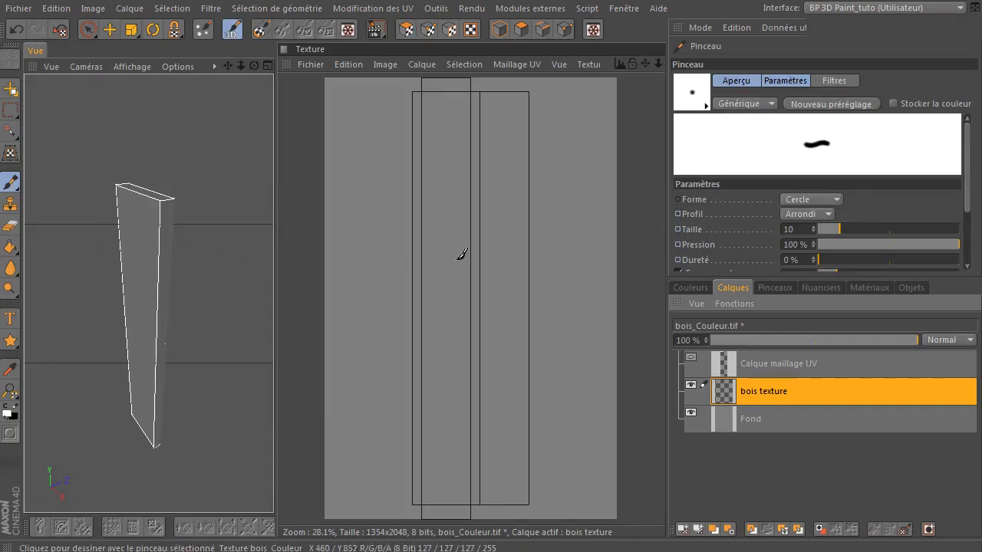
- Turn off the UV mesh display, compare the texture with Calque maillage UV shown and hidden, and turn the display back on
left_click(512, 66)
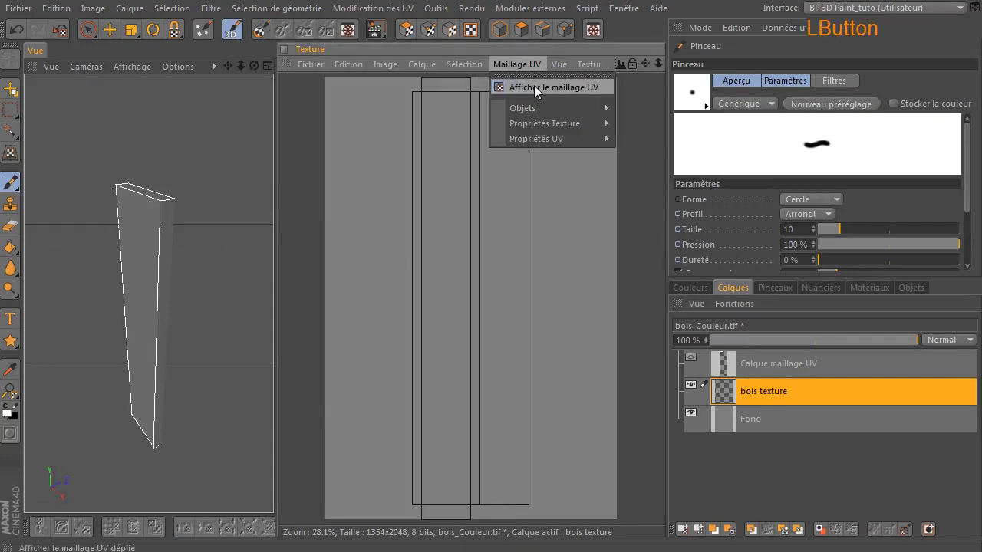
left_click(537, 86)
left_click(691, 359)
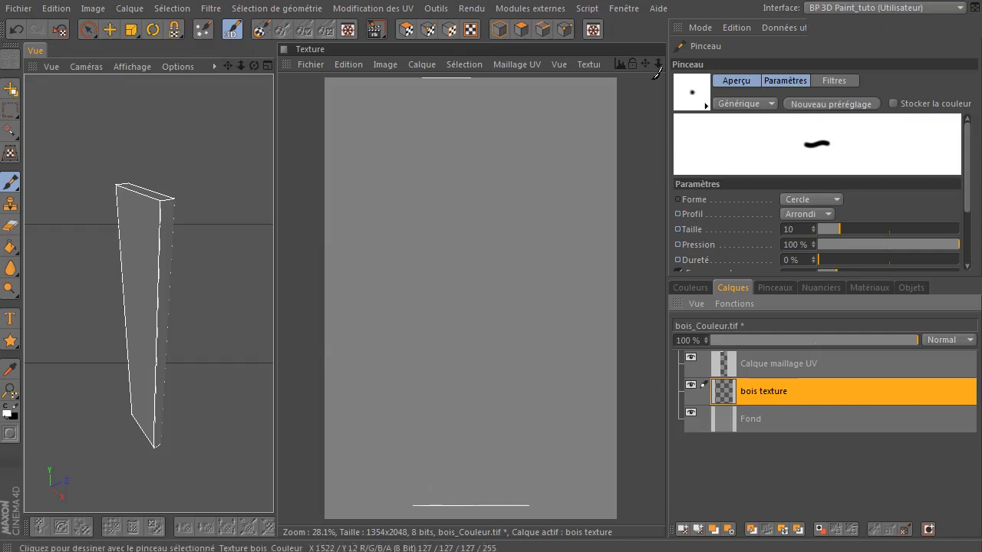
mouse_move(658, 66)
left_mouse_down()
mouse_move(707, 39)
mouse_move(657, 80)
left_mouse_up()
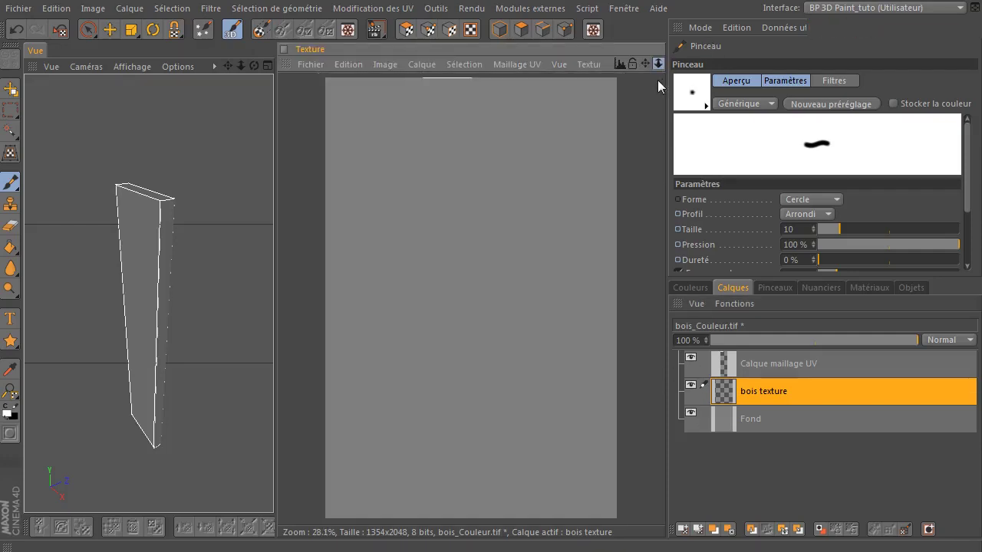
left_click(690, 359)
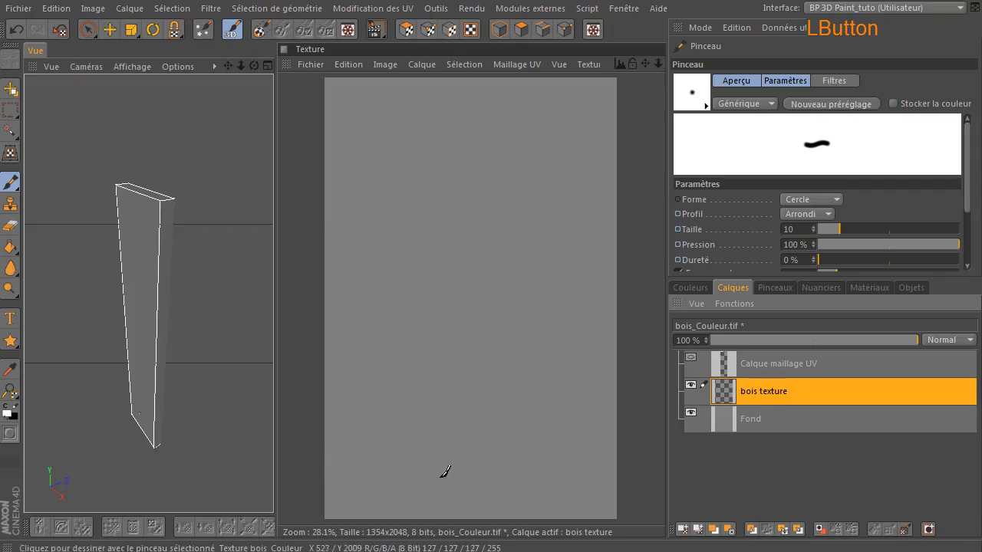
left_click(506, 66)
left_click(518, 86)
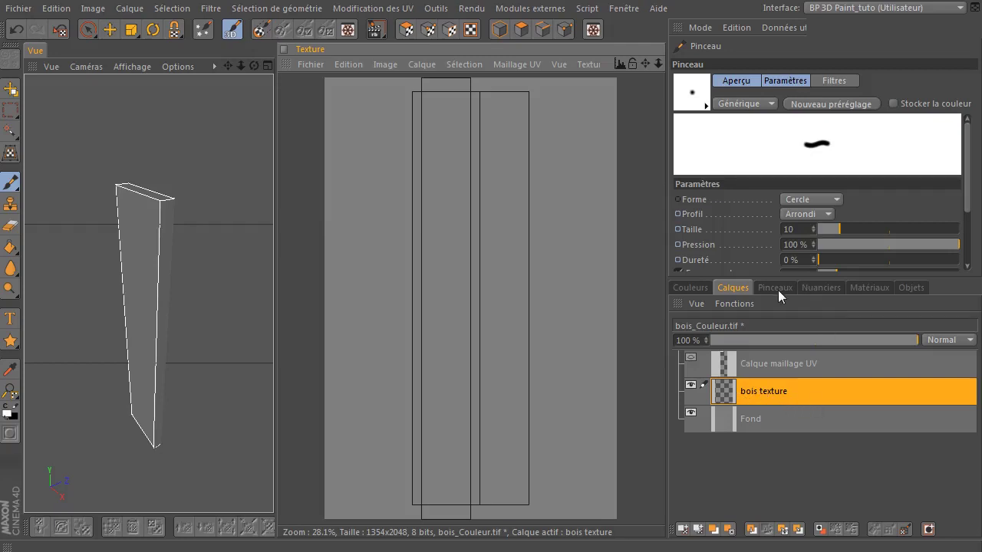
- Set the paint colour to a medium brown with hue 33° and RGB 132, 103, 67
left_click(692, 287)
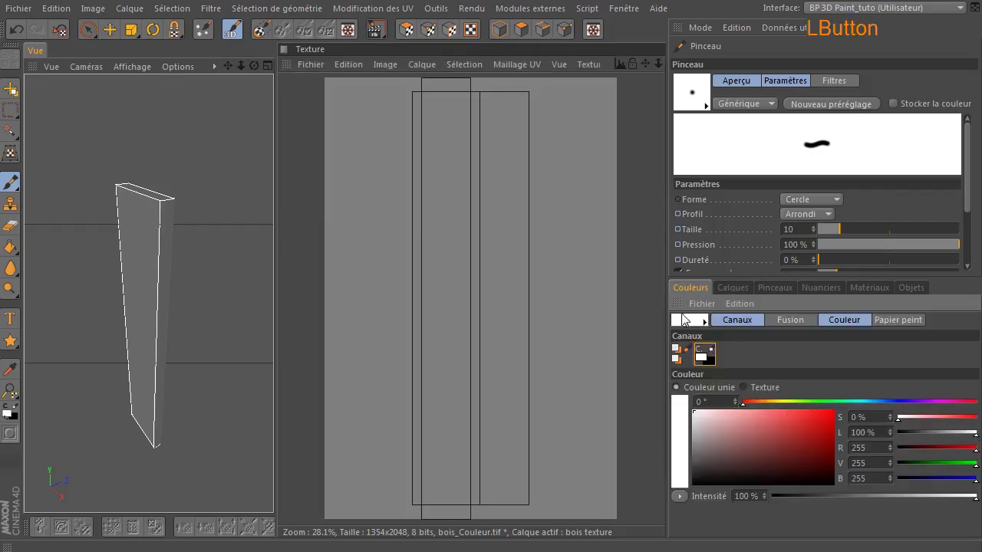
left_click(766, 400)
left_click_drag(762, 433, 762, 446)
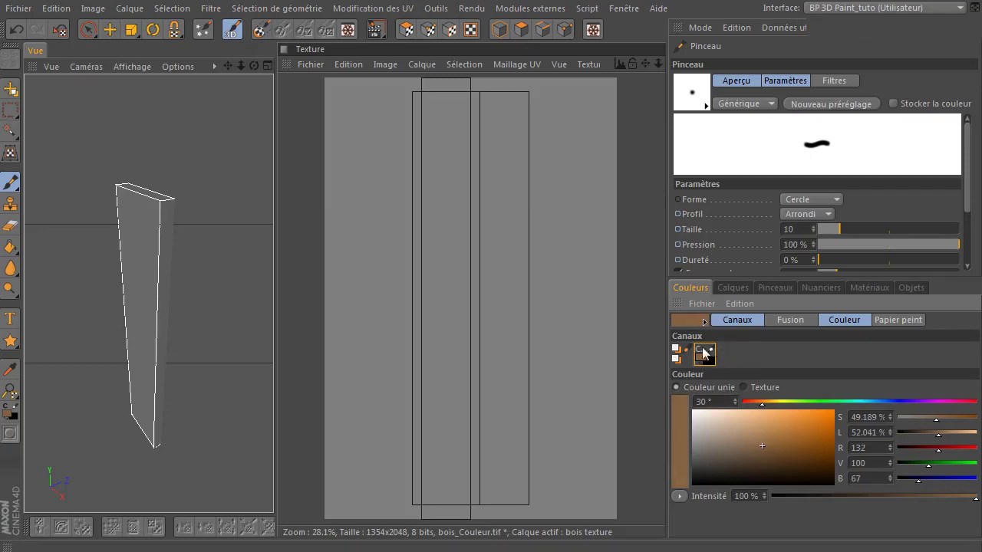
left_click_drag(764, 404, 763, 403)
- Set the brush size to 204 and paint a medium brown colour patch near the texture's right edge, outside the UV outlines
left_click_drag(859, 228, 875, 227)
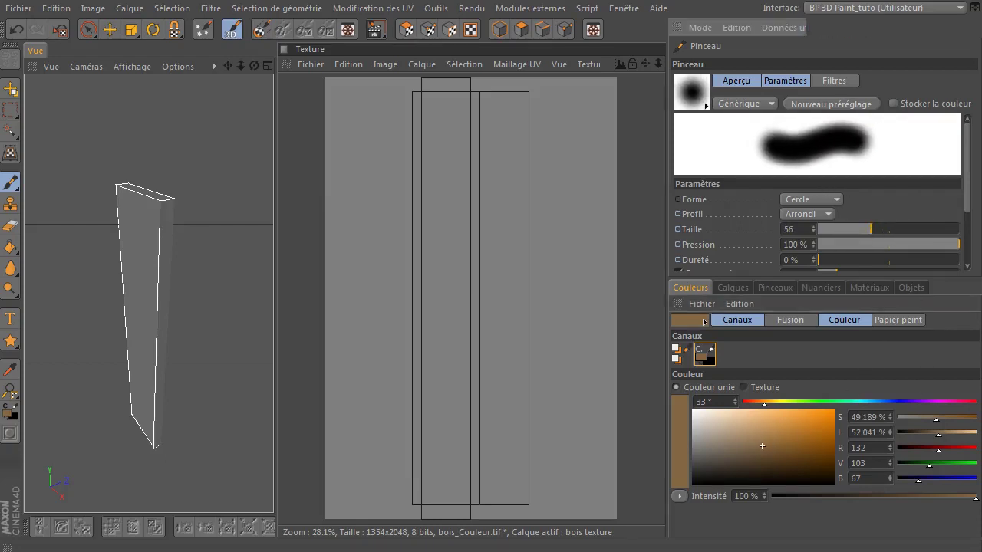
left_click(892, 229)
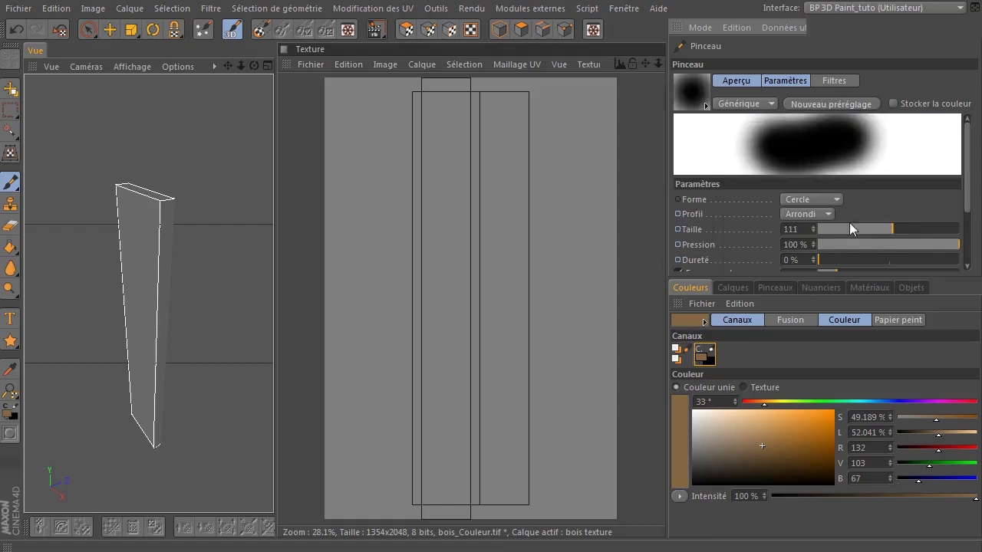
left_click(919, 229)
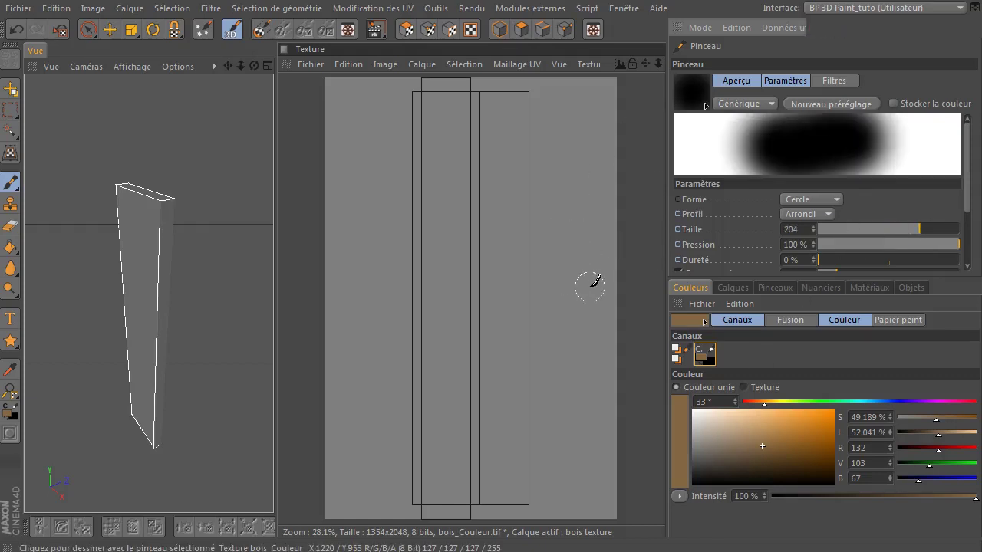
mouse_move(583, 276)
left_mouse_down()
mouse_move(587, 285)
mouse_move(584, 278)
mouse_move(610, 276)
mouse_move(607, 292)
mouse_move(603, 273)
left_mouse_up()
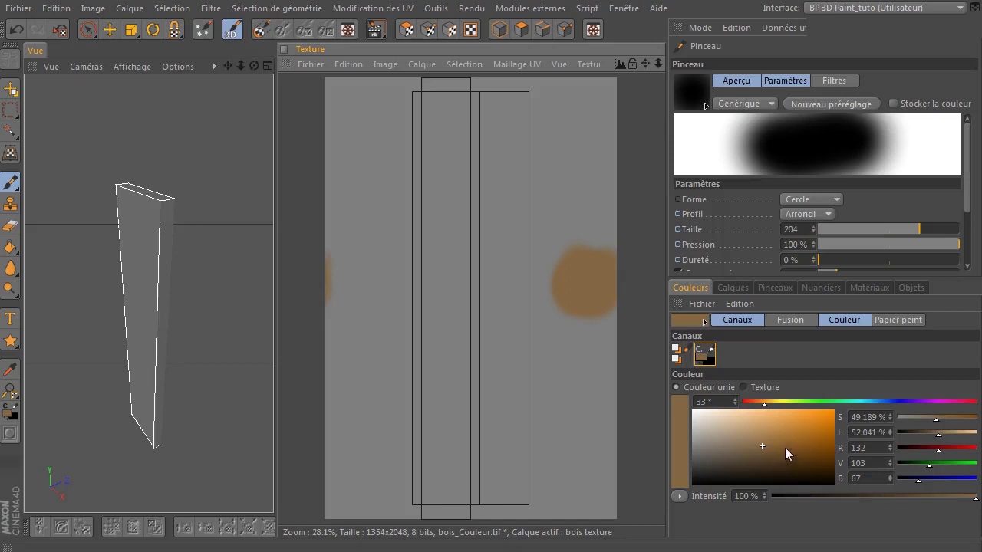
- Paint a dark brown patch (RGB 80, 56, 27) below the medium brown one and a light brown patch (RGB 161, 131, 95) above it
mouse_move(785, 444)
left_mouse_down()
mouse_move(793, 460)
mouse_move(785, 461)
left_mouse_up()
mouse_move(597, 339)
left_mouse_down()
mouse_move(577, 342)
mouse_move(592, 346)
mouse_move(605, 329)
left_mouse_up()
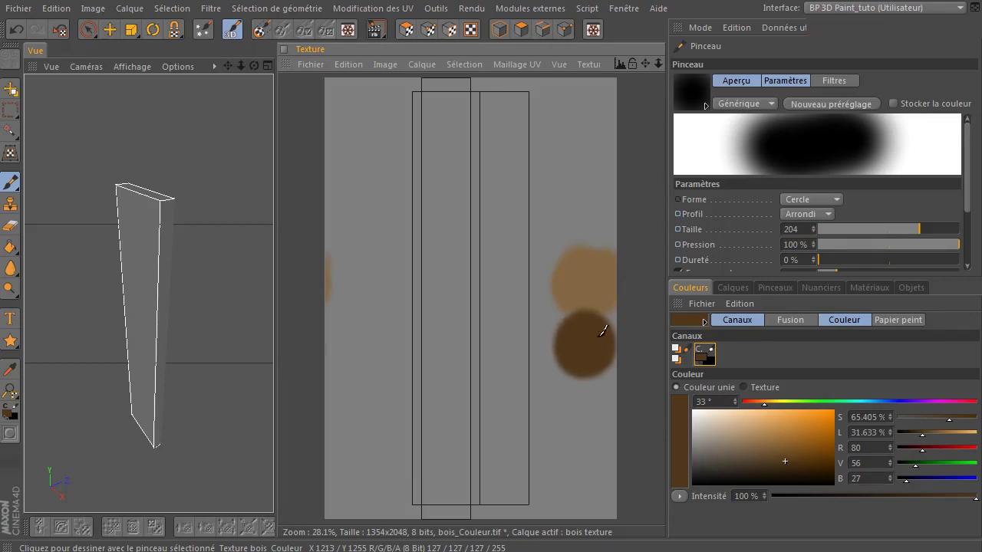
mouse_move(738, 434)
left_mouse_down()
mouse_move(729, 433)
mouse_move(742, 443)
mouse_move(750, 436)
left_mouse_up()
mouse_move(589, 205)
left_mouse_down()
mouse_move(603, 201)
mouse_move(577, 204)
left_mouse_up()
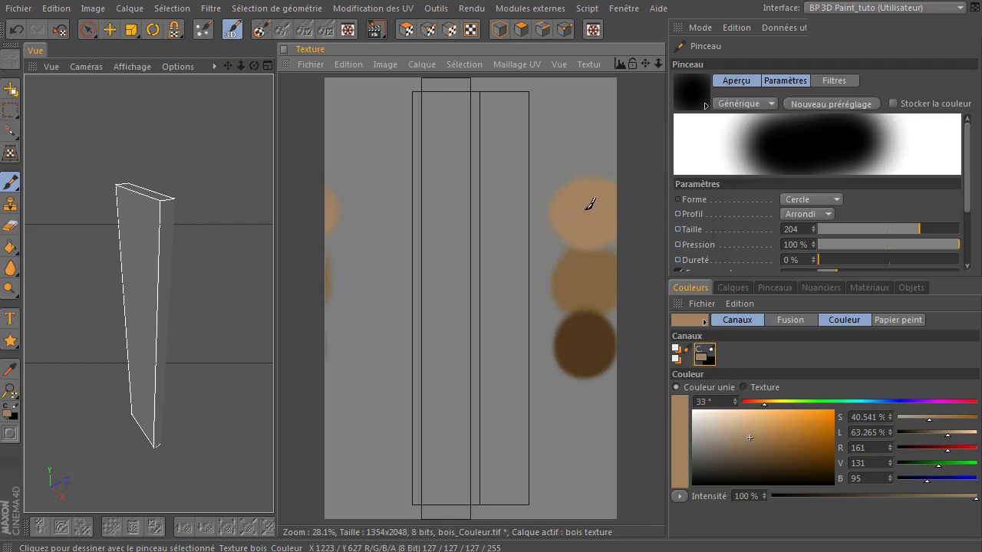
- Complete the column of patches with a blackish brown one (RGB 33, 19, 2) at its bottom and a cream one (RGB 239, 215, 186) at its top
mouse_move(714, 462)
left_mouse_down()
mouse_move(703, 475)
mouse_move(821, 477)
left_mouse_up()
left_click(587, 421)
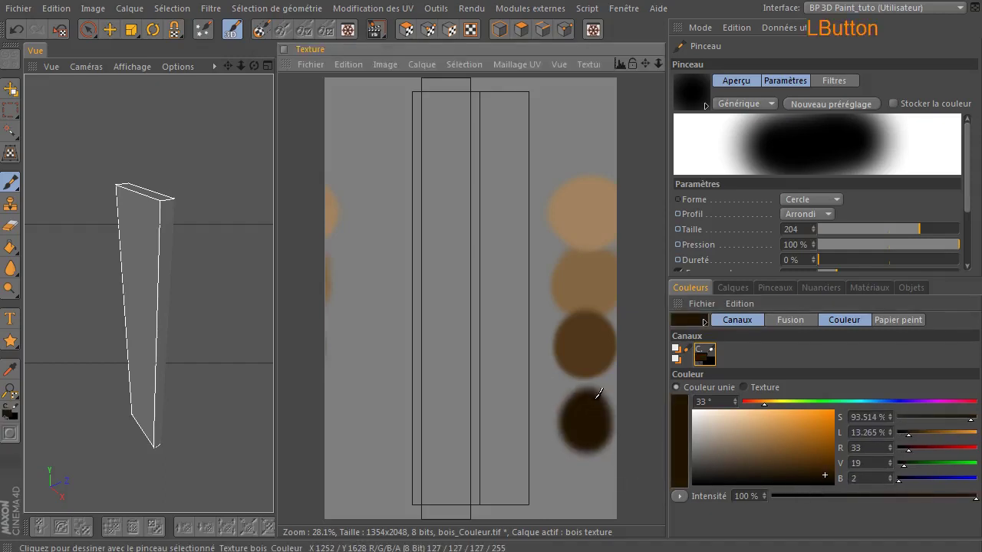
mouse_move(705, 435)
left_mouse_down()
mouse_move(706, 416)
mouse_move(724, 414)
left_mouse_up()
left_click(592, 136)
left_click_drag(589, 138, 603, 140)
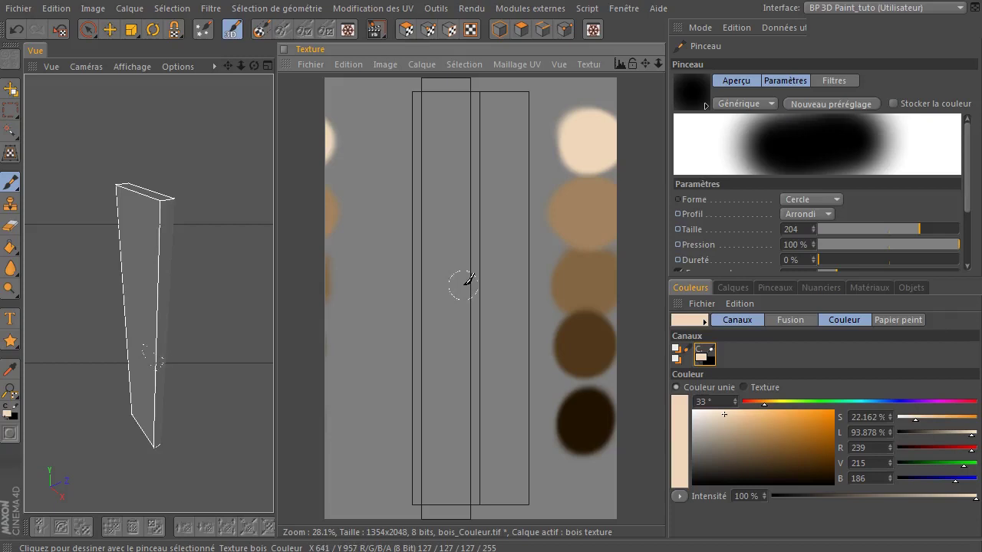
- Sample several palette colours in turn (dark, medium, blackish and light brown) and paint overlapping test strokes near the texture's lower left
key("ctrl")
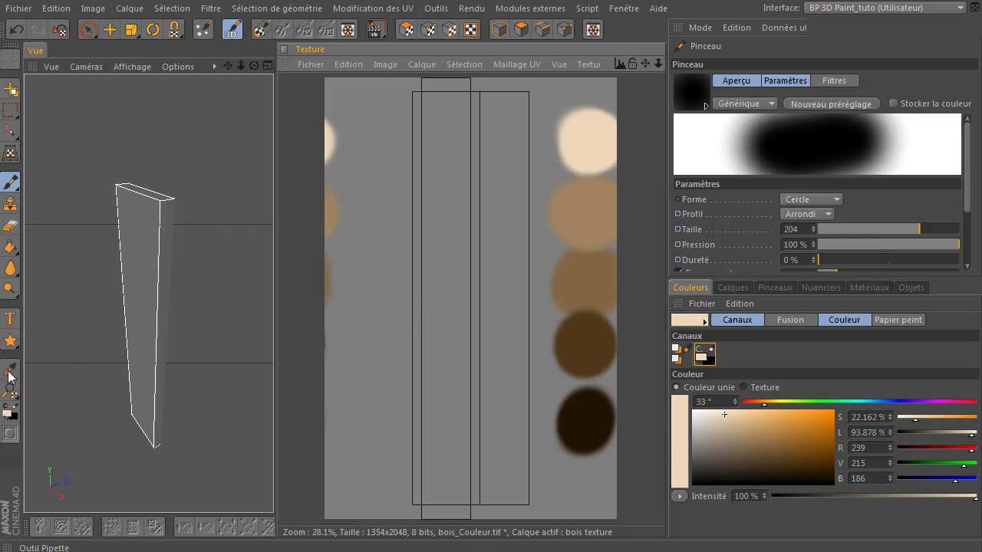
key("ctrl")
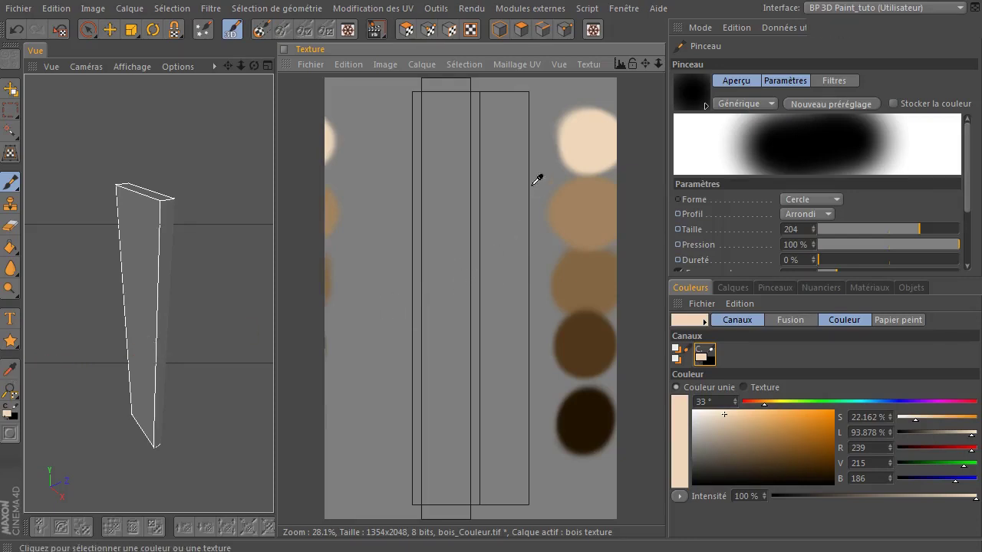
left_click(591, 149, "ctrl")
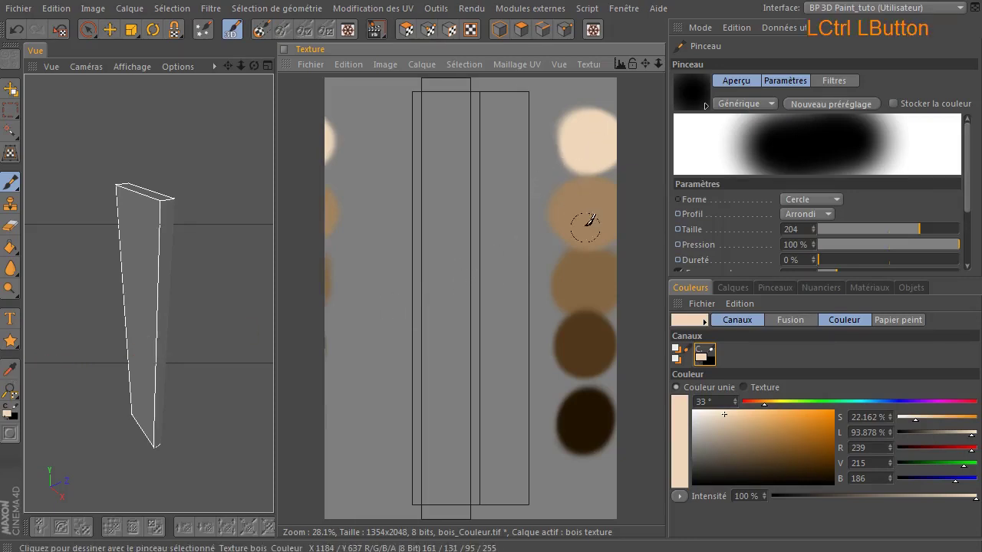
left_click_drag(356, 430, 355, 451)
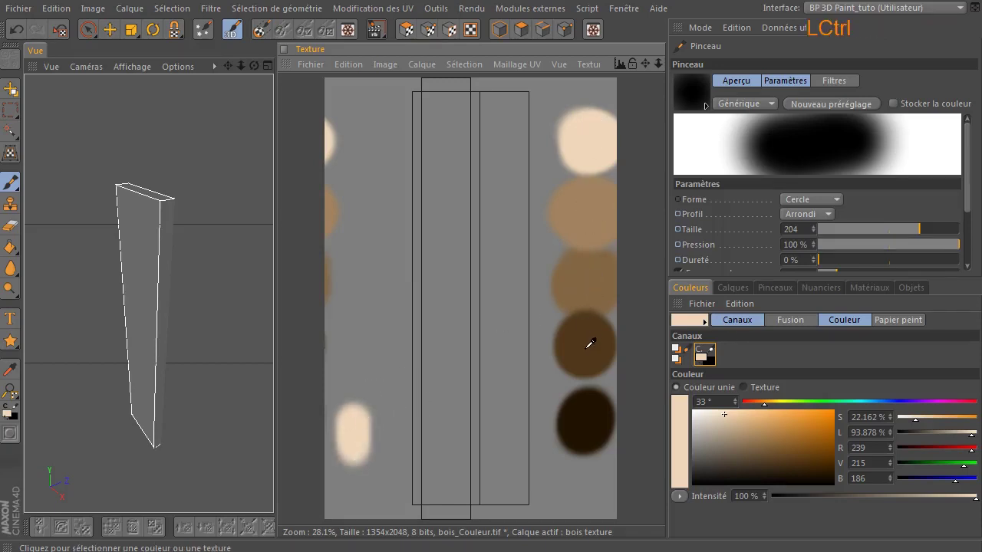
left_click(590, 345, "ctrl")
left_click_drag(352, 414, 361, 457)
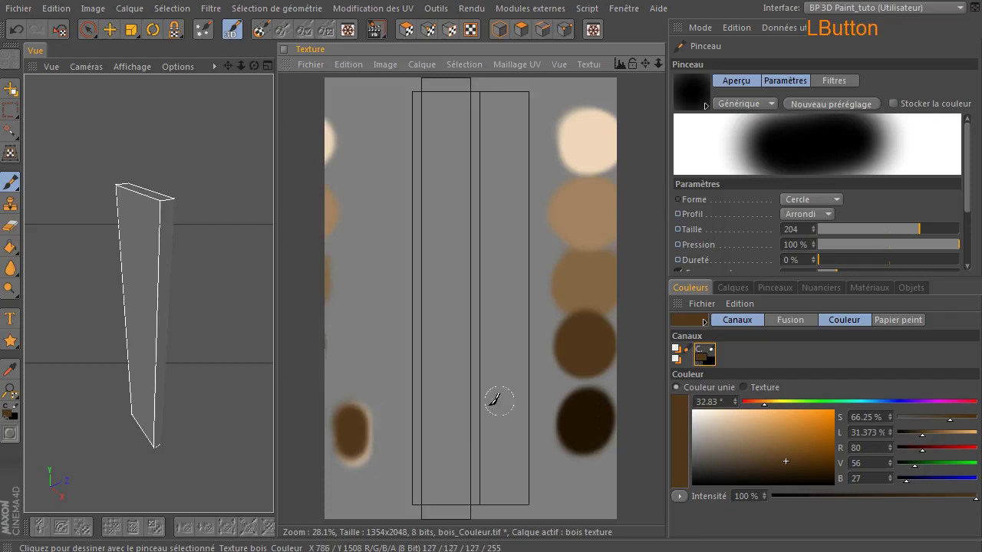
left_click(601, 278, "ctrl")
left_click_drag(344, 416, 355, 457)
left_click(561, 447, "ctrl")
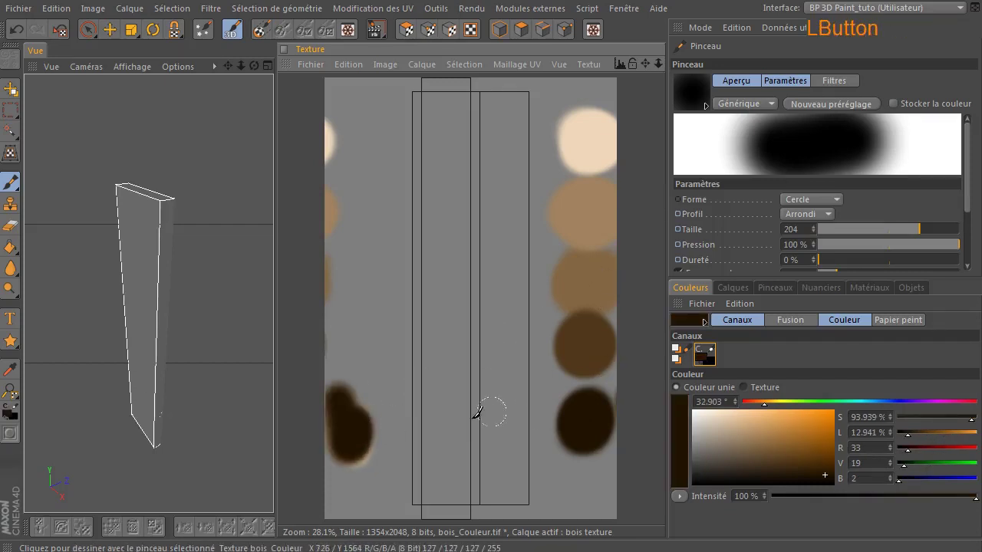
left_click(561, 250, "ctrl")
left_click_drag(341, 387, 353, 438)
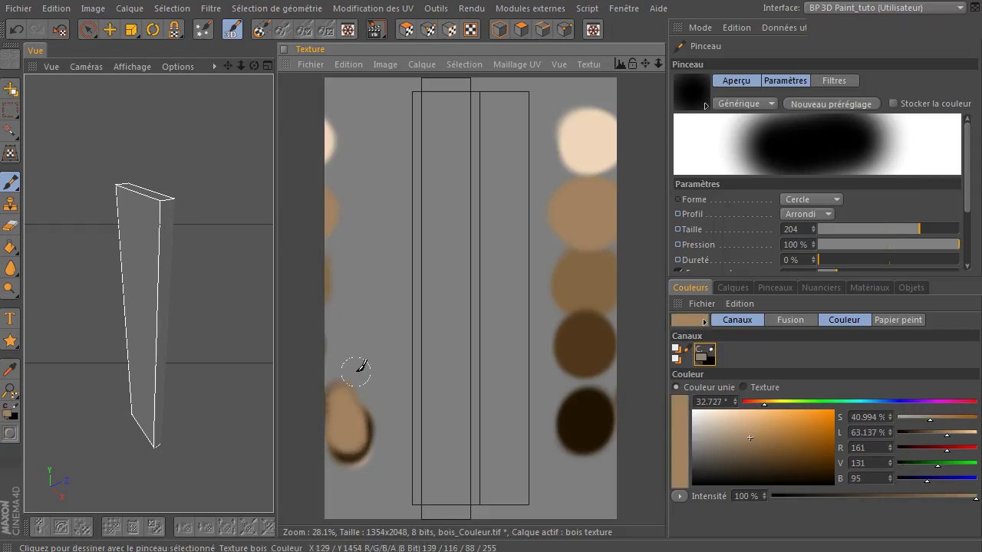
- Set the eraser size to 163 and erase the test strokes and patch spill along the texture's left edge
left_click(11, 225)
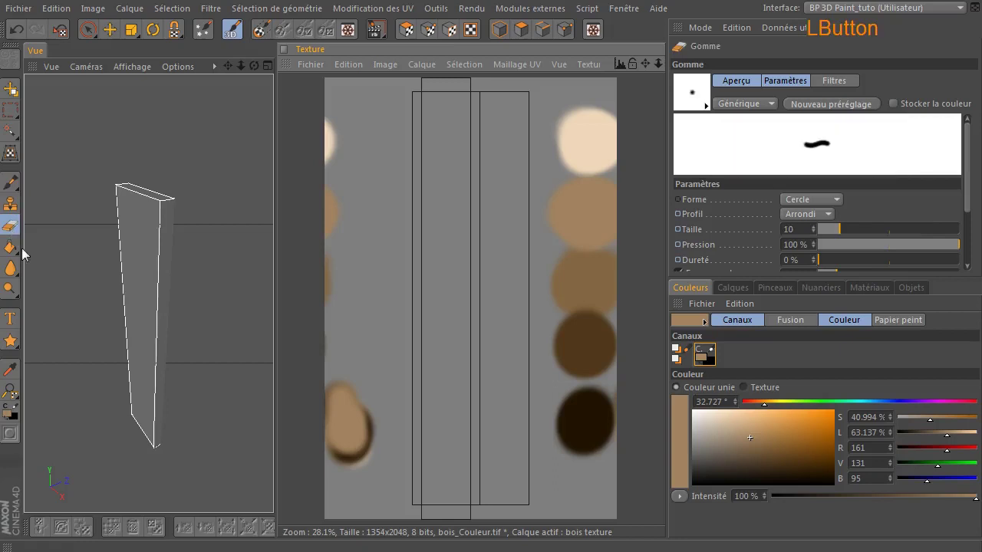
left_click(901, 228)
left_click_drag(364, 369, 381, 371)
mouse_move(363, 464)
left_mouse_down()
mouse_move(333, 469)
mouse_move(336, 449)
left_mouse_up()
mouse_move(329, 103)
left_mouse_down()
mouse_move(325, 154)
mouse_move(329, 123)
left_mouse_up()
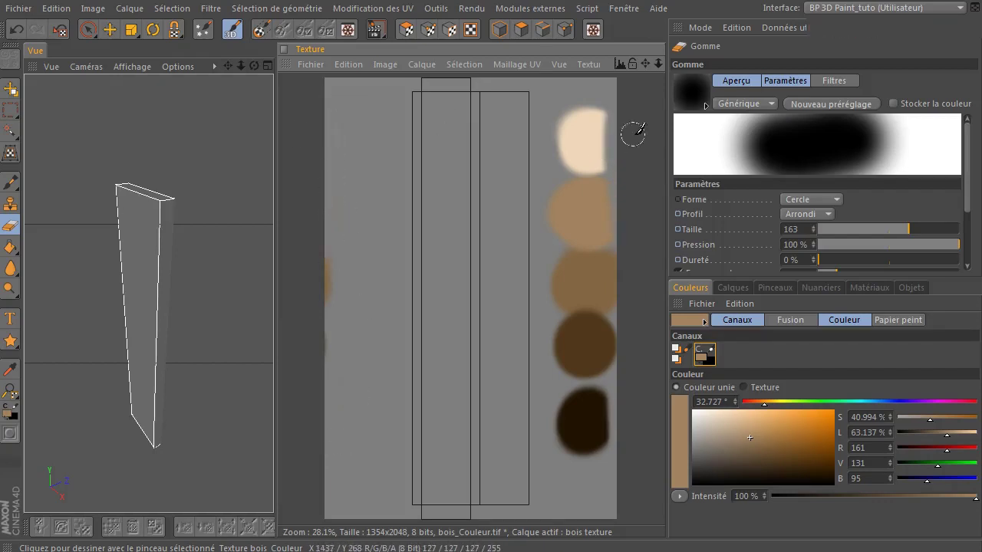
left_click_drag(333, 232, 326, 353)
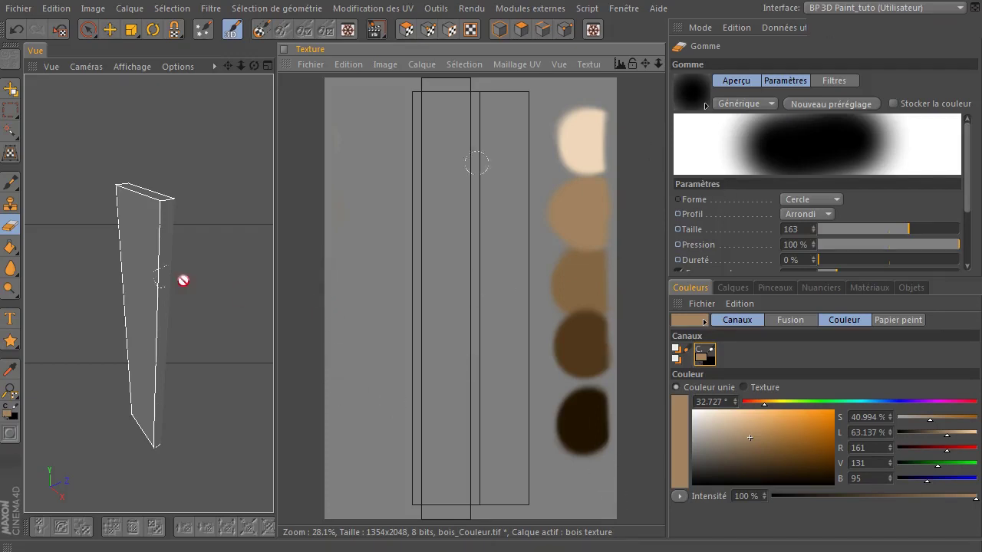
left_click_drag(336, 391, 335, 516)
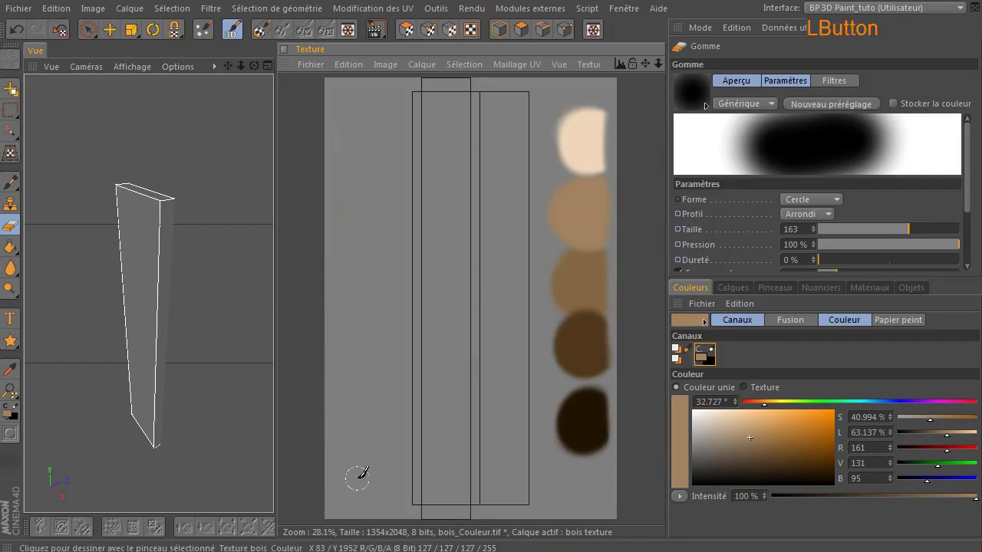
- Trim the left sides of the five colour patches with the eraser and clean the area below them, leaving a narrow column
mouse_move(543, 120)
left_mouse_down()
mouse_move(544, 163)
mouse_move(552, 125)
mouse_move(555, 538)
mouse_move(619, 159)
mouse_move(598, 95)
mouse_move(557, 90)
left_mouse_up()
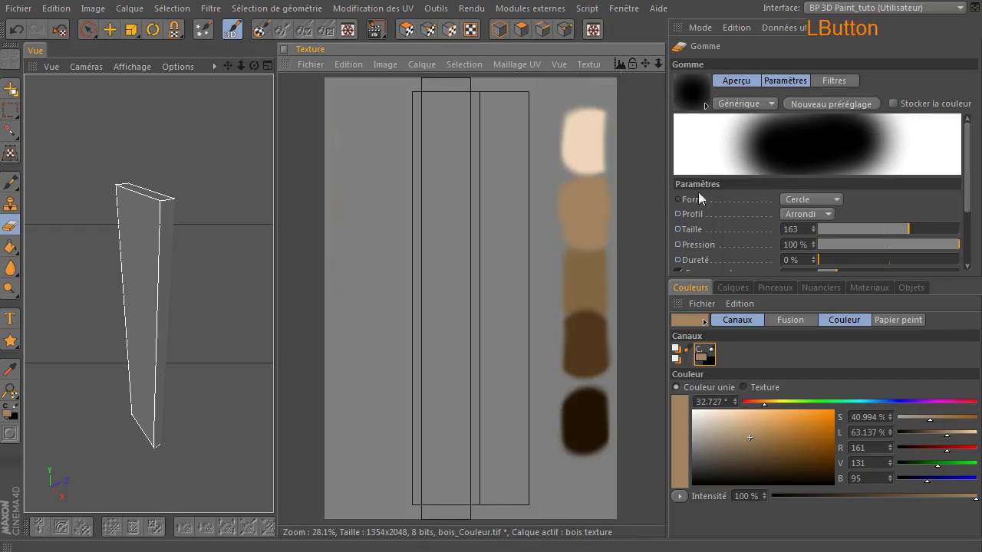
left_click_drag(570, 484, 621, 487)
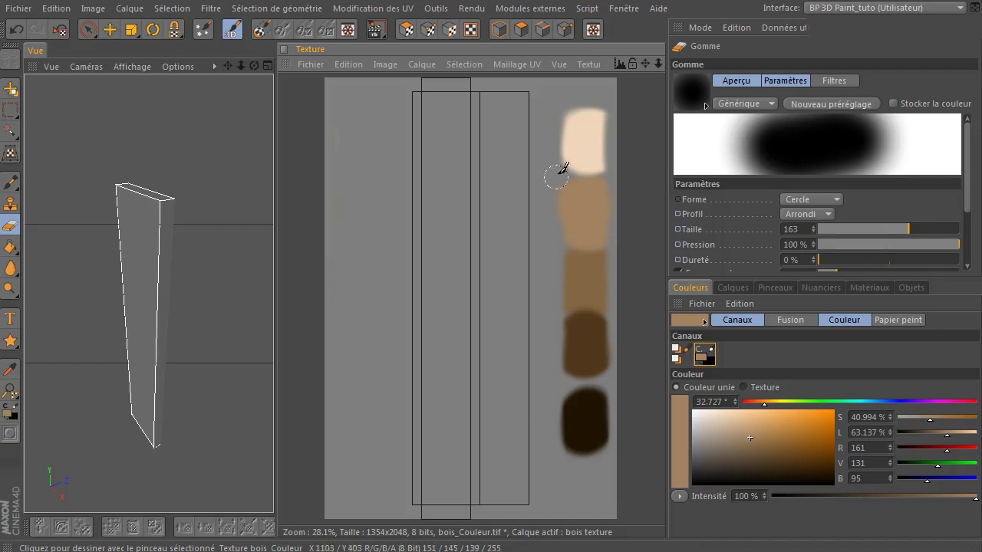
left_click_drag(549, 119, 553, 468)
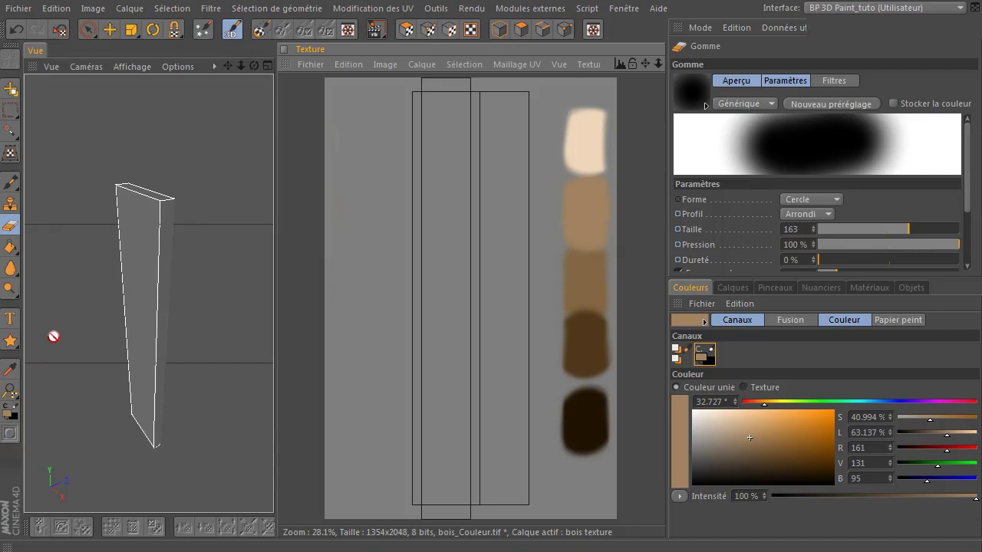
- Switch back to the brush and rename the bois texture layer as "palette couleur"
left_click(11, 182)
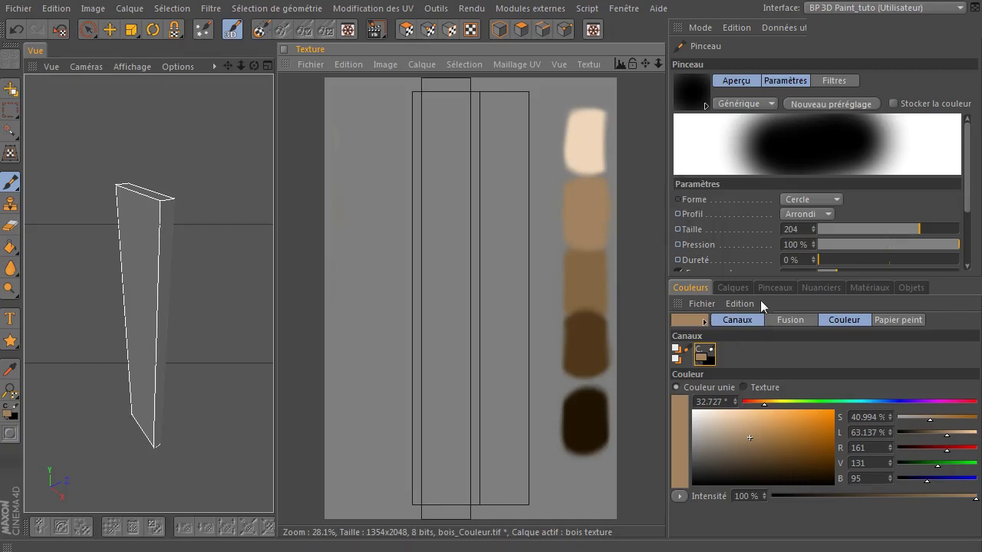
left_click(742, 288)
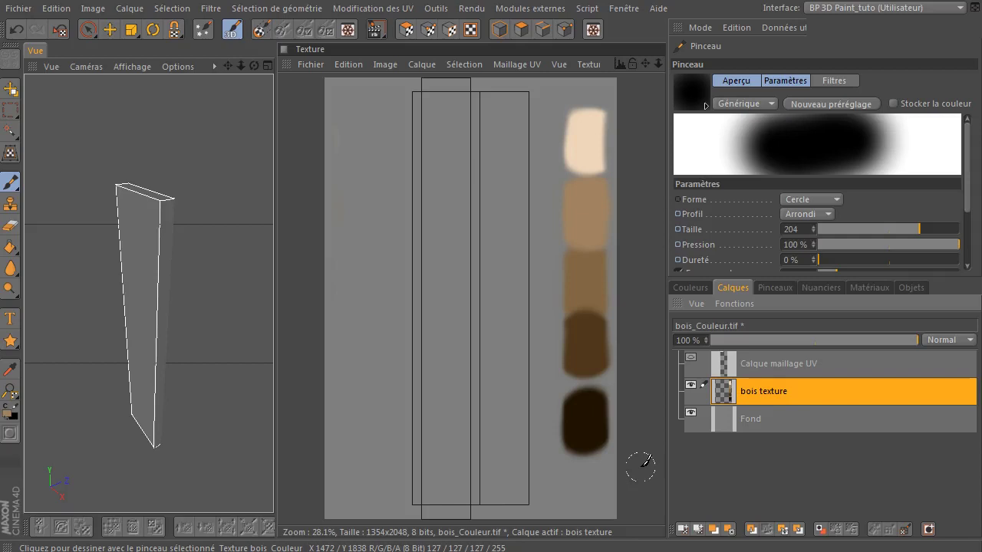
double_click(749, 391)
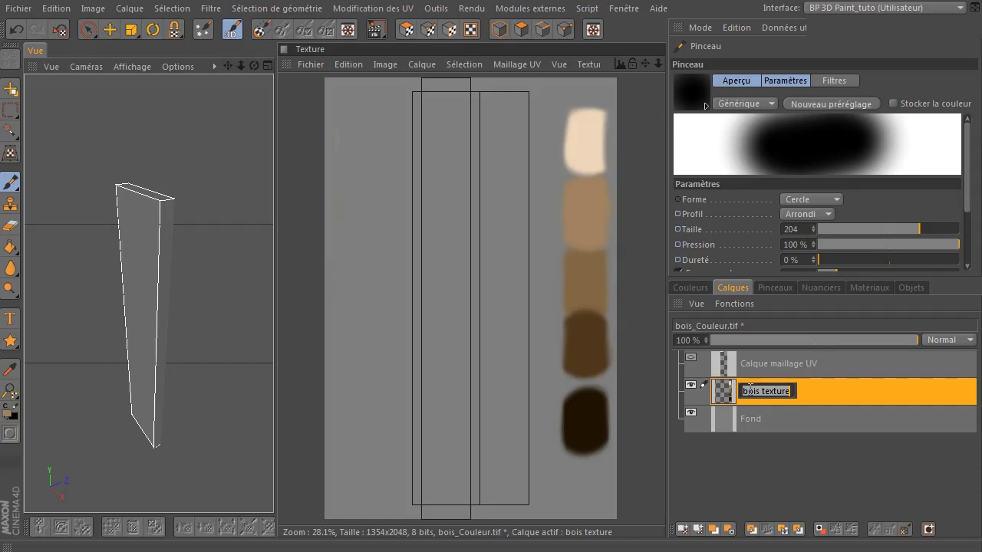
type("co")
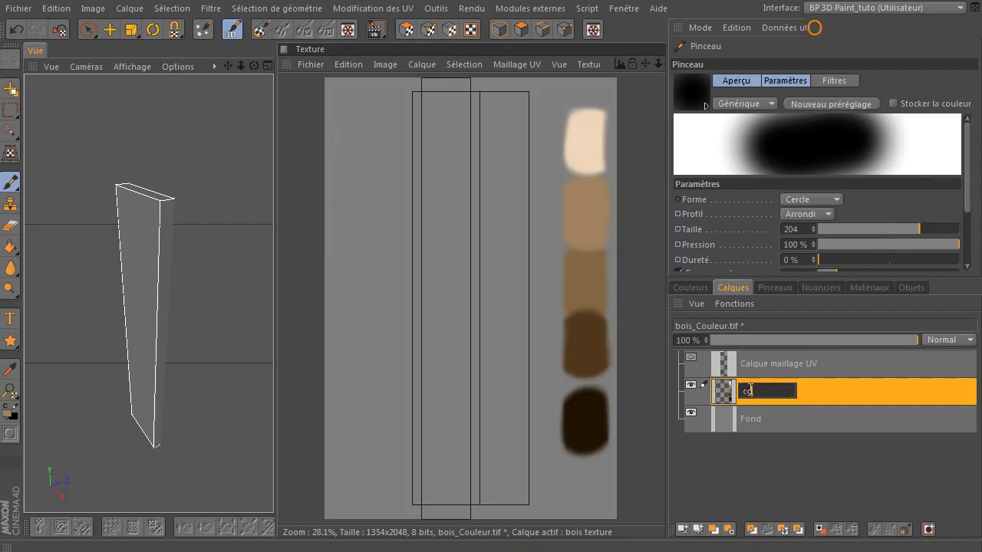
type("uleur")
key("Home")
type("palette")
key("Delete")
key("BackSpace")
key("Delete")
type("co")
key("Return")
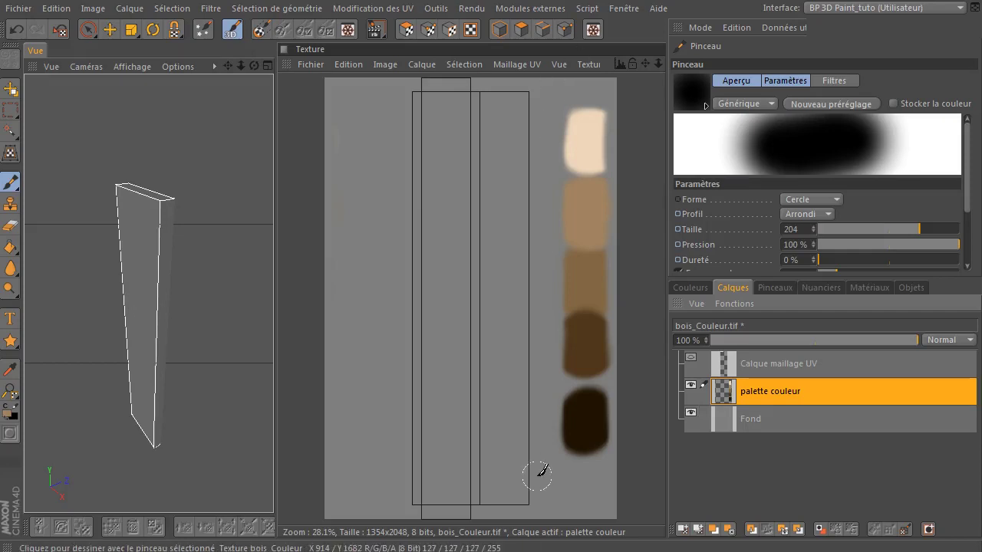
- Add a new layer above palette couleur and name it "bois fond"
left_click(682, 530)
double_click(765, 392)
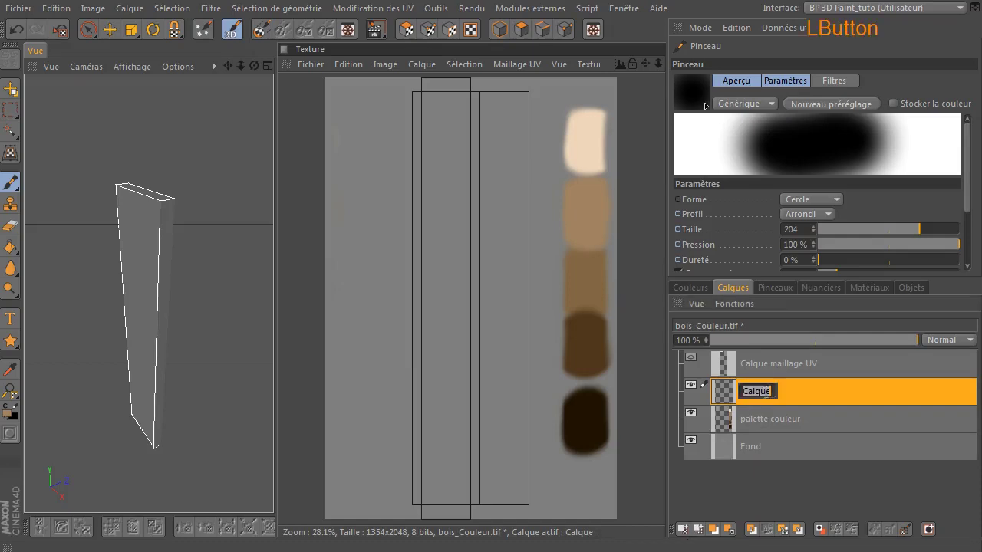
type("bois ")
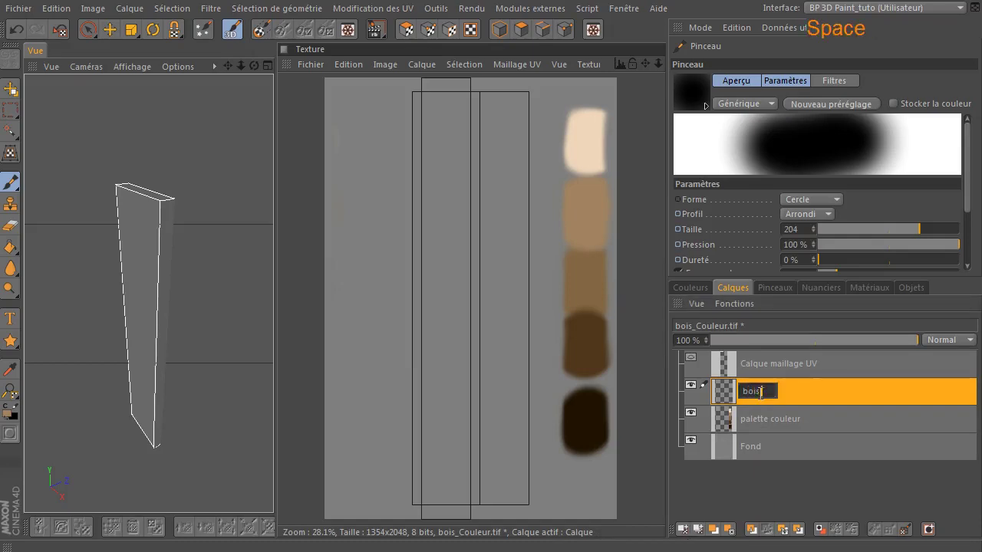
type("fond")
key("Return")
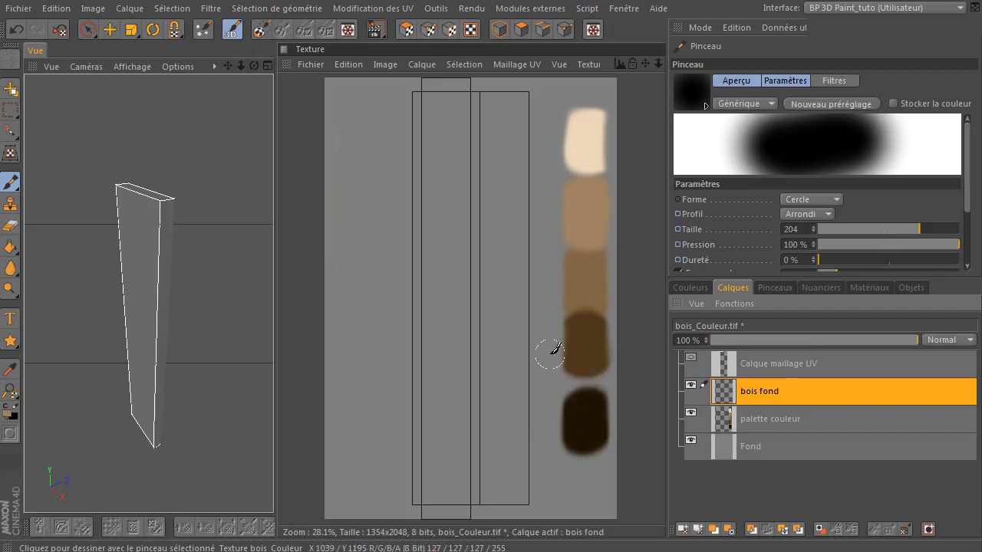
- Try blackish brown and medium brown test strokes on the bois fond layer, and undo them
key("ctrl")
left_click(591, 412, "ctrl")
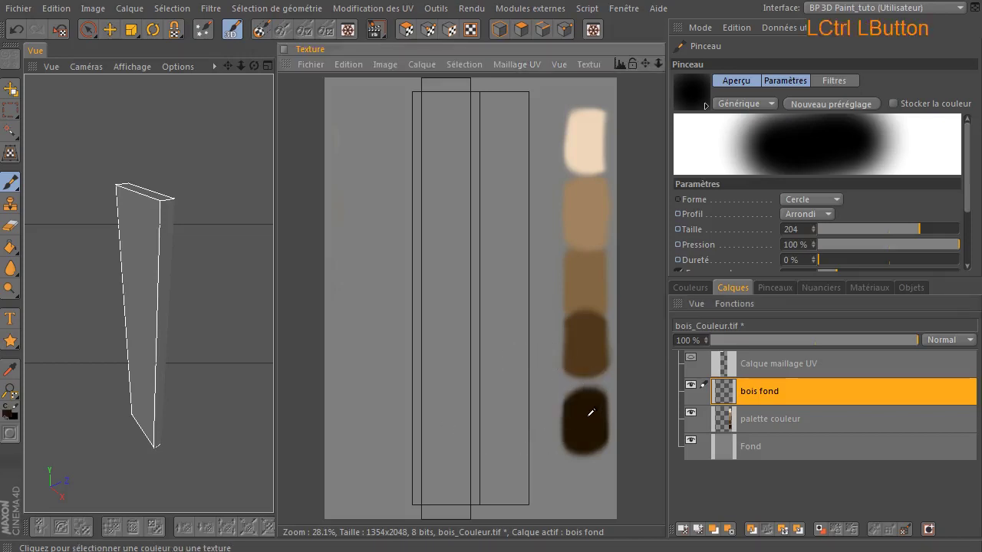
mouse_move(346, 423)
left_mouse_down()
mouse_move(348, 407)
mouse_move(349, 426)
left_mouse_up()
key("ctrl")
left_click(592, 279, "ctrl")
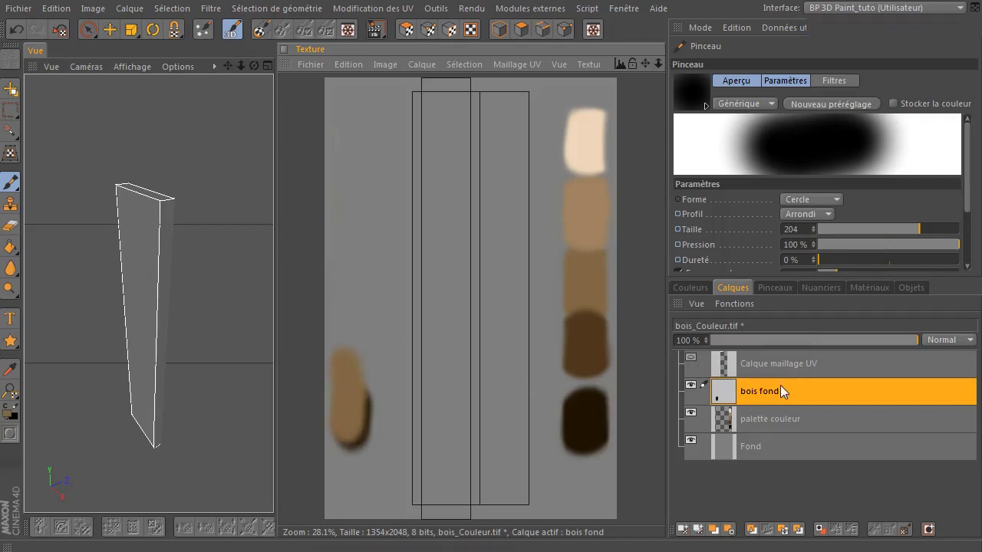
key("ctrl")
key("ctrl+z")
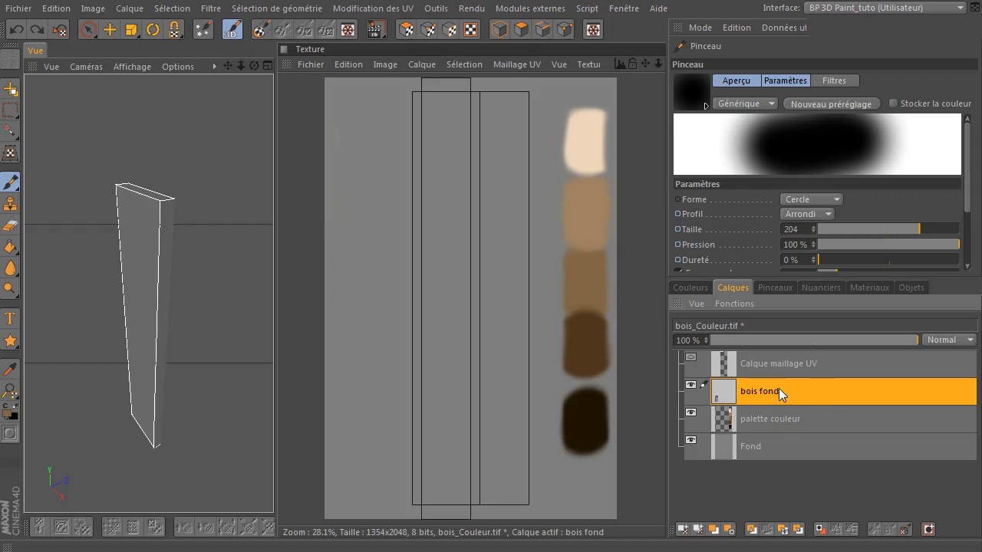
- Sample the medium brown patch as the paint colour and merge the visible bois fond, palette couleur and Fond layers into one
left_click(596, 273, "ctrl")
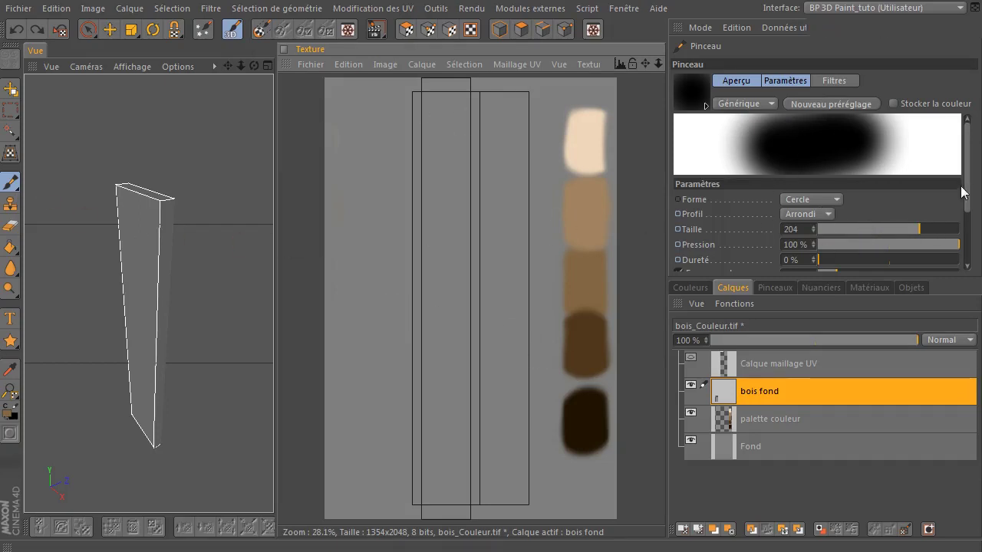
left_click_drag(935, 278, 942, 342)
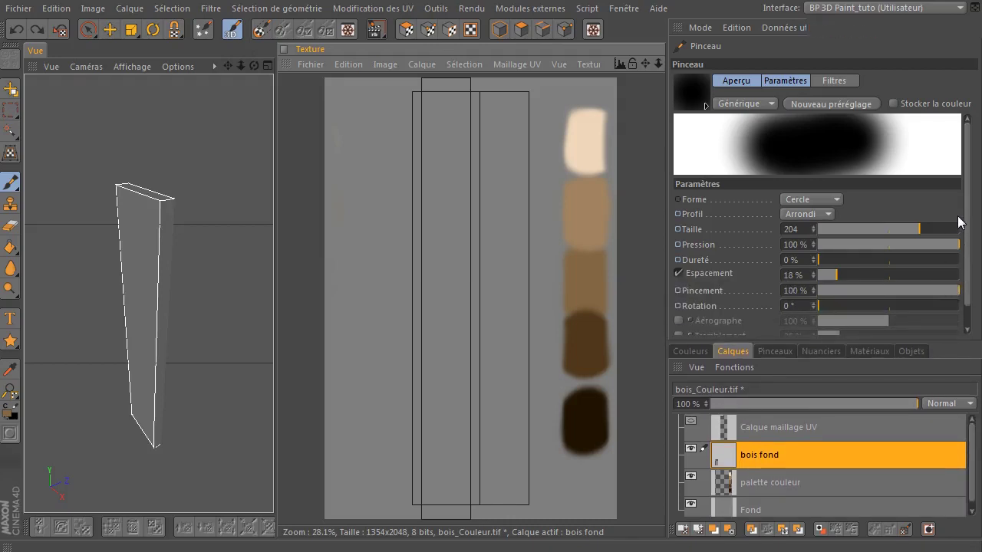
left_click_drag(969, 218, 970, 225)
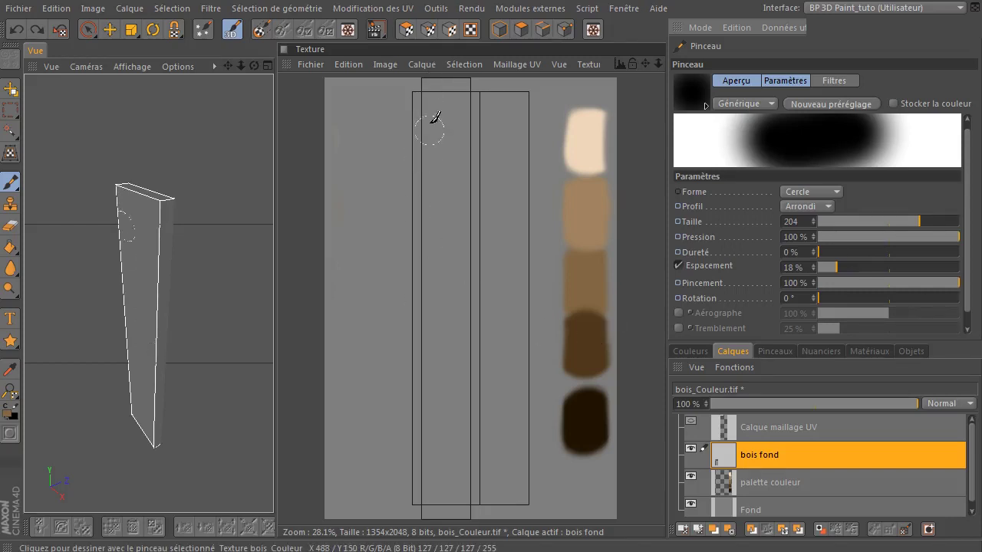
left_click(421, 65)
left_click(426, 163)
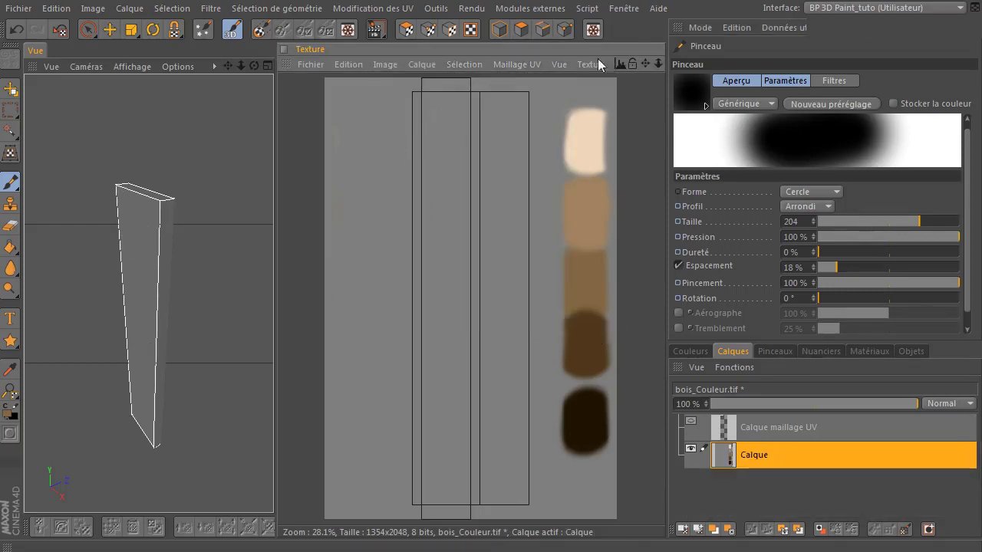
- Paint the whole area of the plank's UV outlines medium brown with the size 204 brush, extending slightly past the edges
left_click_drag(658, 63, 625, 130)
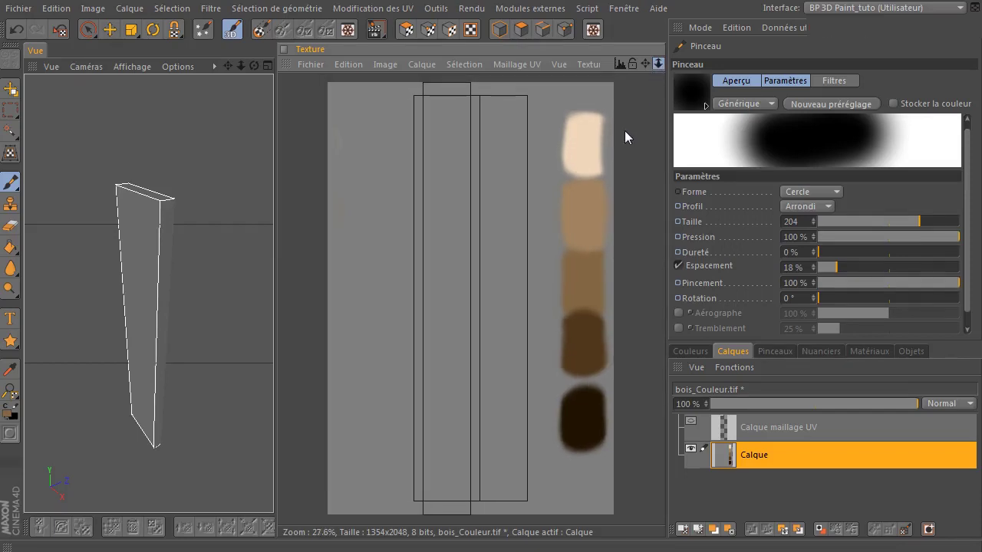
mouse_move(646, 66)
left_mouse_down()
mouse_move(633, 70)
mouse_move(659, 64)
mouse_move(644, 94)
mouse_move(662, 65)
mouse_move(638, 99)
left_mouse_up()
mouse_move(427, 91)
left_mouse_down()
mouse_move(426, 315)
mouse_move(420, 235)
mouse_move(433, 491)
mouse_move(437, 379)
mouse_move(457, 513)
mouse_move(470, 387)
mouse_move(474, 450)
mouse_move(496, 514)
mouse_move(518, 529)
mouse_move(515, 373)
mouse_move(511, 461)
mouse_move(496, 247)
mouse_move(485, 475)
mouse_move(458, 245)
mouse_move(450, 467)
left_mouse_up()
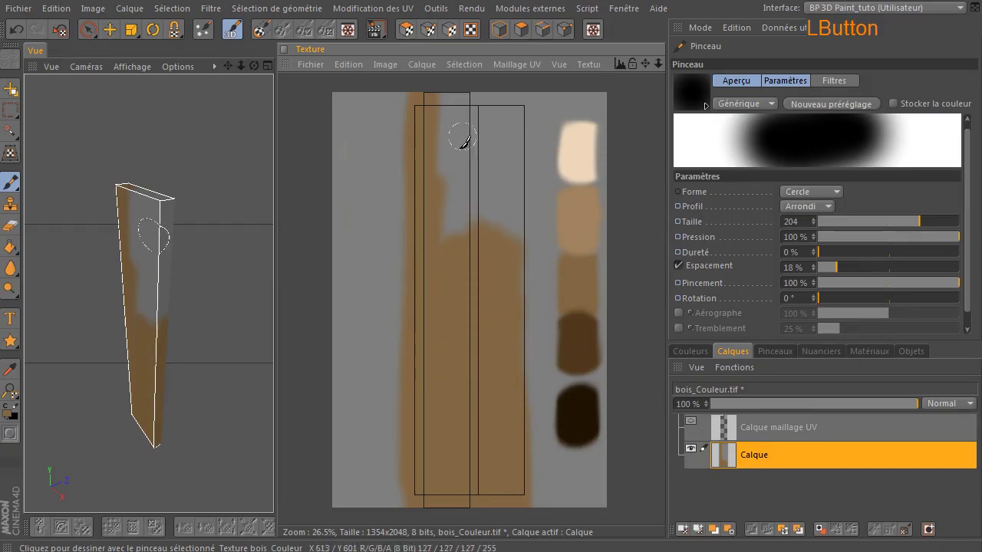
mouse_move(452, 100)
left_mouse_down()
mouse_move(462, 202)
mouse_move(473, 117)
mouse_move(500, 291)
mouse_move(519, 99)
mouse_move(526, 284)
left_mouse_up()
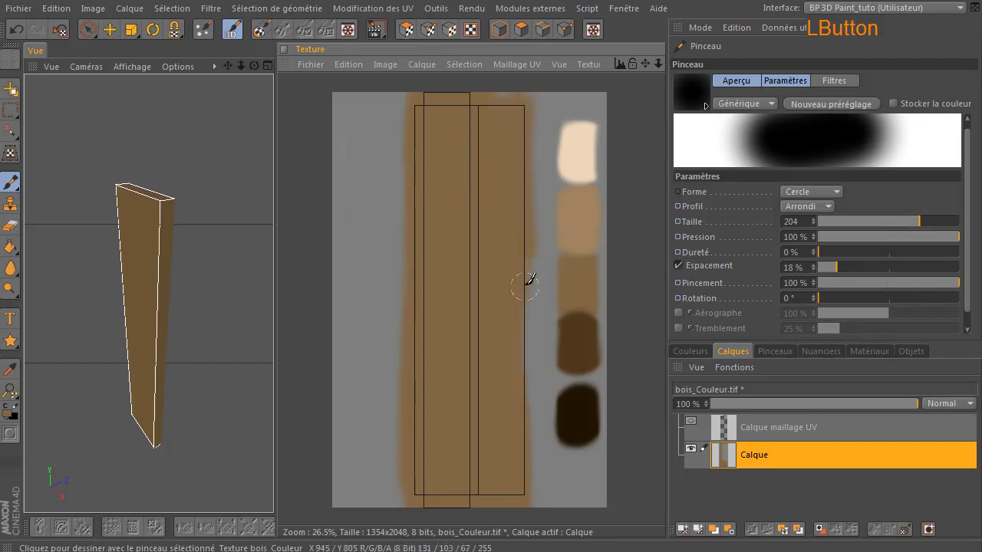
mouse_move(516, 211)
left_mouse_down()
mouse_move(527, 224)
mouse_move(522, 465)
mouse_move(532, 407)
mouse_move(482, 498)
left_mouse_up()
left_click_drag(415, 434, 438, 245)
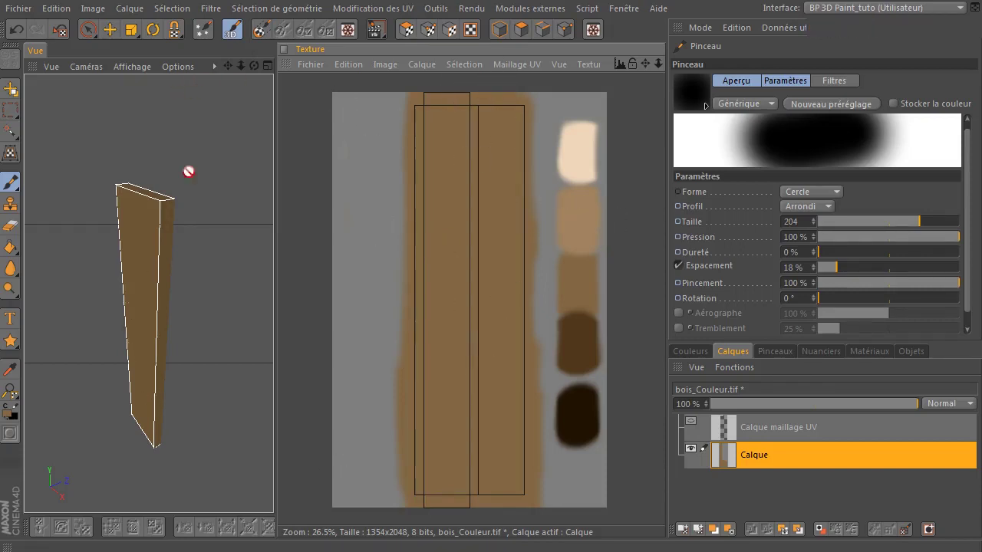
- Sample the dark brown palette patch as the paint colour, undoing the stray dab painted on it
mouse_move(252, 67)
left_mouse_down()
mouse_move(249, 103)
mouse_move(255, 76)
mouse_move(259, 84)
left_mouse_up()
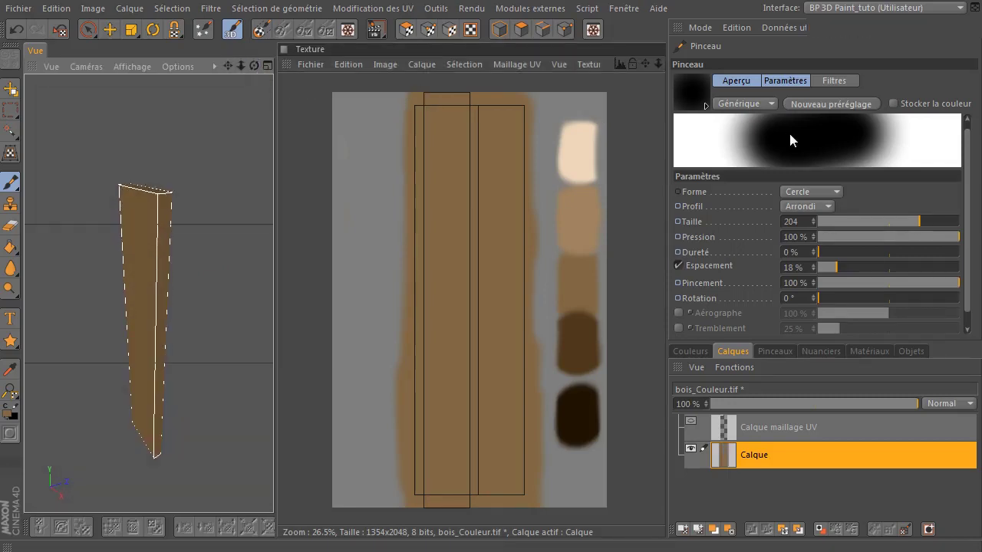
left_click(580, 335)
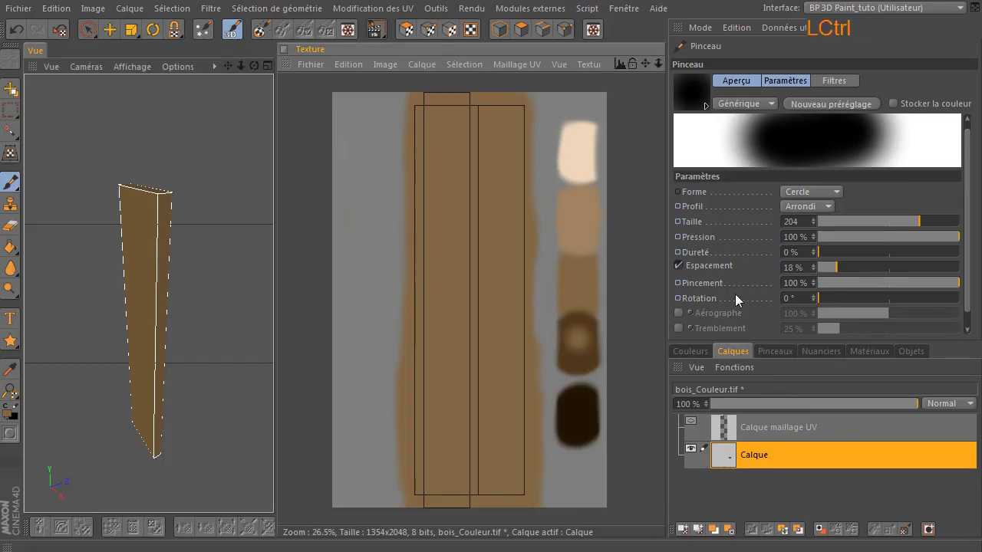
key("ctrl+z")
left_click(587, 330, "ctrl")
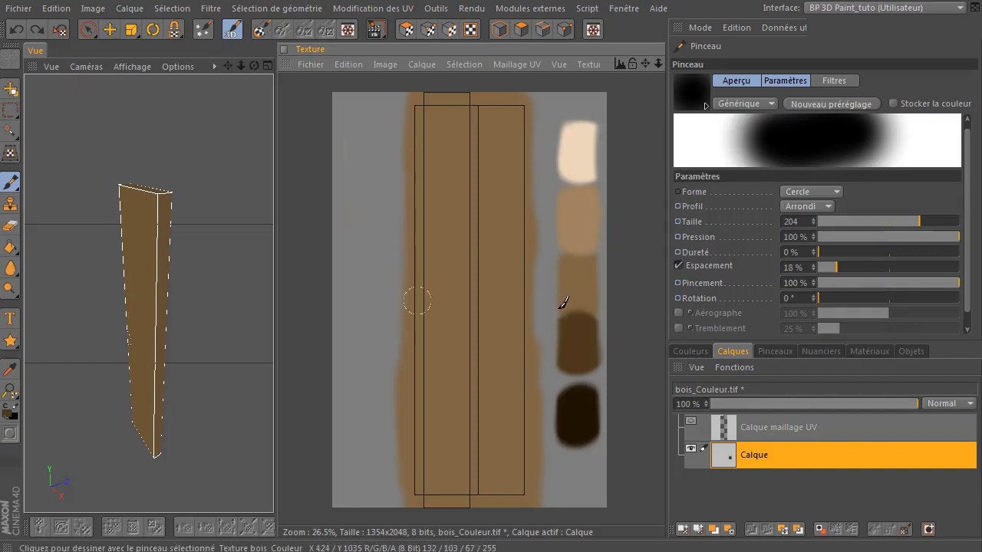
- Try dark brown test strokes on the grey area beside the plank at 100% and 43% pressure, and undo them
left_click_drag(353, 213, 356, 278)
key("ctrl+z")
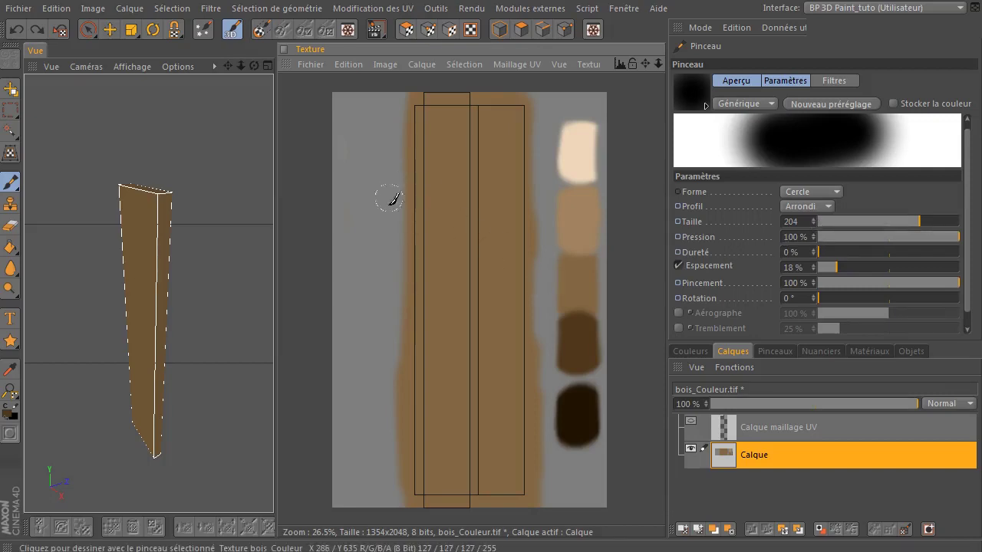
left_click_drag(354, 111, 357, 265)
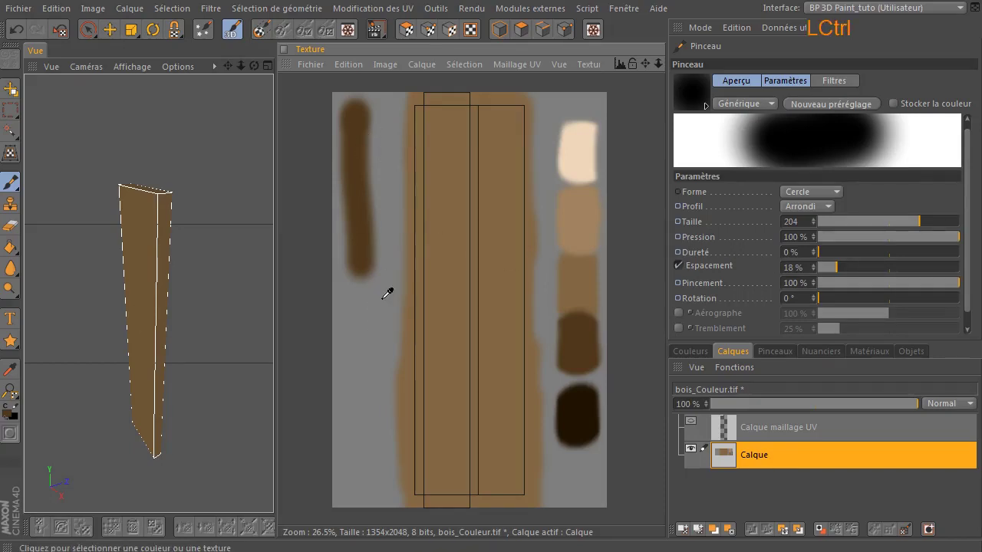
key("ctrl+z")
left_click_drag(910, 237, 878, 240)
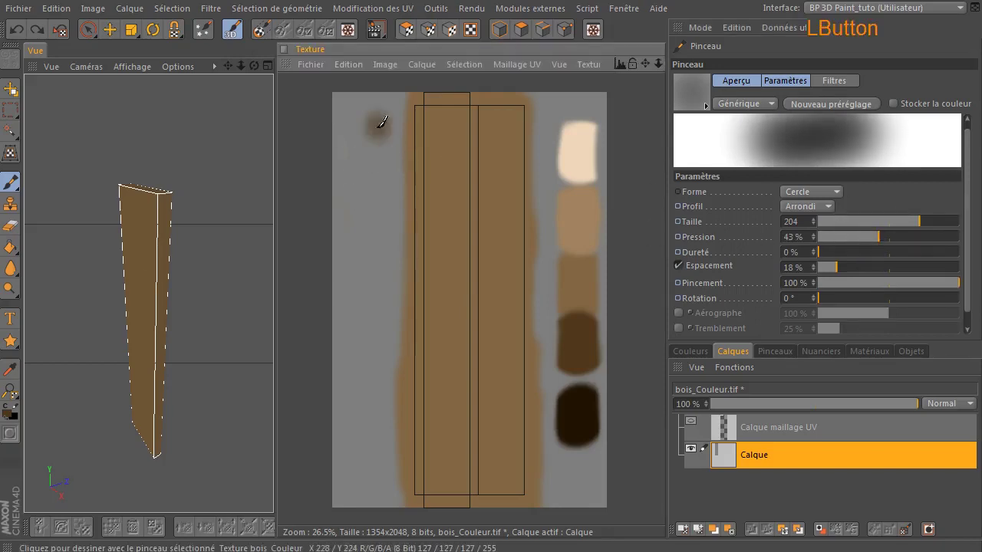
left_click_drag(377, 106, 377, 291)
key("ctrl+z")
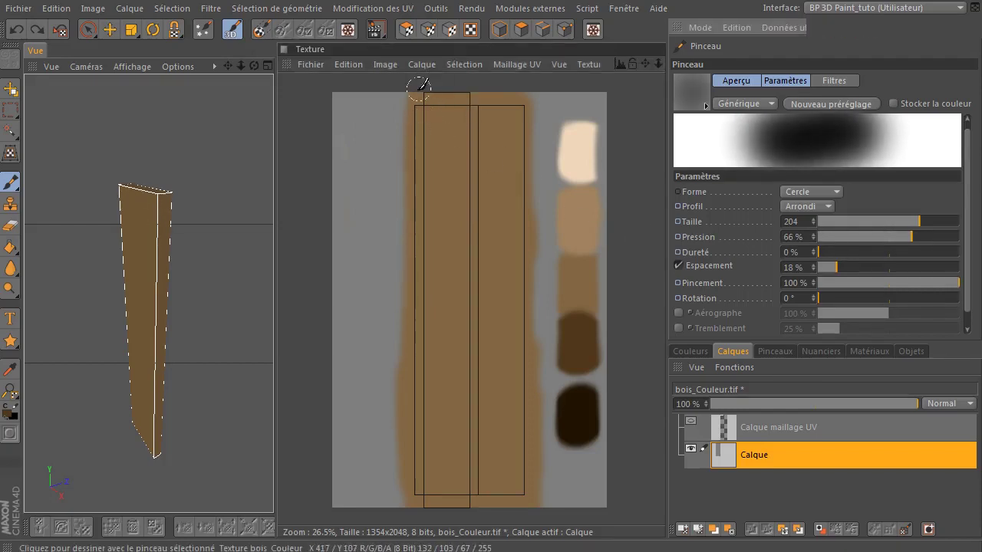
- Paint long vertical dark brown streaks across the full width of the UV outlines with the brush at size 284 and 66% pressure
mouse_move(937, 220)
left_mouse_down()
mouse_move(927, 222)
mouse_move(938, 221)
left_mouse_up()
left_click_drag(421, 88, 421, 506)
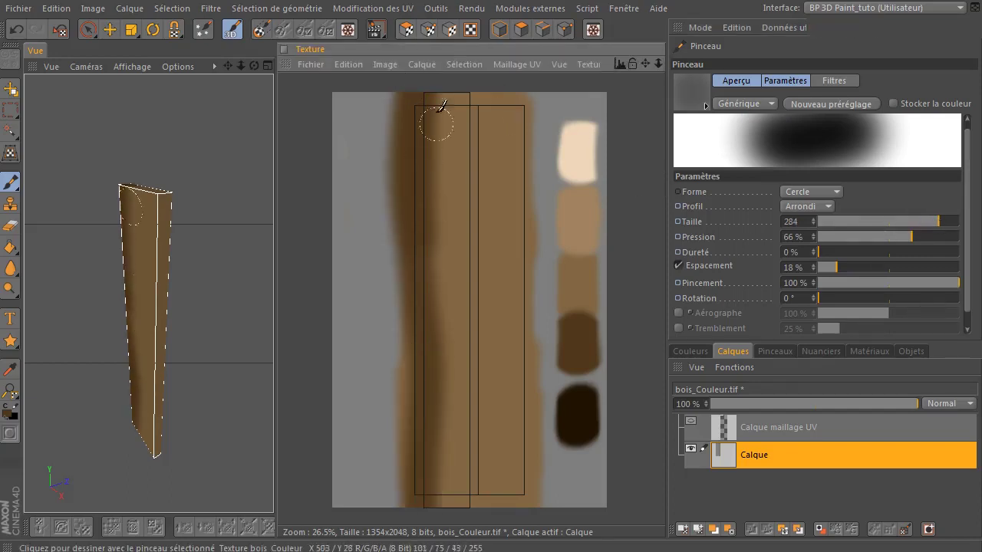
left_click_drag(445, 102, 442, 503)
mouse_move(465, 66)
left_mouse_down()
mouse_move(468, 210)
mouse_move(444, 376)
left_mouse_up()
left_click_drag(464, 78, 449, 498)
left_click_drag(499, 73, 507, 466)
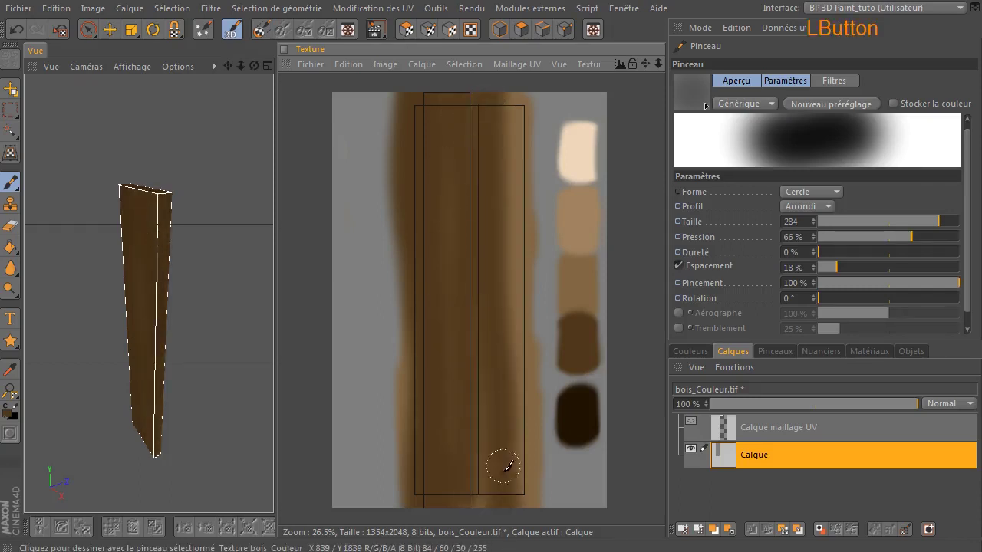
left_click_drag(532, 103, 537, 499)
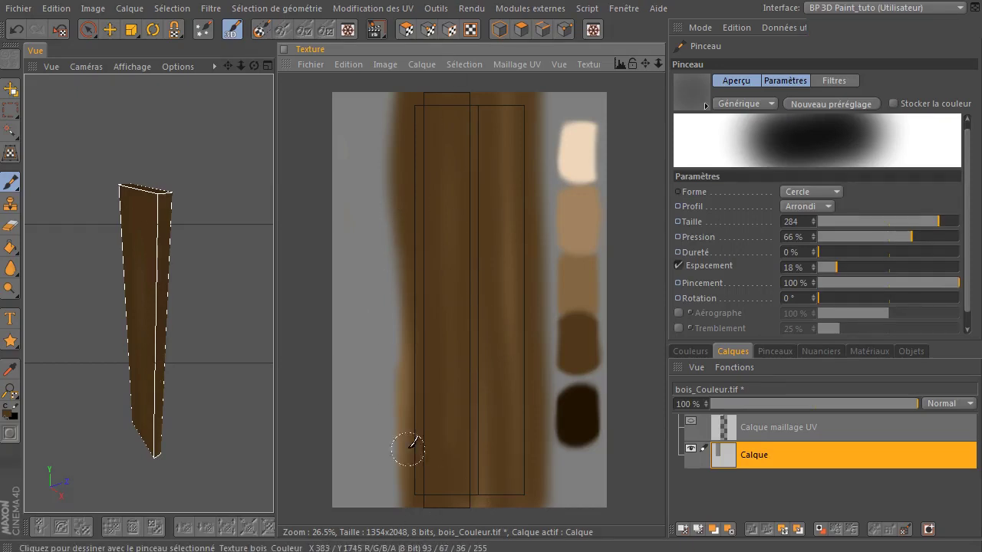
- Sample the light brown patch and paint vertical streaks over the dark base with the brush at size 236 and 39% pressure
key("ctrl")
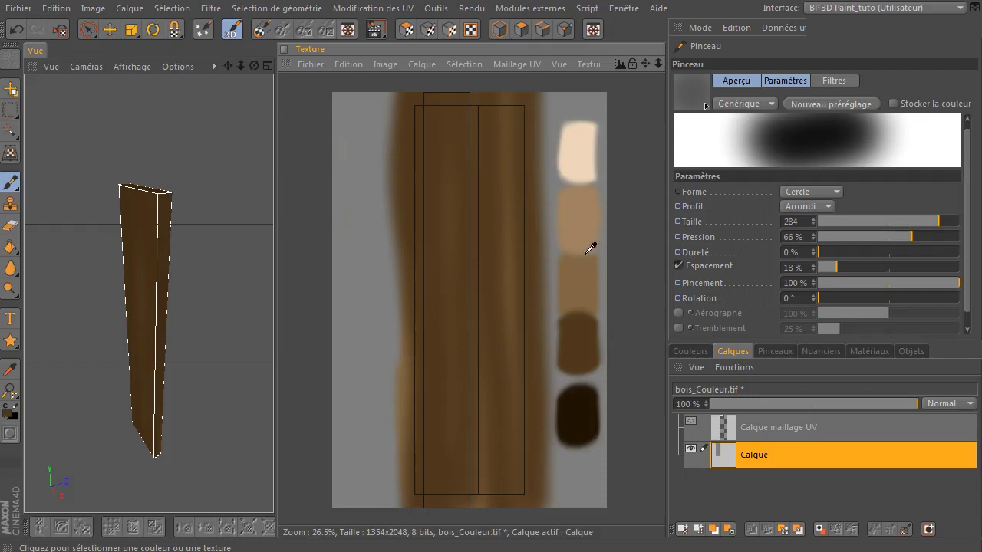
left_click(588, 206, "ctrl")
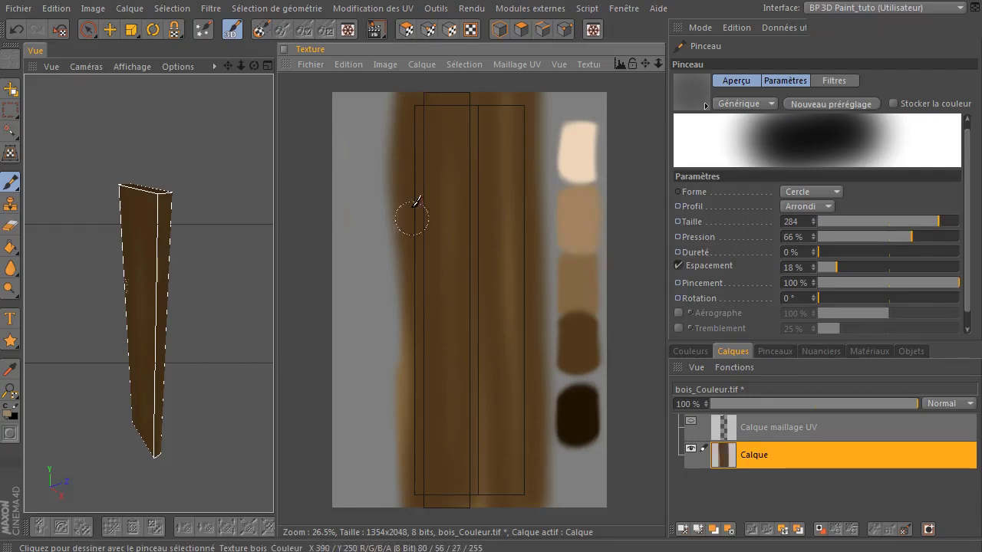
mouse_move(921, 221)
left_mouse_down()
mouse_move(930, 221)
mouse_move(873, 246)
left_mouse_up()
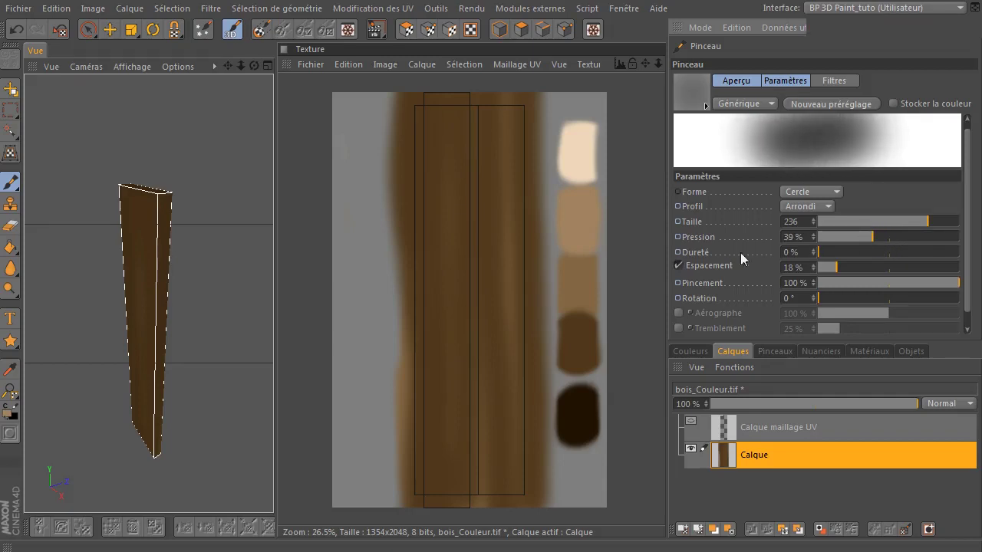
left_click_drag(419, 94, 404, 501)
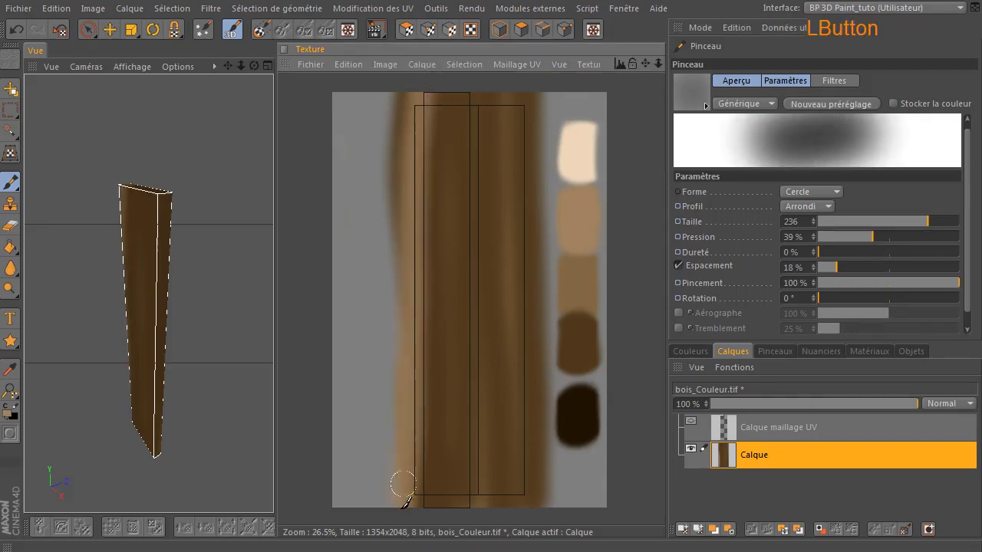
mouse_move(431, 95)
left_mouse_down()
mouse_move(428, 491)
mouse_move(449, 105)
mouse_move(456, 484)
left_mouse_up()
left_click_drag(481, 111, 491, 414)
left_click_drag(488, 379, 494, 503)
left_click_drag(496, 80, 522, 502)
left_click_drag(532, 81, 534, 503)
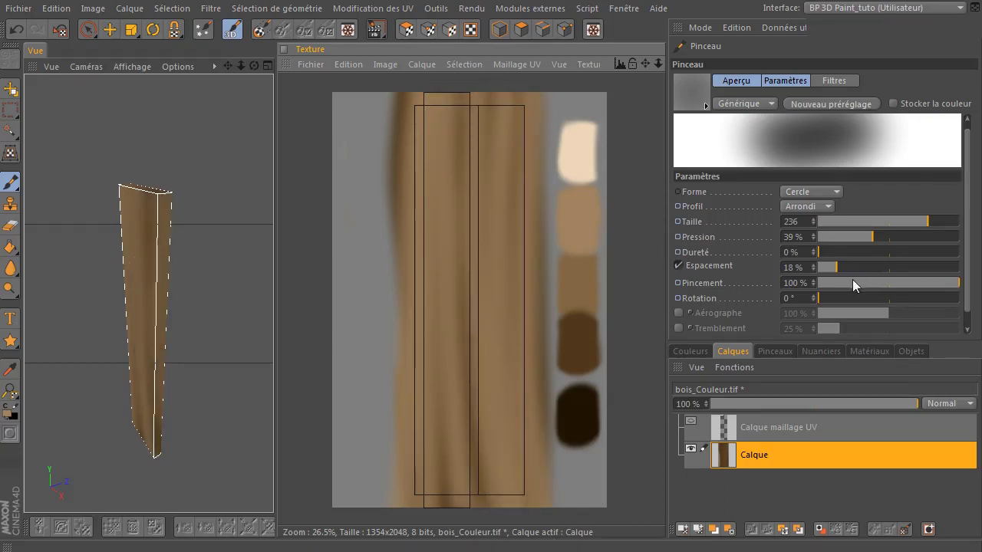
- Sample the dark brown patch and paint narrower vertical grain streaks over the whole plank area with the brush at size 145
key("ctrl")
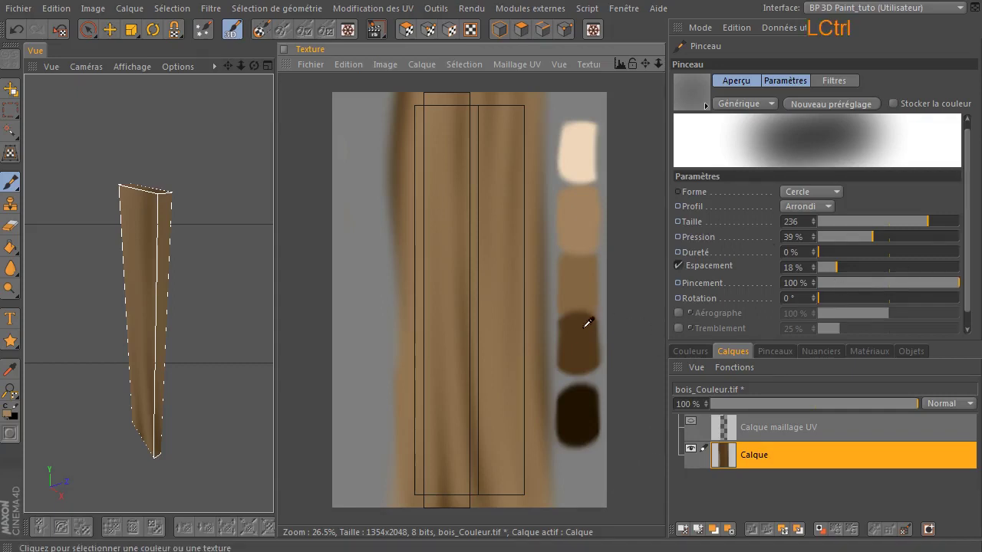
left_click(581, 332, "ctrl")
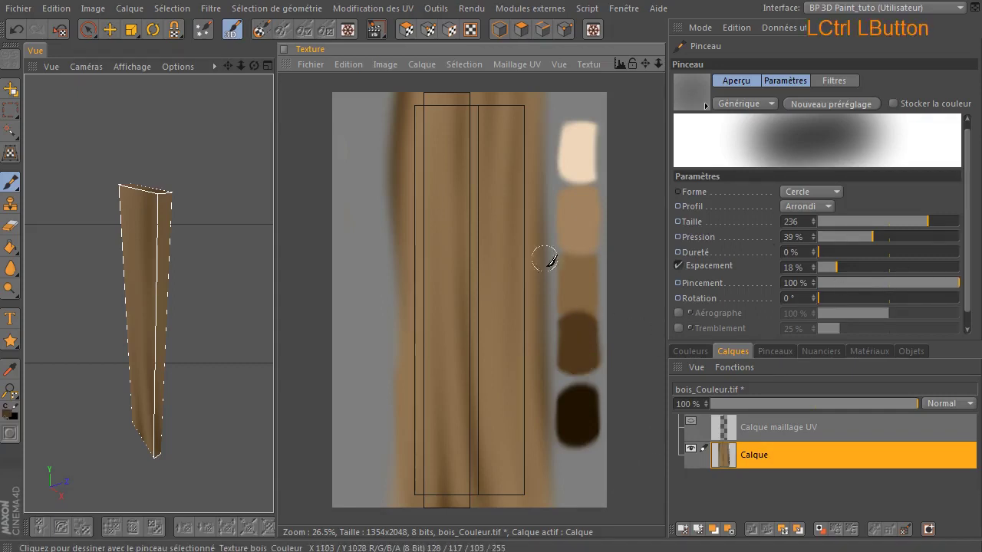
left_click(911, 221)
left_click_drag(911, 222, 903, 222)
mouse_move(431, 86)
left_mouse_down()
mouse_move(429, 500)
mouse_move(449, 499)
left_mouse_up()
mouse_move(492, 87)
left_mouse_down()
mouse_move(491, 491)
mouse_move(515, 375)
mouse_move(525, 508)
left_mouse_up()
left_click_drag(535, 135, 536, 508)
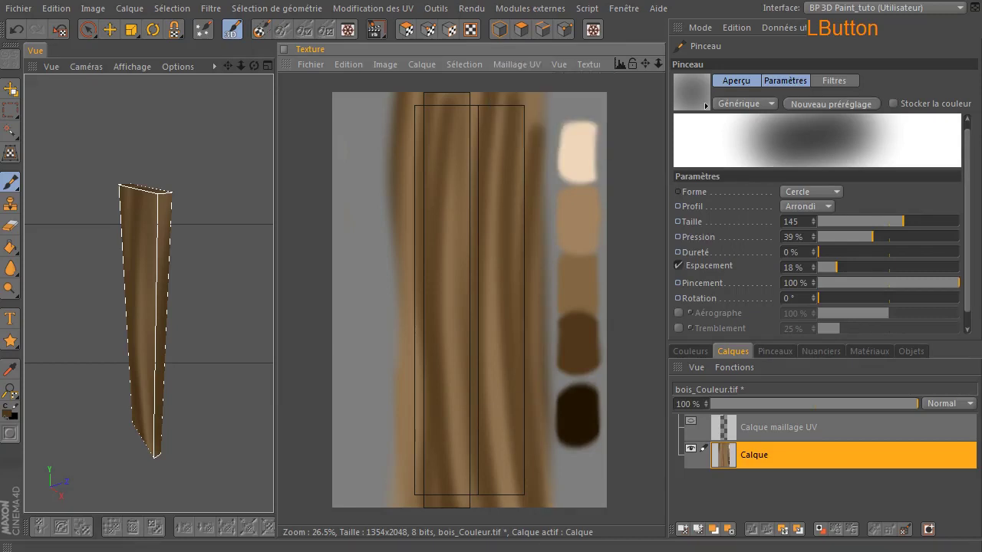
left_click_drag(471, 92, 464, 507)
left_click_drag(442, 83, 430, 441)
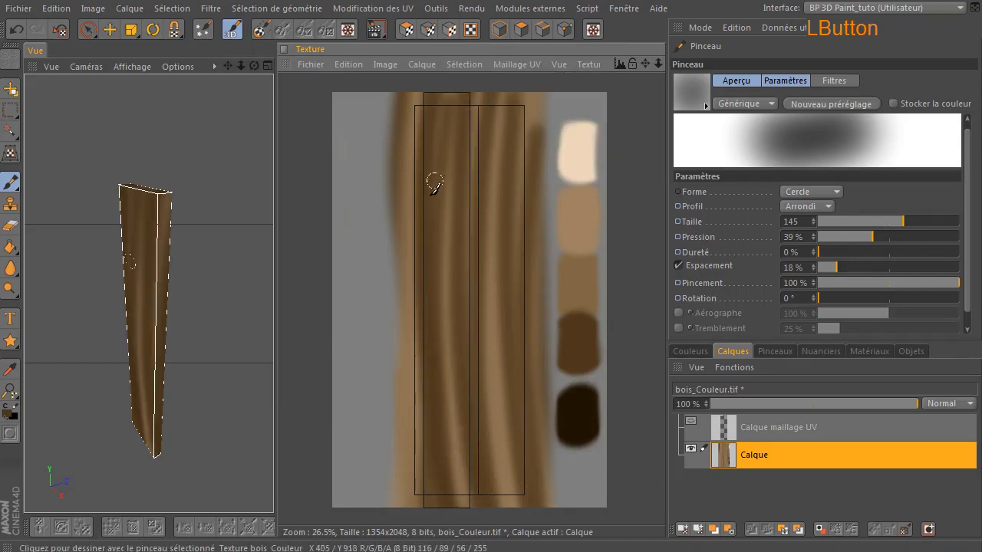
left_click_drag(509, 106, 485, 393)
left_click_drag(534, 123, 531, 506)
left_click_drag(503, 159, 492, 507)
left_click_drag(473, 121, 457, 506)
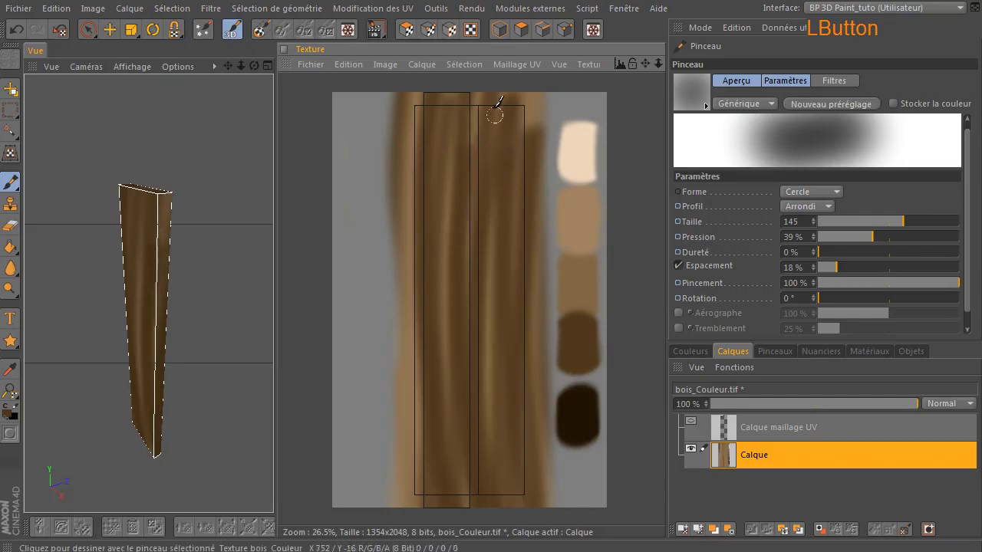
left_click_drag(482, 81, 492, 295)
left_click_drag(532, 80, 508, 535)
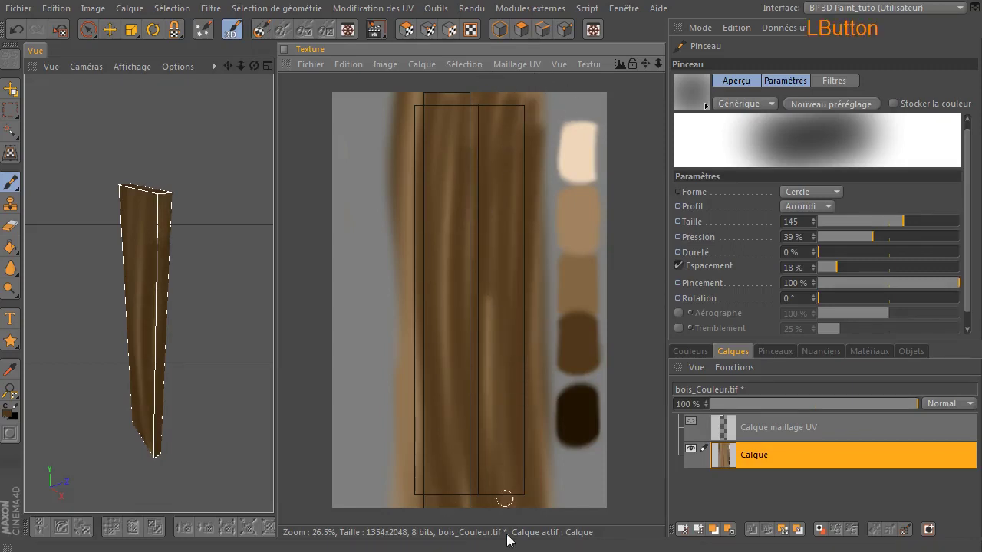
left_click_drag(488, 149, 496, 493)
left_click_drag(438, 114, 441, 350)
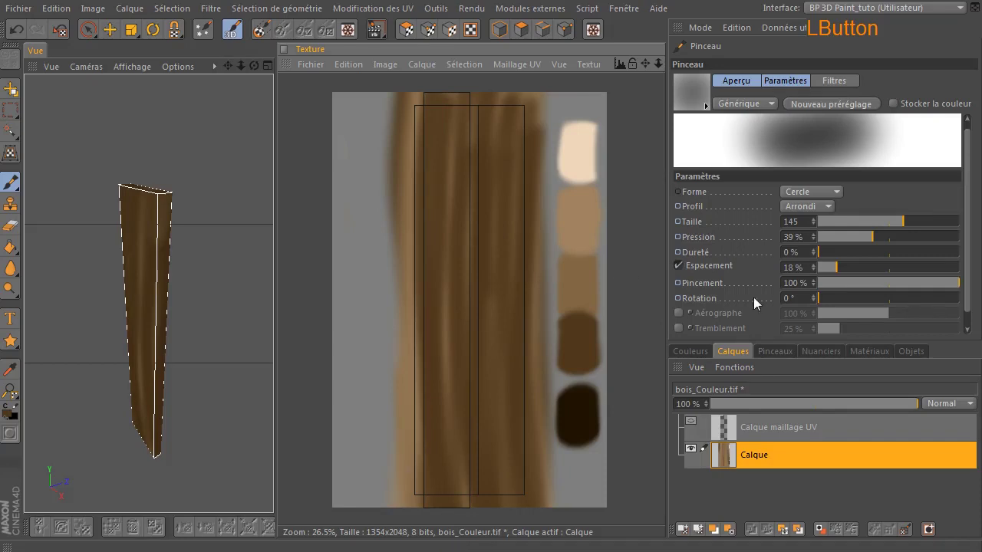
- Paint light brown vertical streaks over the dark grain across both UV outlines with the brush at size 177 and 33% pressure
left_click(457, 100, "ctrl")
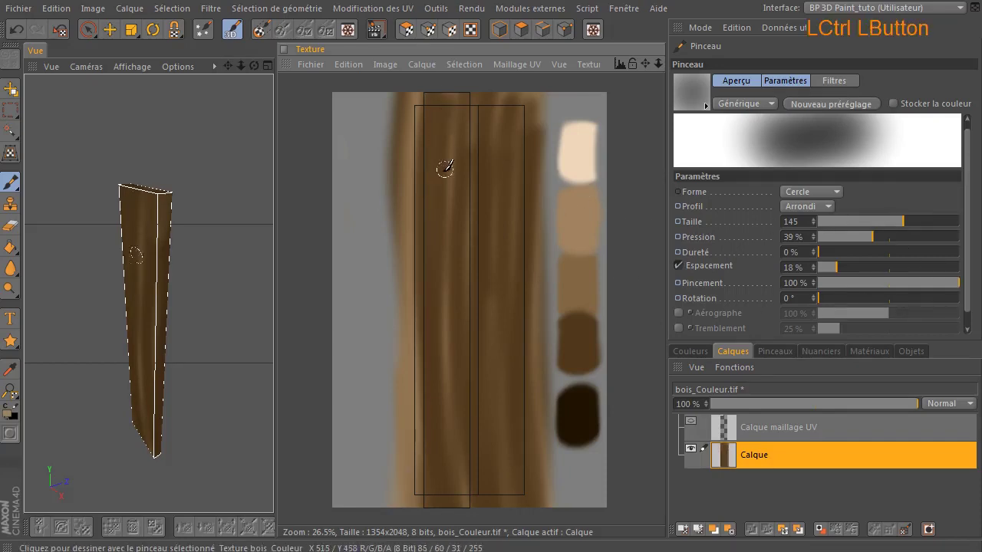
left_click_drag(903, 221, 912, 221)
left_click(865, 239)
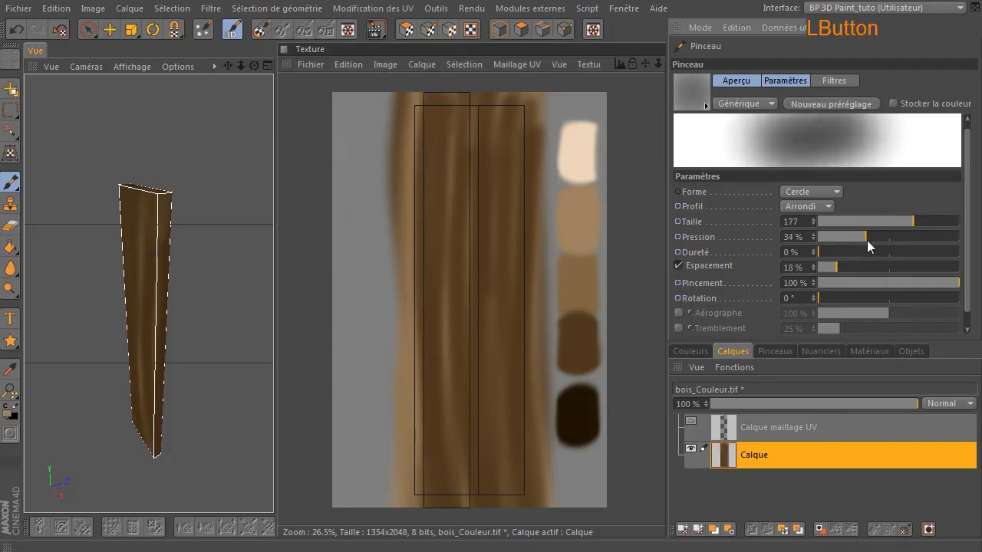
mouse_move(412, 93)
left_mouse_down()
mouse_move(419, 491)
mouse_move(445, 449)
mouse_move(450, 502)
left_mouse_up()
mouse_move(478, 84)
left_mouse_down()
mouse_move(480, 503)
mouse_move(476, 495)
left_mouse_up()
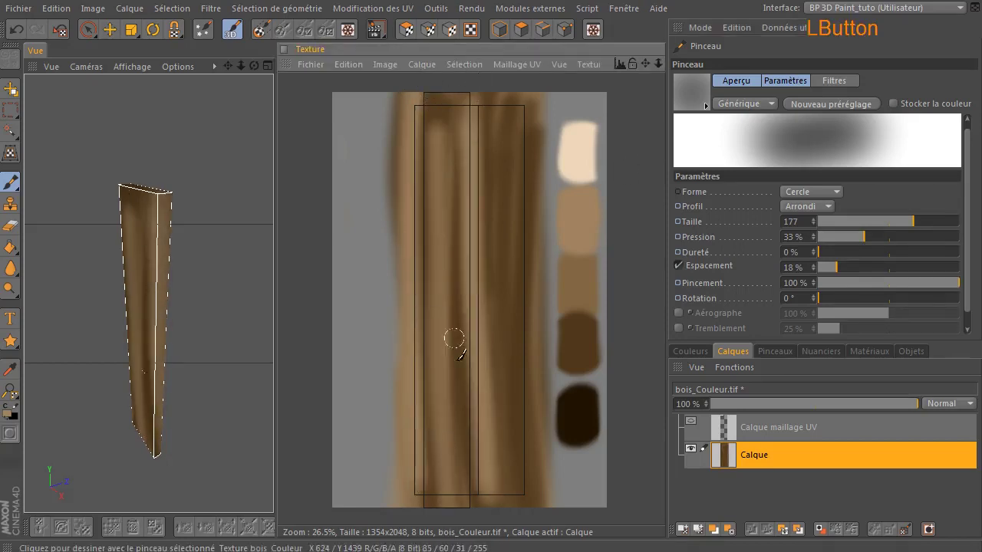
left_click_drag(446, 88, 443, 369)
mouse_move(516, 503)
left_mouse_down()
mouse_move(518, 102)
mouse_move(495, 494)
left_mouse_up()
mouse_move(445, 90)
left_mouse_down()
mouse_move(445, 509)
mouse_move(464, 508)
left_mouse_up()
left_click_drag(478, 88, 468, 507)
left_click_drag(566, 101, 558, 506)
left_click_drag(526, 80, 523, 499)
left_click_drag(423, 64, 425, 491)
left_click_drag(424, 191, 425, 503)
- Sample the medium brown patch and blend vertical streaks of it into the light grain across the plank area
key("ctrl")
left_click(586, 291, "ctrl")
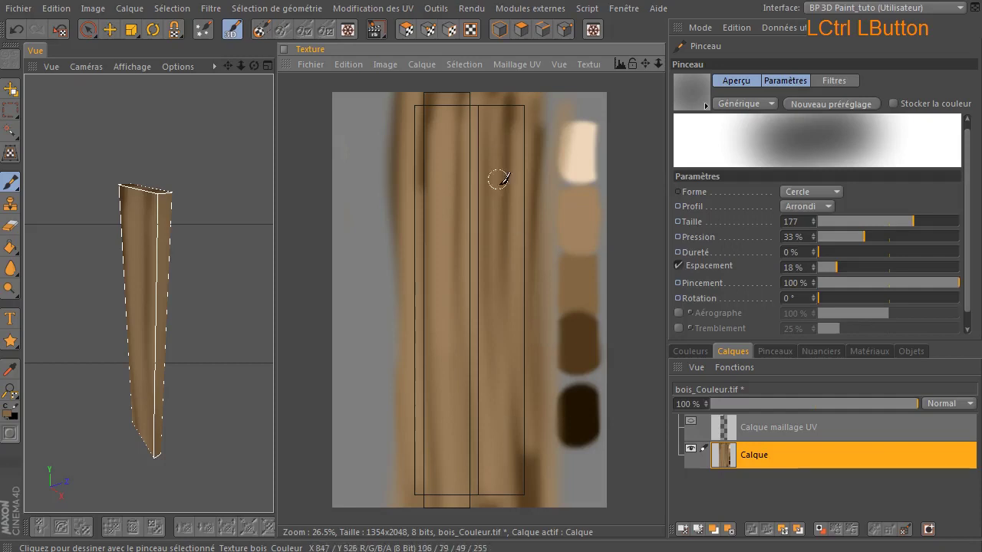
left_click_drag(502, 81, 518, 501)
left_click_drag(522, 92, 516, 498)
left_click_drag(462, 96, 474, 534)
left_click_drag(438, 91, 447, 508)
left_click_drag(432, 331, 434, 483)
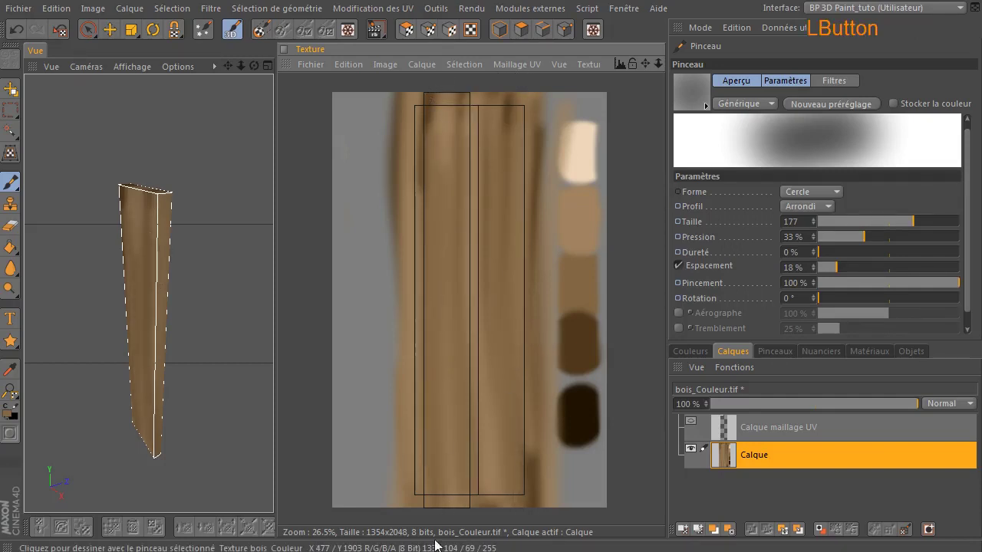
- Sample the dark brown patch and add a few spaced vertical dark grain streaks along the full length of the plank area
left_click(576, 351, "ctrl")
left_click_drag(420, 130, 414, 502)
left_click_drag(442, 90, 460, 483)
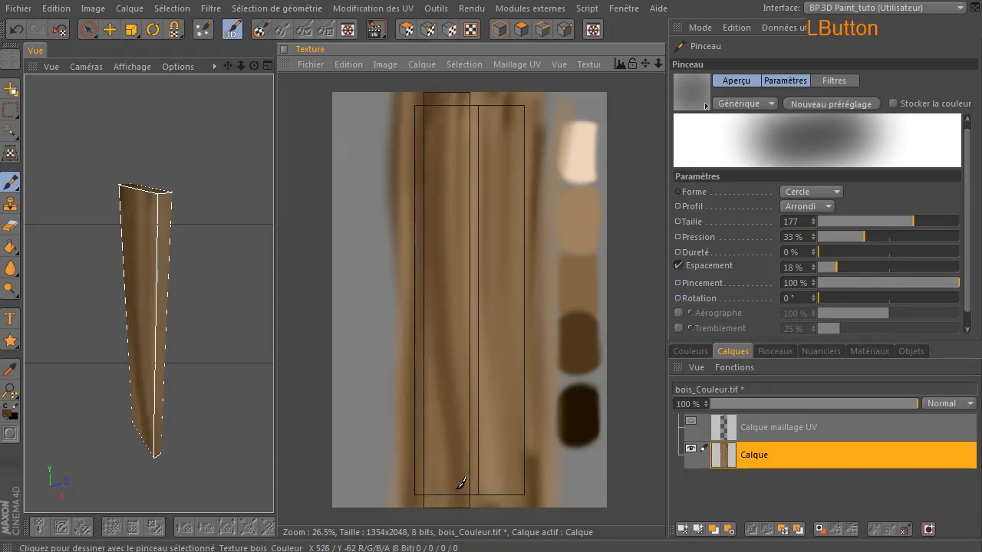
left_click_drag(472, 85, 473, 507)
left_click_drag(496, 115, 499, 506)
left_click_drag(520, 89, 535, 502)
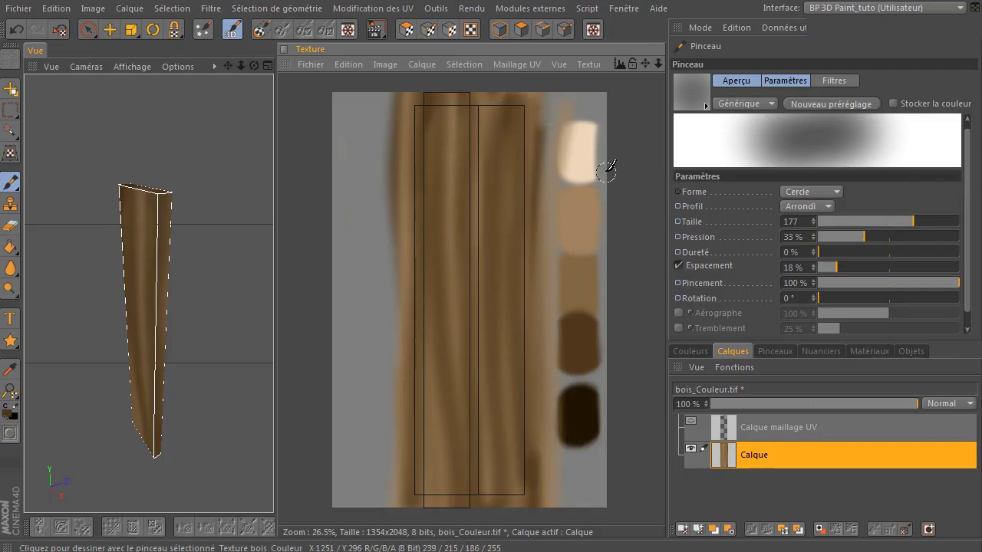
- Sample the light brown patch and paint vertical highlight streaks between the dark grain lines and along the plank's edges
left_click(593, 219, "ctrl")
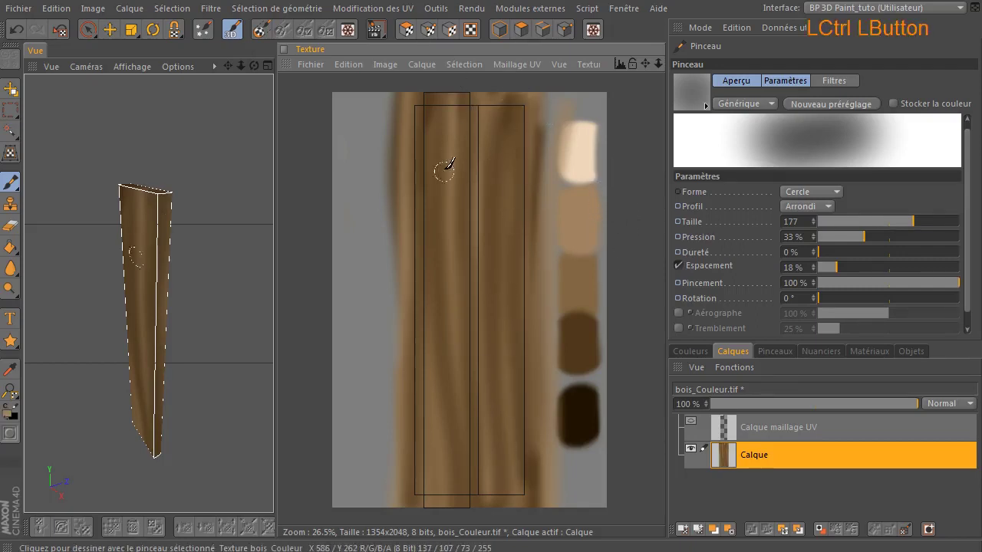
left_click_drag(436, 156, 454, 506)
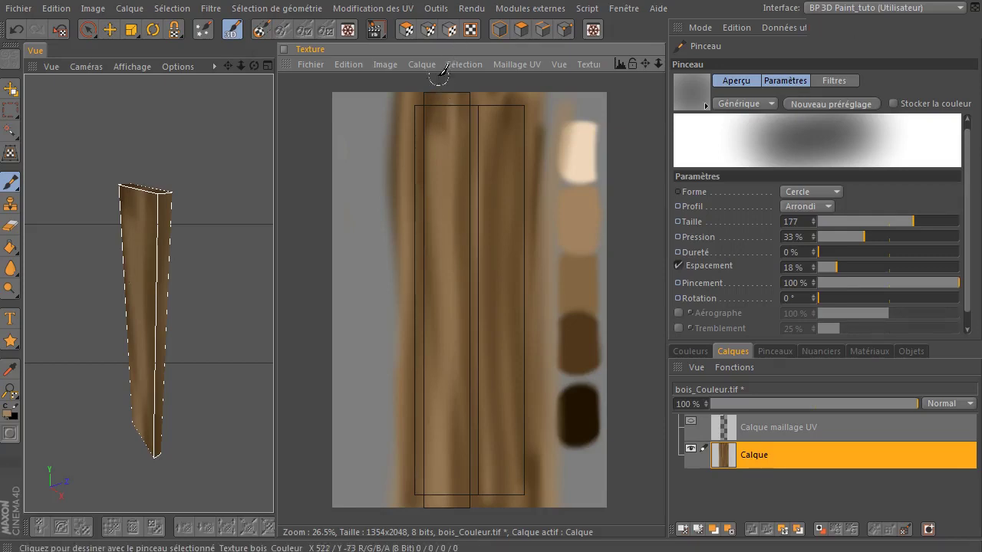
left_click_drag(440, 72, 456, 271)
left_click_drag(481, 77, 475, 416)
left_click_drag(487, 79, 486, 495)
left_click_drag(516, 68, 508, 351)
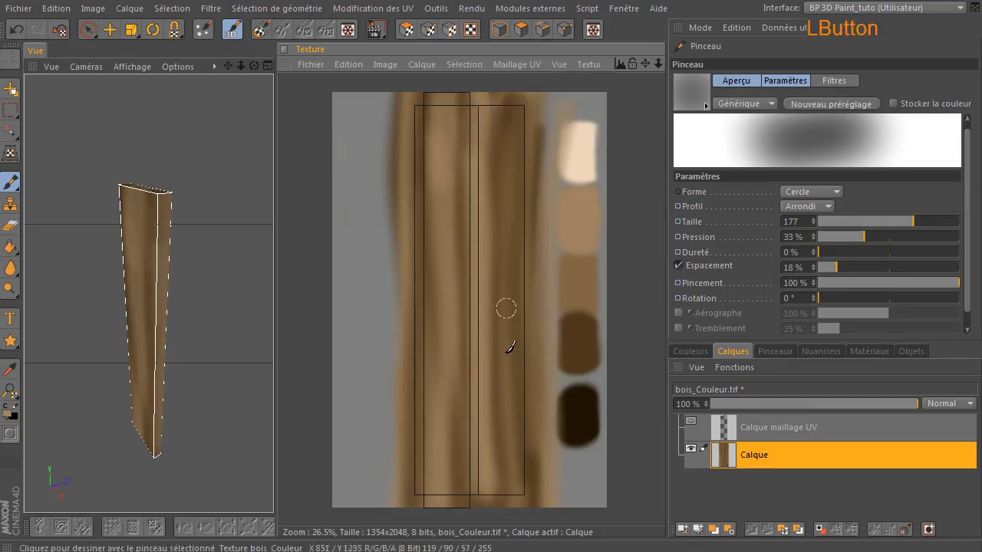
left_click_drag(514, 99, 511, 499)
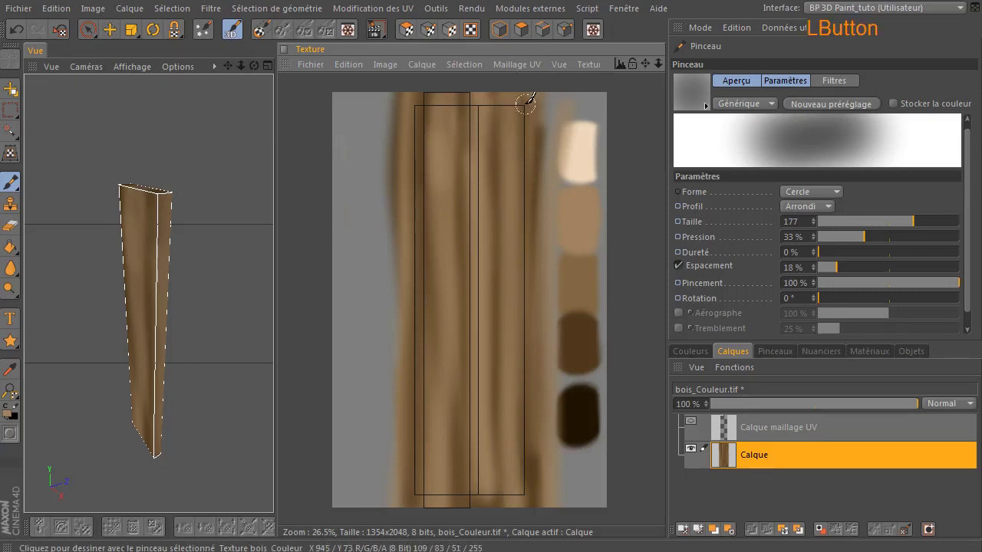
left_click_drag(528, 100, 531, 502)
left_click_drag(480, 121, 460, 507)
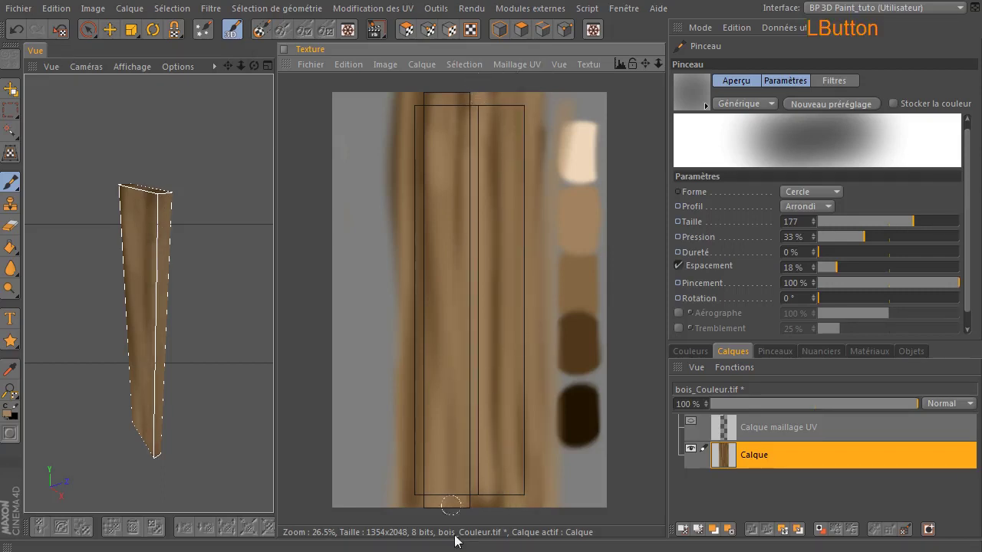
left_click_drag(421, 109, 418, 507)
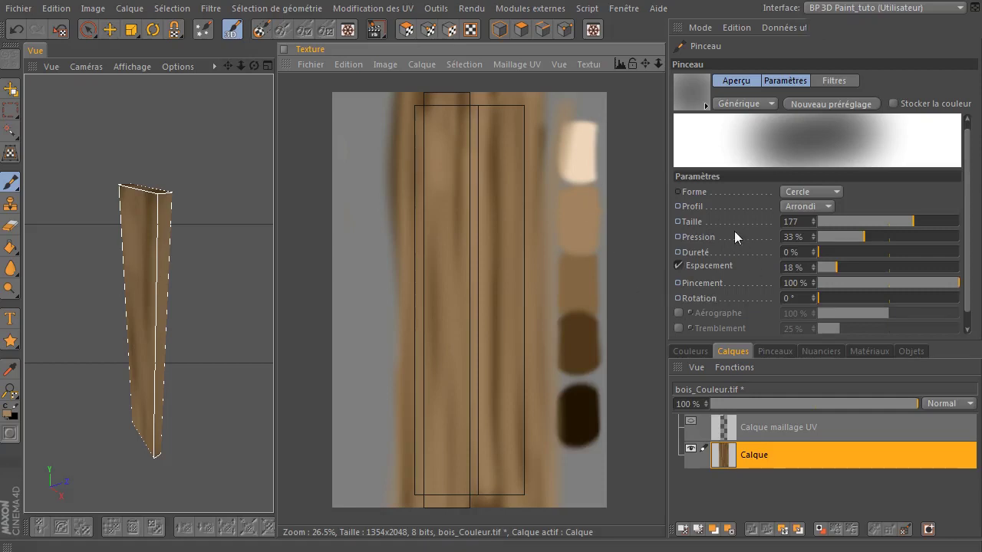
- Sample the dark brown patch and set the brush to size 256 with 19% pressure
key("ctrl")
left_click(254, 66)
mouse_move(253, 68)
left_mouse_down()
mouse_move(265, 37)
mouse_move(210, 132)
mouse_move(140, 105)
mouse_move(390, 76)
mouse_move(514, 84)
mouse_move(189, 138)
left_mouse_up()
left_click_drag(868, 236, 873, 236)
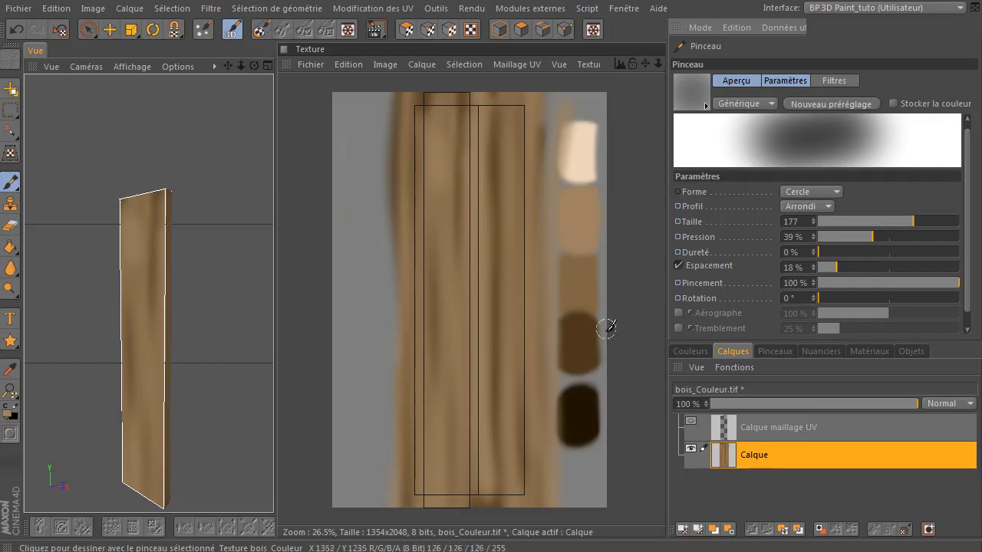
left_click_drag(650, 61, 397, 515)
key("ctrl")
left_click(558, 325, "ctrl")
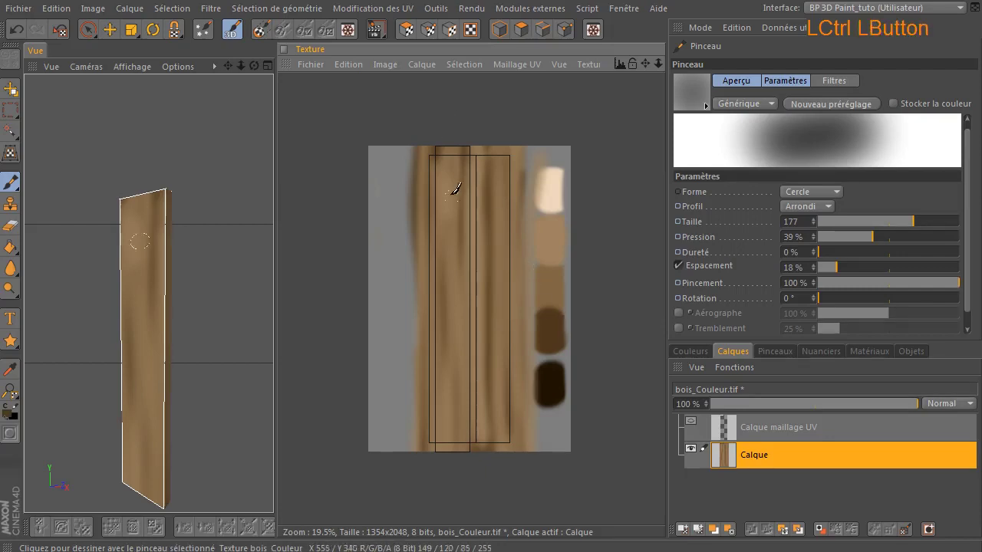
left_click(914, 222)
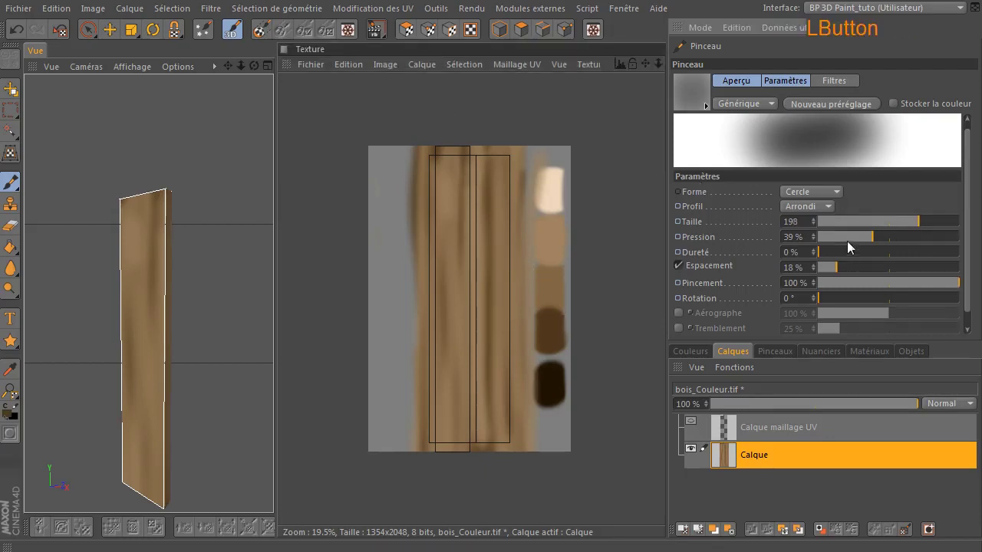
left_click(844, 239)
left_click(935, 222)
left_click_drag(934, 222, 932, 222)
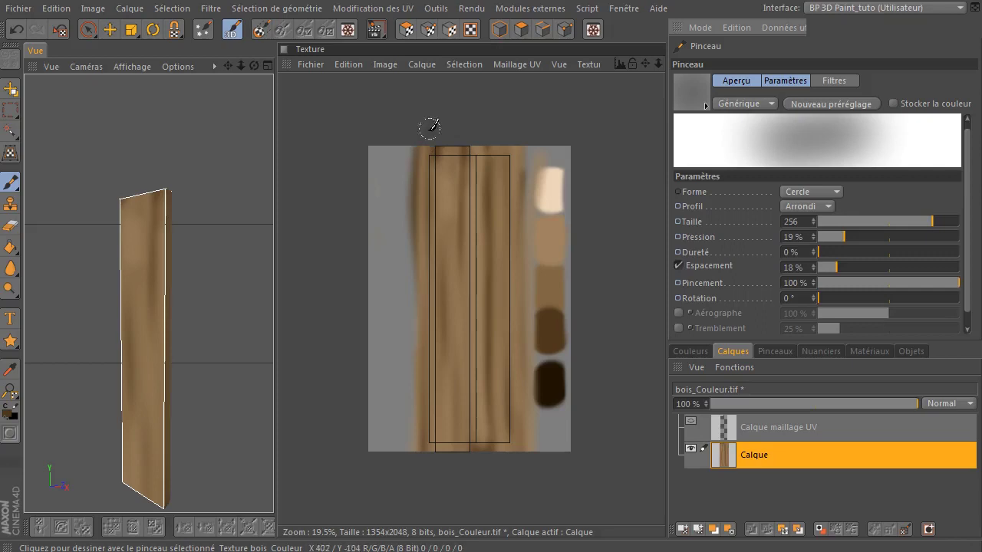
- Paint broad vertical dark brown strokes over both UV outlines along the full length of the plank area
left_click_drag(428, 127, 422, 461)
left_click_drag(432, 116, 429, 462)
left_click_drag(459, 127, 459, 464)
left_click_drag(496, 132, 503, 464)
left_click_drag(487, 184, 487, 468)
left_click_drag(476, 132, 474, 463)
left_click_drag(448, 123, 450, 466)
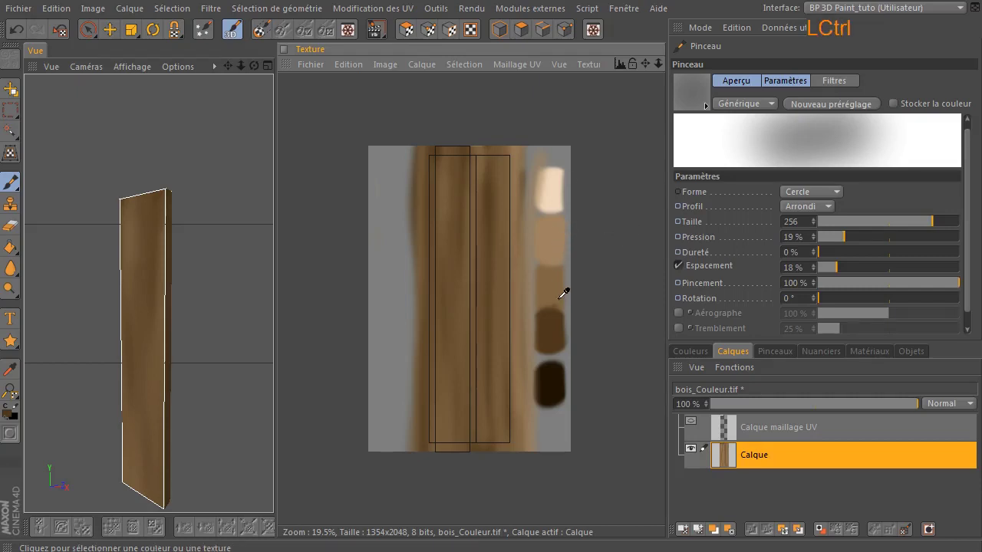
- Sample browns from the painted palette and blend soft vertical strokes over the darkened grain in both UV outlines
left_click(478, 186, "ctrl")
left_click_drag(438, 115, 438, 513)
left_click_drag(456, 123, 459, 452)
mouse_move(493, 127)
left_mouse_down()
mouse_move(494, 465)
mouse_move(461, 168)
left_mouse_up()
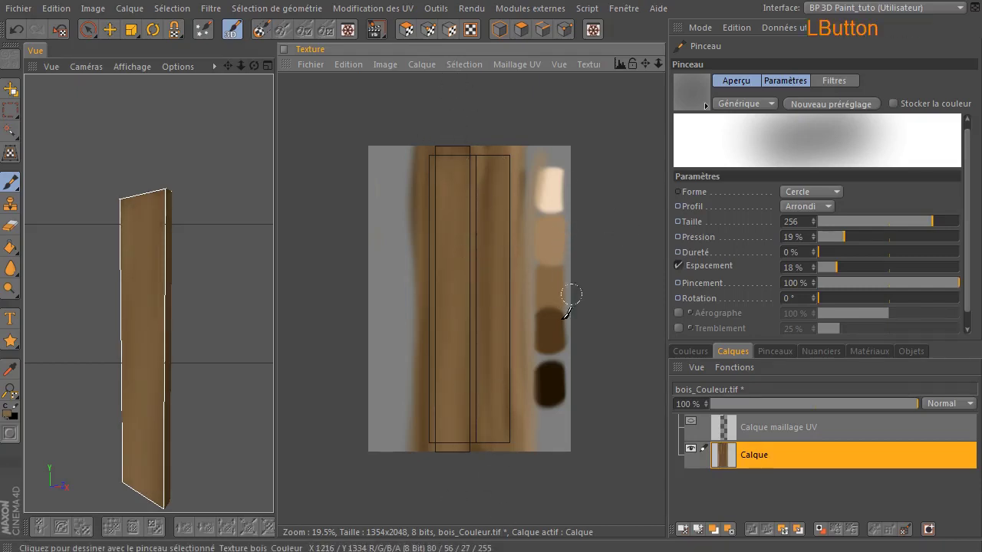
left_click(526, 193, "ctrl")
left_click_drag(438, 119, 438, 453)
mouse_move(483, 129)
left_mouse_down()
mouse_move(486, 529)
mouse_move(497, 242)
mouse_move(505, 468)
left_mouse_up()
- Reduce the brush to size 168, resample a palette brown and paint narrower vertical grain strokes across the whole plank area
left_click_drag(931, 222, 910, 222)
left_click(537, 288, "ctrl")
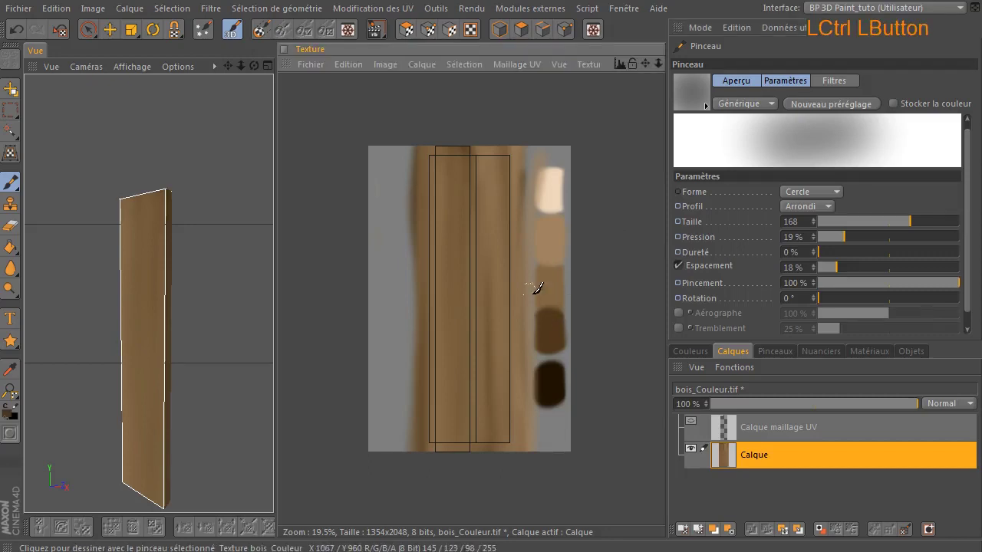
left_click_drag(423, 155, 419, 512)
left_click_drag(439, 92, 441, 501)
left_click_drag(449, 119, 471, 475)
left_click_drag(495, 107, 485, 506)
mouse_move(511, 149)
left_mouse_down()
mouse_move(513, 453)
mouse_move(501, 451)
left_mouse_up()
left_click_drag(480, 147, 481, 453)
left_click_drag(449, 157, 448, 456)
left_click_drag(256, 65, 282, 29)
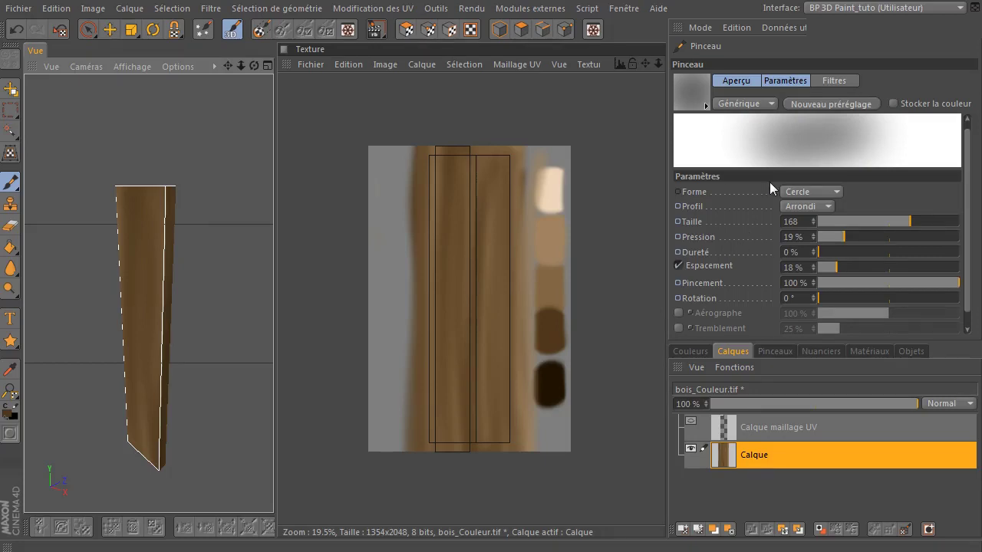
- Delete the Calque maillage UV layer and add a new empty layer above the wood colour layer
left_click(796, 456)
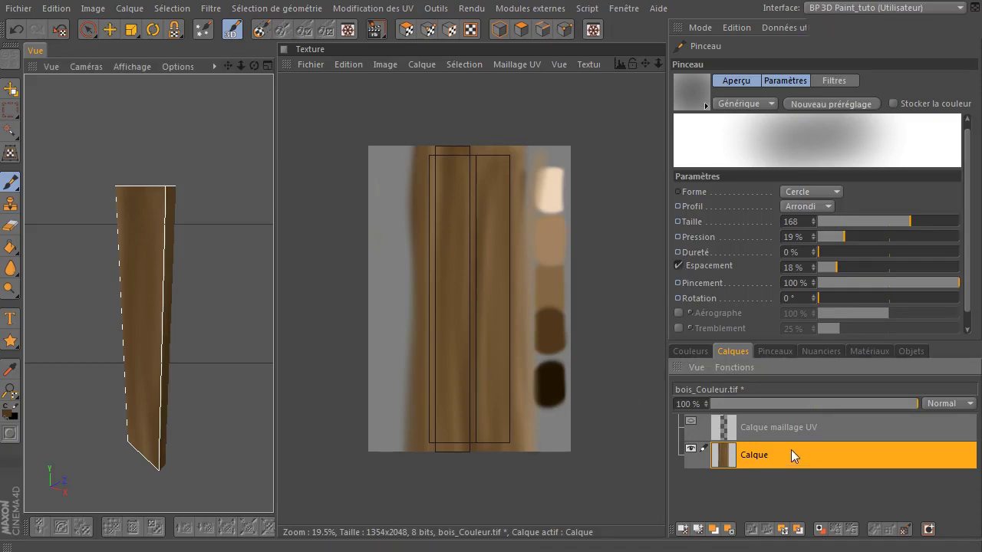
left_click(775, 422)
left_click(763, 451)
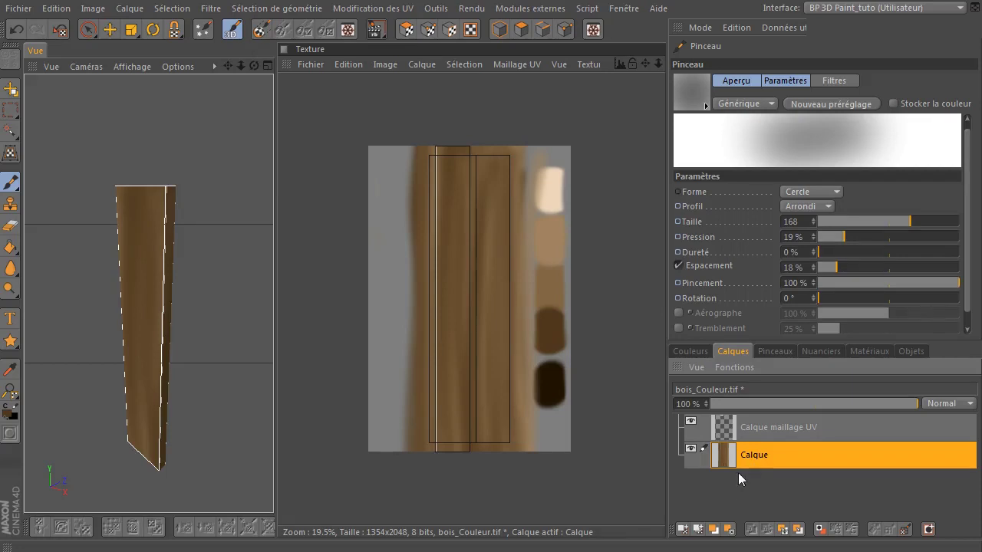
left_click(747, 460)
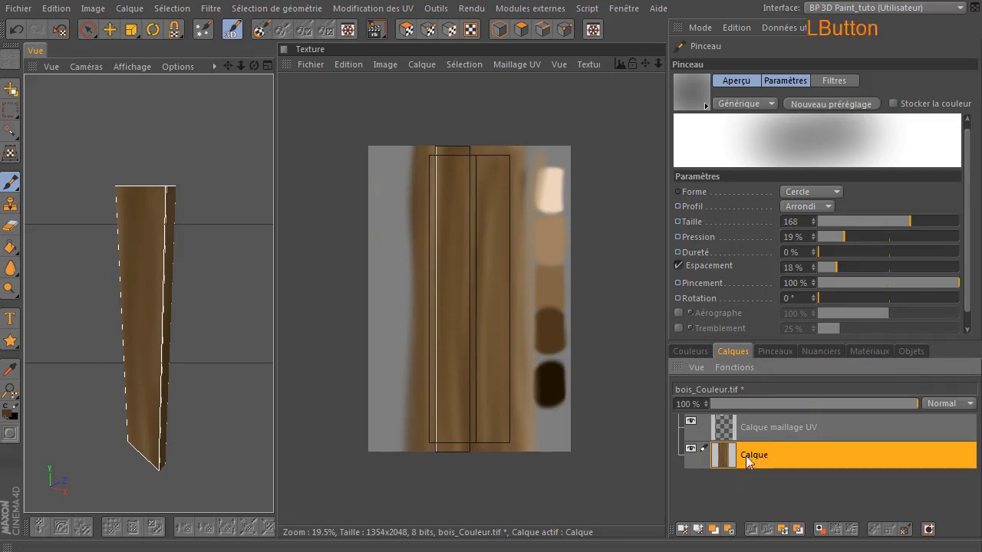
left_click(11, 182)
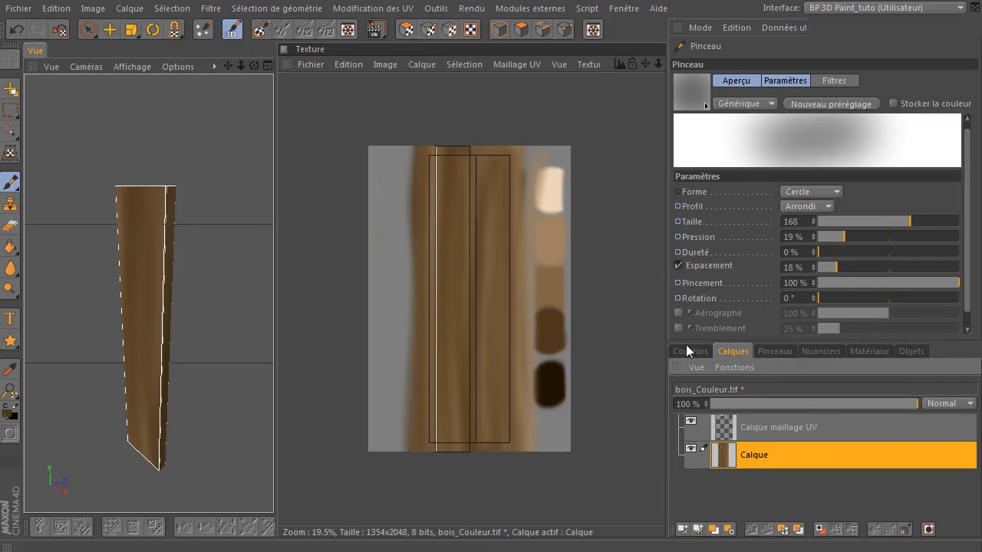
left_click(823, 425)
left_click(810, 449)
left_click(753, 429)
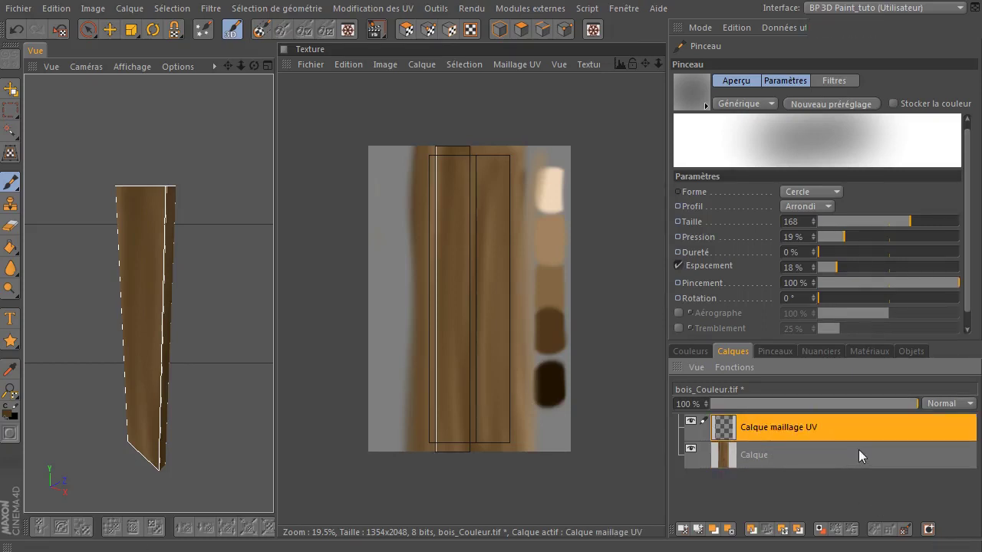
key("Delete")
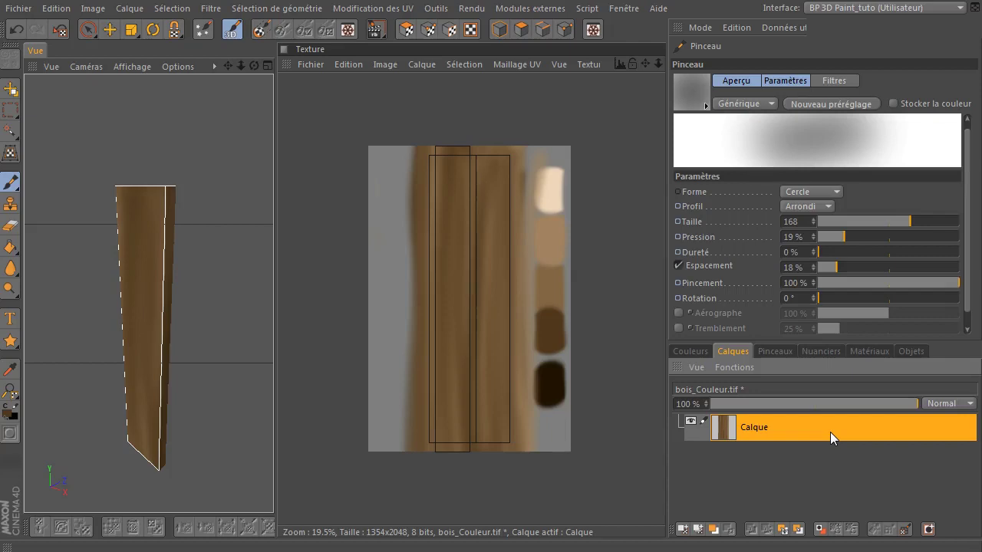
left_click(682, 529)
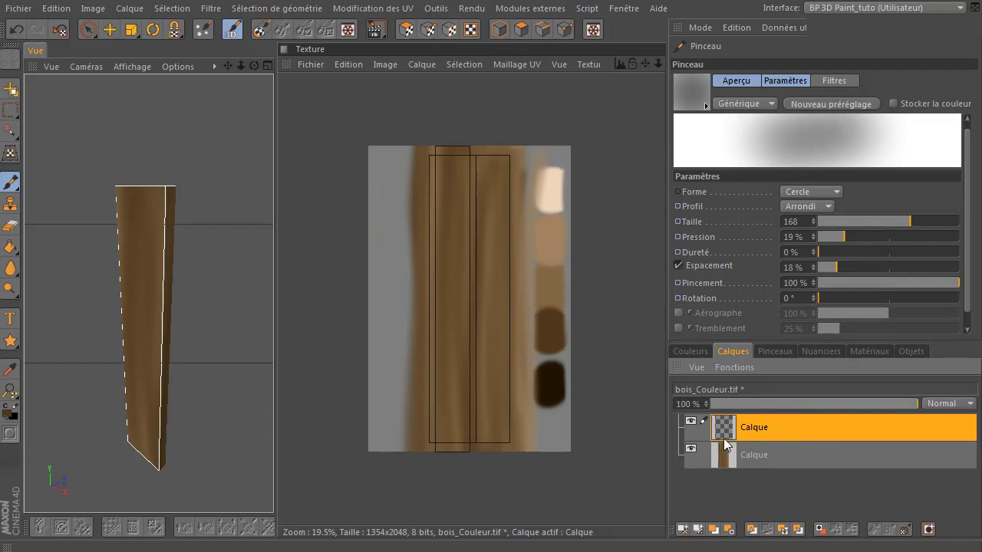
- Load a tapered brush preset with 100% pressure and 40% hardness, and set its size to 15
scroll(427, 300, "up", 3)
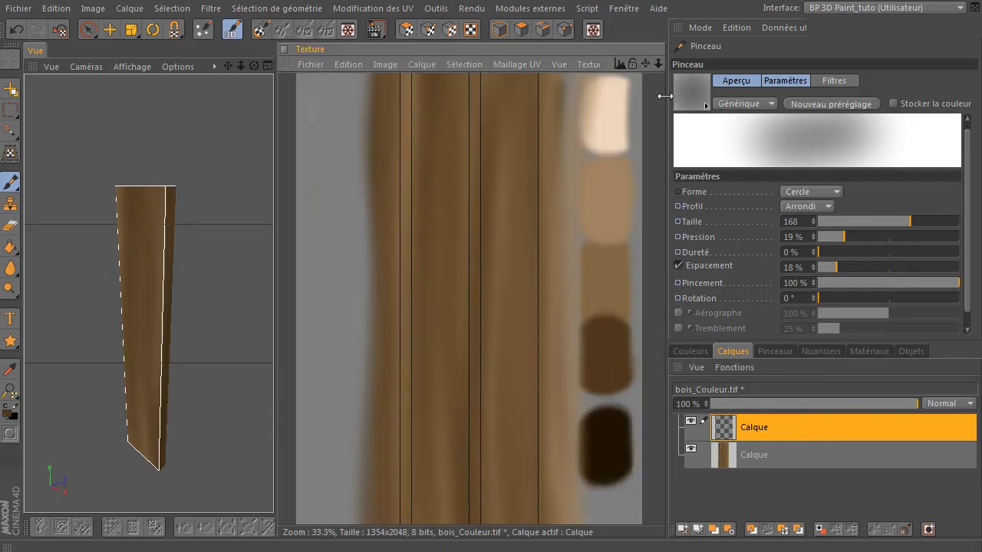
left_click_drag(647, 65, 651, 158)
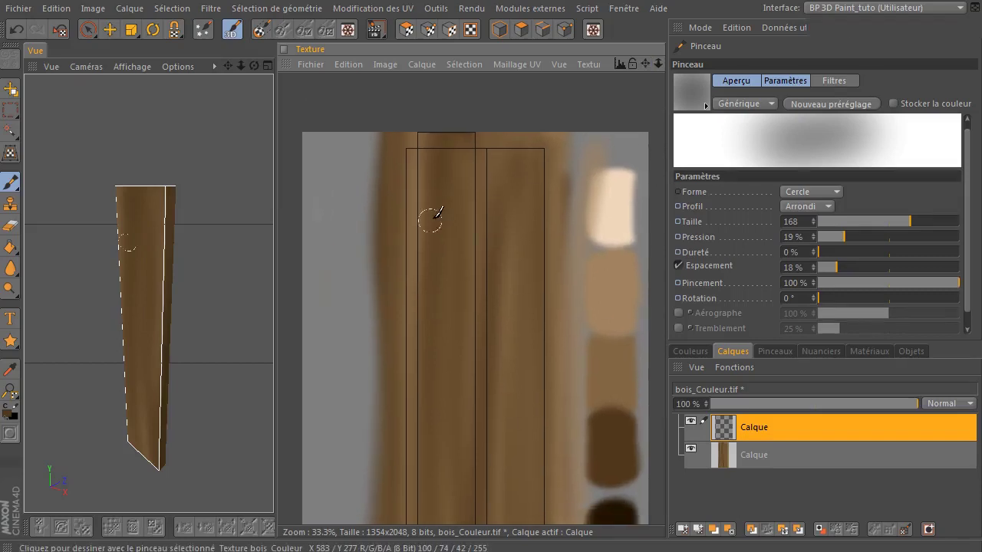
left_click_drag(253, 66, 287, 67)
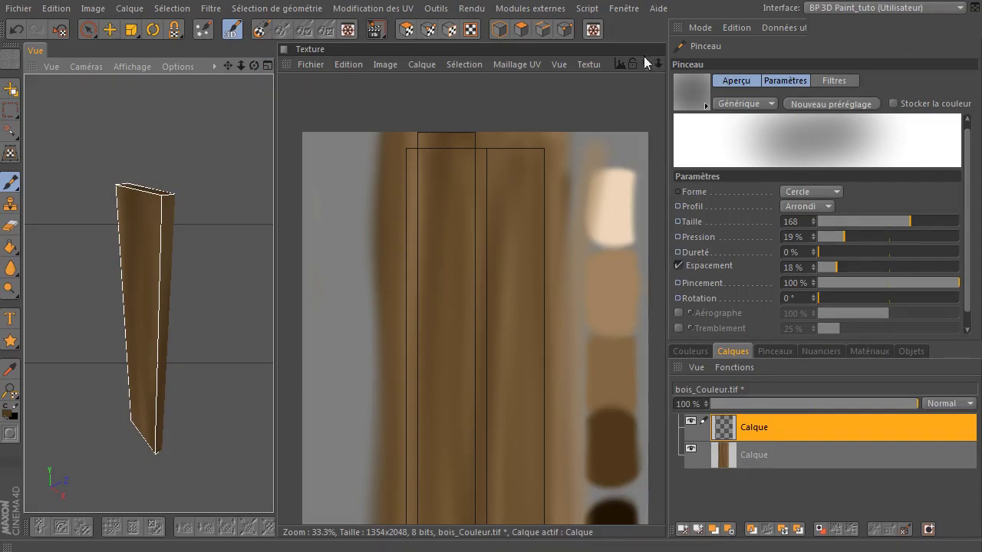
left_click_drag(647, 66, 623, 27)
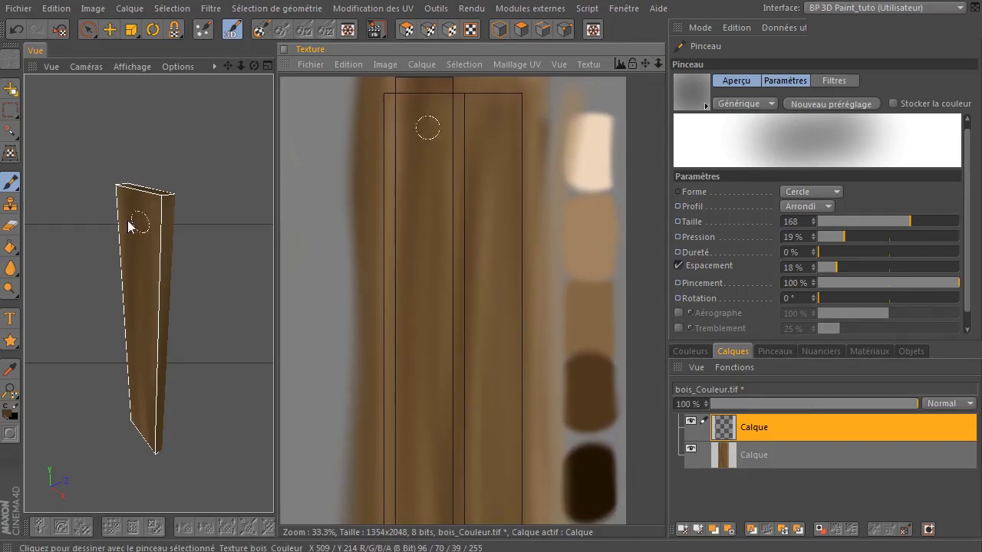
mouse_move(863, 235)
left_mouse_down()
mouse_move(957, 238)
mouse_move(853, 222)
left_mouse_up()
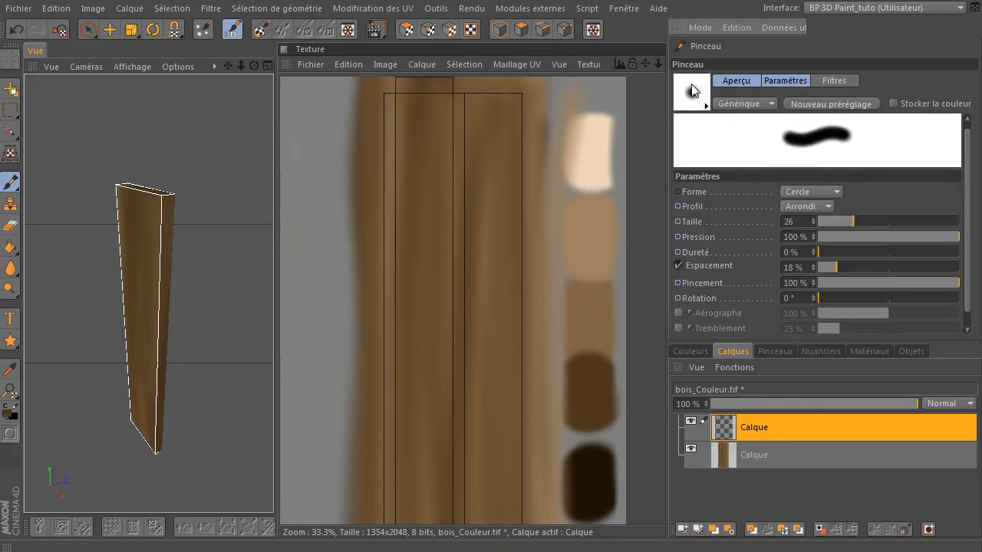
left_click(693, 90)
left_click(817, 108)
left_click_drag(854, 219, 847, 220)
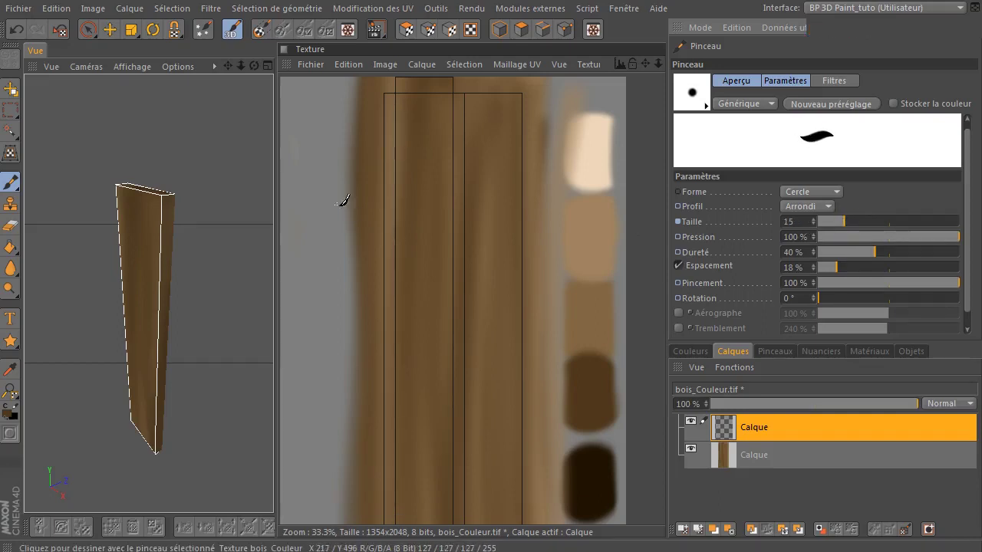
- Try short test strokes on the grey area beside the plank at brush sizes 15 and 45, undoing each one
left_click_drag(319, 238, 310, 261)
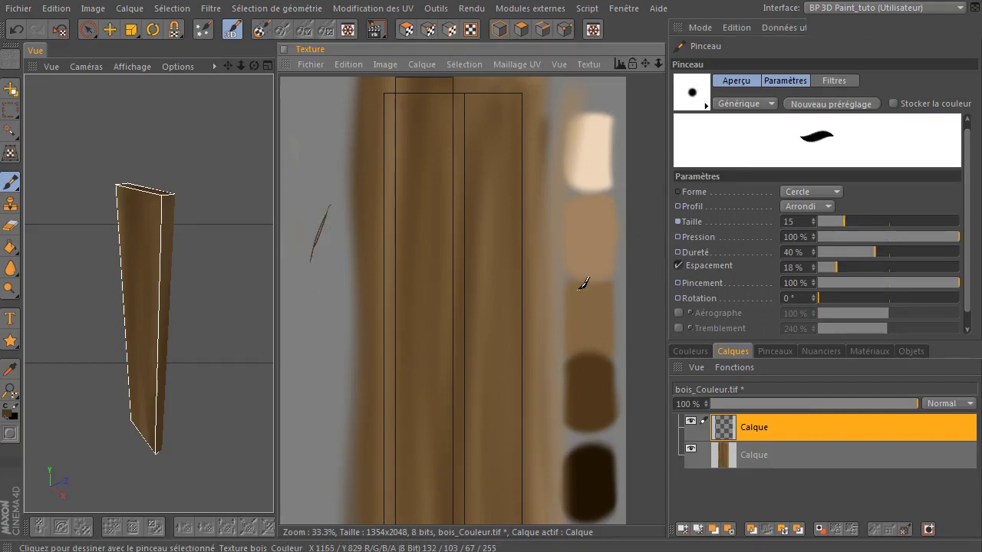
key("ctrl+z")
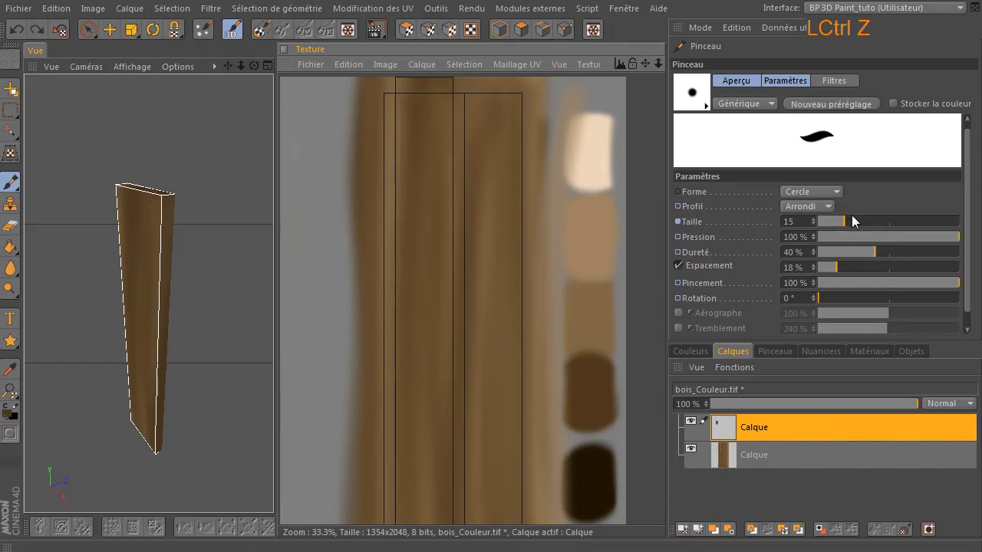
left_click_drag(852, 221, 866, 221)
left_click_drag(330, 209, 306, 270)
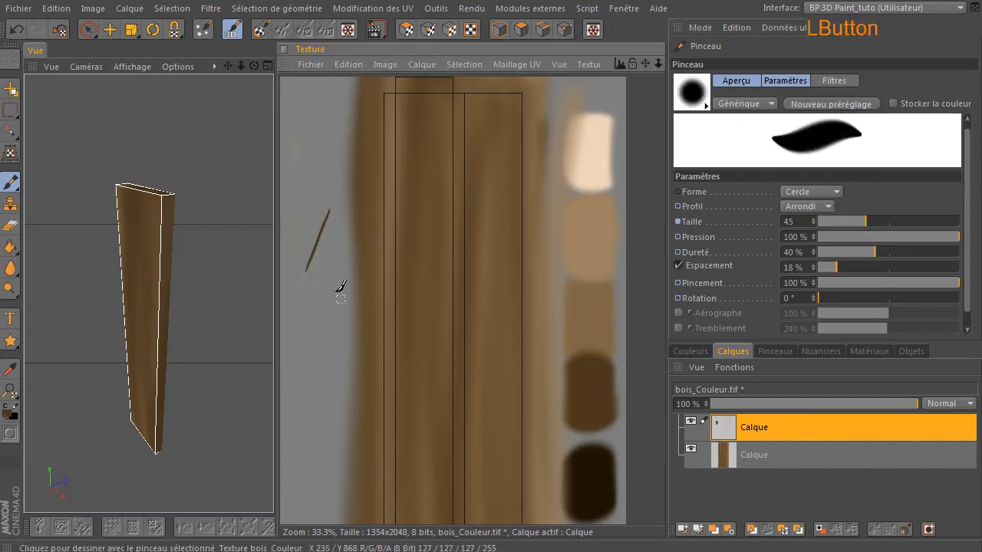
key("ctrl+z")
left_click_drag(323, 203, 304, 306)
key("ctrl+z")
left_click_drag(321, 217, 312, 289)
key("ctrl+z")
mouse_move(330, 208)
left_mouse_down()
mouse_move(317, 311)
mouse_move(327, 224)
left_mouse_up()
key("ctrl+z")
key("ctrl+z")
- Set the brush size to 30 and try two long test strokes on the grey area, undoing both
left_click(857, 221)
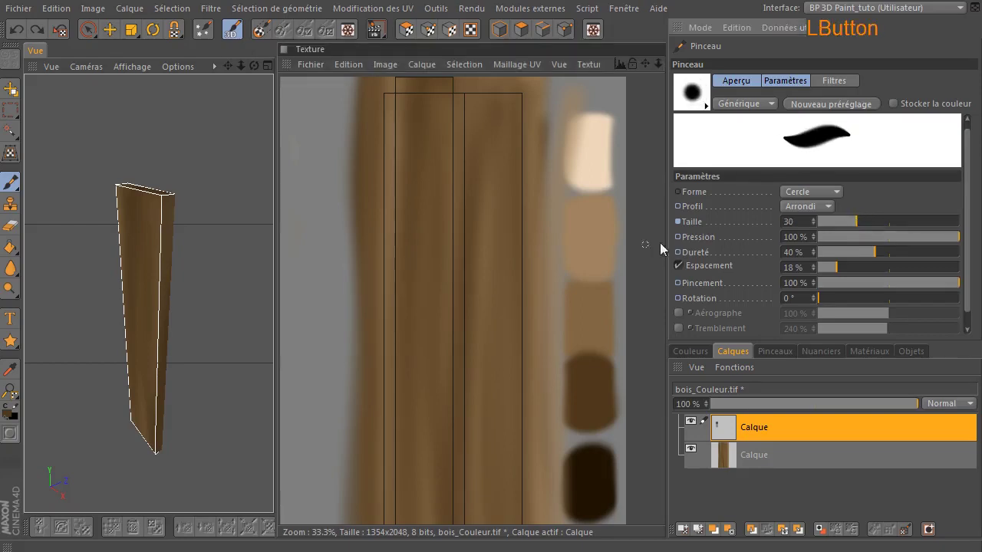
left_click_drag(324, 198, 316, 307)
key("ctrl+z")
mouse_move(327, 190)
left_mouse_down()
mouse_move(314, 246)
mouse_move(323, 336)
left_mouse_up()
key("ctrl+z")
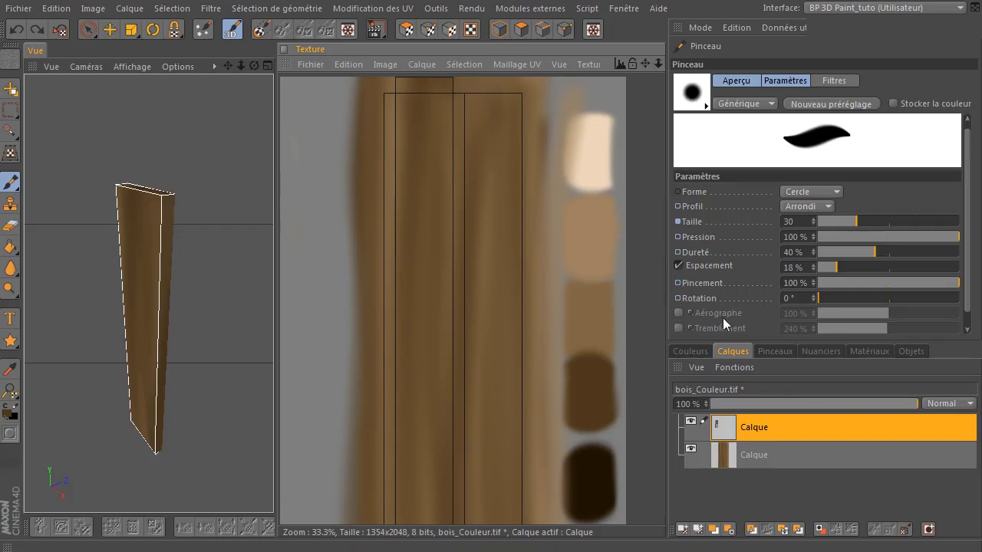
- Draw a thin, wavy dark brown crack on the new layer, running down from the top edge of the left UV outline
left_click_drag(647, 62, 565, 145)
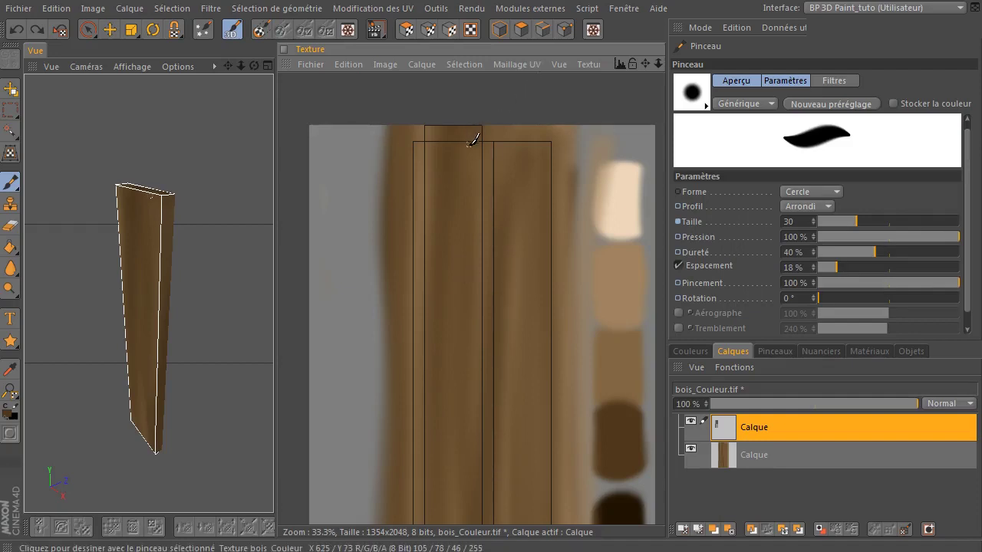
left_click_drag(466, 141, 463, 192)
scroll(503, 133, "down", 7)
scroll(491, 149, "up", 12)
mouse_move(642, 64)
left_mouse_down()
mouse_move(635, 352)
mouse_move(689, 362)
mouse_move(652, 426)
left_mouse_up()
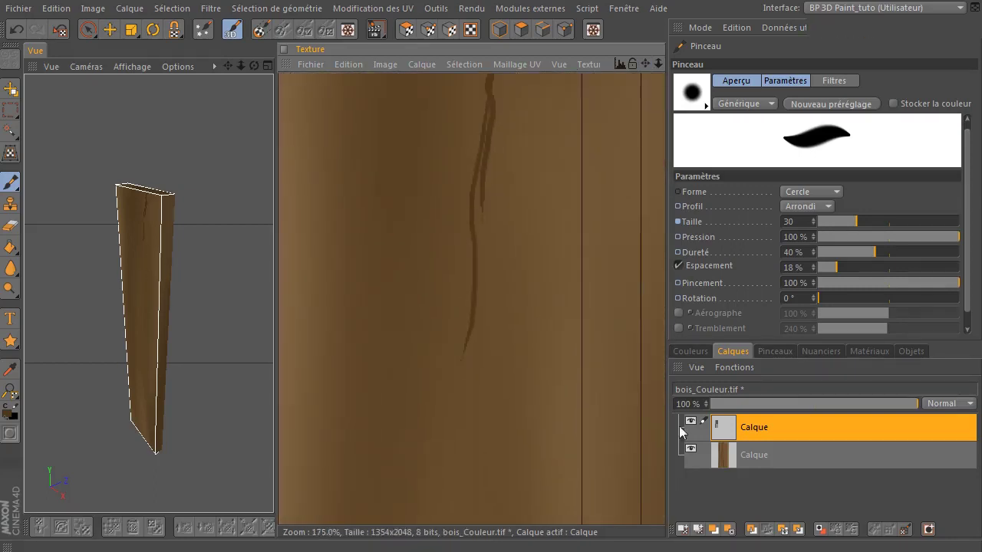
left_click_drag(643, 71, 642, 198)
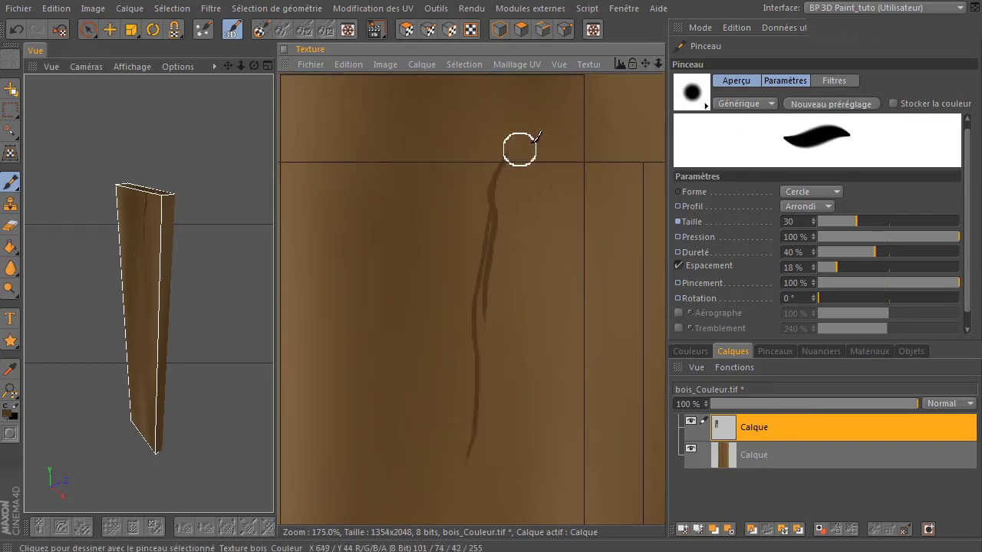
- Thicken the crack with overlapping dark strokes of varying width and lengthen its lower end into a tapered tip
left_click_drag(507, 158, 482, 329)
left_click_drag(481, 294, 496, 216)
key("ctrl+z")
left_click_drag(484, 279, 488, 273)
left_click_drag(476, 326, 476, 345)
left_click_drag(478, 291, 480, 376)
mouse_move(482, 290)
left_mouse_down()
mouse_move(476, 391)
mouse_move(491, 377)
mouse_move(480, 329)
left_mouse_up()
left_click_drag(479, 401, 459, 540)
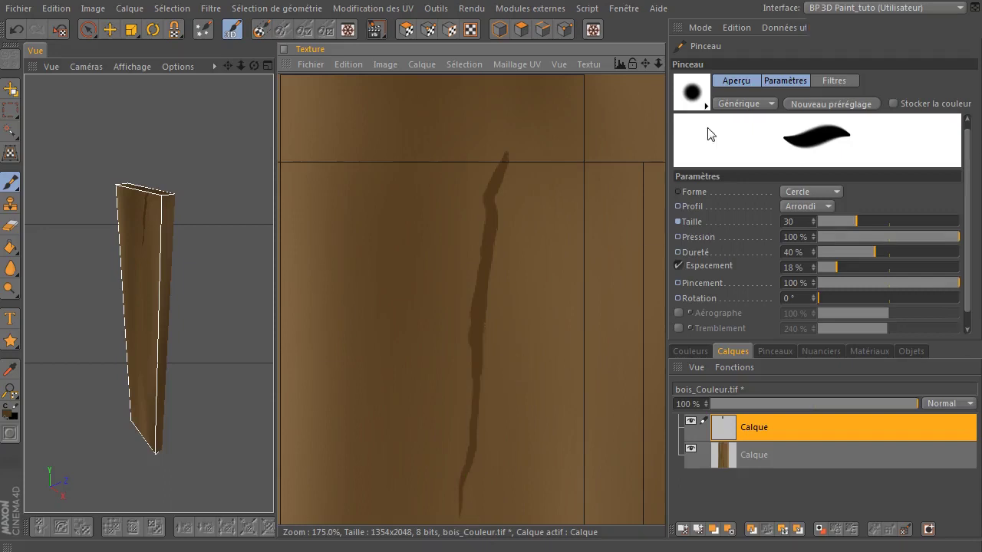
- Extend the crack past the upper UV edge onto the plank's end face, check it on the 3D model and undo the last stroke
left_click_drag(645, 64, 622, 112)
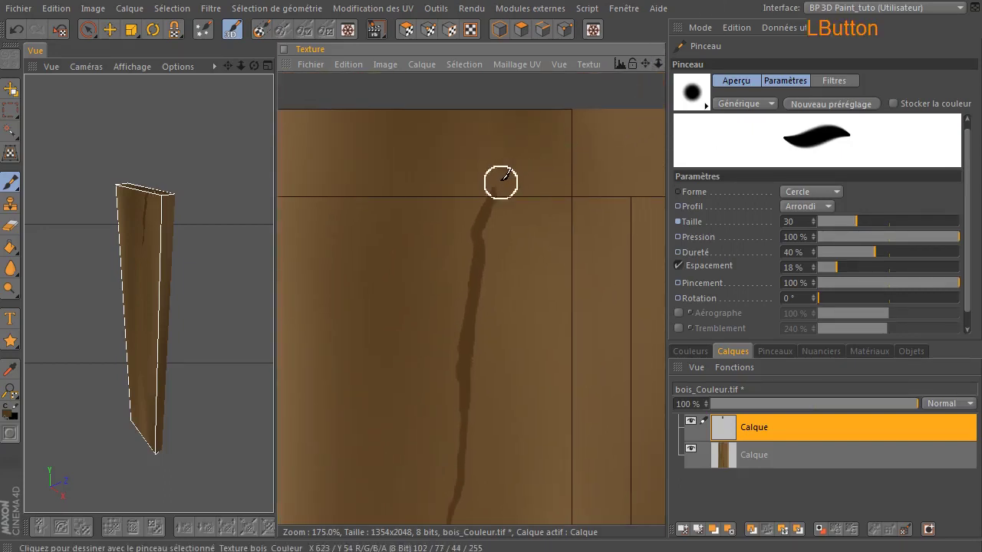
left_click_drag(497, 190, 515, 172)
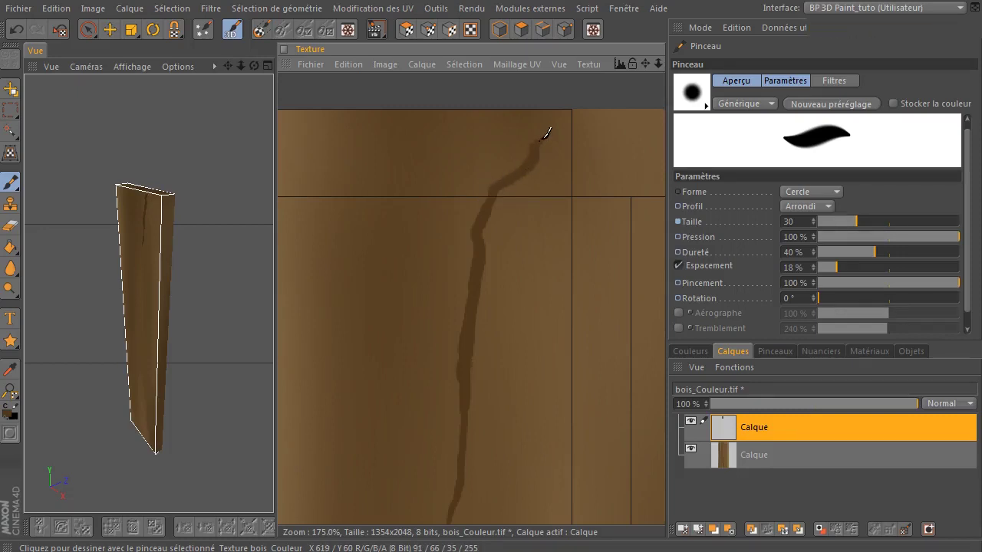
mouse_move(546, 133)
left_mouse_down()
mouse_move(533, 169)
mouse_move(546, 132)
left_mouse_up()
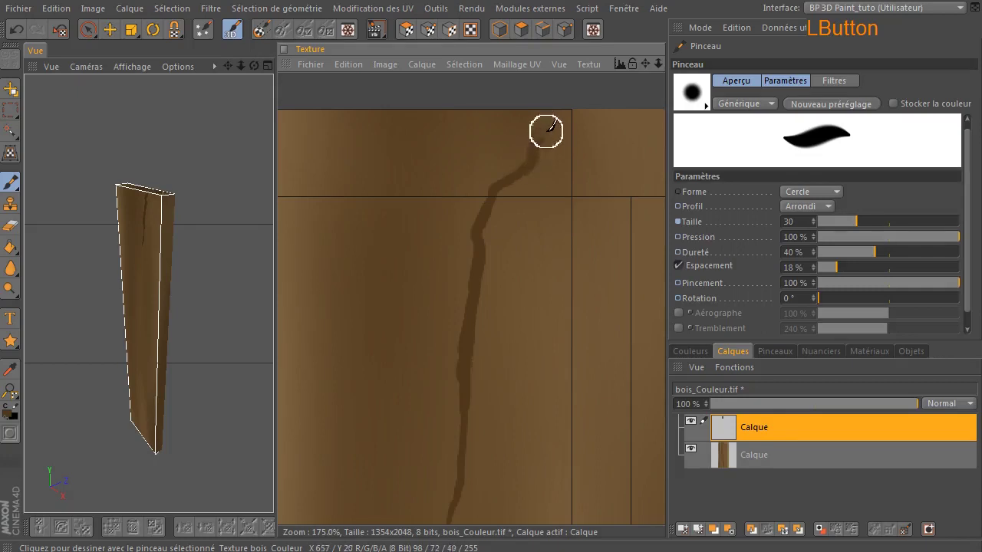
left_click_drag(254, 70, 282, 18)
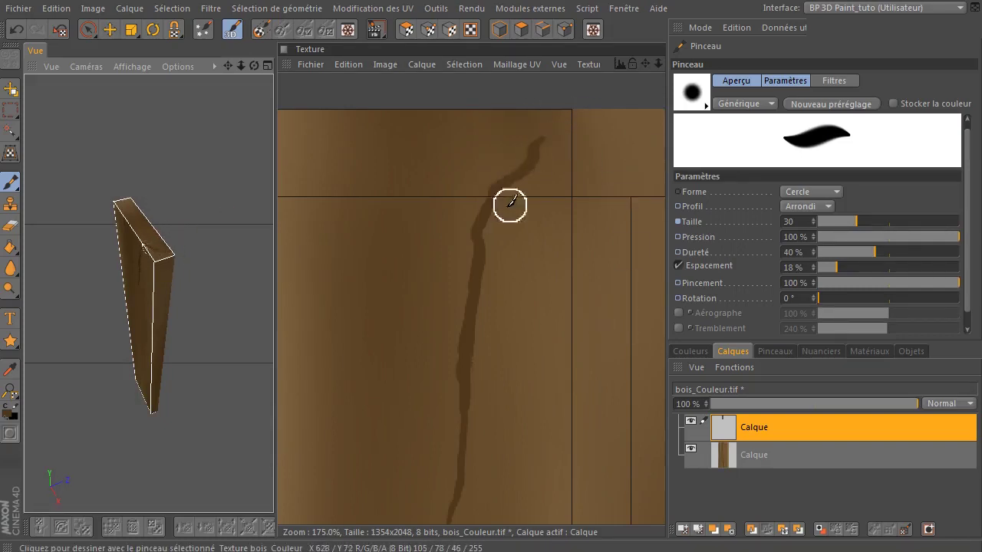
key("ctrl+z")
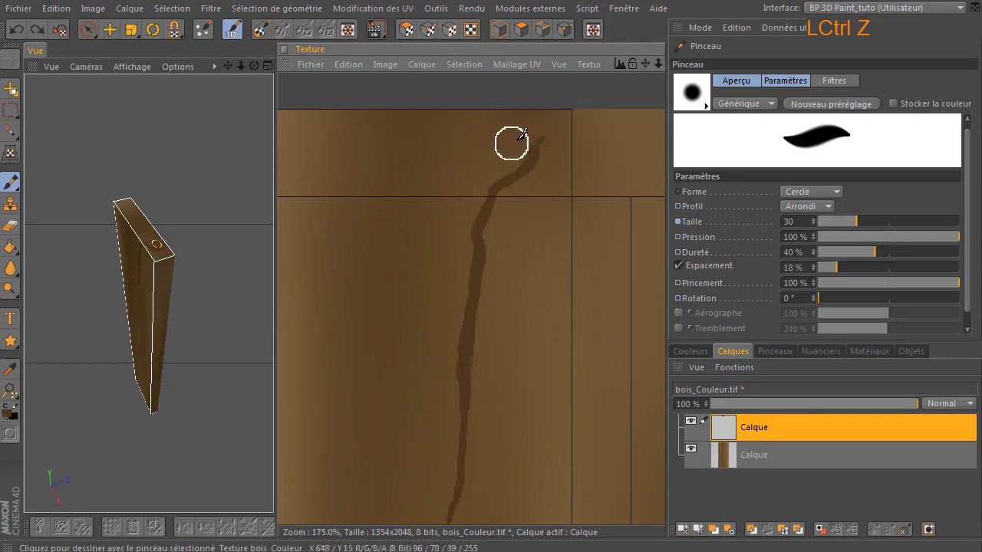
- Erase the crack's bent end above the upper UV edge and repaint it as a thin dark tip running up the end face
left_click(11, 227)
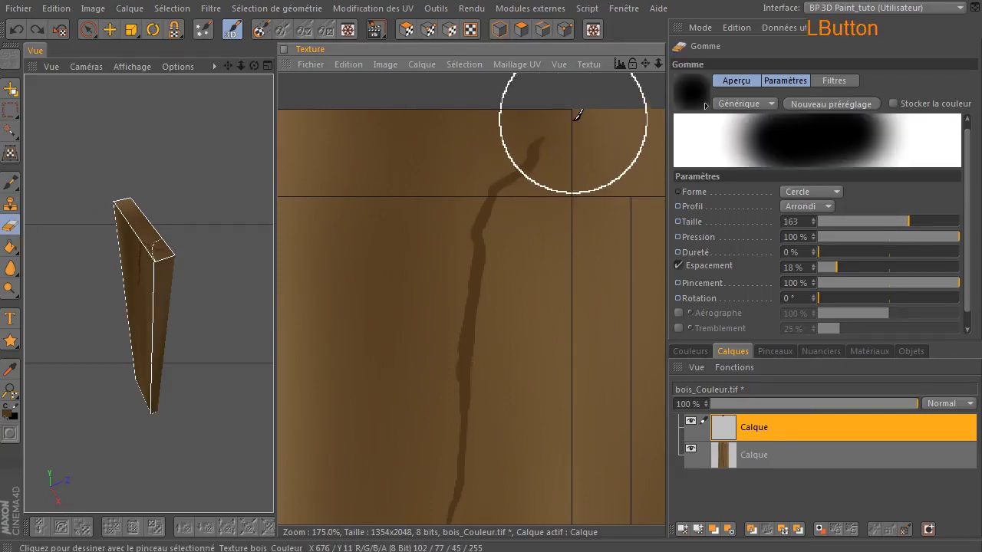
left_click_drag(503, 119, 532, 113)
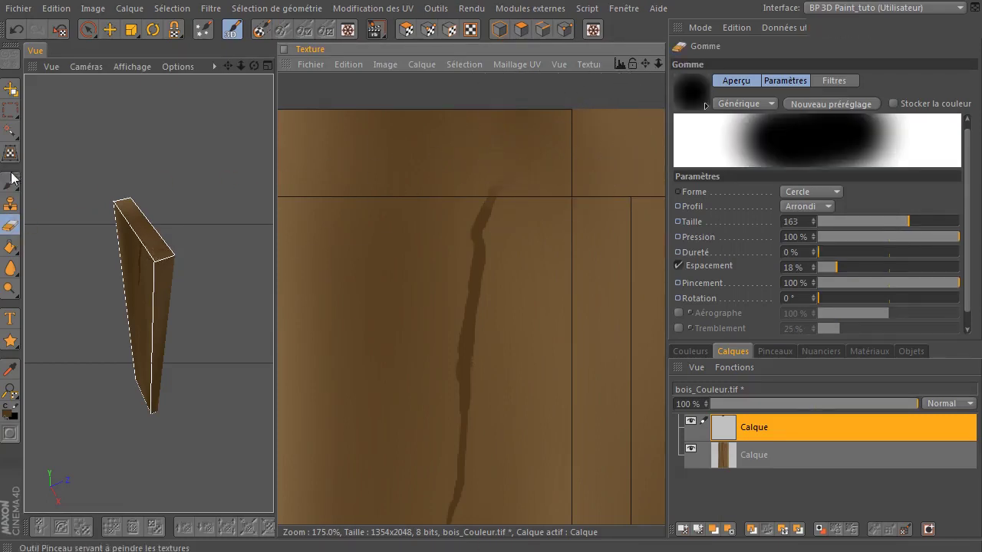
left_click_drag(11, 183, 133, 172)
left_click_drag(503, 173, 492, 205)
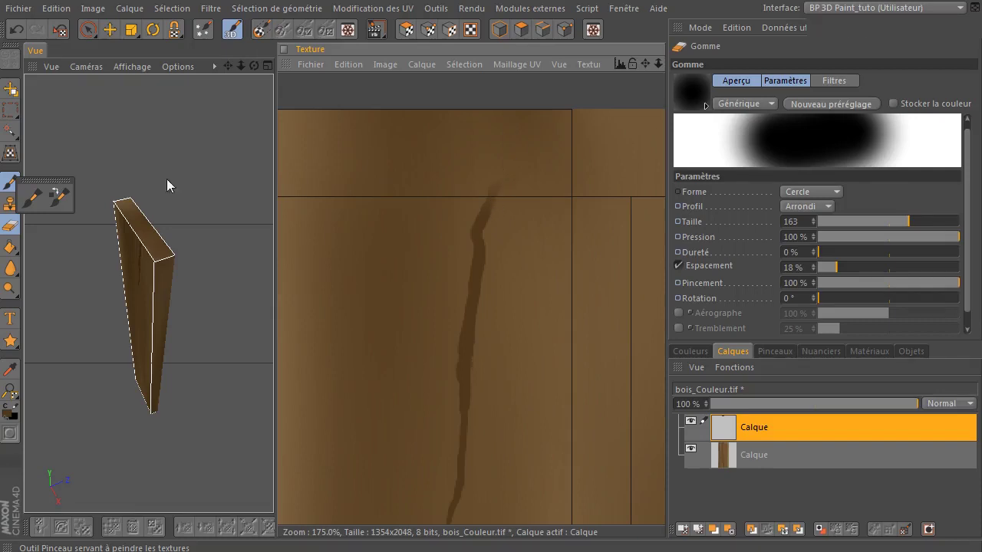
left_click(32, 198)
mouse_move(488, 204)
left_mouse_down()
mouse_move(503, 142)
mouse_move(492, 156)
mouse_move(493, 200)
left_mouse_up()
mouse_move(485, 136)
left_mouse_down()
mouse_move(491, 180)
mouse_move(485, 132)
left_mouse_up()
left_click_drag(496, 185, 489, 207)
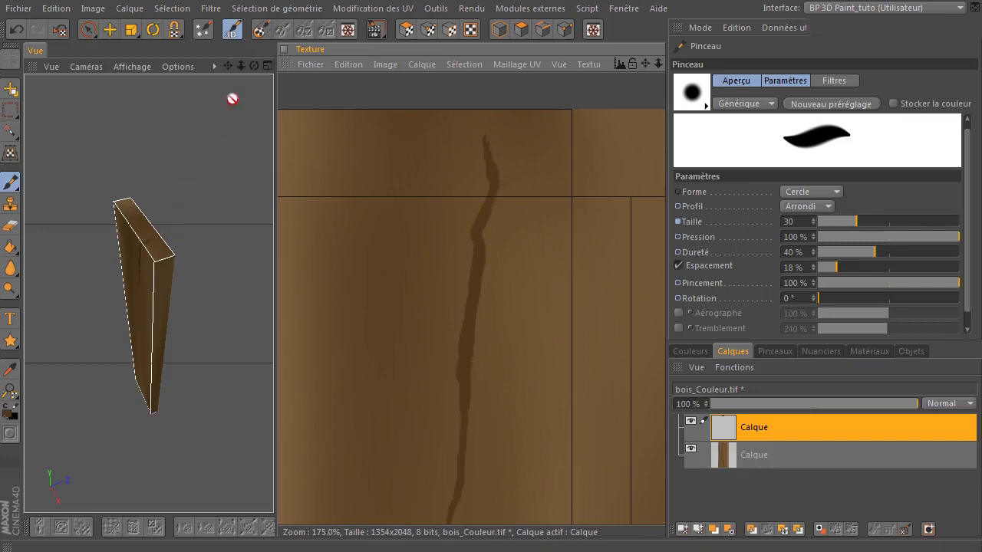
mouse_move(242, 66)
left_mouse_down()
mouse_move(292, 62)
mouse_move(228, 88)
mouse_move(226, 106)
left_mouse_up()
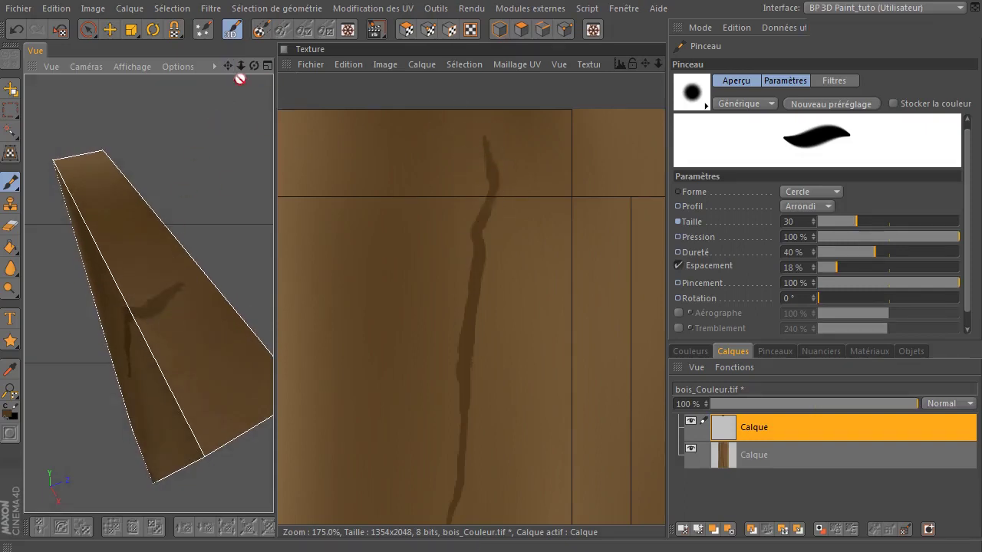
left_click_drag(241, 65, 231, 86)
mouse_move(481, 211)
left_mouse_down()
mouse_move(491, 208)
mouse_move(480, 235)
mouse_move(491, 128)
mouse_move(487, 147)
left_mouse_up()
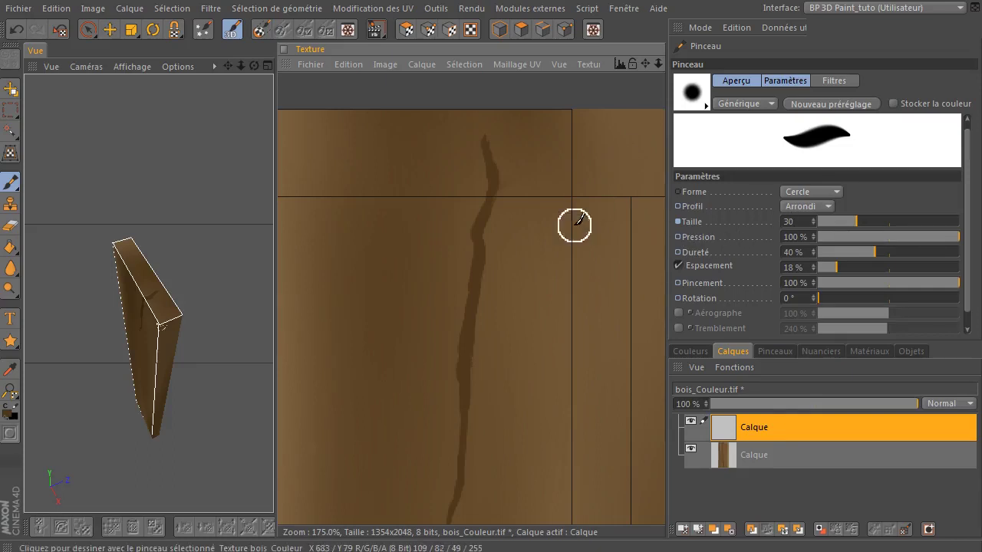
- Sample the tan brown swatch beside the wood texture as the paint colour
mouse_move(645, 63)
left_mouse_down()
mouse_move(644, 43)
mouse_move(652, 74)
mouse_move(618, 146)
mouse_move(623, 124)
left_mouse_up()
left_click_drag(645, 65, 650, 41)
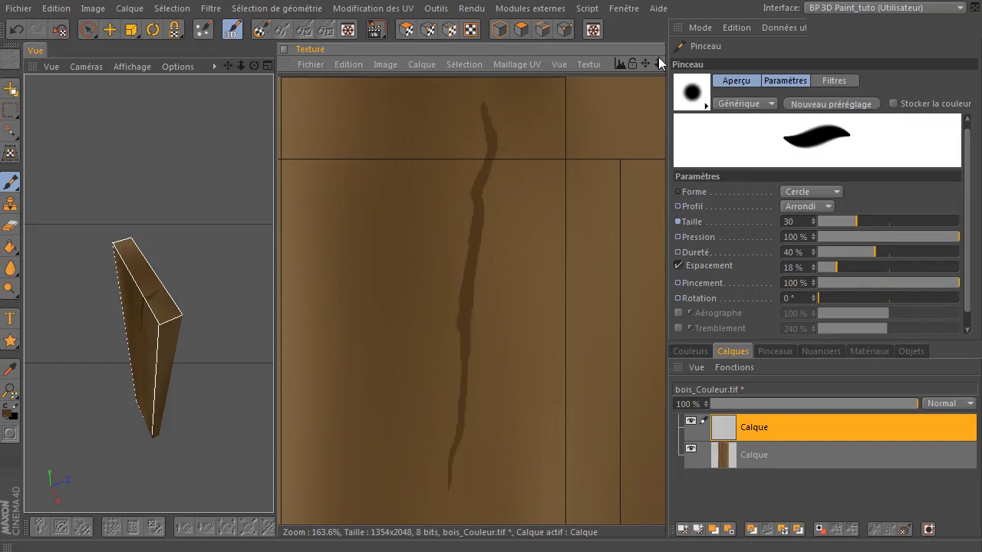
left_click_drag(657, 72, 638, 151)
left_click_drag(647, 67, 497, 59)
left_click_drag(662, 61, 285, 546)
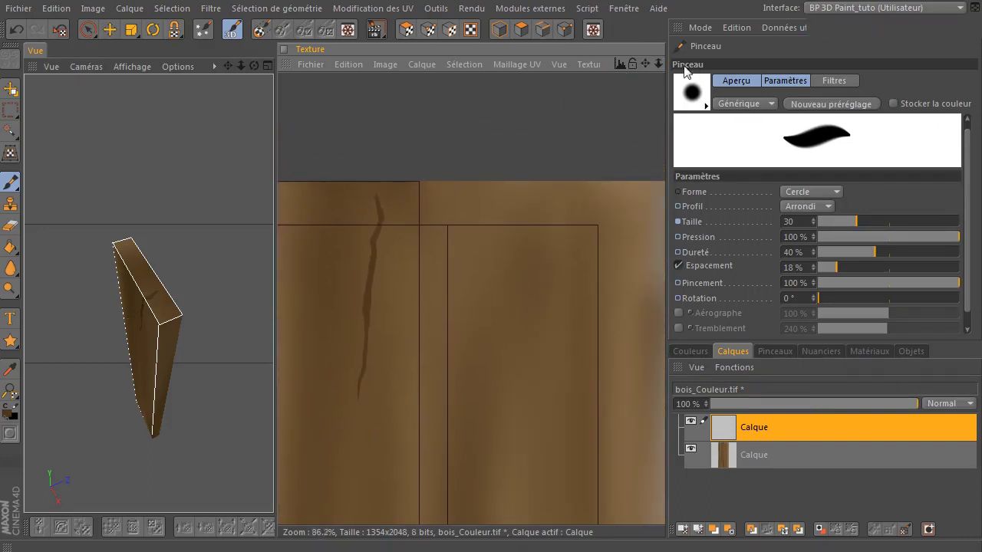
left_click_drag(660, 63, 350, 449)
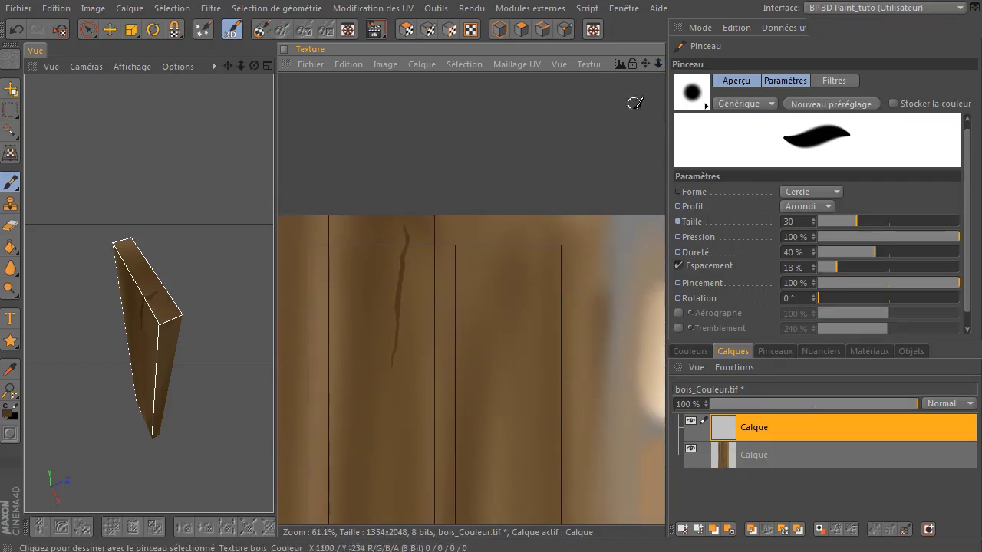
mouse_move(647, 63)
left_mouse_down()
mouse_move(607, 37)
mouse_move(604, 1)
left_mouse_up()
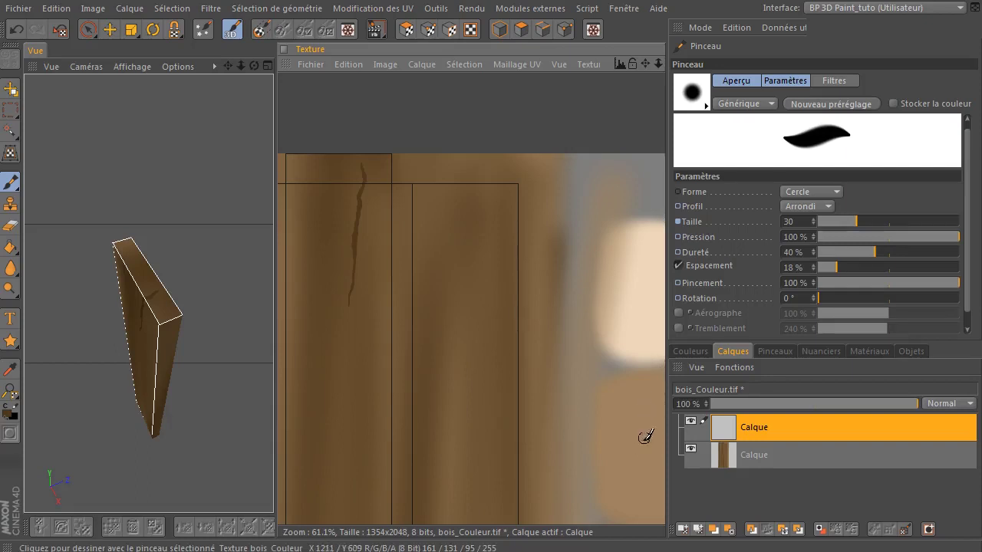
key("ctrl")
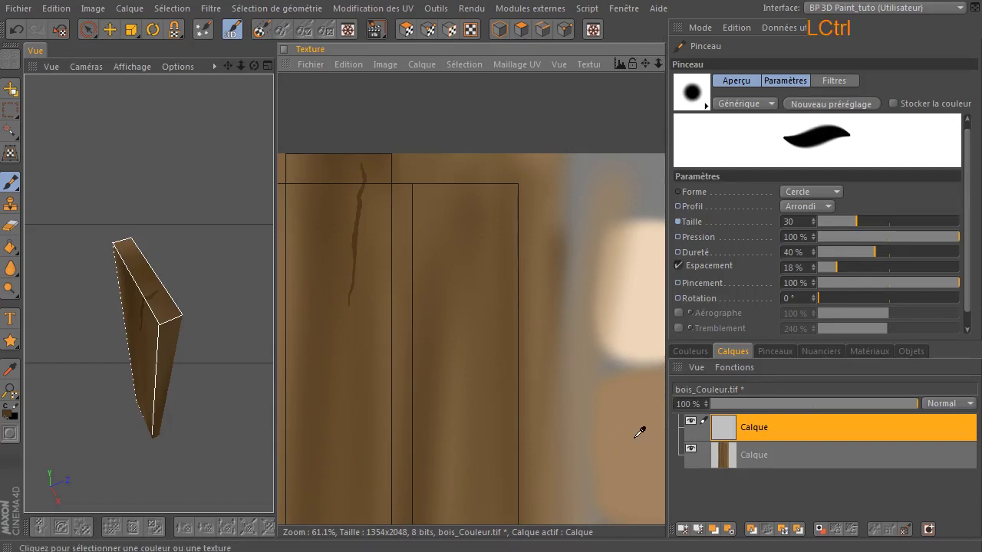
left_click(652, 436, "ctrl")
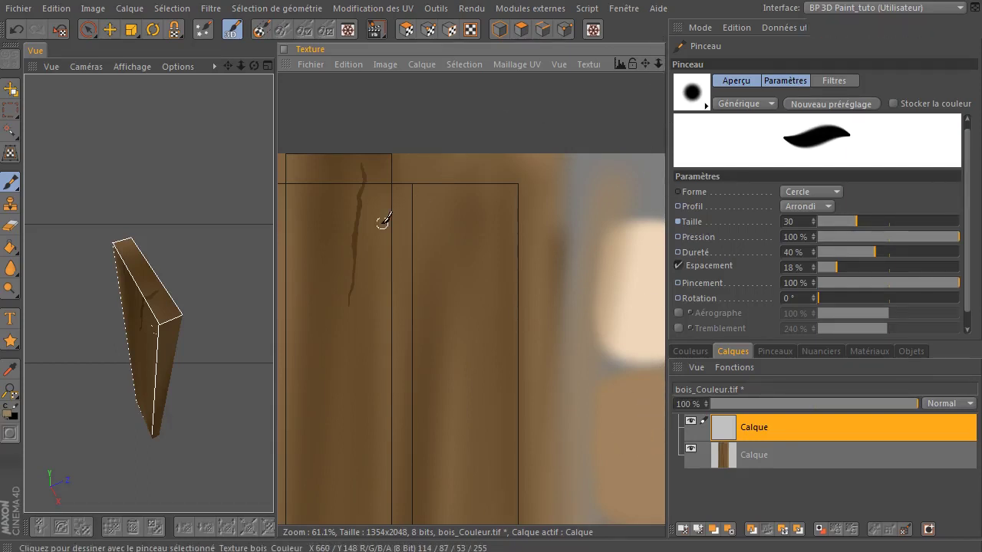
- Widen the texture view by narrowing the 3D view, and frame the crack in both
left_click_drag(645, 64, 675, 71)
left_click_drag(276, 208, 180, 208)
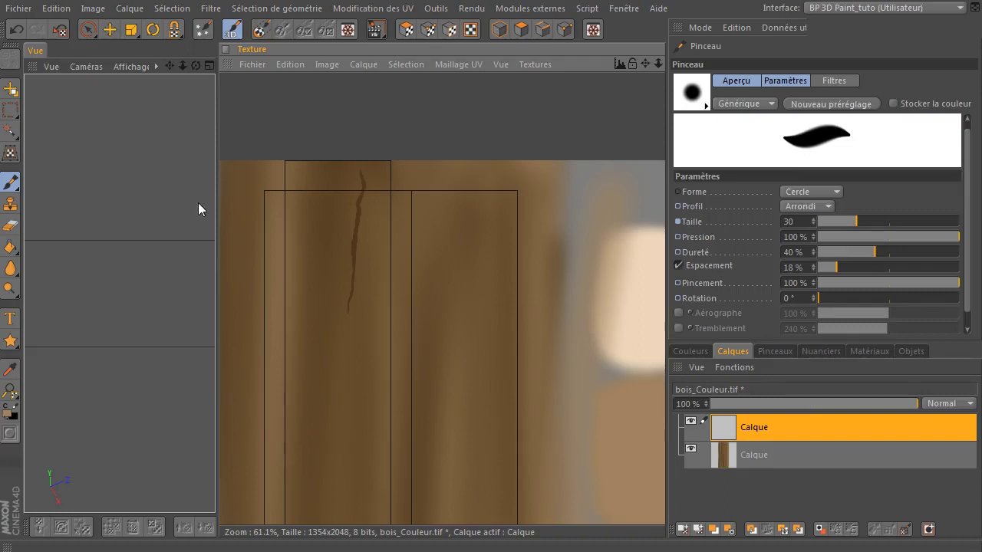
mouse_move(184, 65)
left_mouse_down()
mouse_move(208, 51)
mouse_move(196, 59)
left_mouse_up()
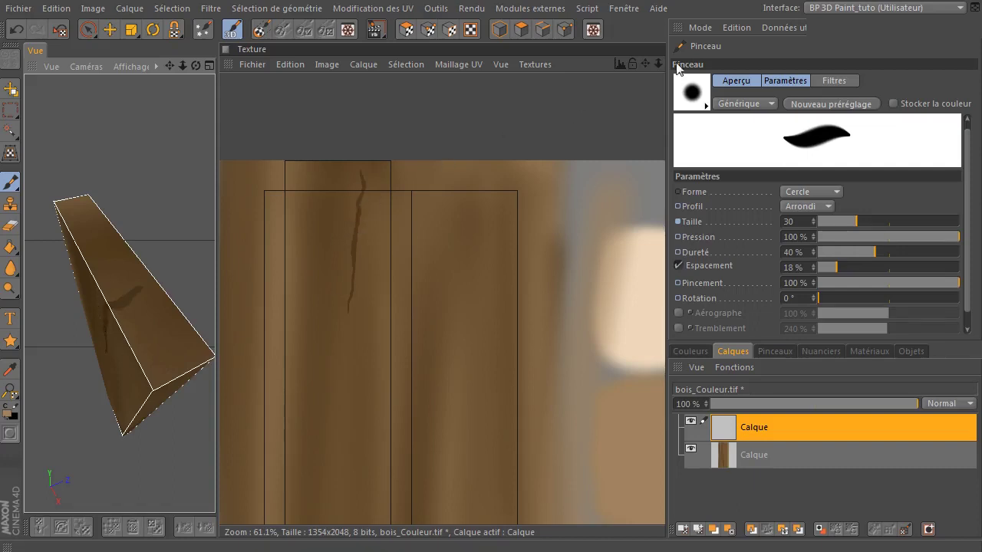
left_click_drag(656, 62, 712, 123)
left_click_drag(658, 63, 755, 49)
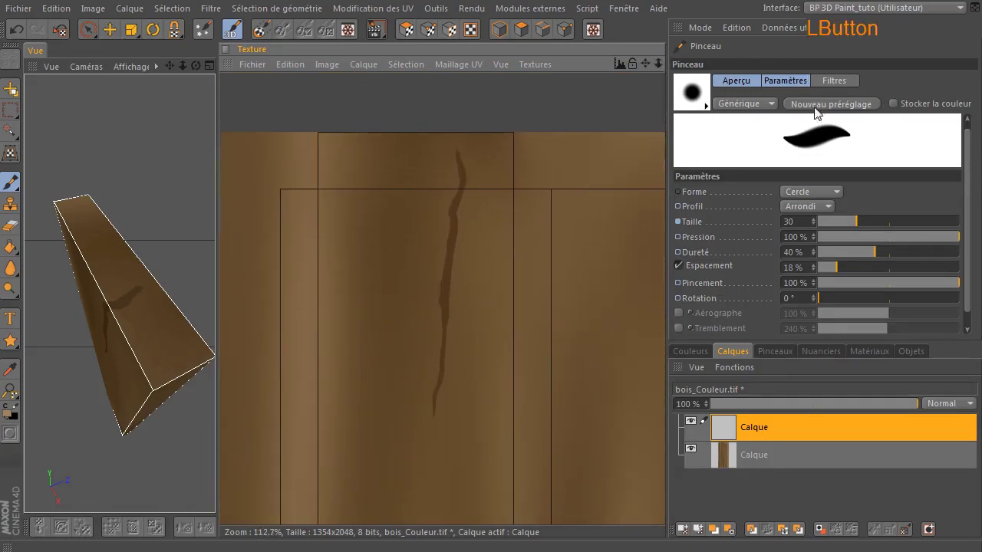
- Load the soft round airbrush preset and try a light stroke beside the crack's UV outline, undoing it
left_click(699, 93)
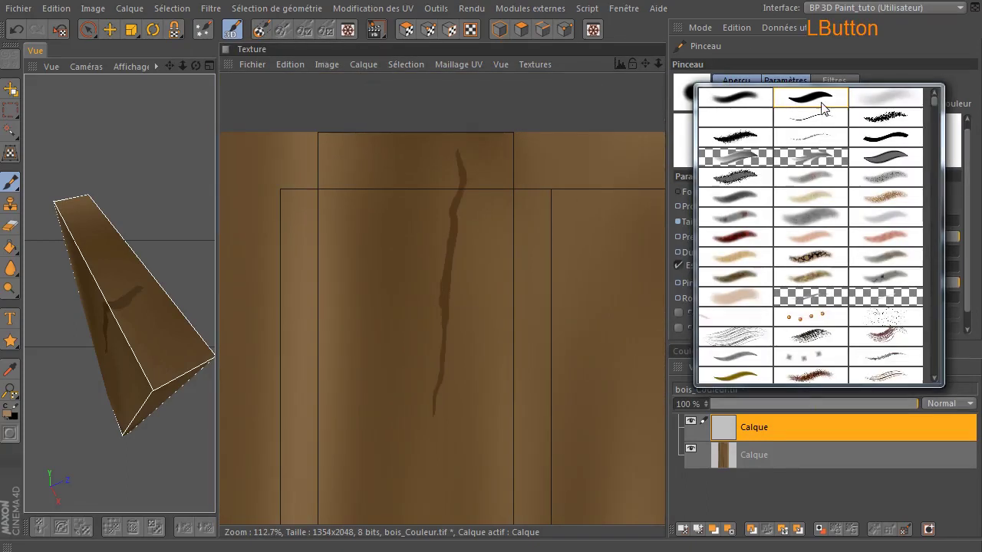
left_click(745, 98)
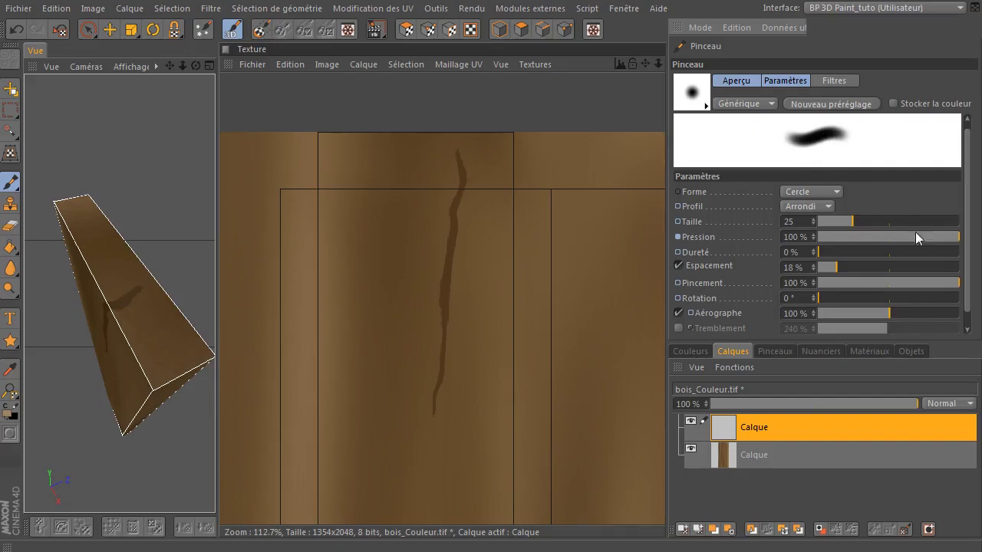
left_click(855, 219)
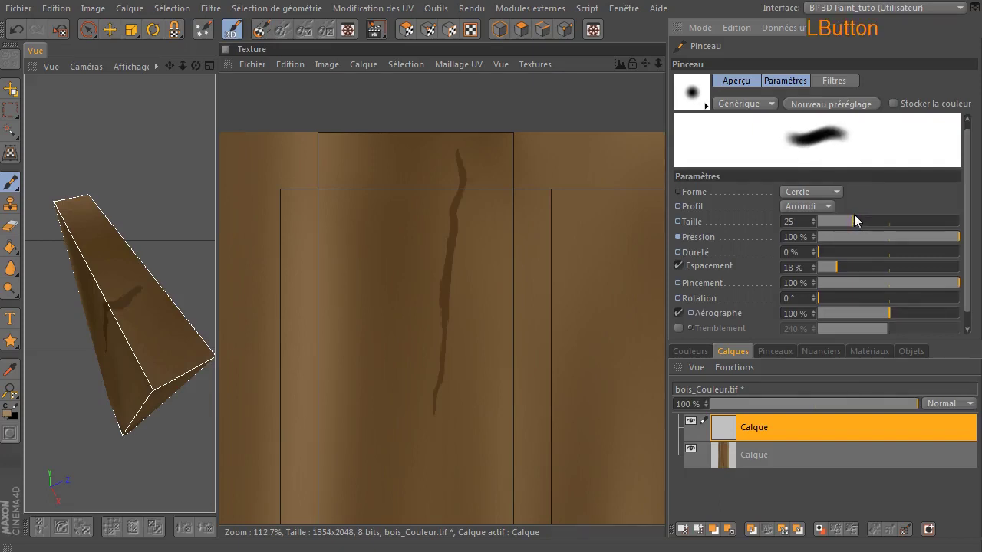
left_click_drag(593, 139, 577, 161)
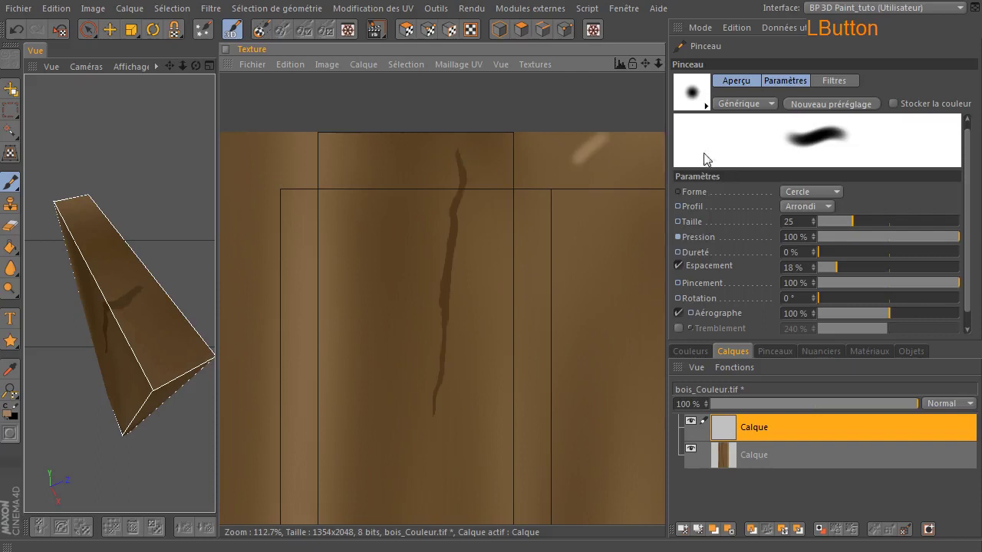
key("ctrl+z")
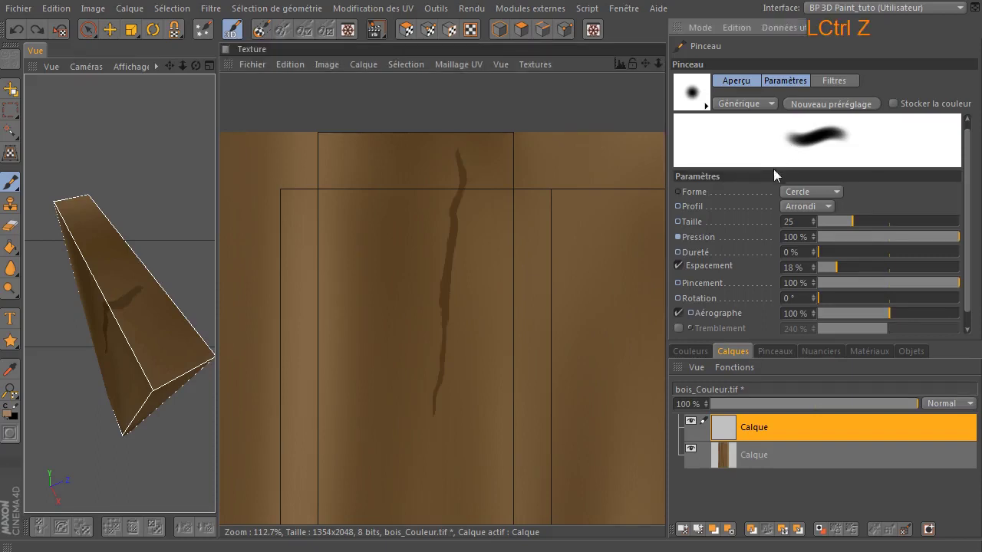
- Reduce the brush size to 13 and then 7, trying a light stroke at each size and undoing it
left_click_drag(849, 221, 842, 222)
left_click_drag(566, 158, 646, 135)
key("ctrl+z")
left_click_drag(575, 160, 646, 137)
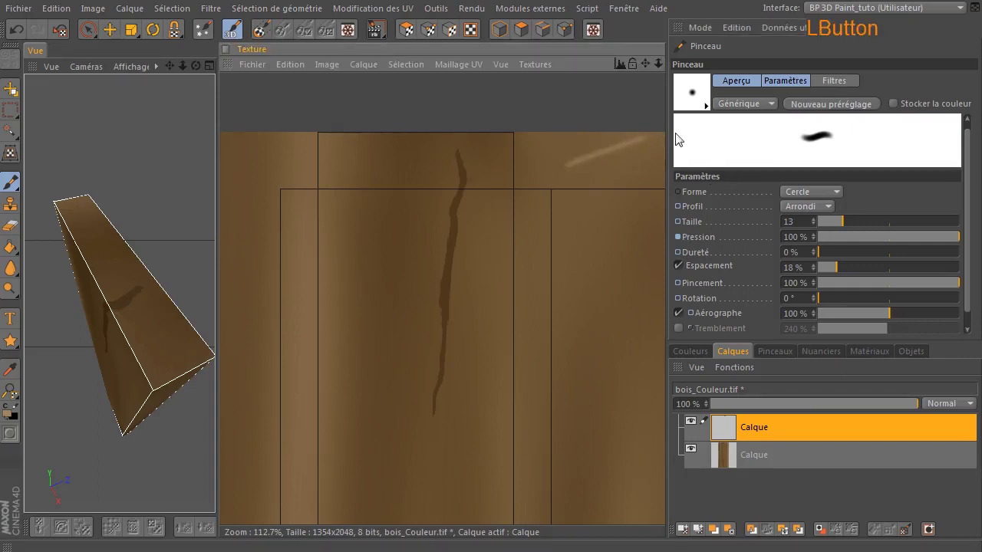
key("ctrl+z")
left_click_drag(842, 222, 835, 221)
left_click_drag(560, 159, 634, 140)
key("ctrl+z")
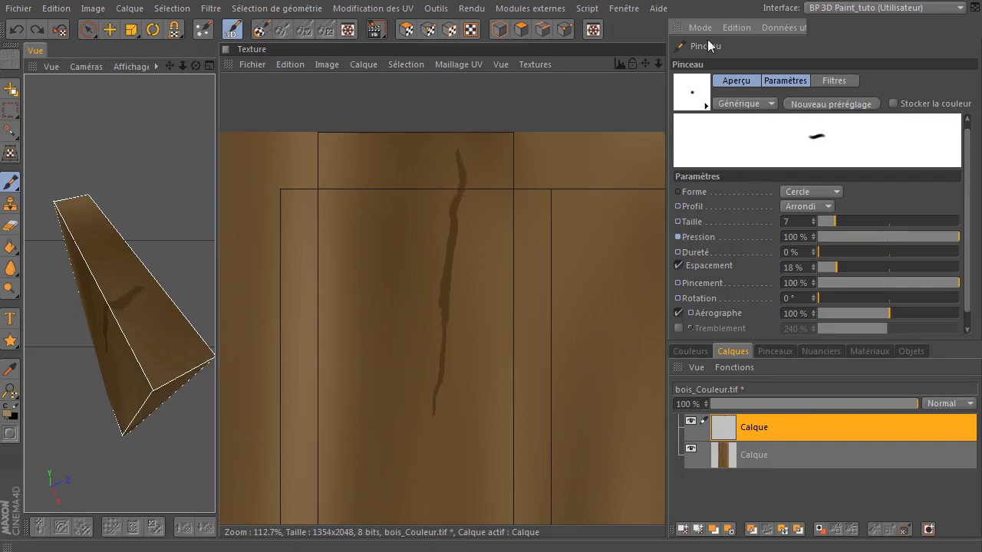
- Paint a thin light brown highlight along the crack's left edge from the upper UV edge to its lower tip
left_click_drag(651, 62, 662, 63)
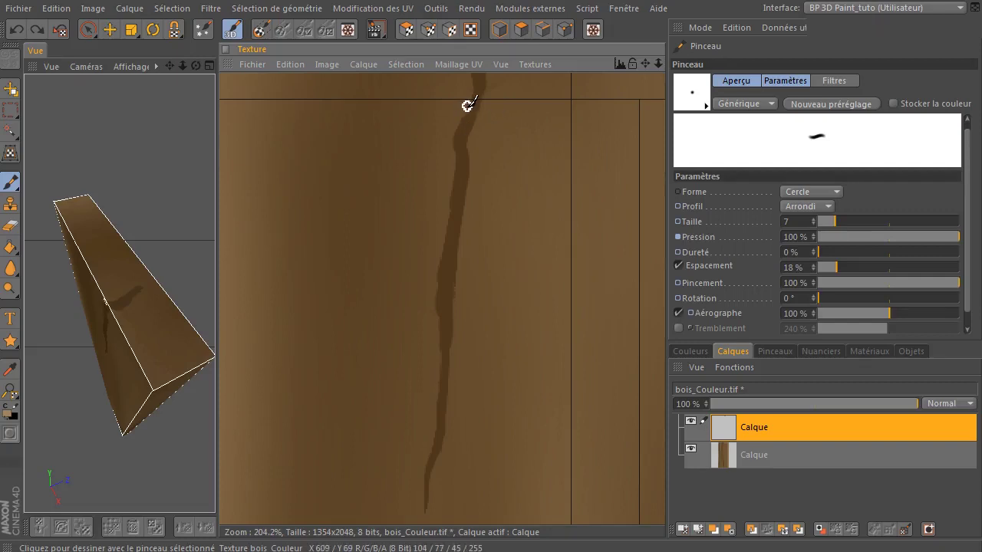
left_click_drag(470, 100, 461, 117)
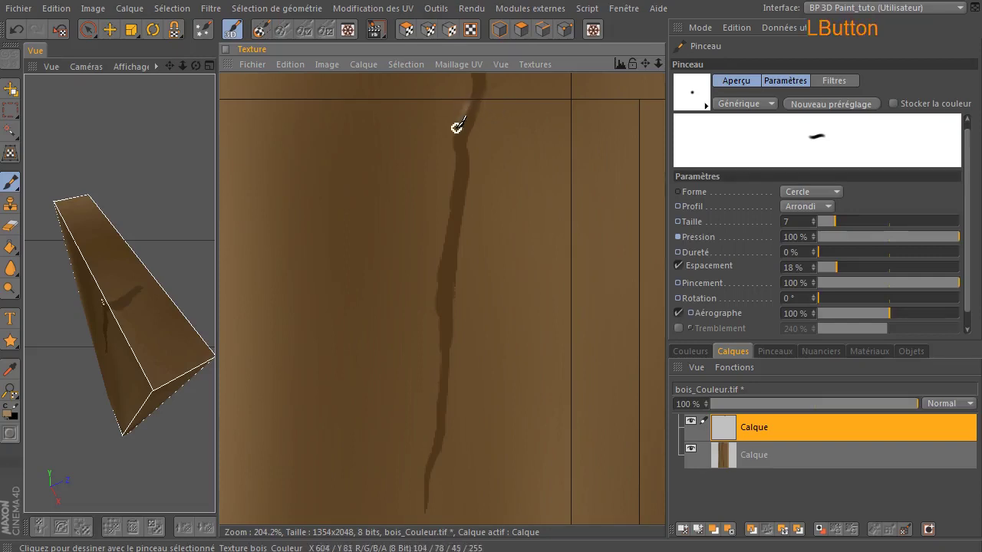
left_click_drag(454, 151, 453, 215)
left_click_drag(457, 164, 446, 219)
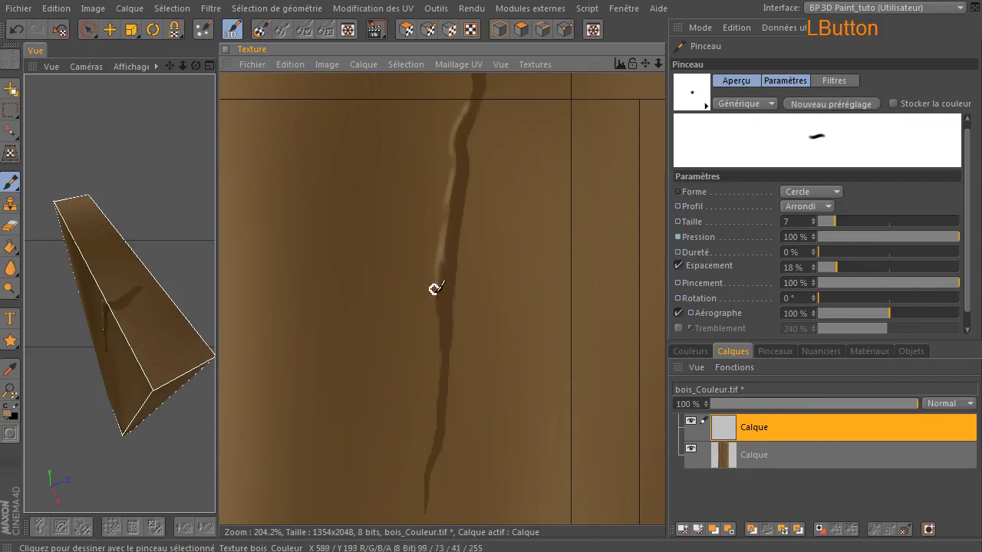
mouse_move(437, 297)
left_mouse_down()
mouse_move(441, 289)
mouse_move(446, 387)
mouse_move(434, 419)
left_mouse_up()
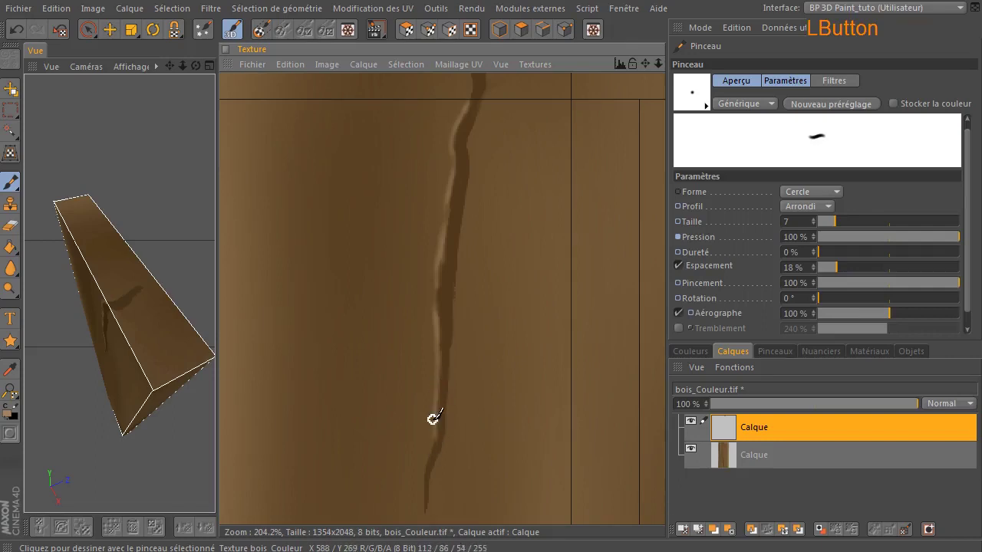
left_click_drag(425, 481, 422, 495)
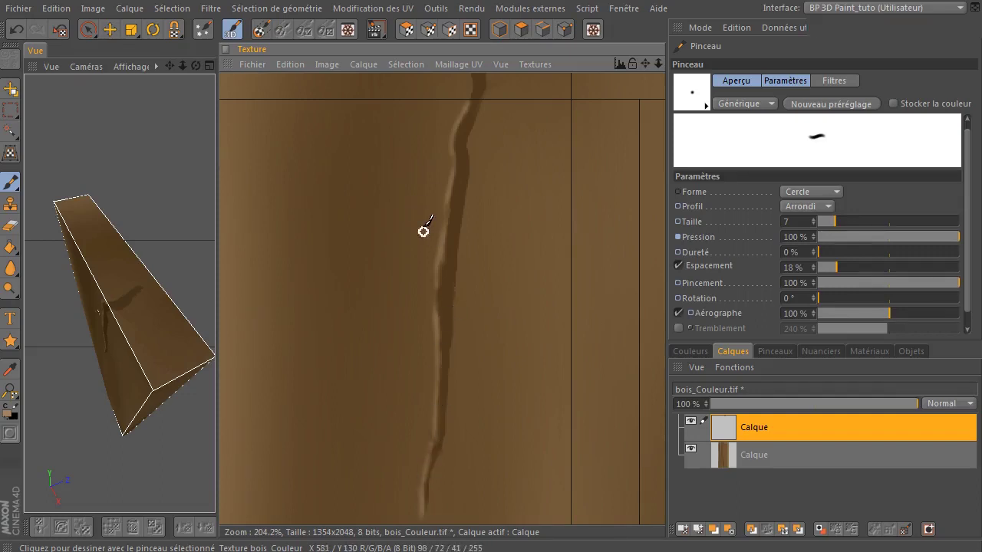
left_click_drag(448, 208, 455, 121)
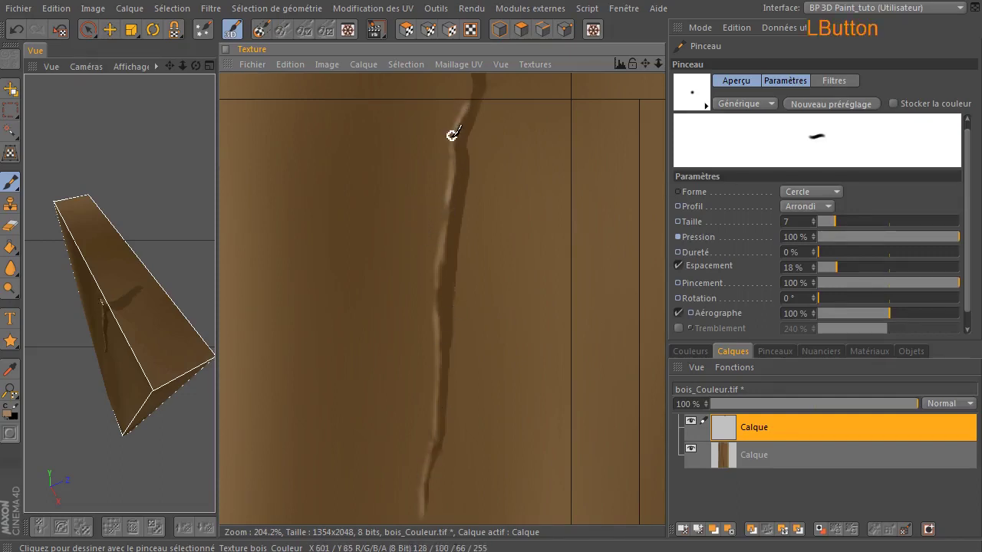
- Set the brush to size 13 and 61 % pressure, and paint a wider, softer highlight along the crack's left edge
left_click_drag(836, 223, 843, 221)
left_click(939, 236)
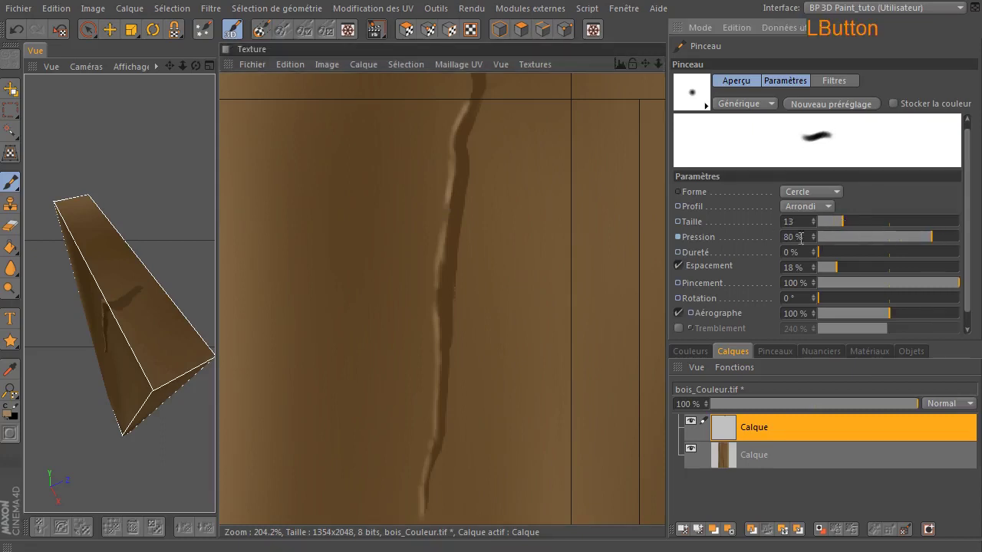
left_click(905, 236)
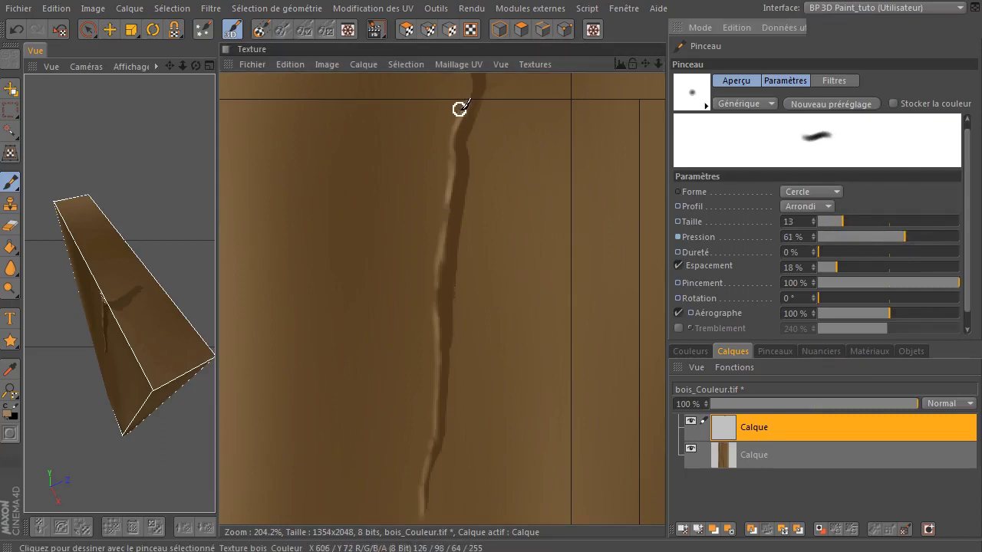
mouse_move(454, 118)
left_mouse_down()
mouse_move(444, 222)
mouse_move(445, 200)
left_mouse_up()
mouse_move(438, 247)
left_mouse_down()
mouse_move(440, 269)
mouse_move(437, 240)
mouse_move(433, 259)
left_mouse_up()
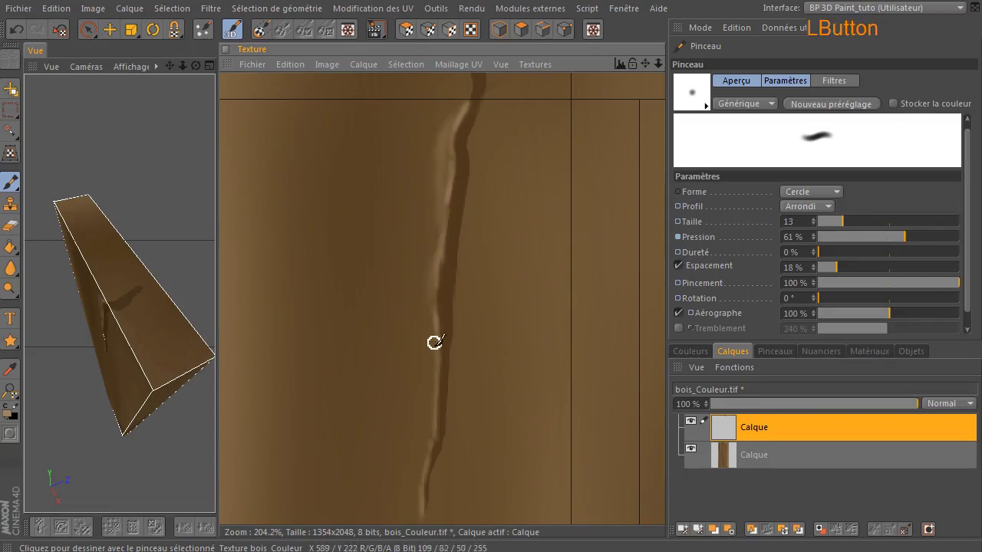
left_click_drag(435, 362, 435, 405)
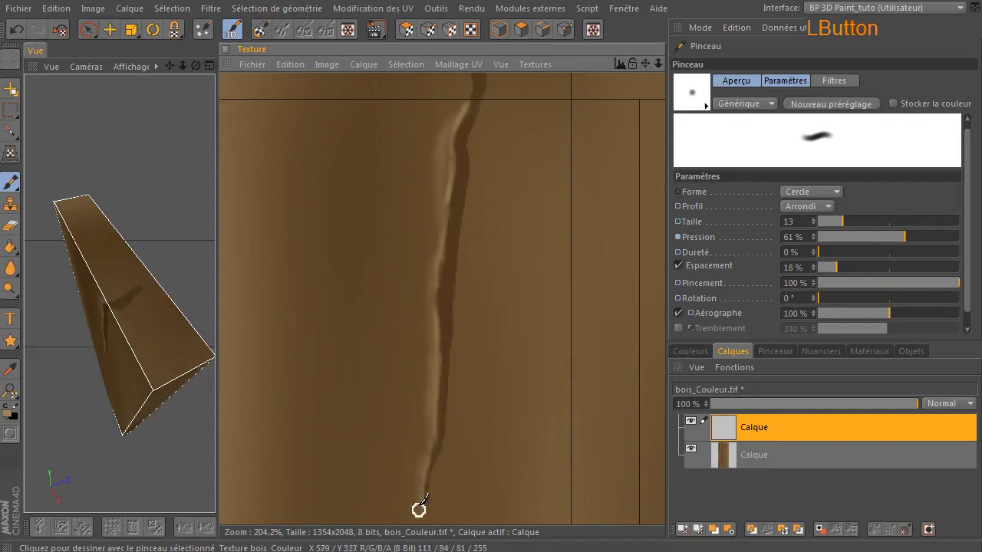
left_click_drag(470, 95, 453, 147)
- Soften the outer side of the crack's light highlight with the eraser at size 163
left_click(11, 224)
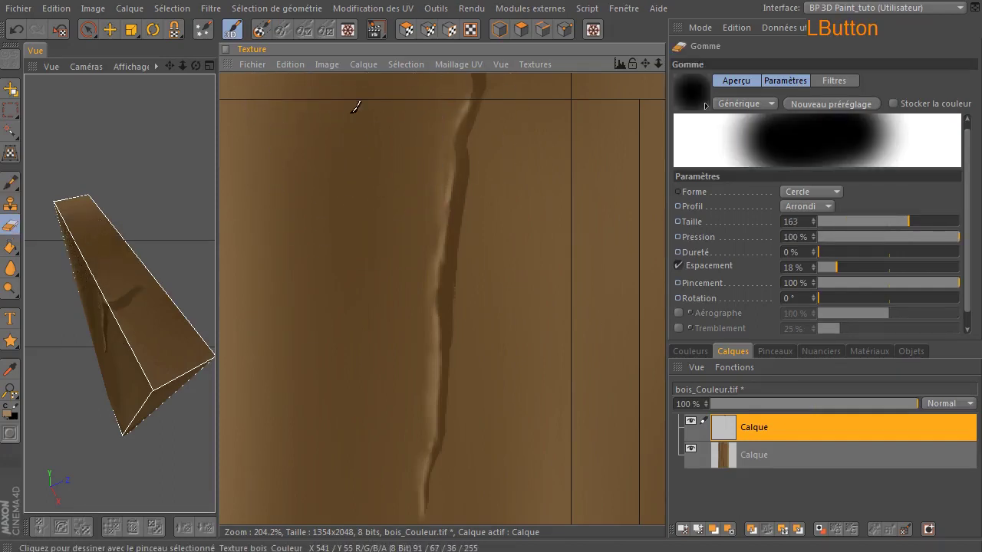
- Paint a soft highlight along the left edge of the crack with the size 13 brush at 61% pressure
left_click(12, 184)
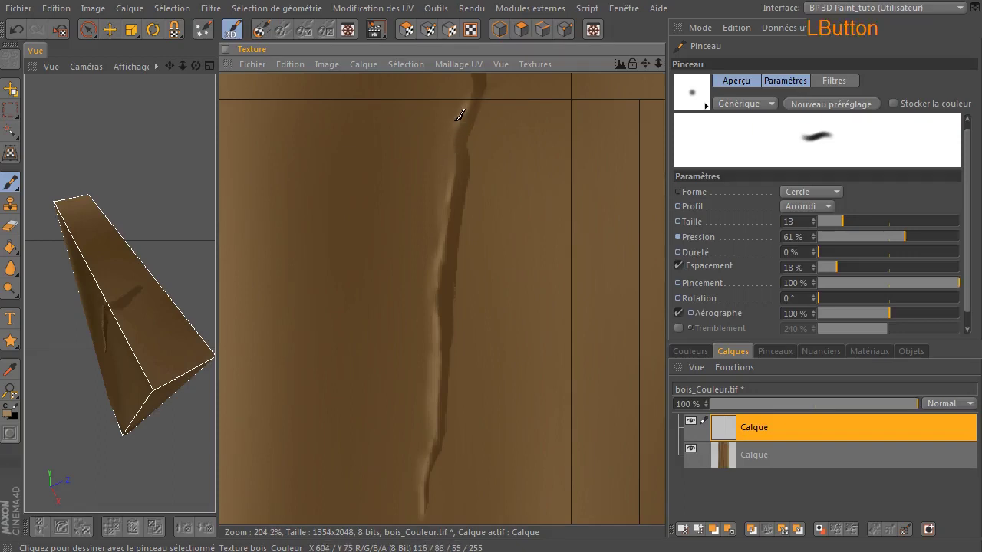
mouse_move(441, 241)
left_mouse_down()
mouse_move(447, 204)
mouse_move(432, 330)
mouse_move(454, 410)
left_mouse_up()
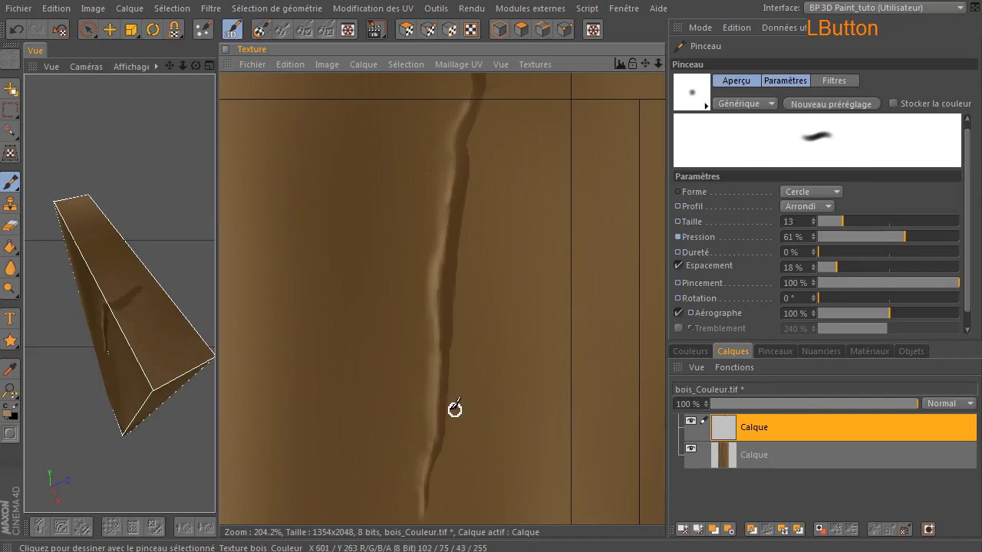
left_click_drag(194, 66, 188, 106)
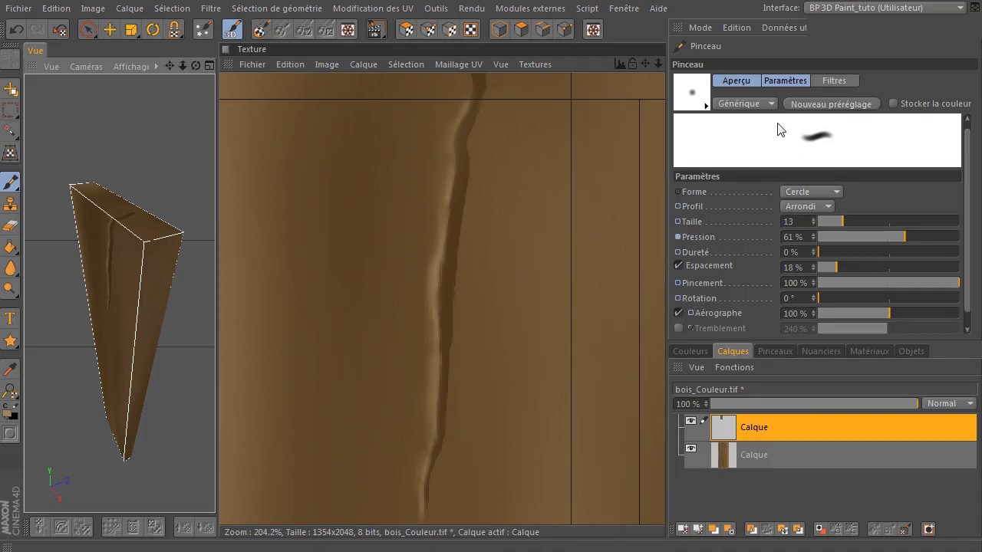
- Set the brush to size 6 and 100% pressure, and brighten the left edge of the crack's upper end
left_click_drag(658, 61, 492, 237)
mouse_move(660, 62)
left_mouse_down()
mouse_move(642, 152)
mouse_move(465, 151)
mouse_move(465, 202)
left_mouse_up()
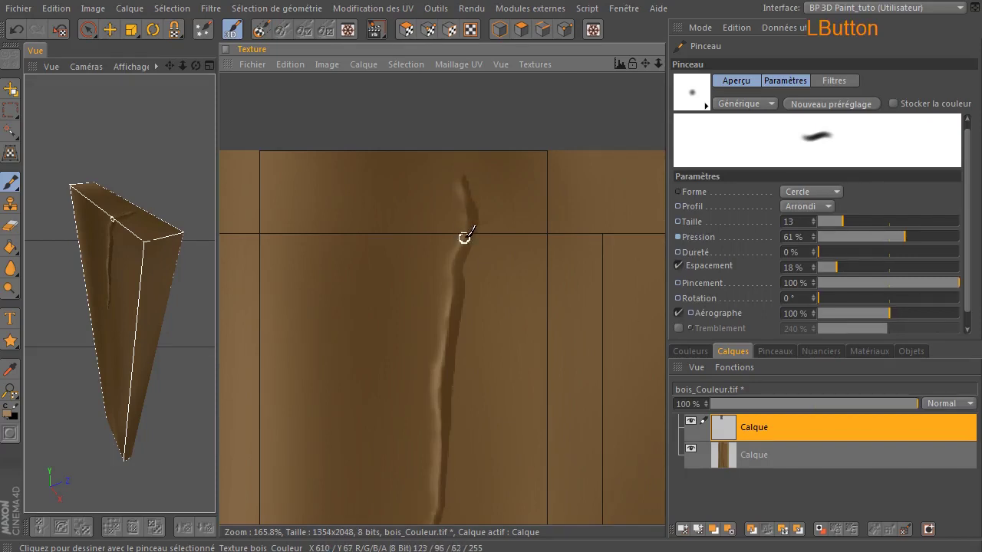
left_click_drag(895, 240, 980, 242)
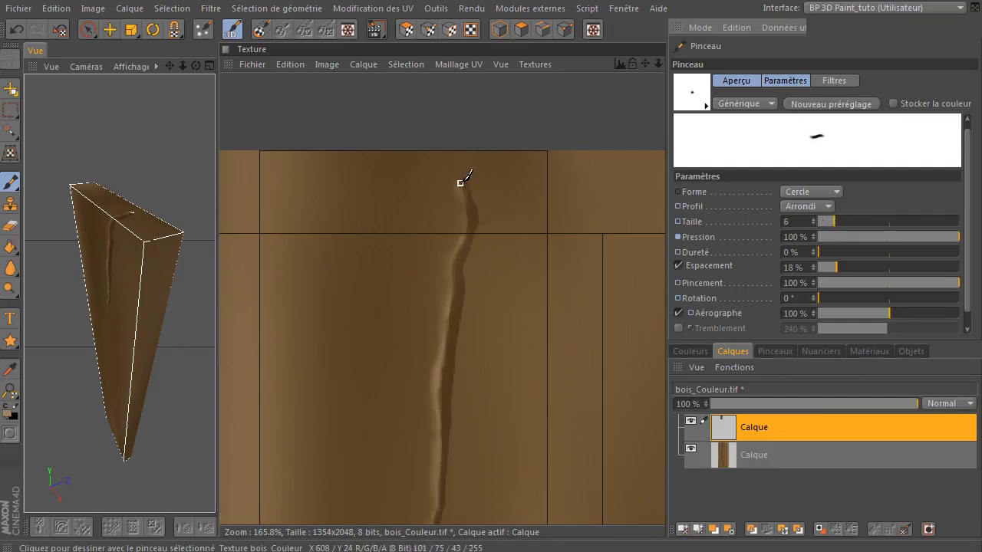
left_click_drag(461, 182, 466, 188)
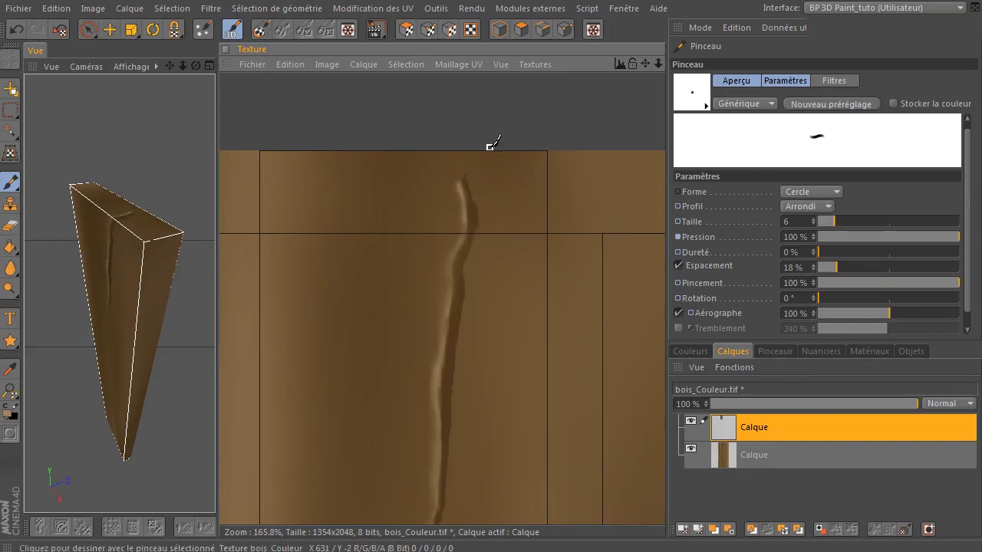
left_click_drag(463, 180, 468, 168)
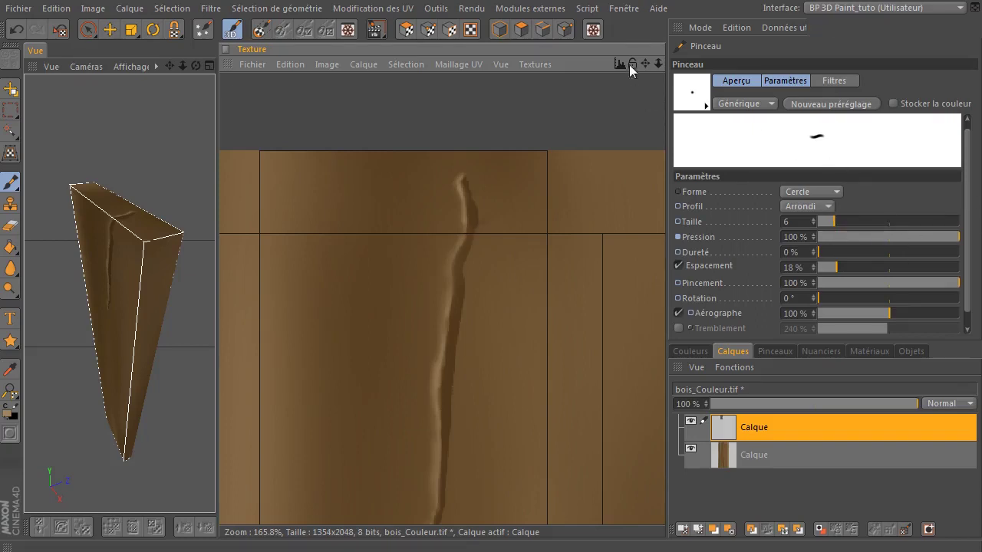
- Sample the dark brown from the swatches painted beside the wood texture as the brush colour
left_click_drag(658, 63, 253, 500)
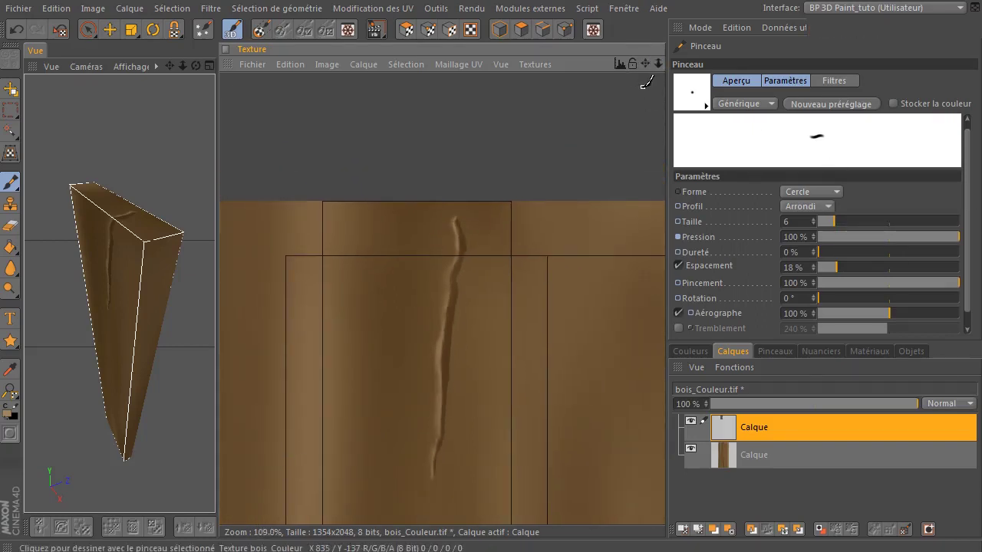
left_click_drag(657, 64, 530, 208)
left_click_drag(658, 69, 583, 151)
left_click_drag(645, 64, 583, 234)
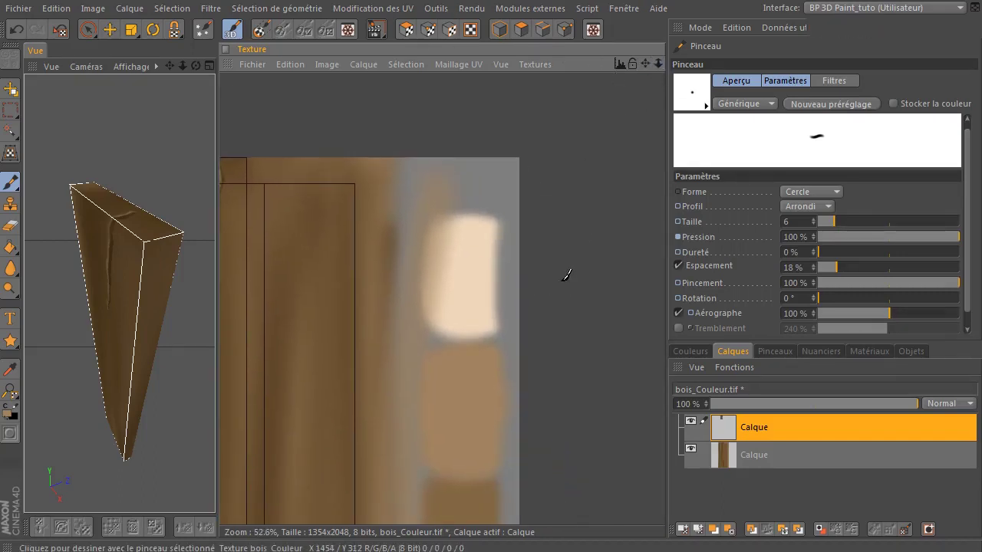
left_click_drag(651, 64, 588, 306)
left_click_drag(652, 64, 550, 239)
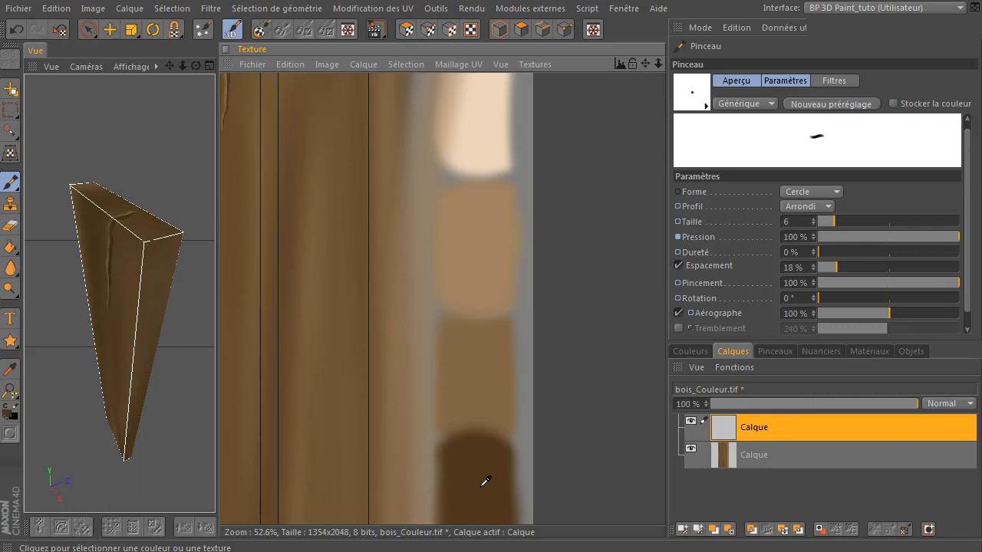
left_click(485, 481, "ctrl")
- Set the brush size to 12 and paint a soft dark brown shadow along the right side of the crack's upper end
mouse_move(646, 61)
left_mouse_down()
mouse_move(664, 219)
mouse_move(649, 332)
left_mouse_up()
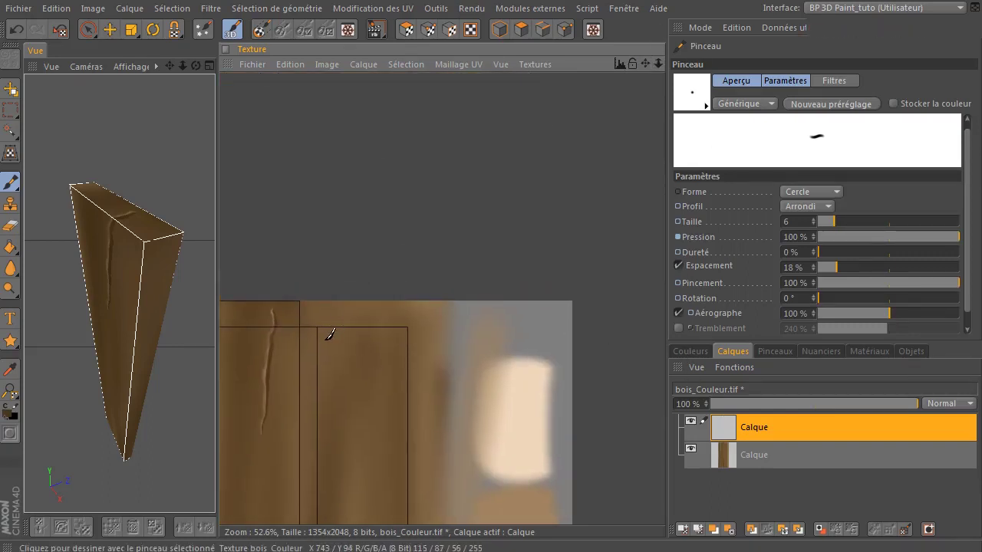
scroll(313, 318, "down", 7)
scroll(337, 315, "up", 12)
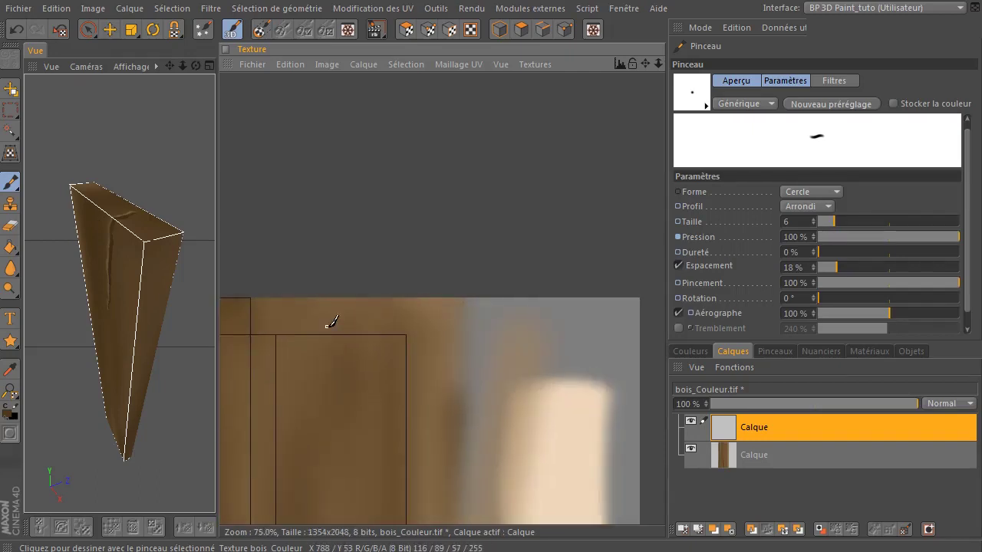
left_click_drag(646, 64, 944, 96)
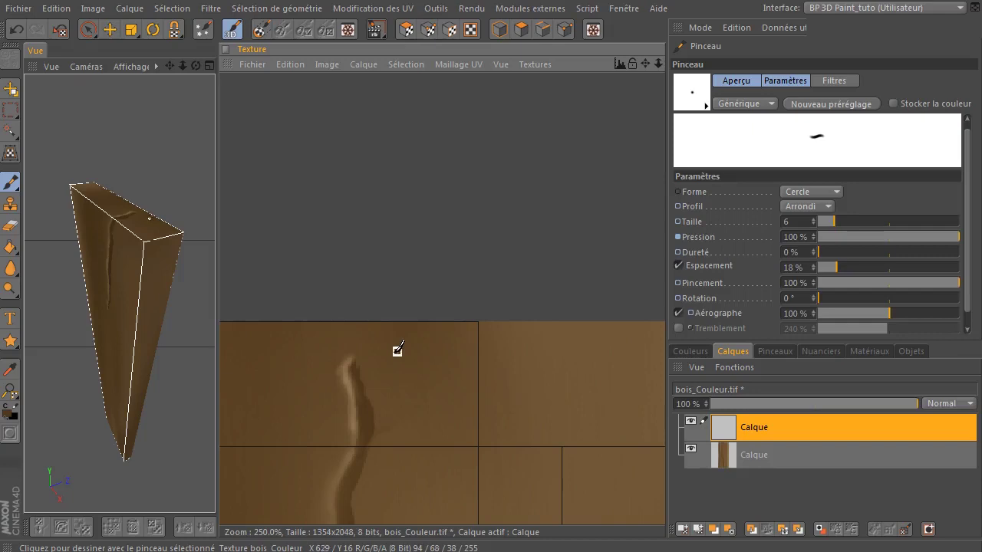
left_click_drag(835, 221, 841, 221)
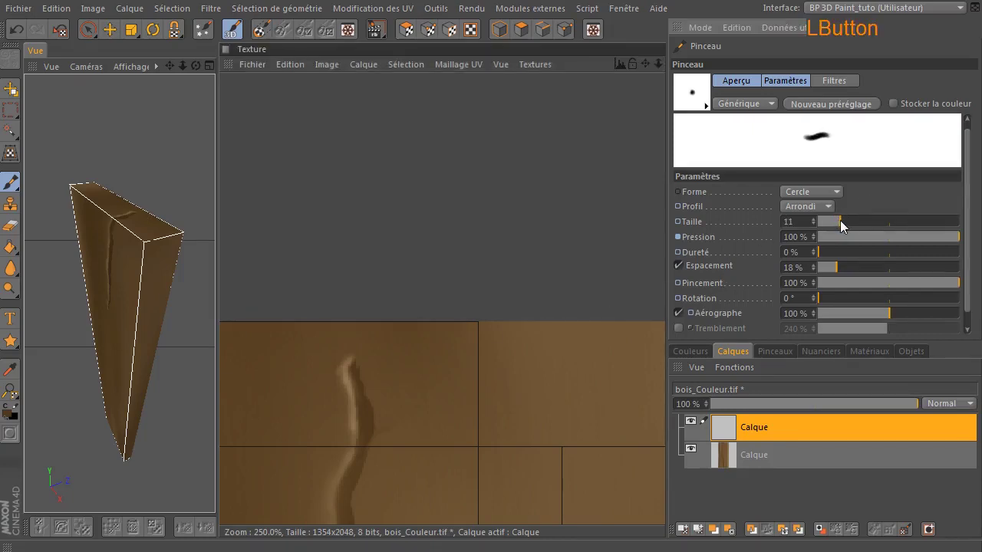
left_click(361, 369)
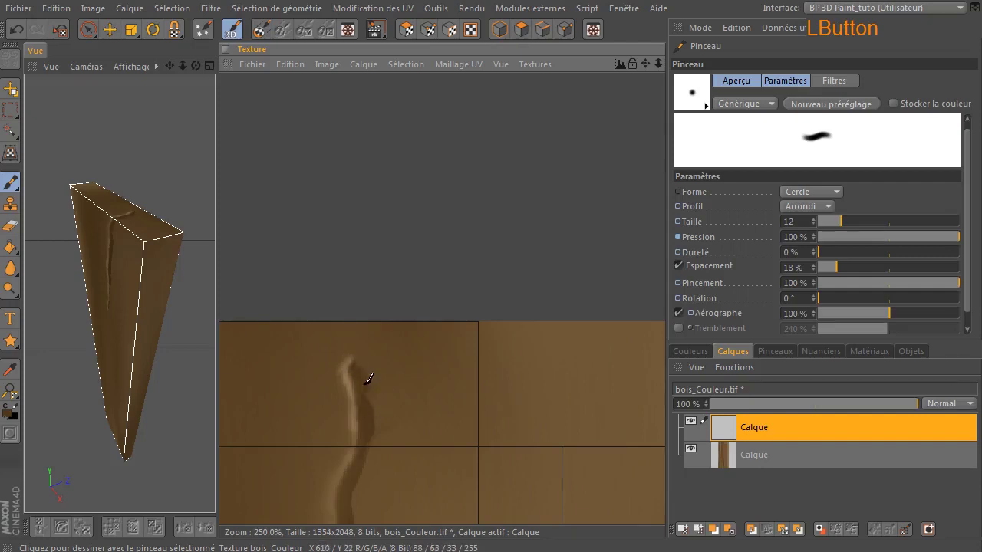
left_click_drag(372, 397, 370, 461)
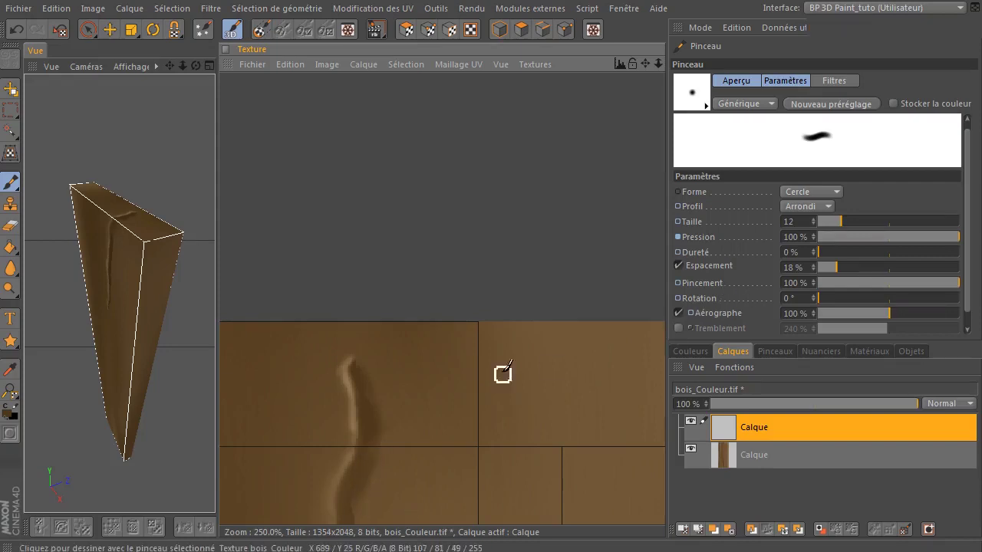
- Continue the dark brown shadow along the right side of the crack, from its upper bend towards the middle
left_click_drag(646, 64, 656, 2)
mouse_move(371, 404)
left_mouse_down()
mouse_move(368, 462)
mouse_move(364, 447)
mouse_move(351, 494)
mouse_move(416, 360)
left_mouse_up()
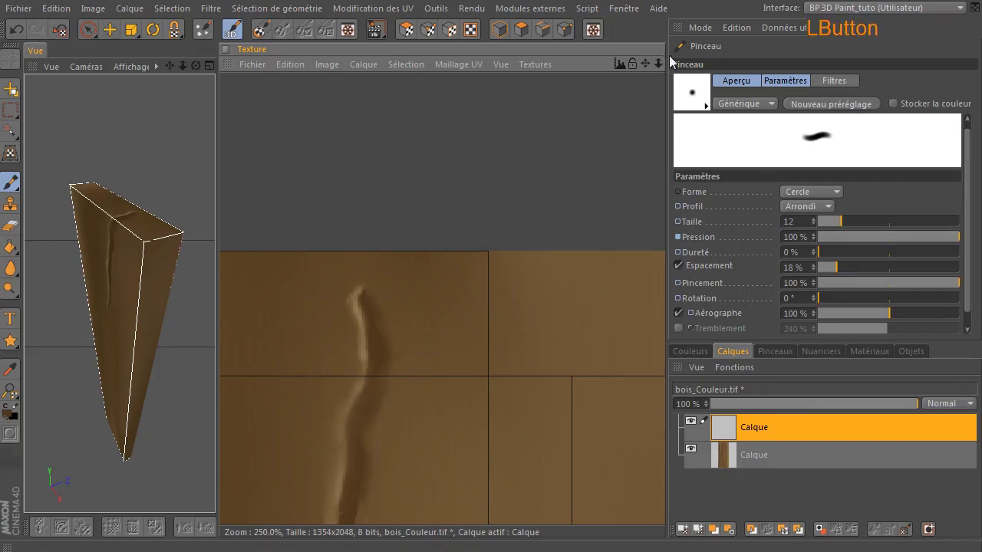
left_click_drag(645, 65, 695, 0)
left_click_drag(646, 61, 682, 0)
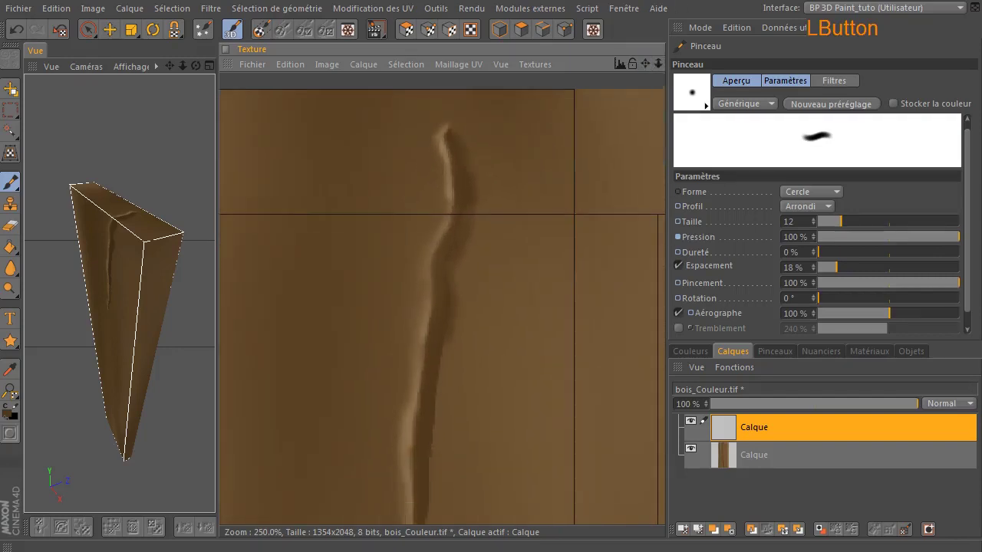
mouse_move(439, 389)
left_mouse_down()
mouse_move(428, 481)
mouse_move(443, 266)
mouse_move(455, 281)
left_mouse_up()
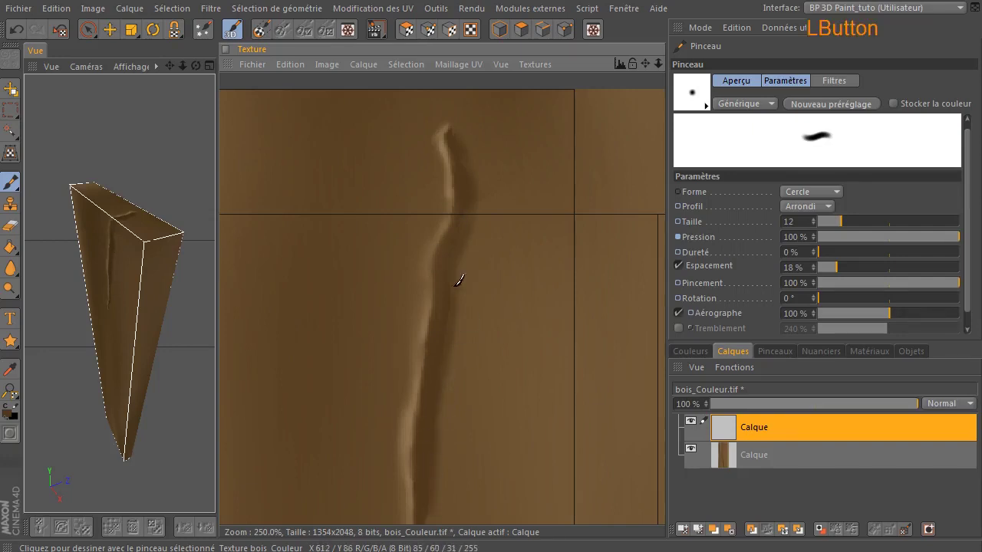
- Extend the dark brown shadow along the right side of the crack's lower half down to its tip
left_click_drag(648, 63, 693, 0)
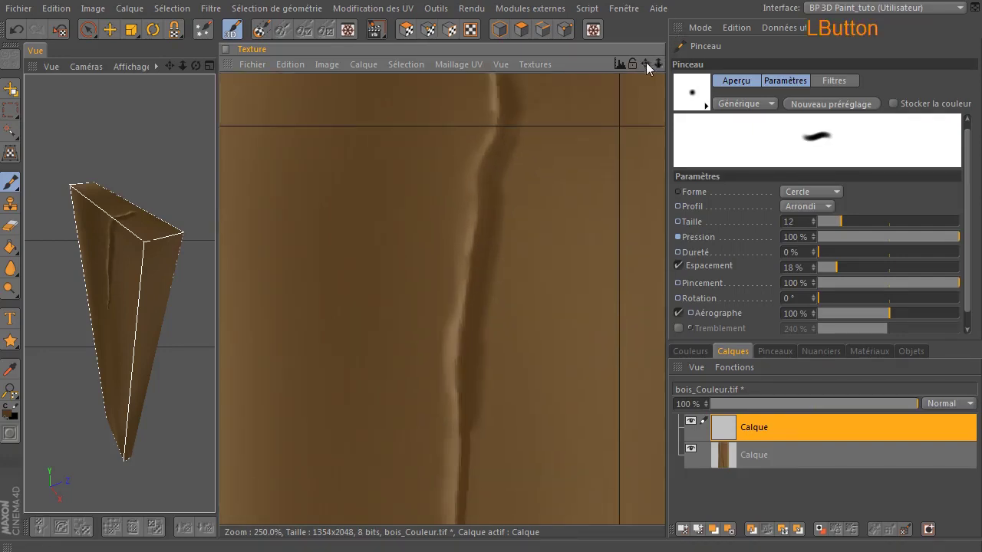
left_click_drag(646, 63, 658, 13)
left_click_drag(486, 375, 476, 456)
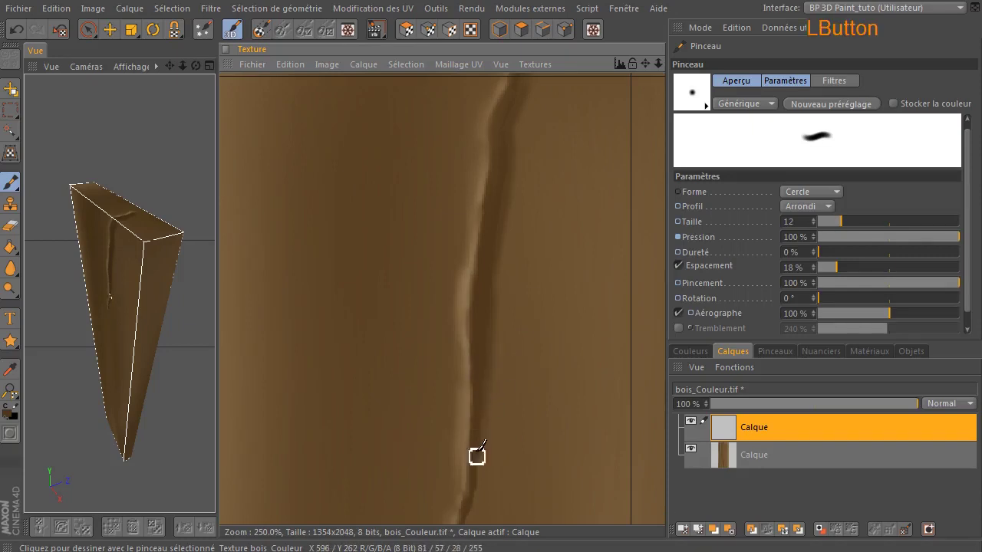
left_click_drag(646, 64, 669, 0)
left_click_drag(493, 374, 476, 486)
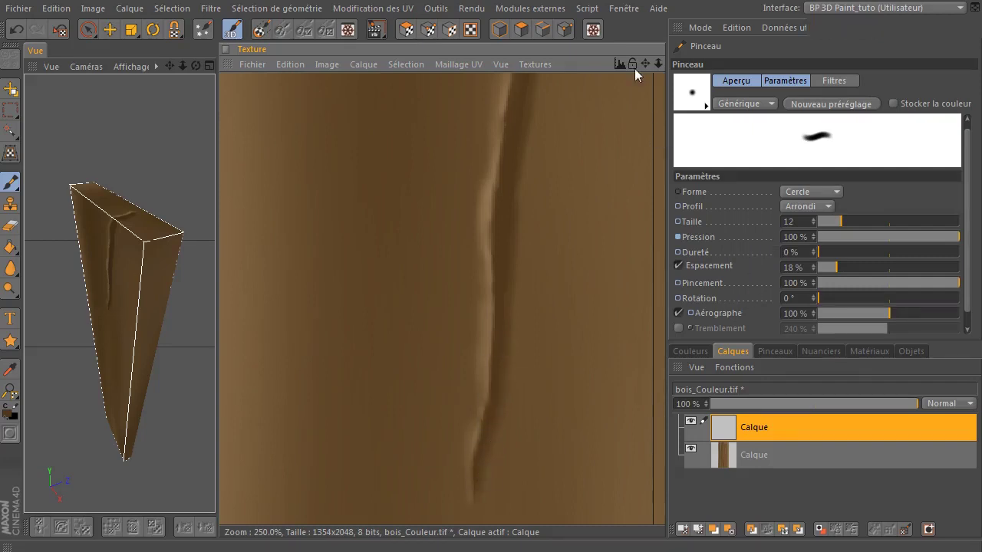
- Sample the near-black brown from the lowest swatch beside the wood texture as the brush colour
left_click_drag(653, 63, 330, 429)
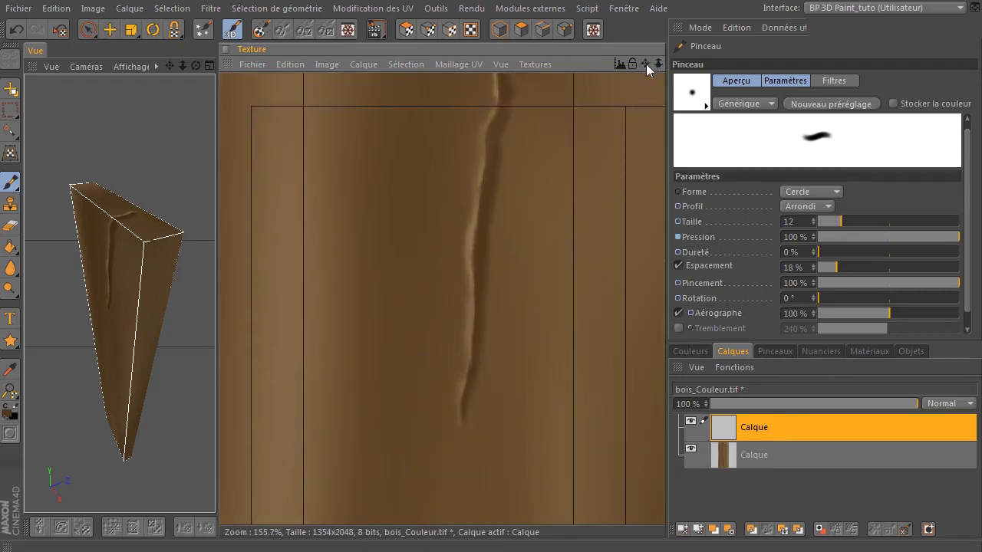
left_click_drag(656, 61, 721, 114)
left_click_drag(662, 65, 526, 303)
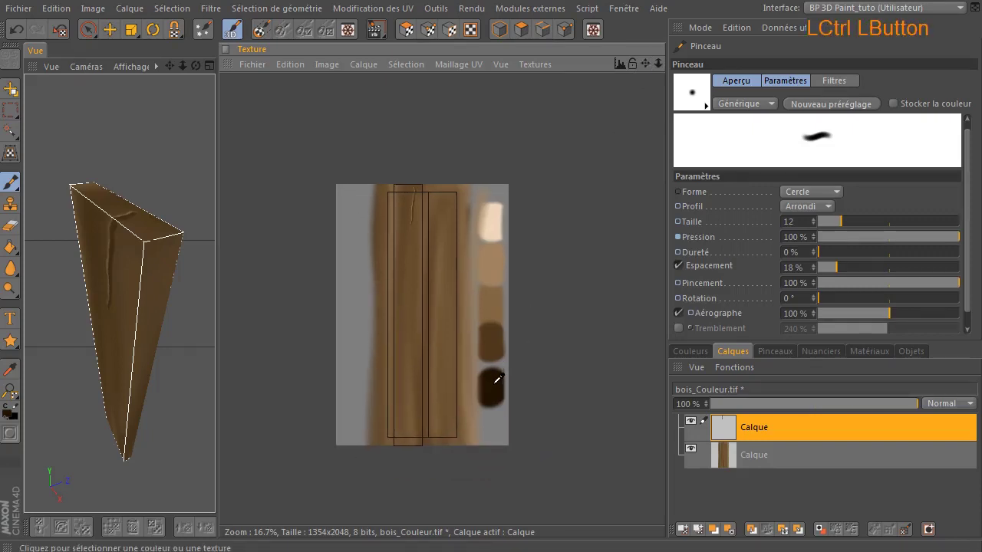
- Set the brush size to 7 and paint a thin near-black line inside the crack's upper part
scroll(409, 210, "up", 3)
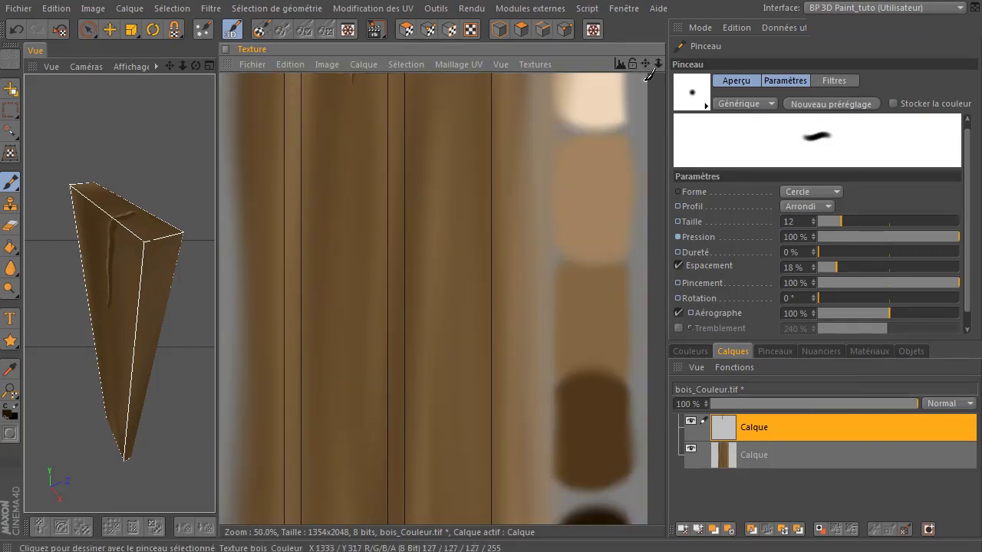
left_click_drag(645, 64, 766, 392)
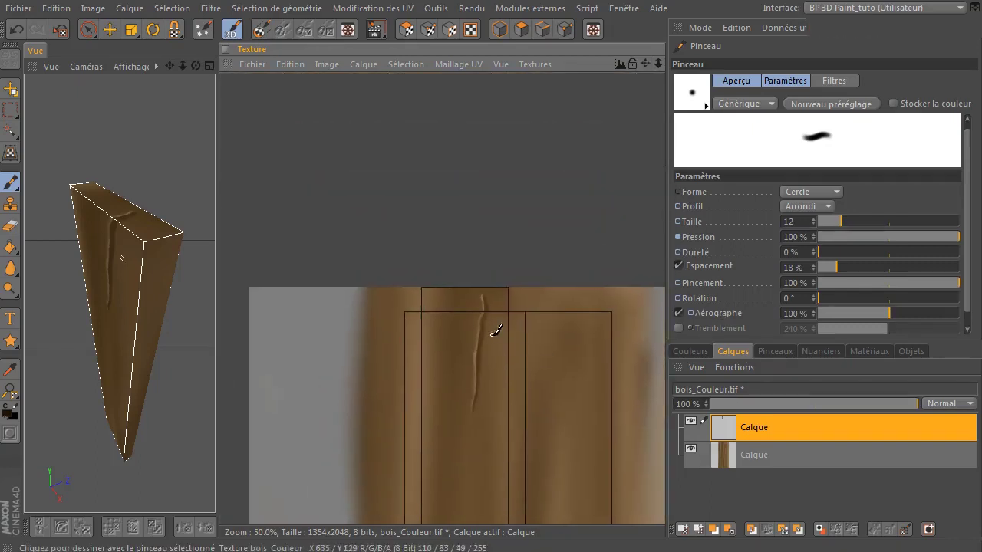
scroll(483, 326, "up", 3)
left_click_drag(647, 67, 548, 48)
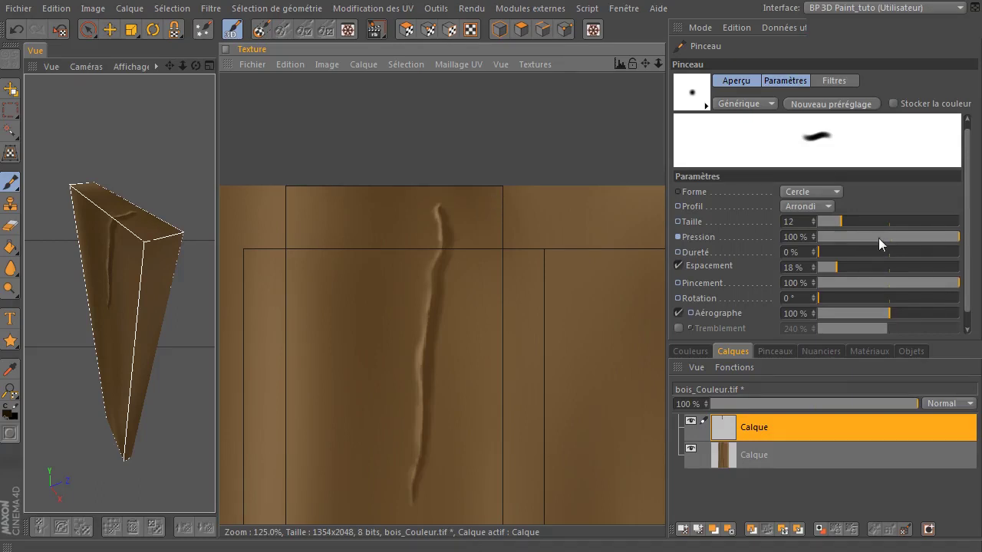
left_click_drag(839, 221, 832, 211)
left_click_drag(664, 62, 865, 39)
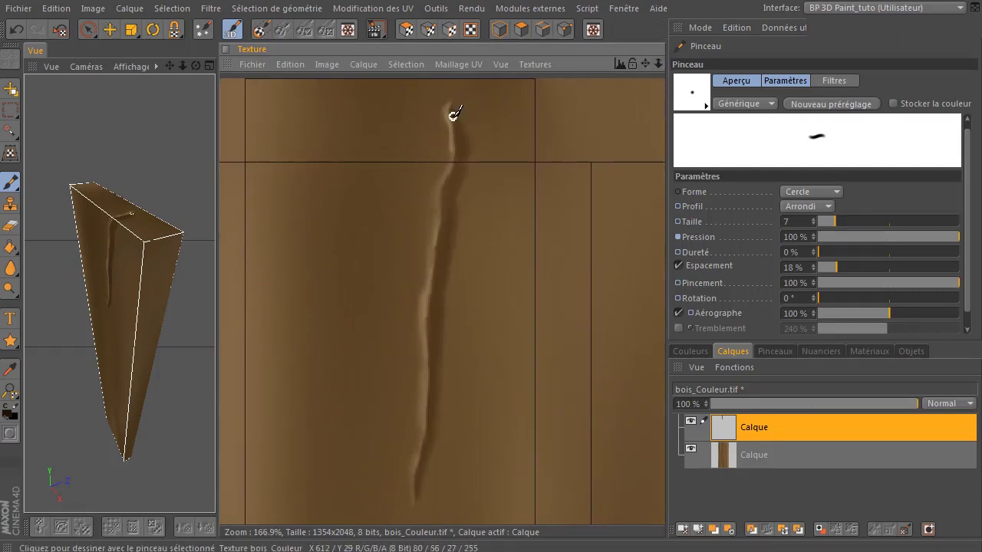
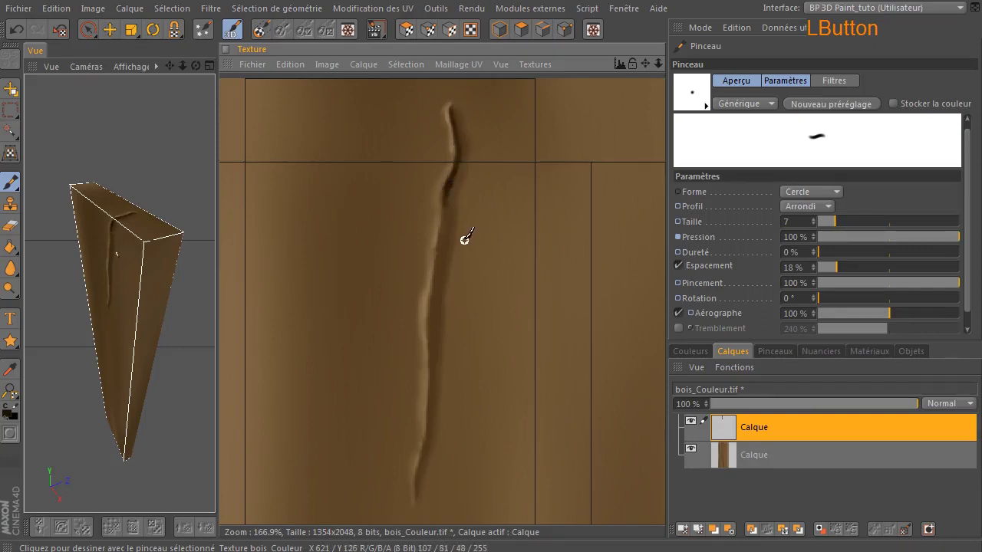
mouse_move(447, 219)
left_mouse_down()
mouse_move(451, 199)
mouse_move(438, 276)
left_mouse_up()
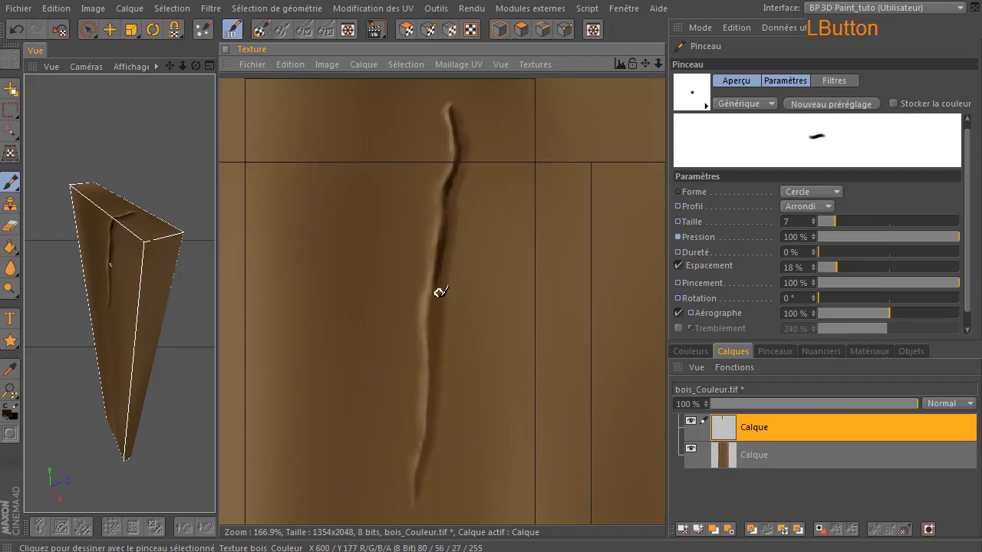
- Continue the near-black line down to the crack's lower tip and darken the middle and upper end again
left_click_drag(439, 278, 435, 282)
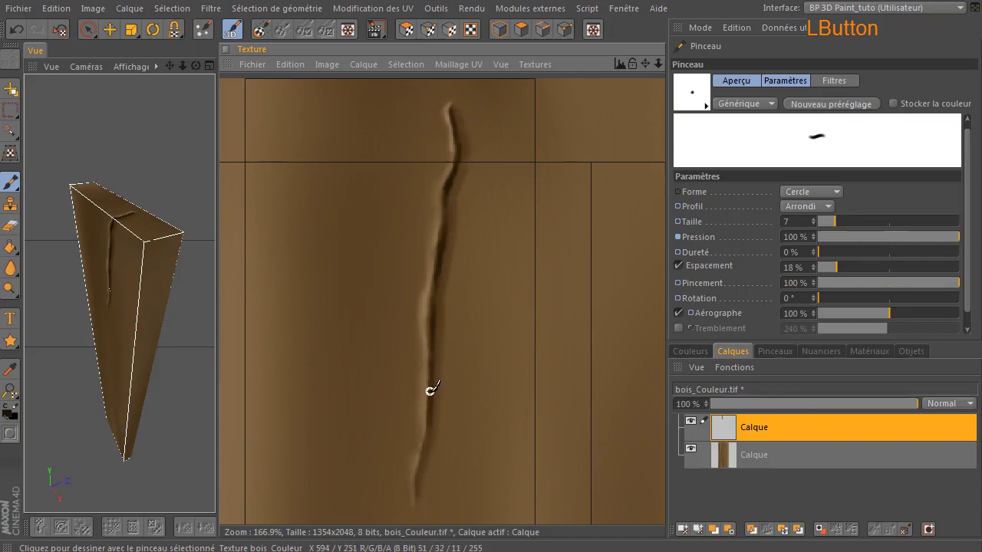
left_click_drag(428, 434, 416, 471)
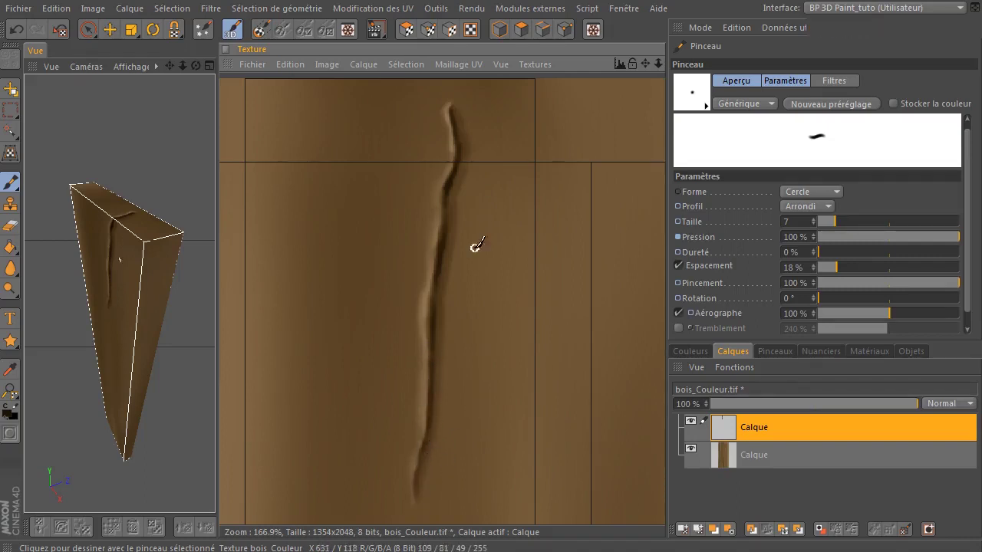
left_click_drag(437, 278, 432, 297)
mouse_move(442, 199)
left_mouse_down()
mouse_move(452, 195)
mouse_move(448, 184)
mouse_move(446, 203)
left_mouse_up()
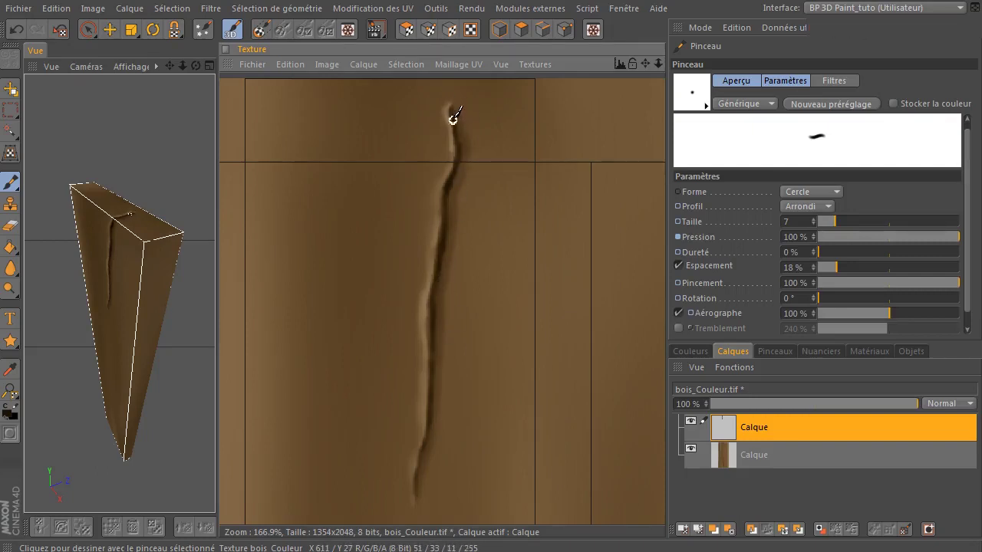
left_click_drag(453, 119, 460, 154)
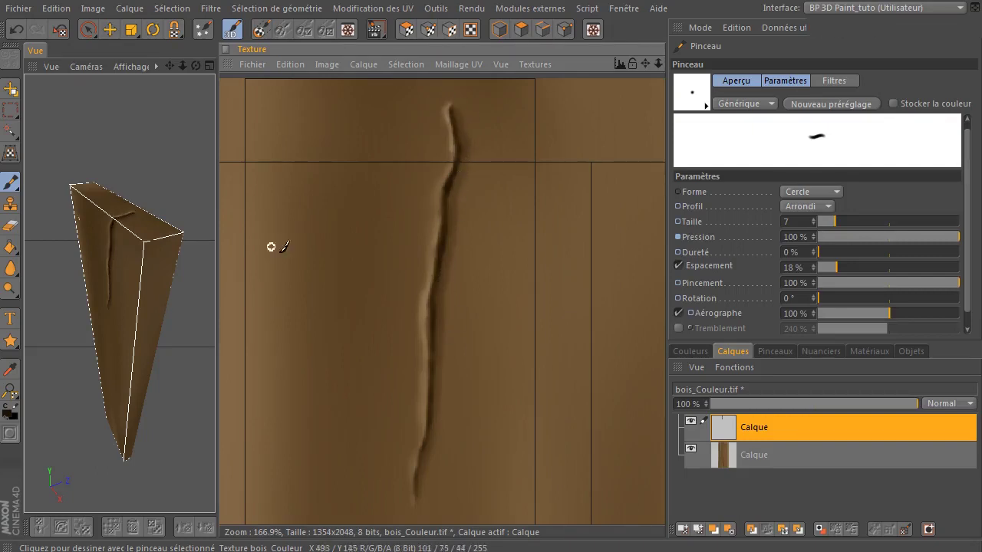
mouse_move(197, 66)
left_mouse_down()
mouse_move(209, 32)
mouse_move(196, 67)
mouse_move(151, 72)
mouse_move(212, 52)
mouse_move(212, 73)
left_mouse_up()
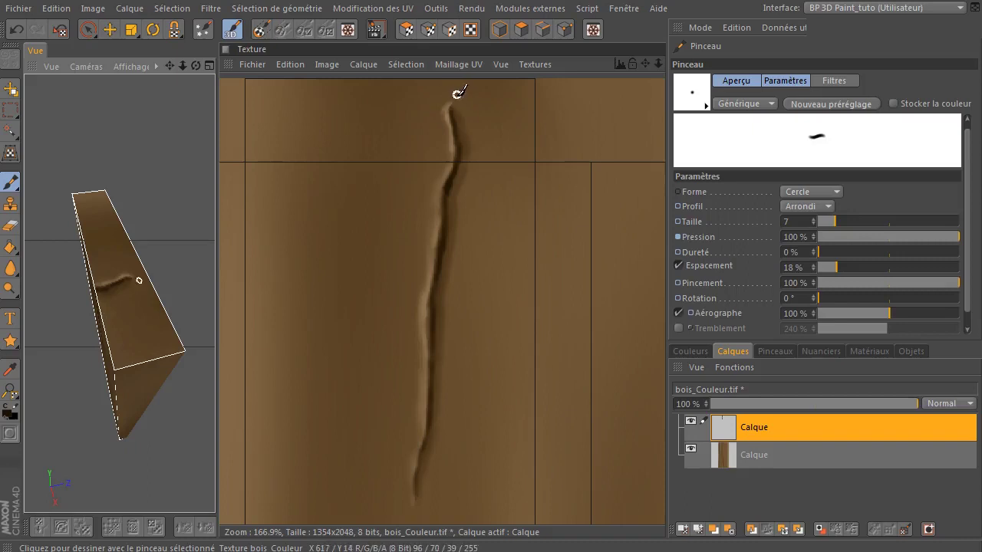
- Set the Eraser size to 26 and erase around the crack's upper tip so it tapers to a fine point
left_click(11, 225)
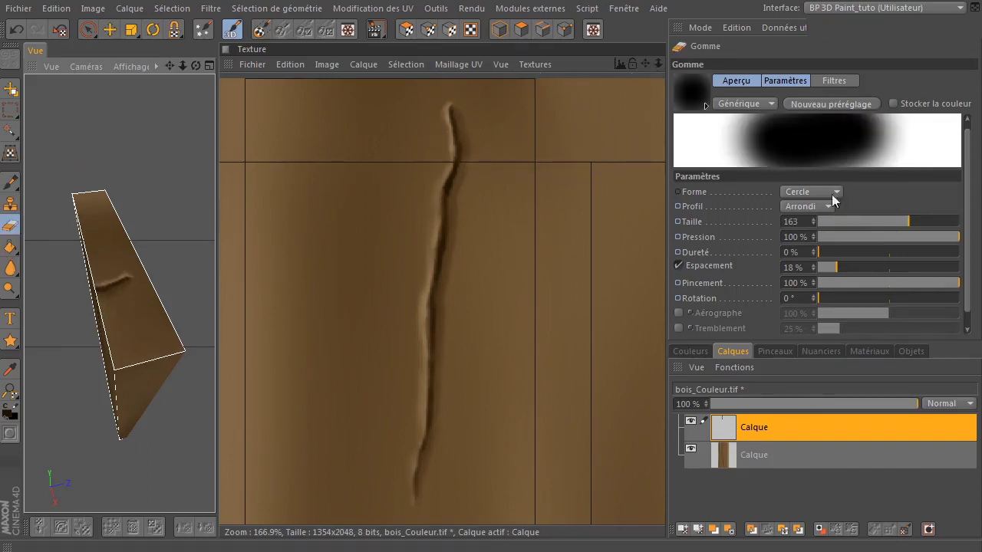
left_click_drag(893, 221, 853, 222)
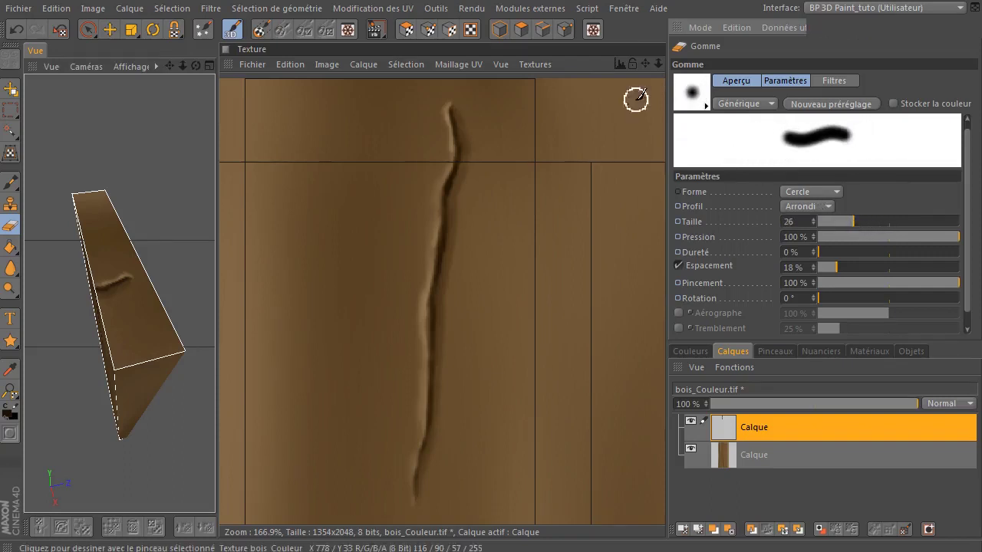
left_click_drag(645, 63, 638, 200)
left_click_drag(659, 63, 704, 62)
mouse_move(417, 157)
left_mouse_down()
mouse_move(418, 204)
mouse_move(438, 135)
left_mouse_up()
mouse_move(423, 175)
left_mouse_down()
mouse_move(436, 174)
mouse_move(446, 115)
left_mouse_up()
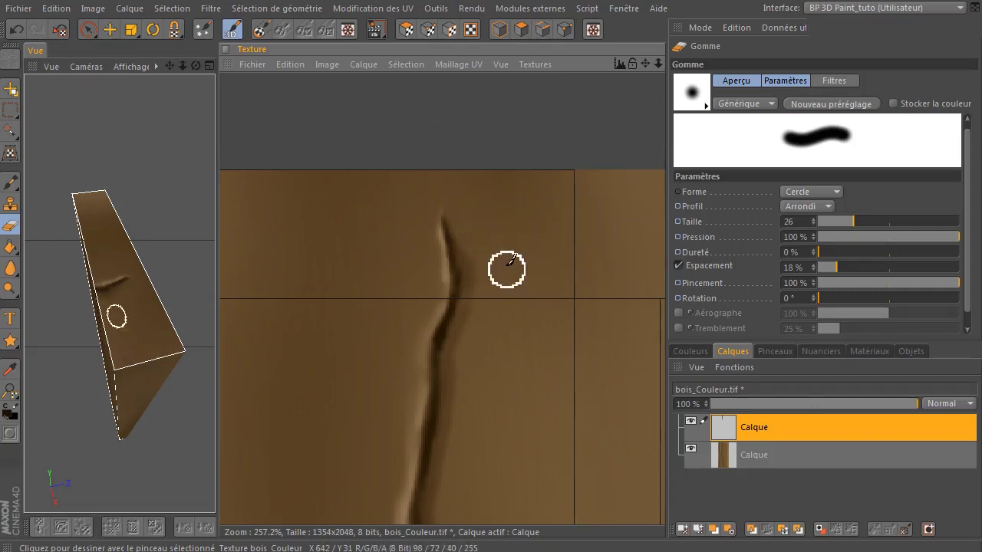
- Clean up the outer edge of the shadow beside the crack's middle with the Eraser, checking the plank in the 3D view
left_click_drag(645, 63, 658, 39)
left_click_drag(505, 375, 509, 323)
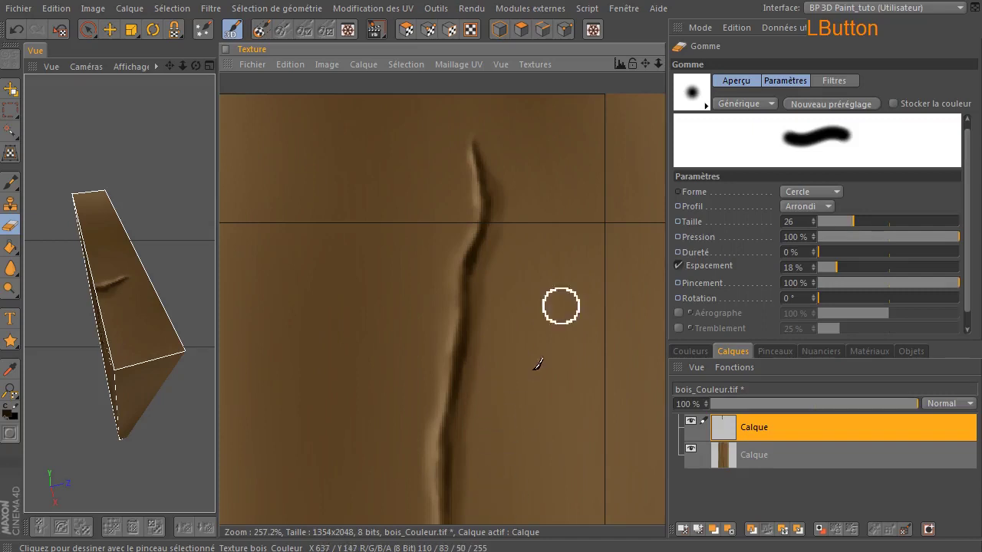
left_click_drag(648, 60, 662, 0)
left_click_drag(654, 49, 636, 77)
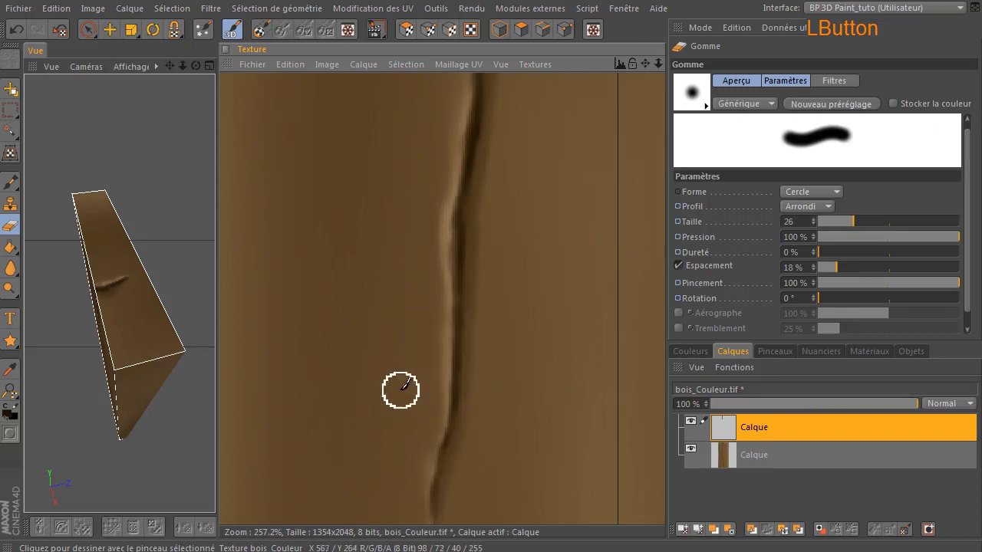
left_click_drag(195, 65, 149, 73)
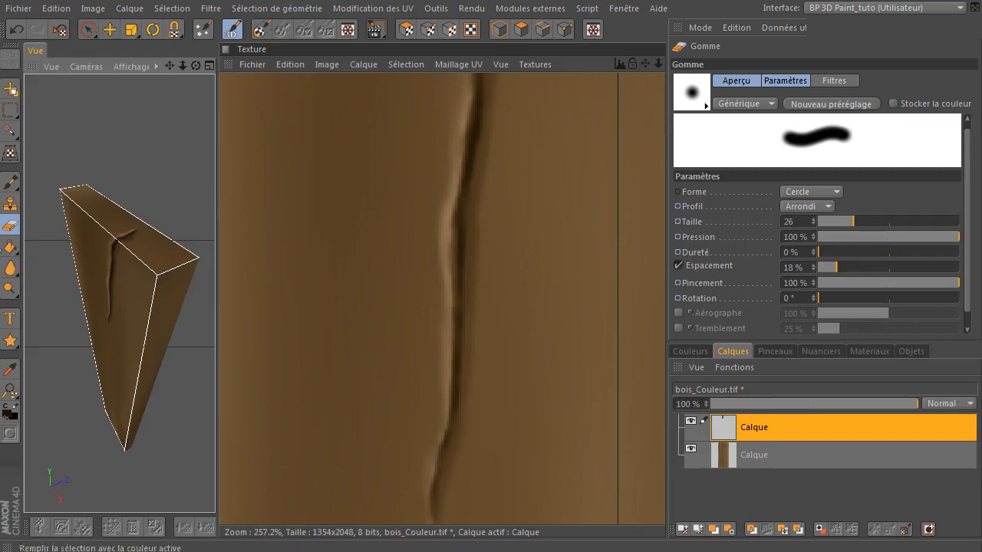
- Lighten a short stretch of the highlight at the crack's middle with the Dodge tool at size 10, set to midtones
left_click(10, 289)
left_click_drag(9, 290, 30, 302)
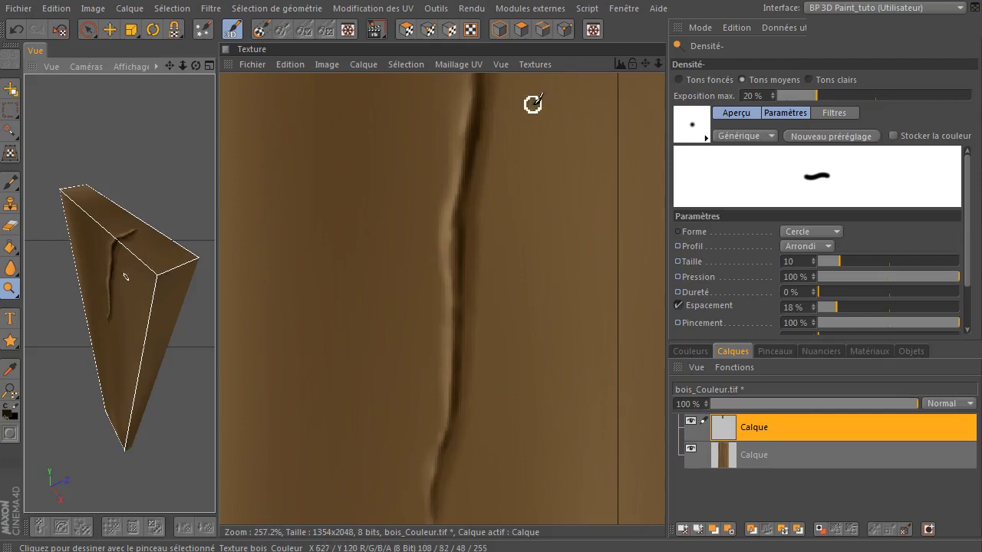
mouse_move(649, 63)
left_mouse_down()
mouse_move(651, 96)
mouse_move(612, 161)
left_mouse_up()
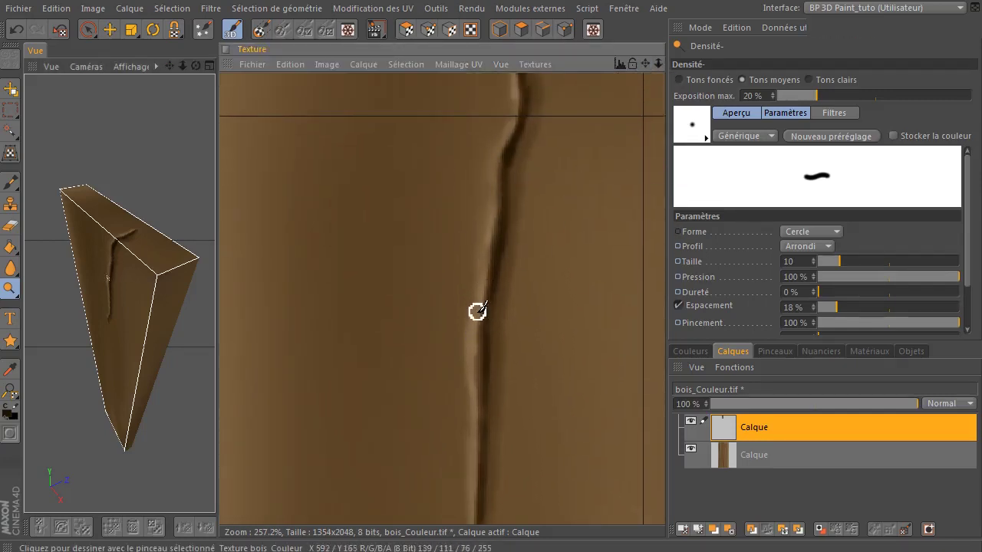
left_click_drag(481, 287, 479, 297)
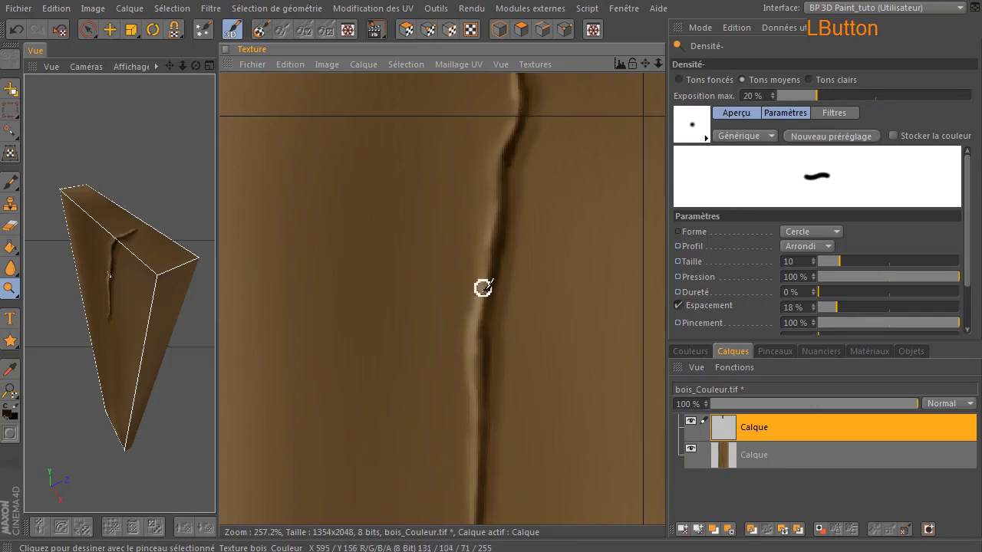
- Load the soft tapered brush preset at size 25 and lighten the highlight along the crack's middle and upper part
left_click(843, 261)
left_click(697, 130)
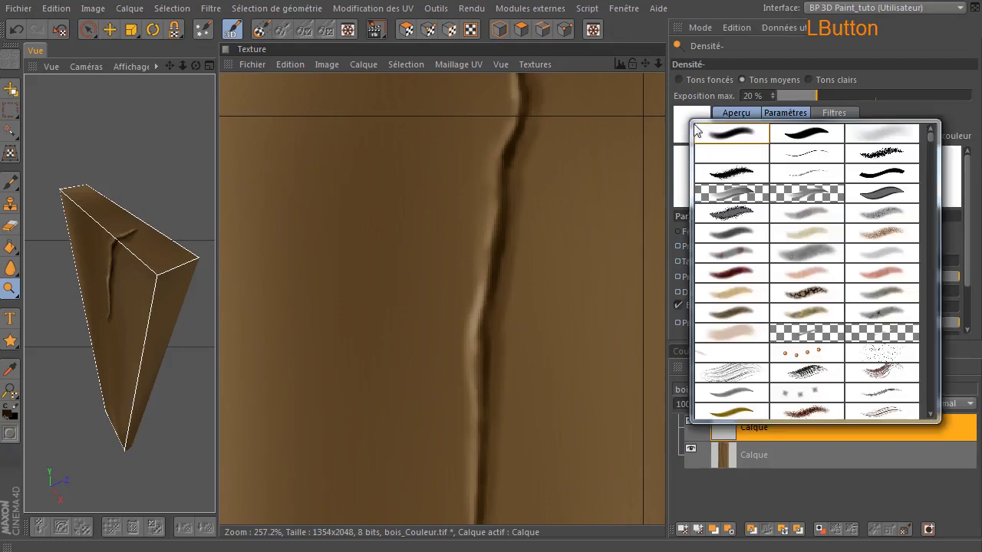
left_click(763, 135)
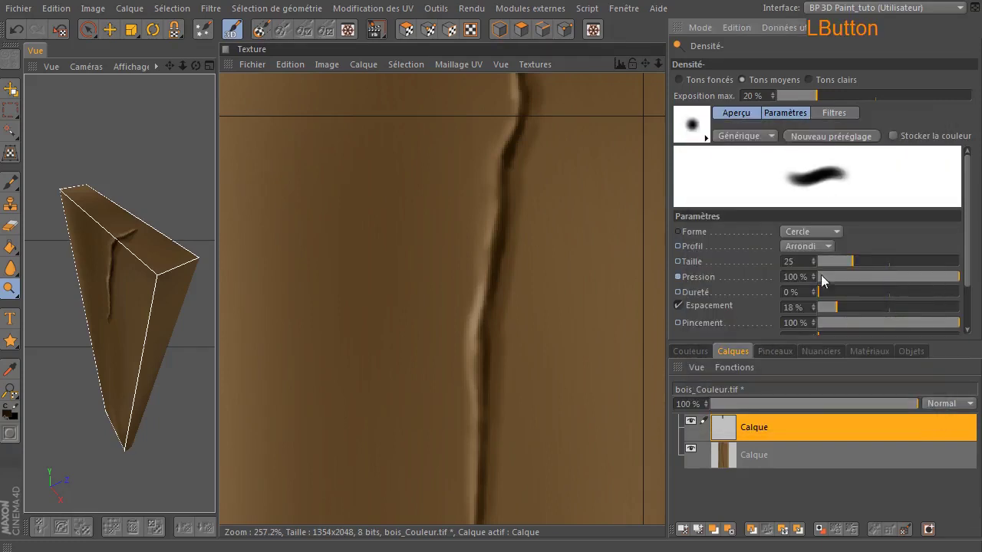
left_click_drag(478, 306, 479, 391)
mouse_move(503, 488)
left_mouse_down()
mouse_move(513, 252)
mouse_move(541, 294)
left_mouse_up()
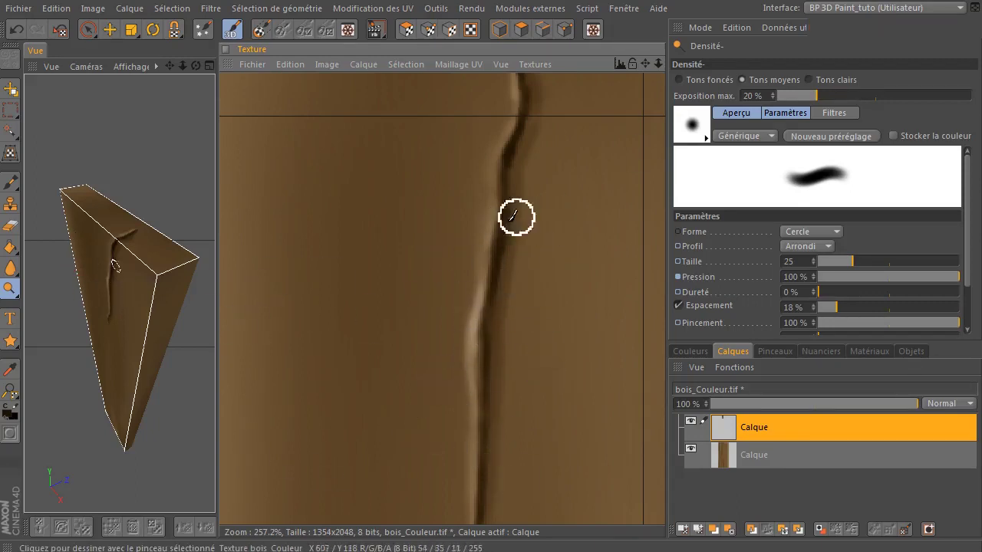
mouse_move(506, 136)
left_mouse_down()
mouse_move(509, 127)
mouse_move(493, 184)
mouse_move(508, 127)
mouse_move(491, 158)
mouse_move(498, 246)
mouse_move(494, 156)
mouse_move(493, 235)
mouse_move(498, 195)
left_mouse_up()
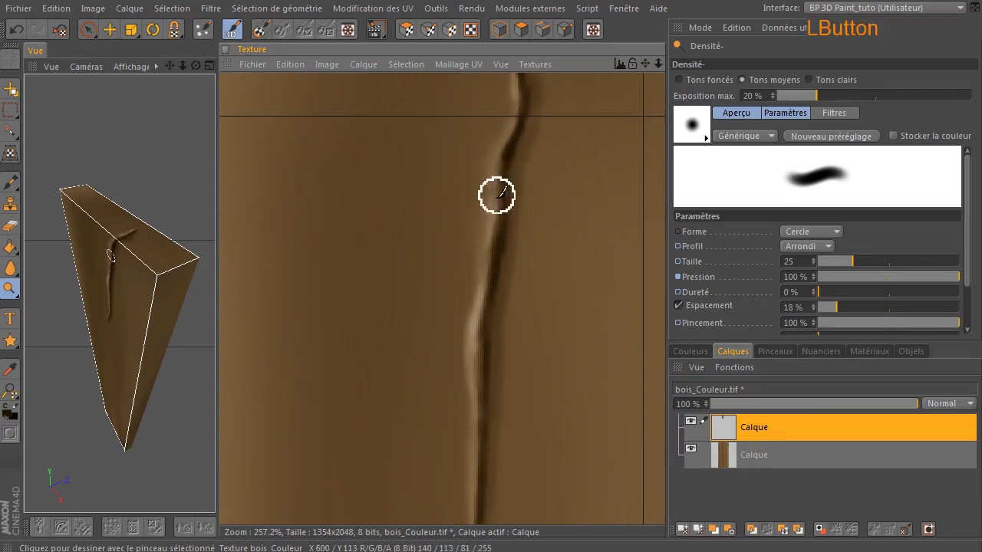
mouse_move(500, 408)
left_mouse_down()
mouse_move(539, 159)
mouse_move(599, 175)
left_mouse_up()
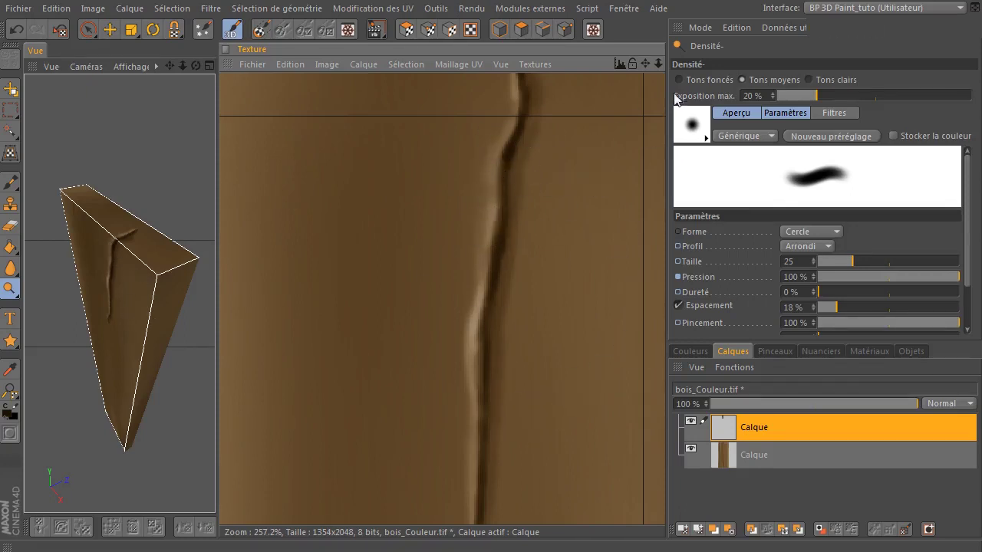
- Lighten the highlight along the crack's lower part with several dodge strokes and undo the last stroke
left_click_drag(640, 63, 597, 213)
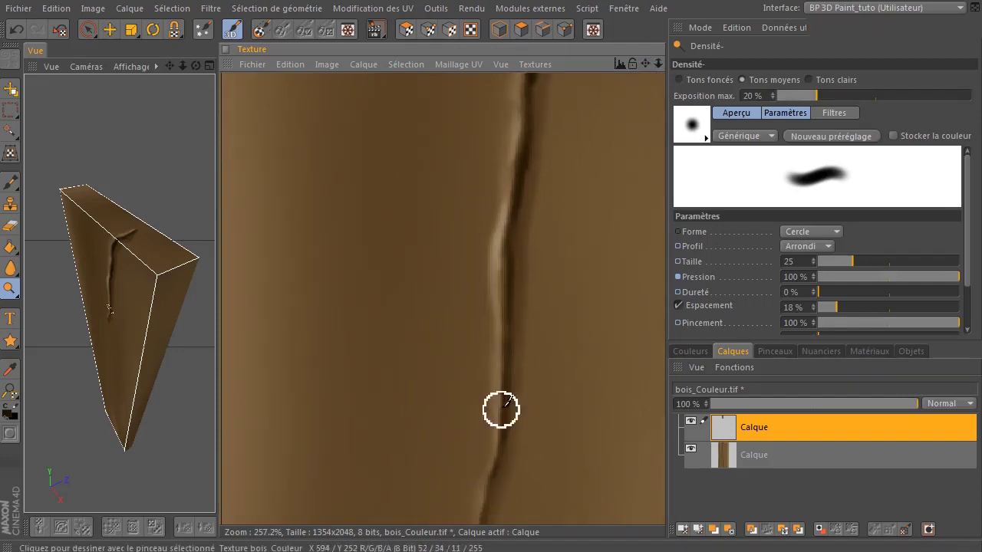
left_click_drag(497, 376, 492, 438)
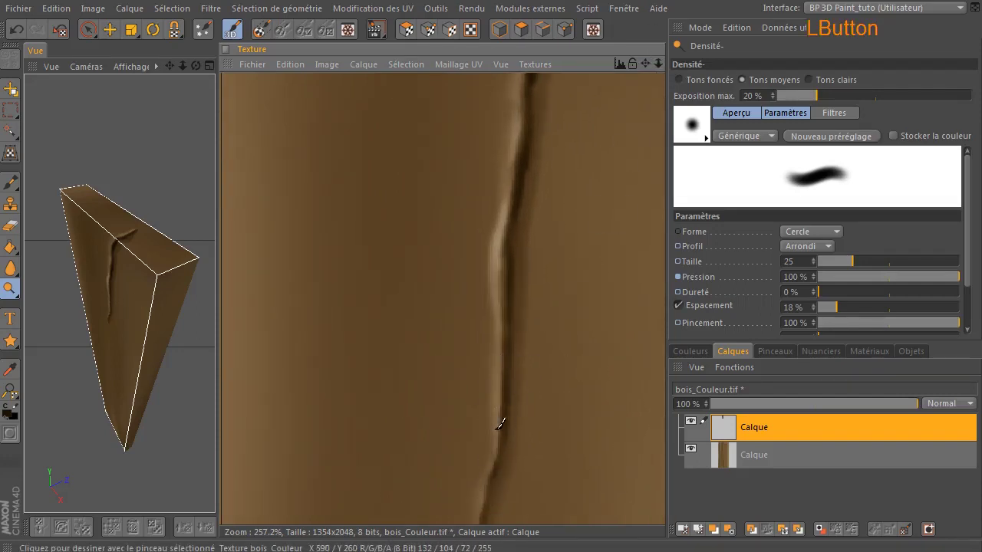
left_click_drag(486, 472, 492, 469)
mouse_move(491, 397)
left_mouse_down()
mouse_move(493, 383)
mouse_move(492, 450)
mouse_move(498, 422)
mouse_move(484, 491)
left_mouse_up()
left_click_drag(498, 443, 497, 446)
mouse_move(493, 407)
left_mouse_down()
mouse_move(500, 402)
mouse_move(491, 437)
mouse_move(503, 407)
left_mouse_up()
mouse_move(501, 497)
left_mouse_down()
mouse_move(484, 467)
mouse_move(493, 471)
left_mouse_up()
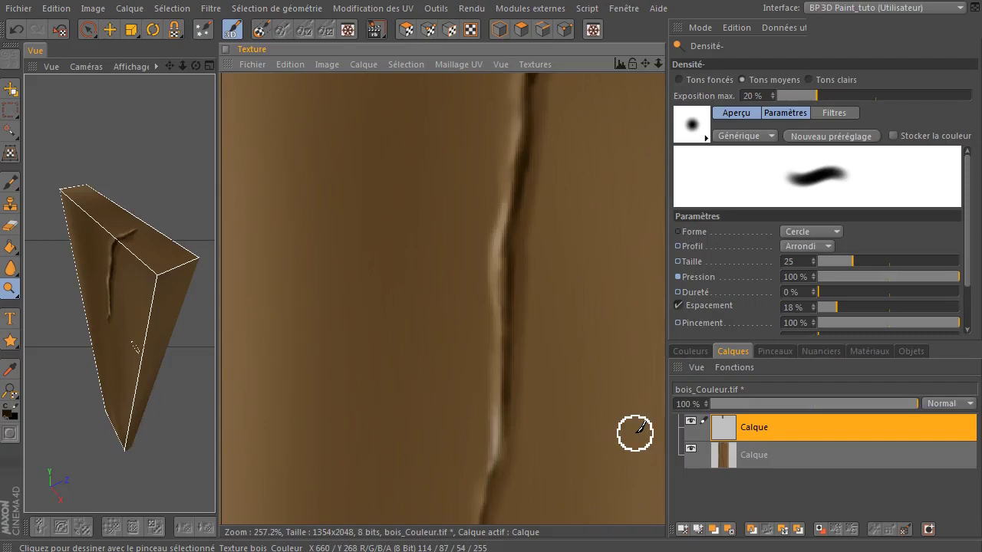
key("ctrl")
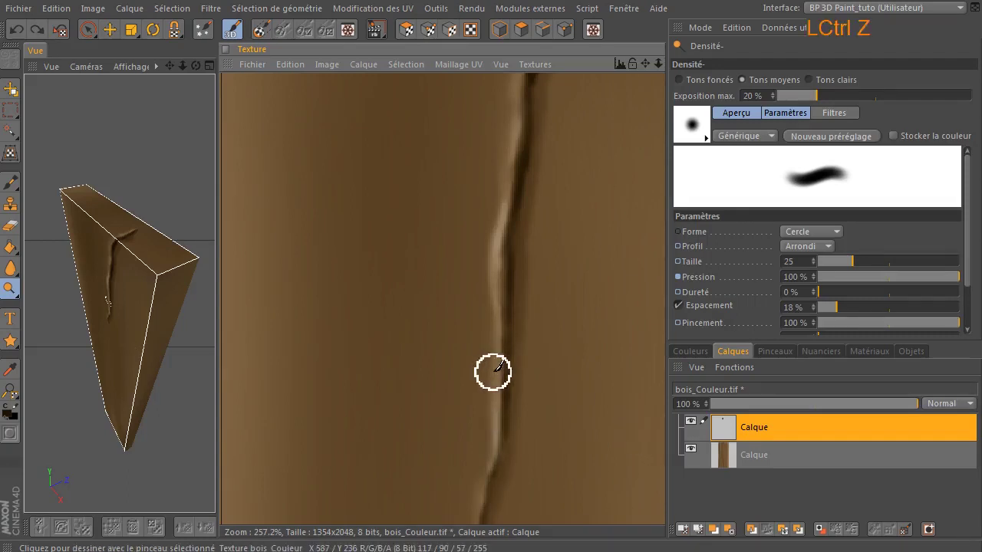
- Raise the maximum exposure to 24% and lighten more spots of the highlight from the crack's lower end to its upper bend
left_click_drag(819, 95, 824, 93)
mouse_move(495, 452)
left_mouse_down()
mouse_move(482, 496)
mouse_move(492, 519)
left_mouse_up()
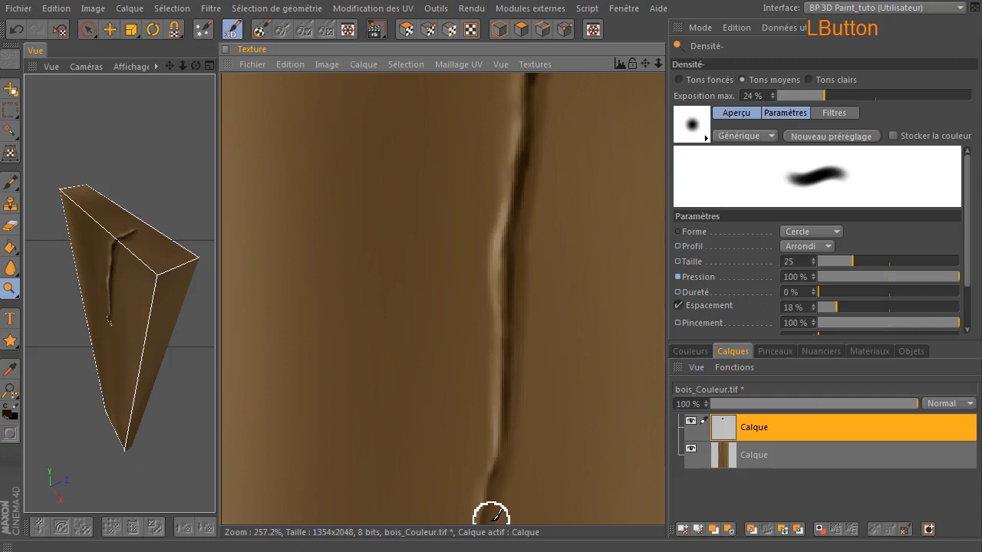
mouse_move(495, 311)
left_mouse_down()
mouse_move(501, 340)
mouse_move(502, 223)
mouse_move(522, 125)
mouse_move(513, 118)
mouse_move(507, 200)
left_mouse_up()
left_click_drag(658, 64, 473, 268)
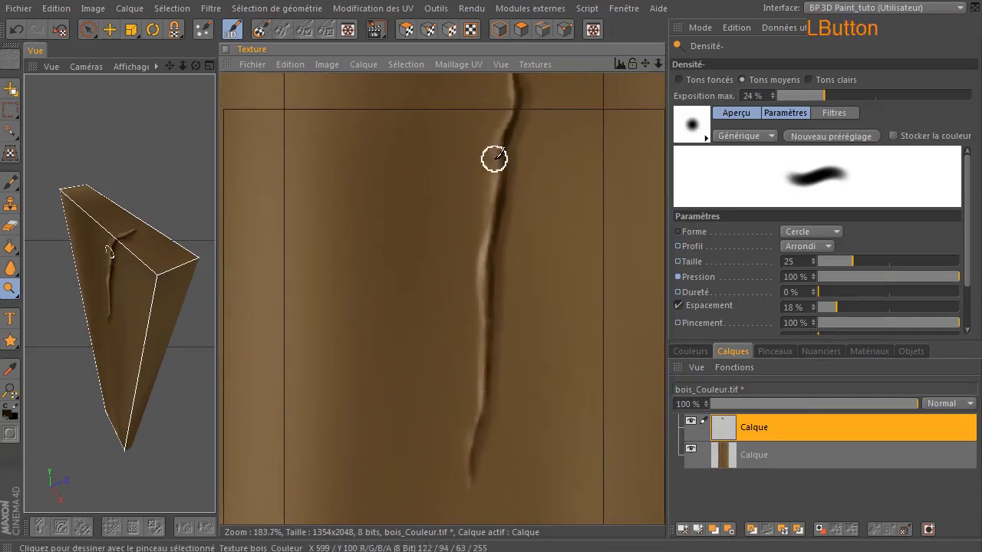
left_click_drag(508, 119, 493, 177)
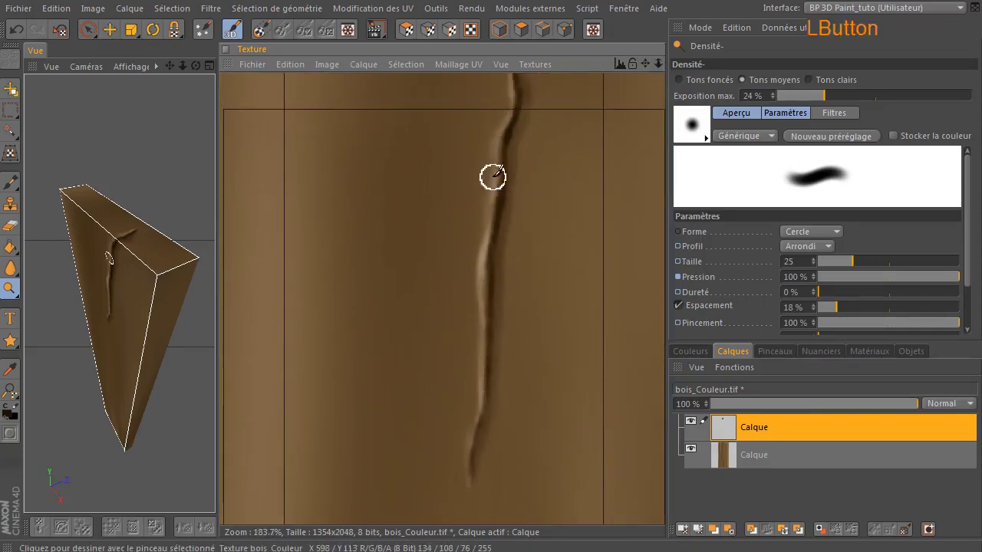
- Examine the crack on the plank in the 3D view and at several scales across the whole wood texture
left_click_drag(649, 64, 625, 123)
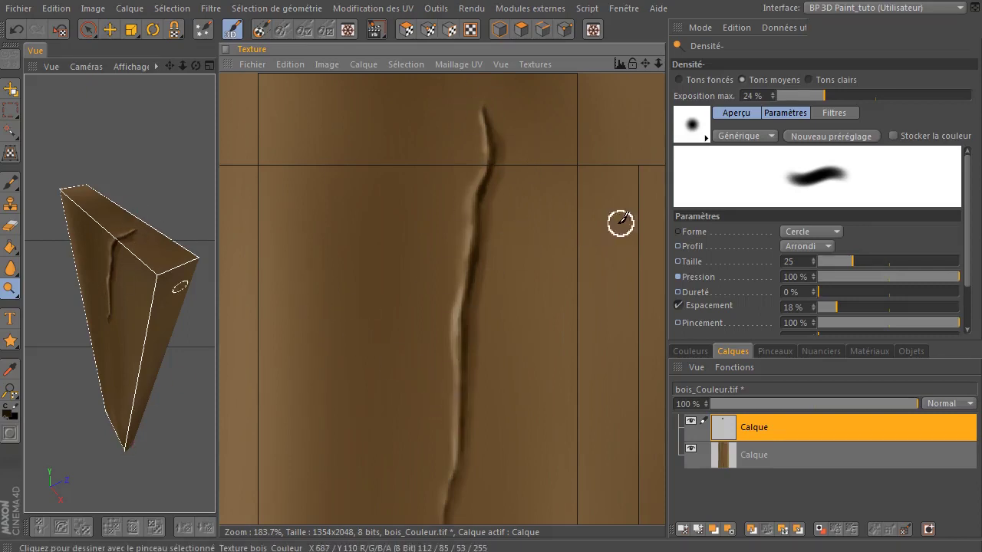
mouse_move(194, 67)
left_mouse_down()
mouse_move(205, 47)
mouse_move(185, 107)
mouse_move(199, 90)
mouse_move(151, 126)
mouse_move(140, 78)
mouse_move(110, 99)
left_mouse_up()
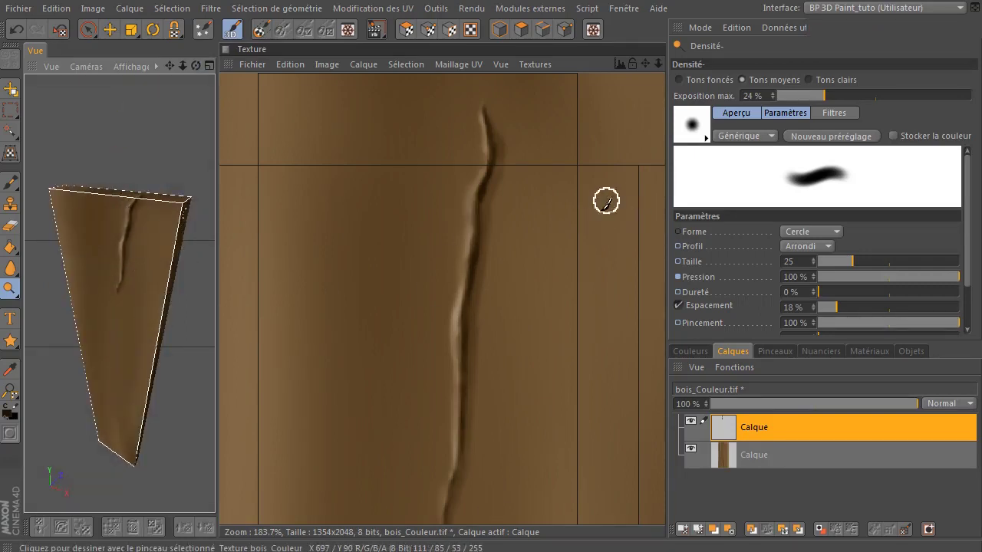
left_click_drag(653, 62, 373, 438)
left_click_drag(656, 58, 449, 235)
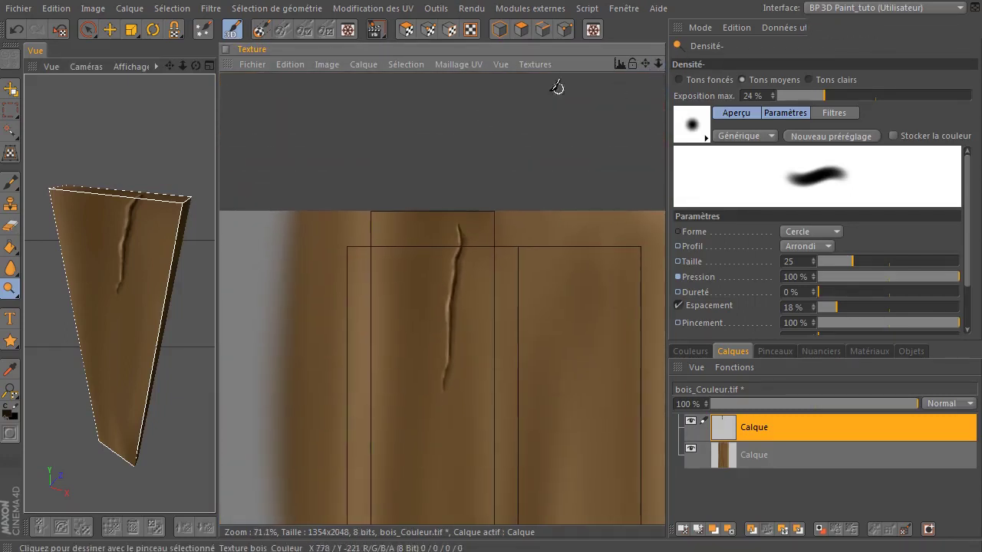
left_click_drag(647, 63, 646, 1)
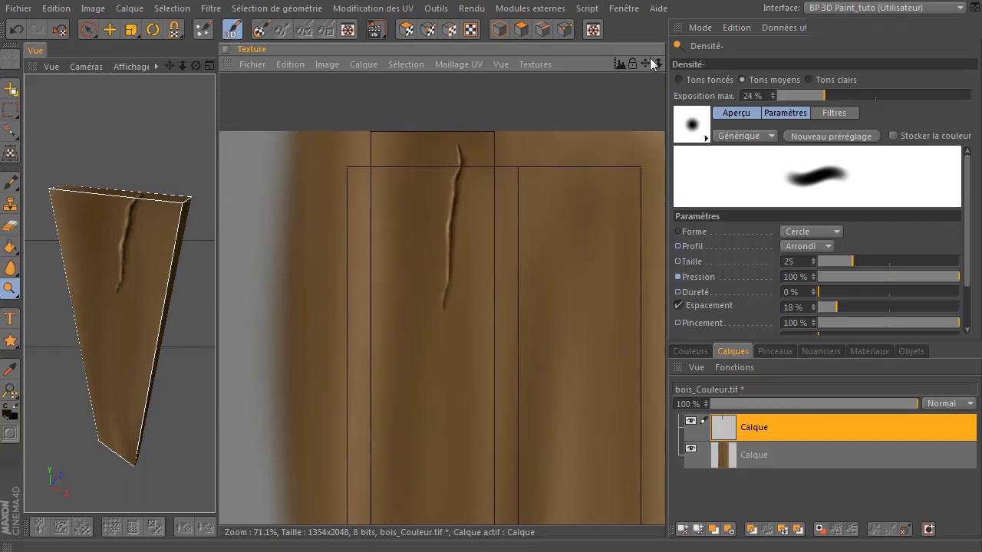
left_click_drag(658, 65, 658, 66)
left_click_drag(197, 113, 165, 115)
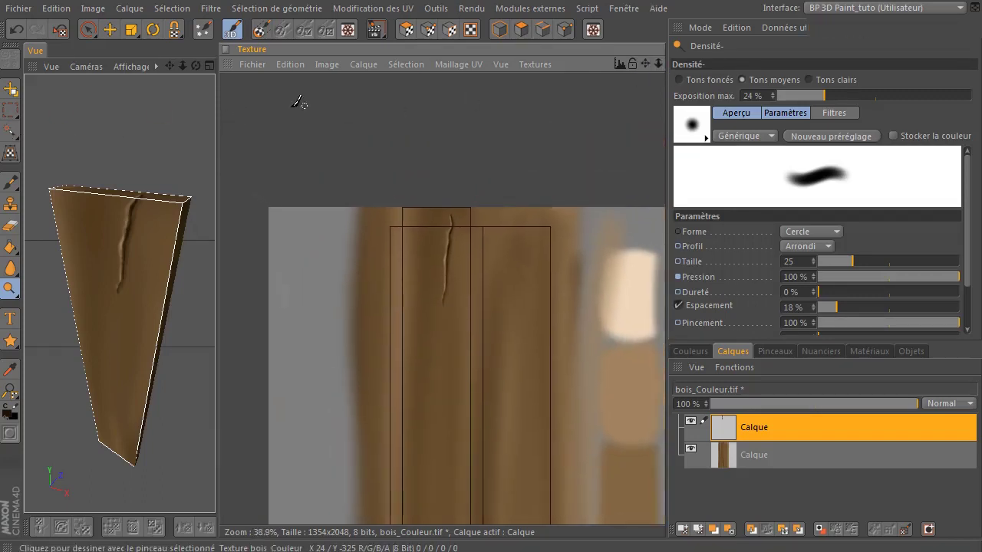
left_click_drag(646, 64, 604, 1)
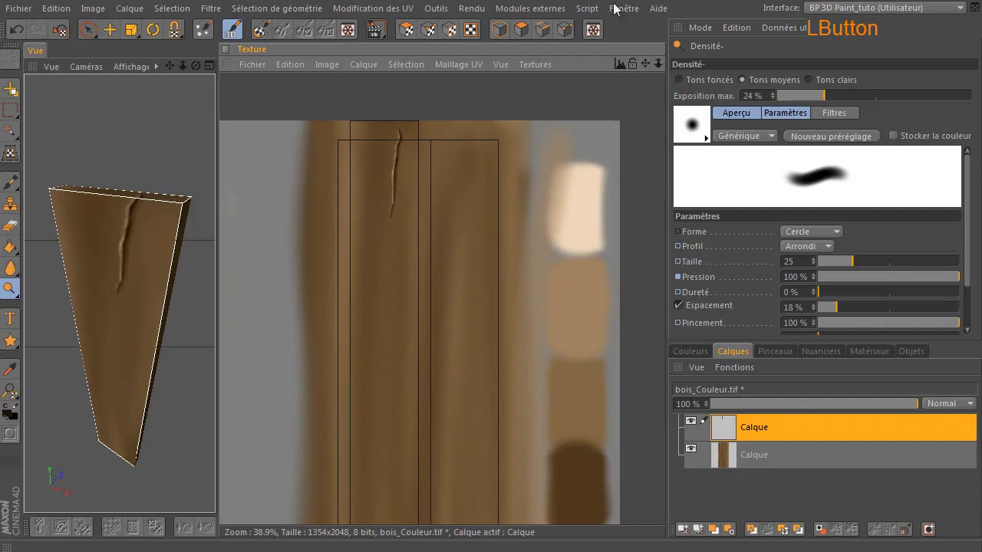
left_click_drag(657, 64, 505, 99)
left_click_drag(646, 65, 658, 2)
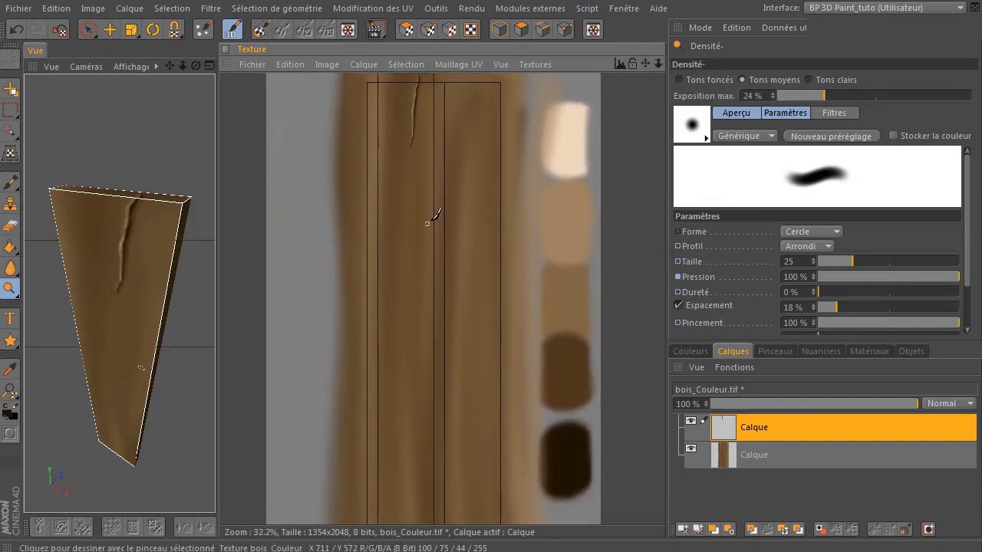
scroll(432, 212, "down", 1)
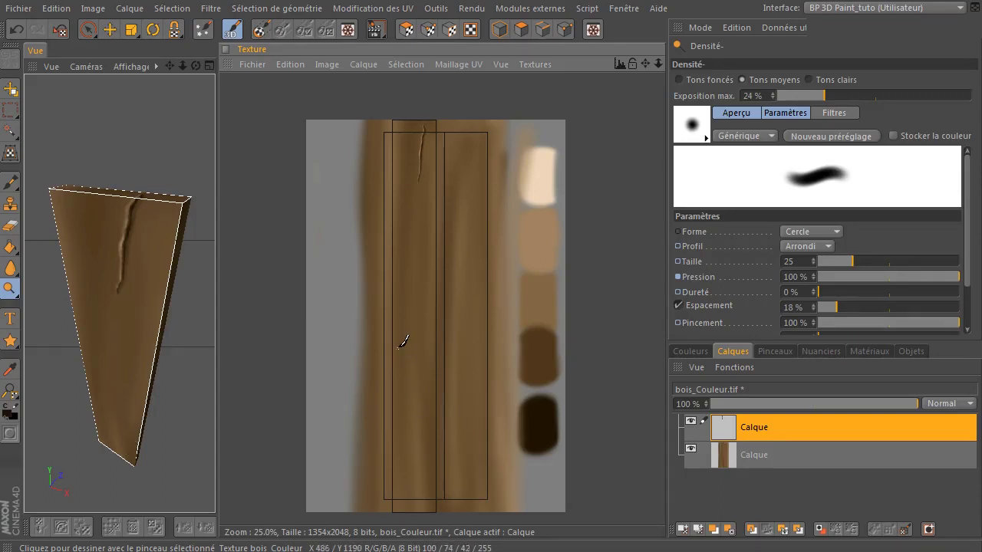
scroll(430, 413, "up", 3)
scroll(408, 423, "down", 2)
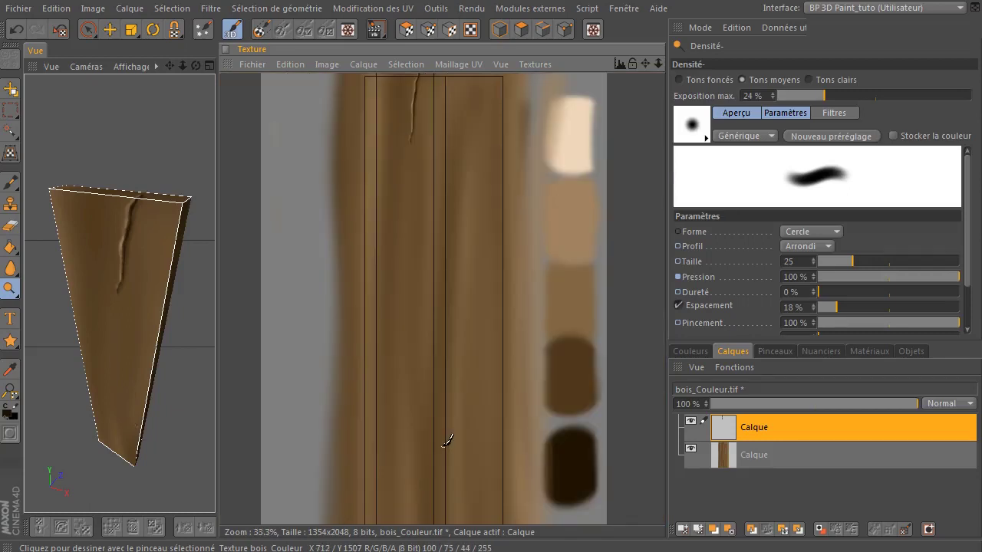
- Paint a first highlight stroke low on the plank with a size 16 brush and a sampled light brown, undoing the last stroke
left_click(11, 182)
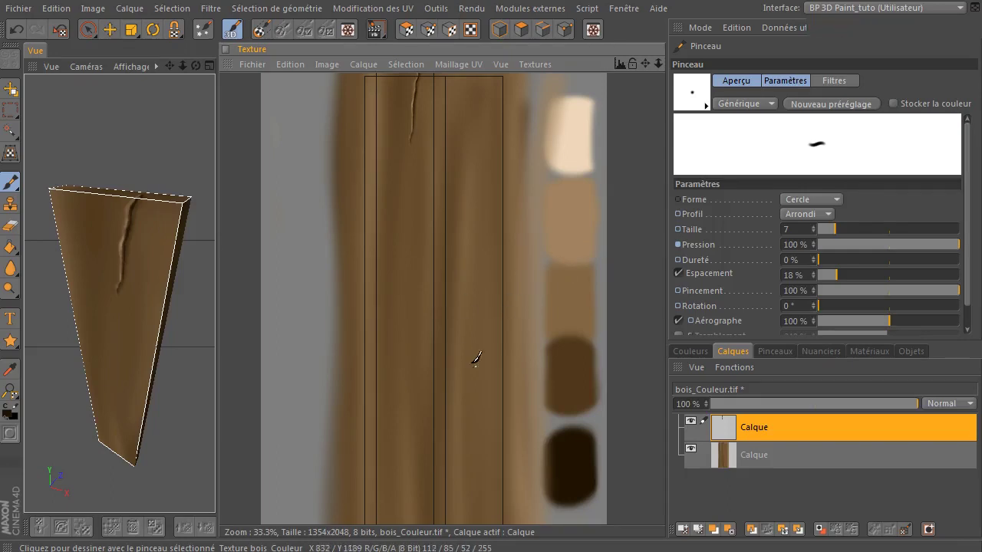
left_click(554, 278, "ctrl")
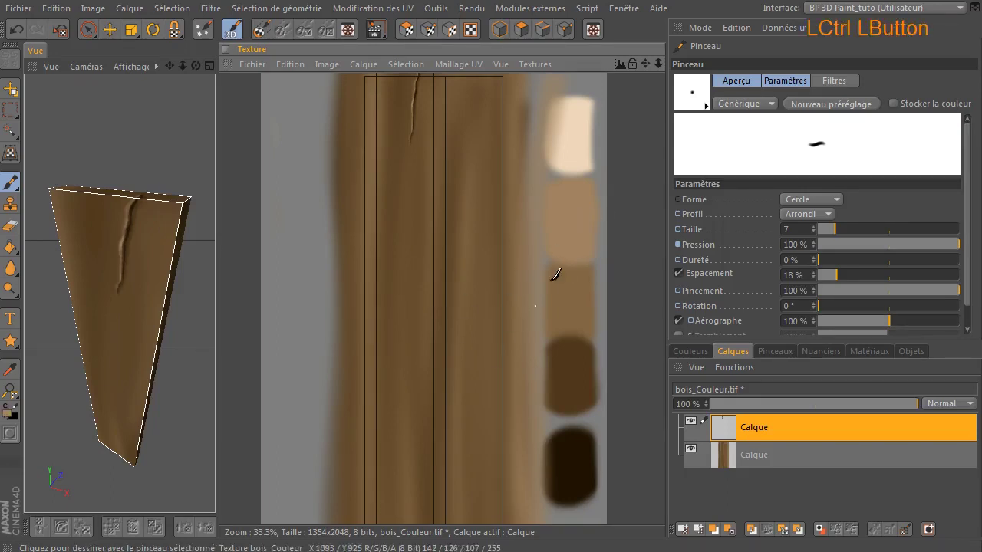
left_click_drag(841, 227, 846, 224)
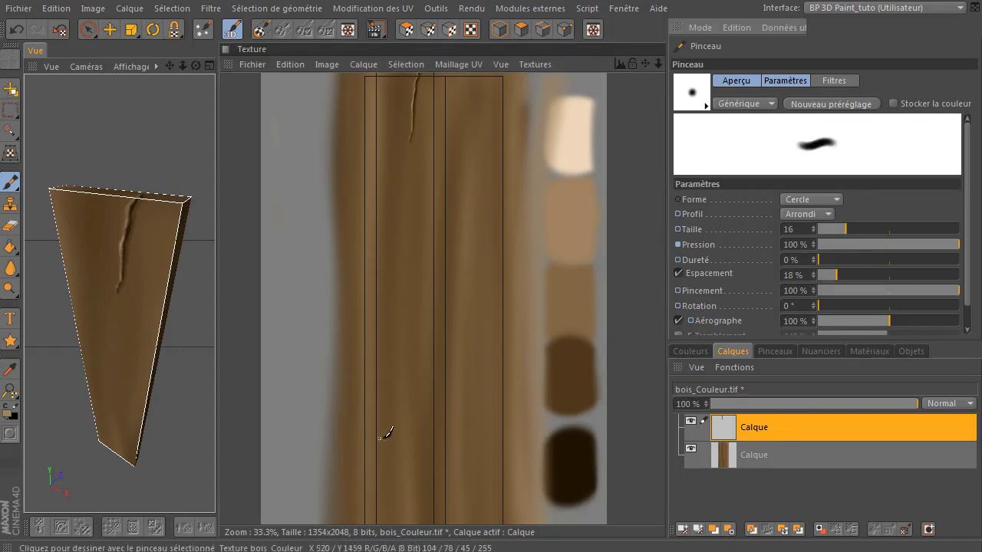
left_click(402, 426)
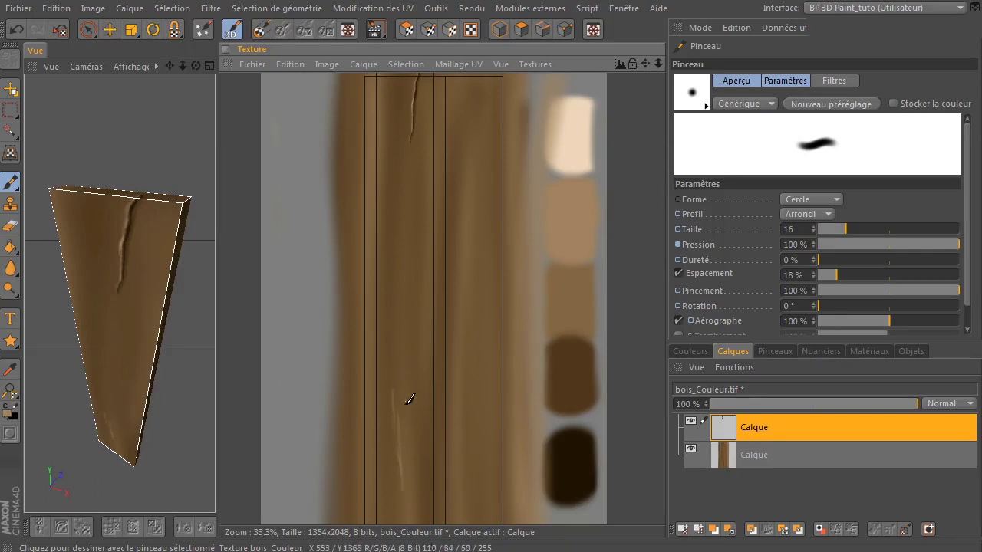
key("ctrl+z")
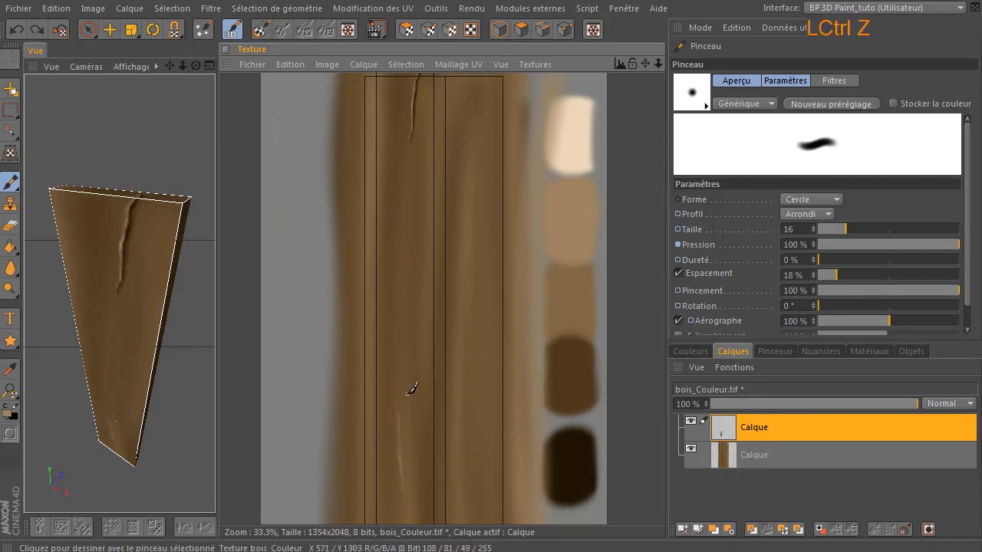
- Extend the second crack's light highlight line upward and down toward the plank's lower end with several brush strokes
left_click(397, 381)
left_click_drag(399, 415, 400, 423)
mouse_move(397, 379)
left_mouse_down()
mouse_move(402, 309)
mouse_move(399, 369)
left_mouse_up()
left_click_drag(400, 423, 404, 450)
left_click_drag(403, 487, 401, 507)
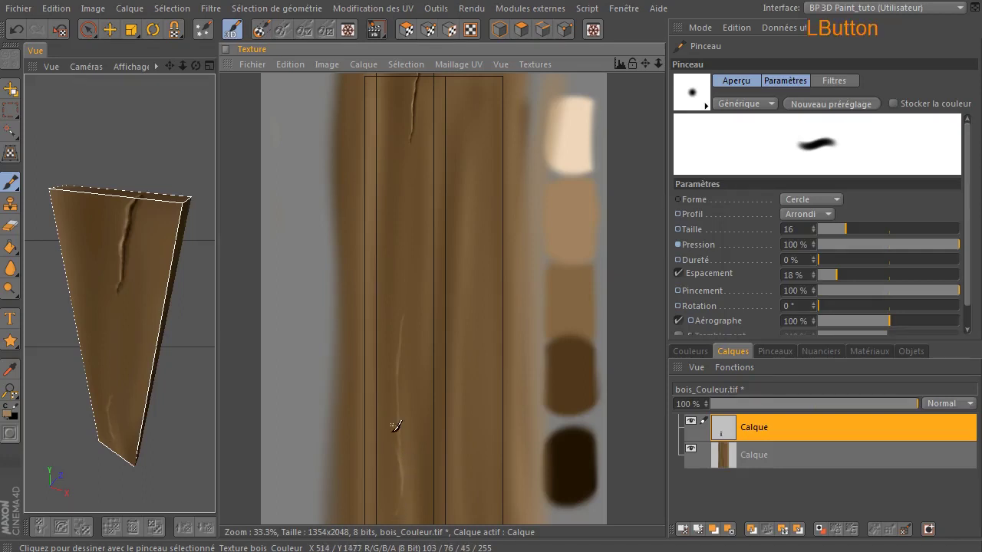
- Sample the dark brown swatch and paint the shadow along the second crack's right side at brush size 20
left_click(577, 348, "ctrl")
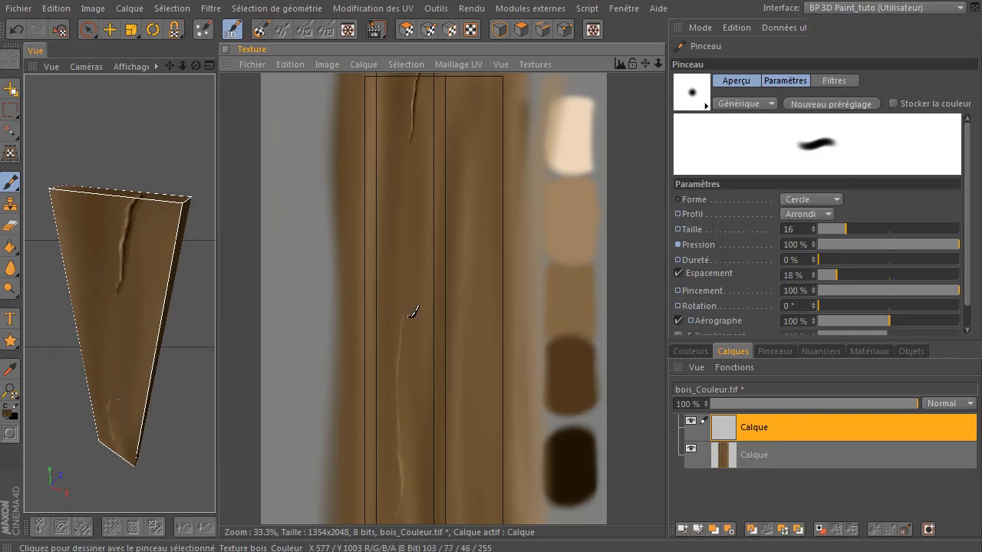
left_click(849, 229)
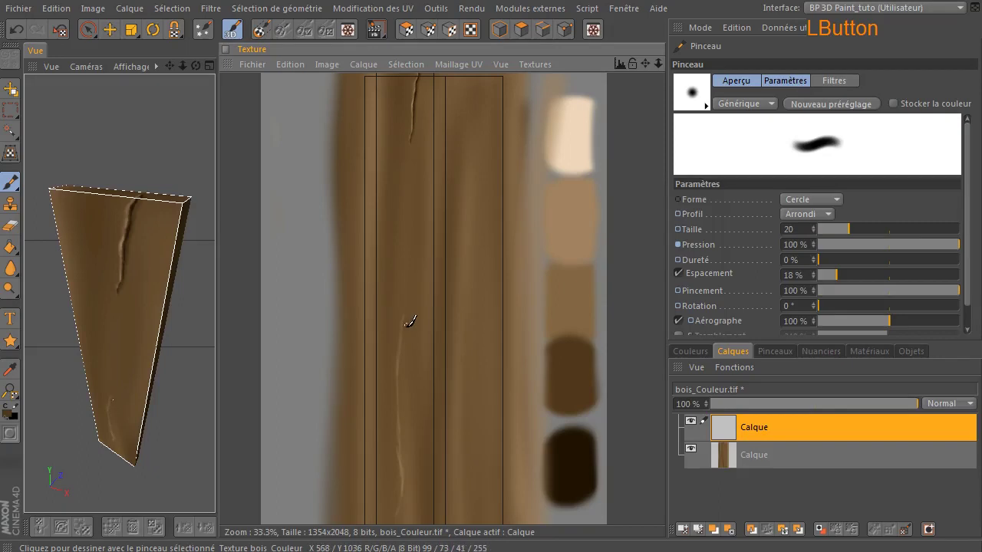
left_click_drag(406, 343, 409, 353)
left_click_drag(408, 449, 405, 462)
left_click_drag(403, 409, 403, 366)
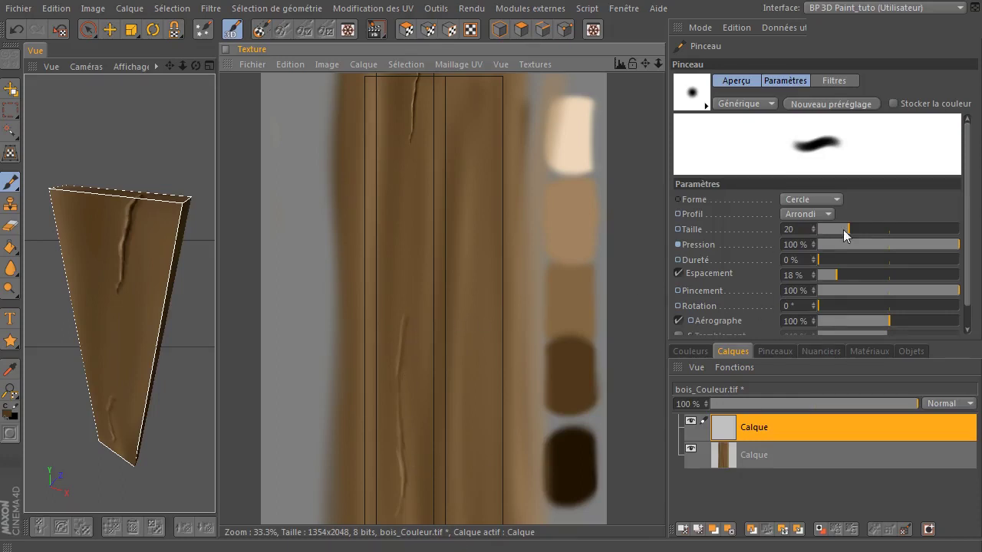
- Sample the near-black swatch and paint the dark core along the whole second crack at brush size 13
left_click(581, 453, "ctrl")
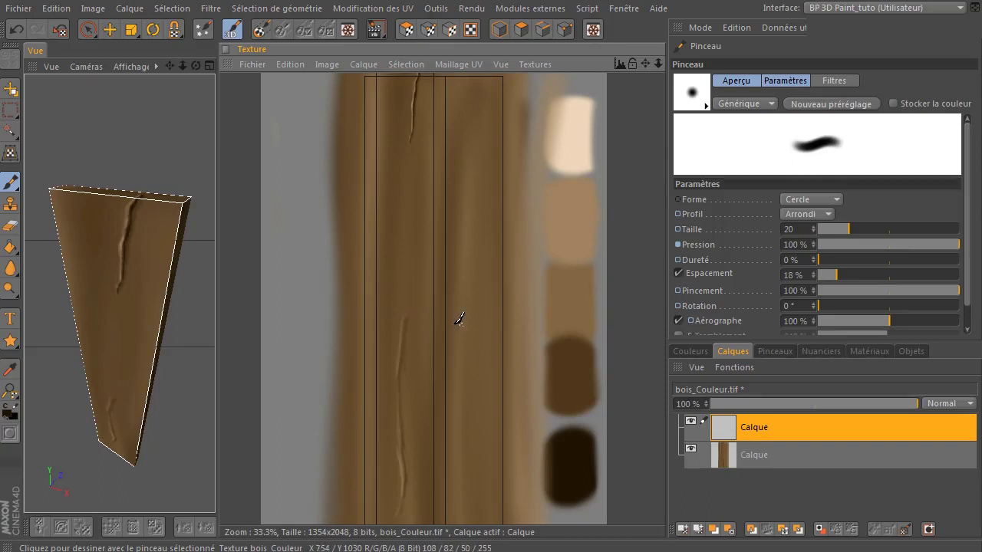
left_click(842, 228)
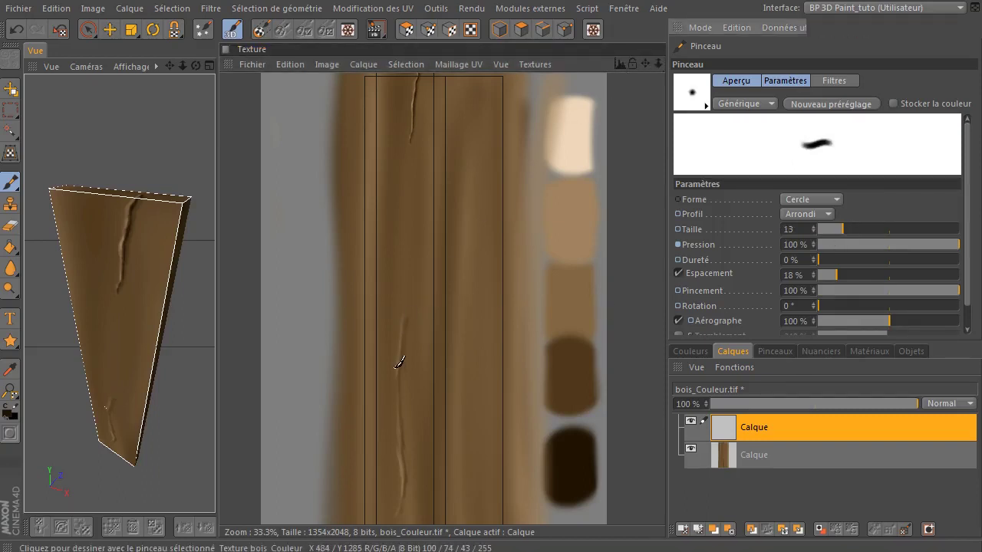
scroll(430, 368, "up", 1)
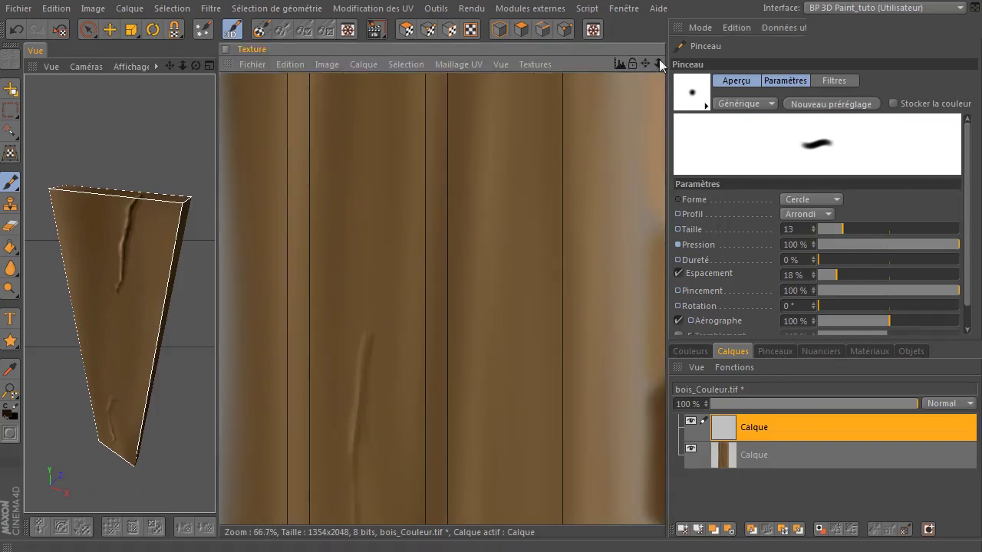
left_click_drag(644, 64, 647, 20)
key("ctrl")
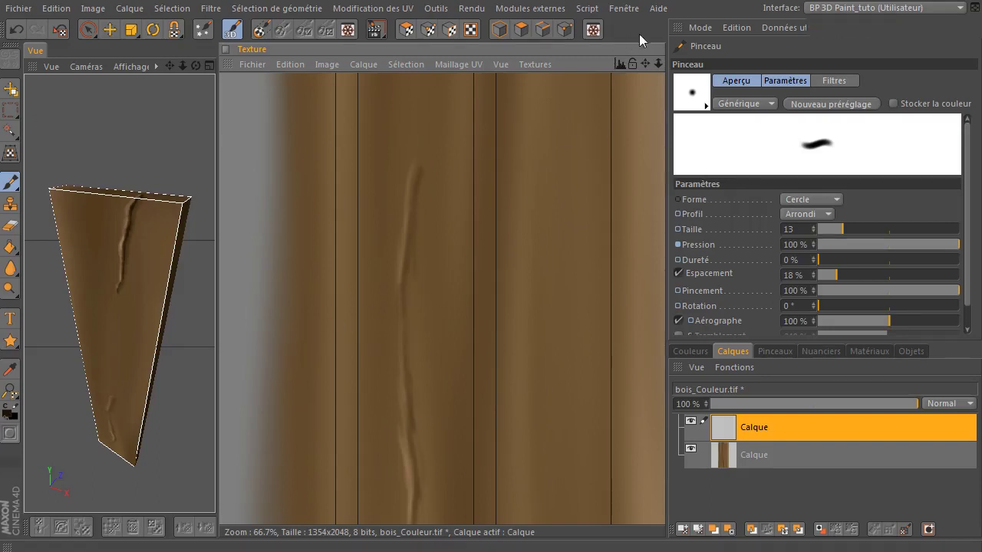
left_click_drag(648, 59, 351, 107)
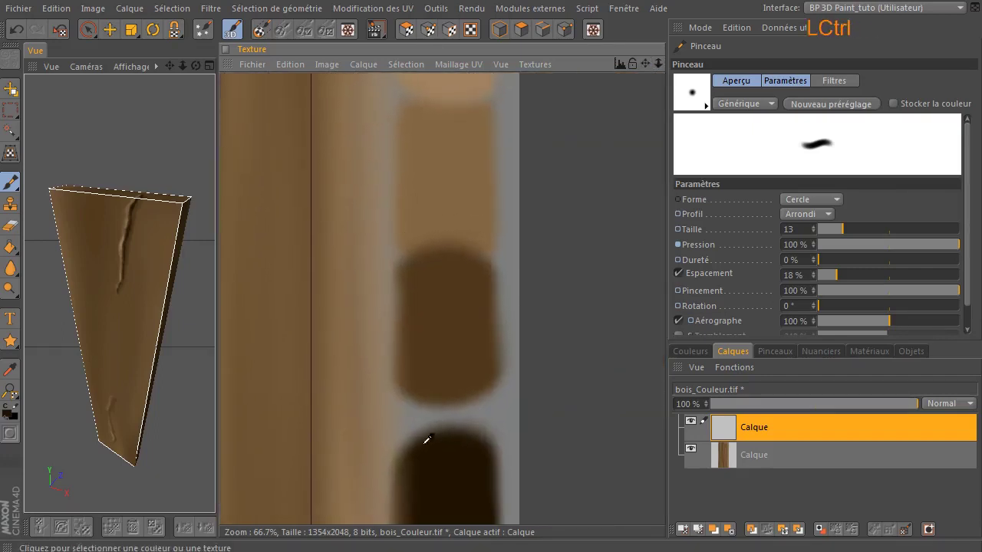
left_click(455, 482, "ctrl")
left_click_drag(646, 64, 881, 70)
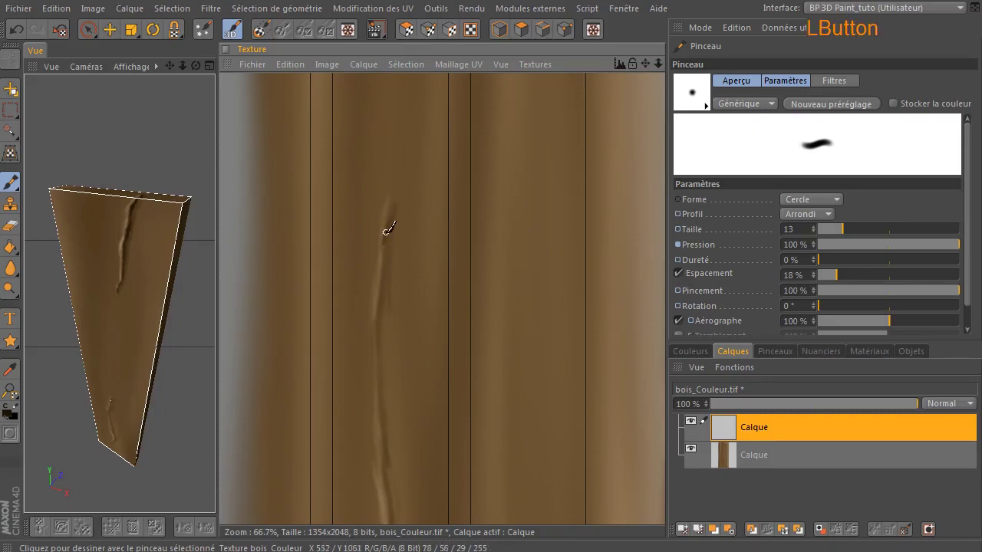
mouse_move(386, 244)
left_mouse_down()
mouse_move(377, 395)
mouse_move(377, 325)
mouse_move(390, 459)
mouse_move(384, 401)
mouse_move(381, 465)
mouse_move(381, 412)
mouse_move(395, 519)
mouse_move(386, 470)
mouse_move(398, 484)
left_mouse_up()
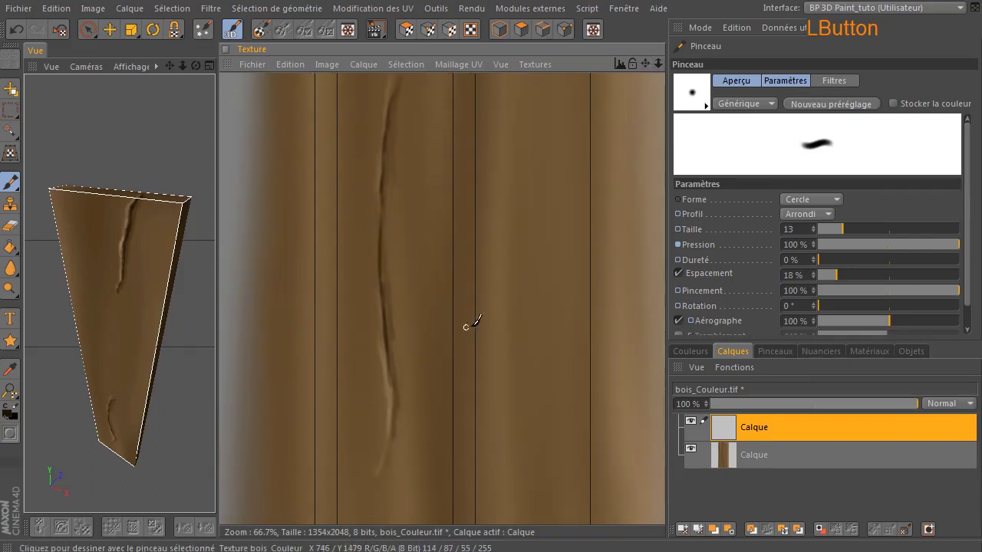
left_click_drag(391, 357, 394, 363)
left_click_drag(395, 397, 396, 434)
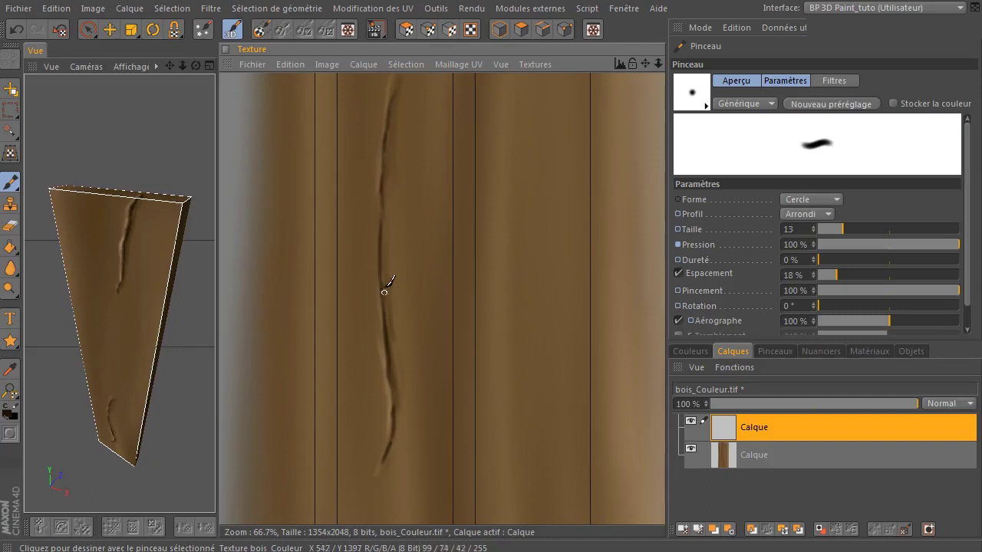
- Sample a brown from the second crack and retouch its edges with strokes along the upper, middle and lower parts
key("ctrl")
left_click(384, 355, "ctrl")
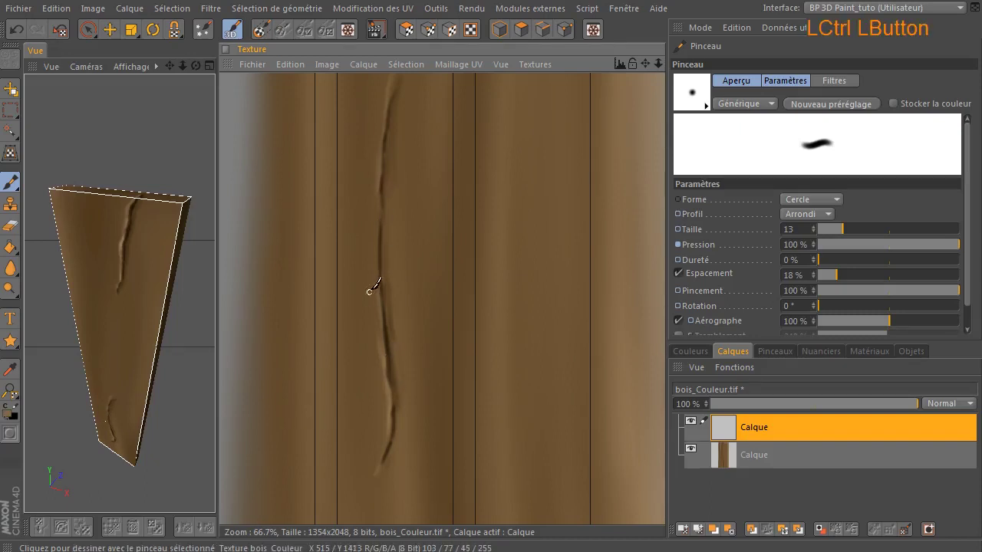
left_click_drag(380, 302, 376, 314)
mouse_move(376, 263)
left_mouse_down()
mouse_move(378, 307)
mouse_move(383, 215)
left_mouse_up()
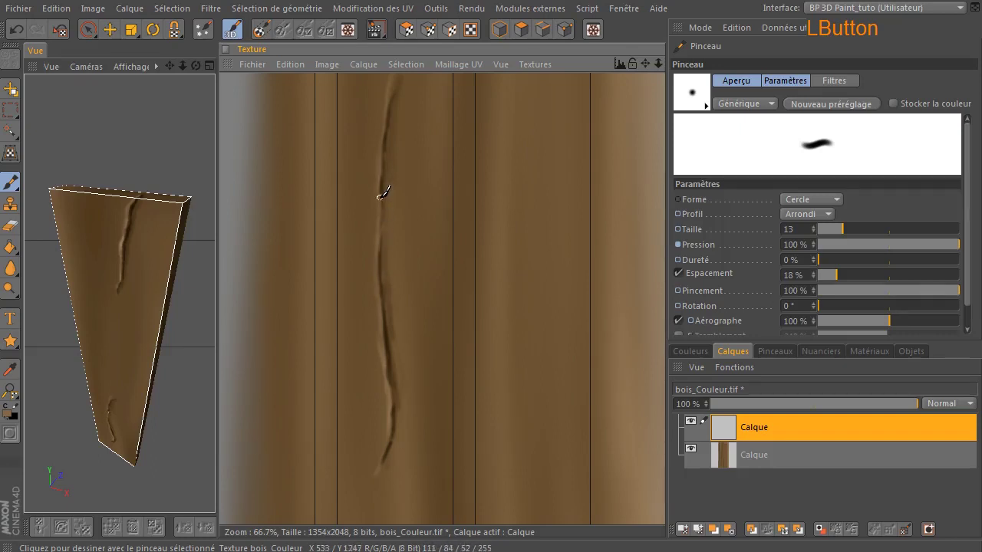
mouse_move(398, 132)
left_mouse_down()
mouse_move(386, 94)
mouse_move(376, 193)
mouse_move(393, 237)
left_mouse_up()
mouse_move(374, 335)
left_mouse_down()
mouse_move(386, 355)
mouse_move(386, 450)
mouse_move(403, 356)
mouse_move(390, 414)
mouse_move(399, 435)
left_mouse_up()
- Sample the tone beside the second crack's lower part and blend the shadow along its right side at brush size 17
left_click(402, 395, "ctrl")
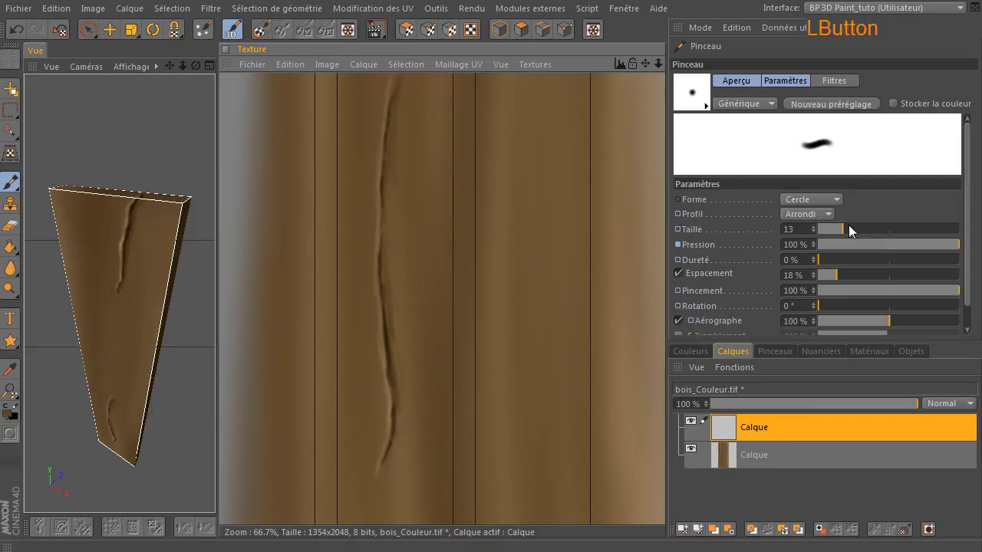
left_click_drag(849, 230, 850, 230)
left_click_drag(383, 240, 389, 352)
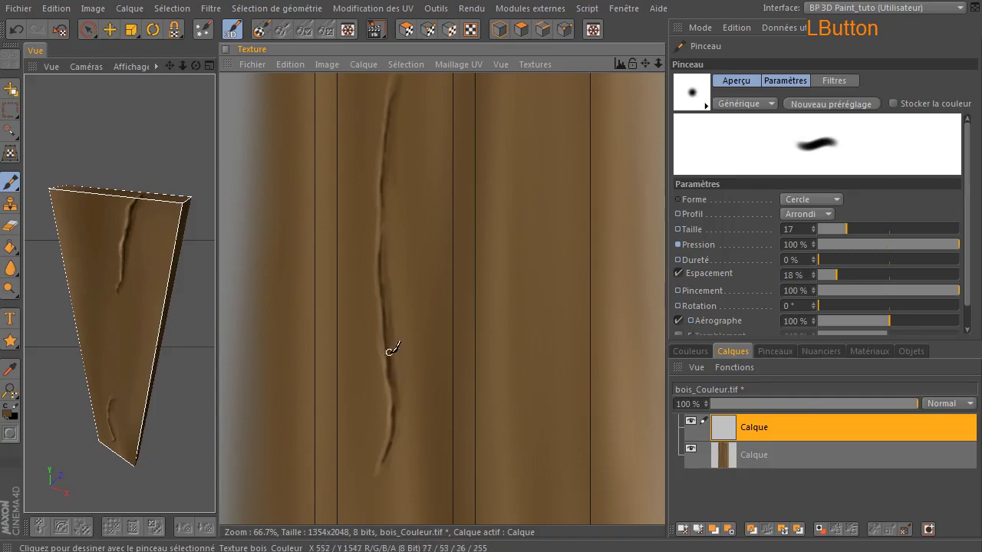
mouse_move(400, 415)
left_mouse_down()
mouse_move(392, 459)
mouse_move(401, 88)
mouse_move(389, 137)
mouse_move(395, 204)
mouse_move(387, 181)
left_mouse_up()
- Sample a dark tone from the second crack and refine its core through the middle and lower parts at brush size 9
key("ctrl")
left_click(388, 179, "ctrl")
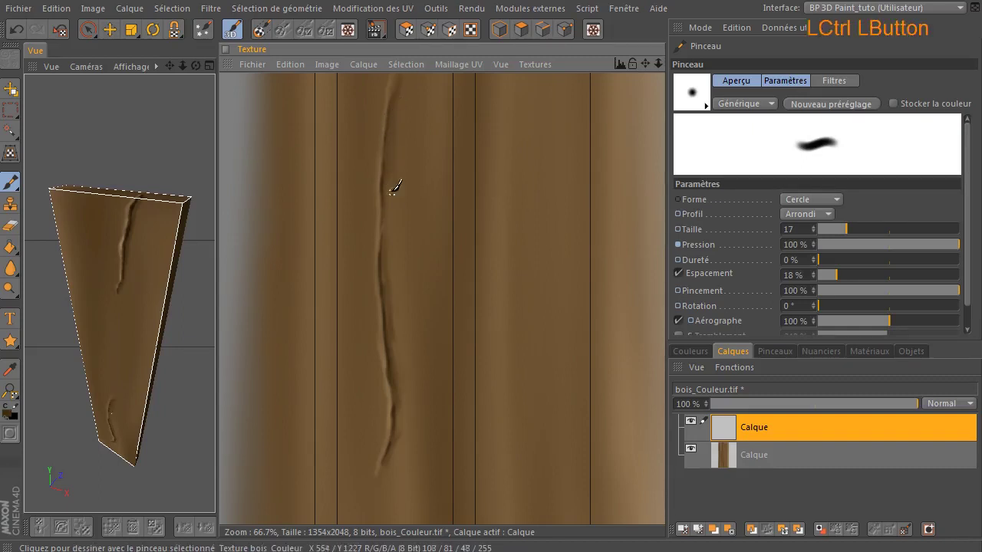
left_click_drag(659, 61, 691, 59)
key("ctrl")
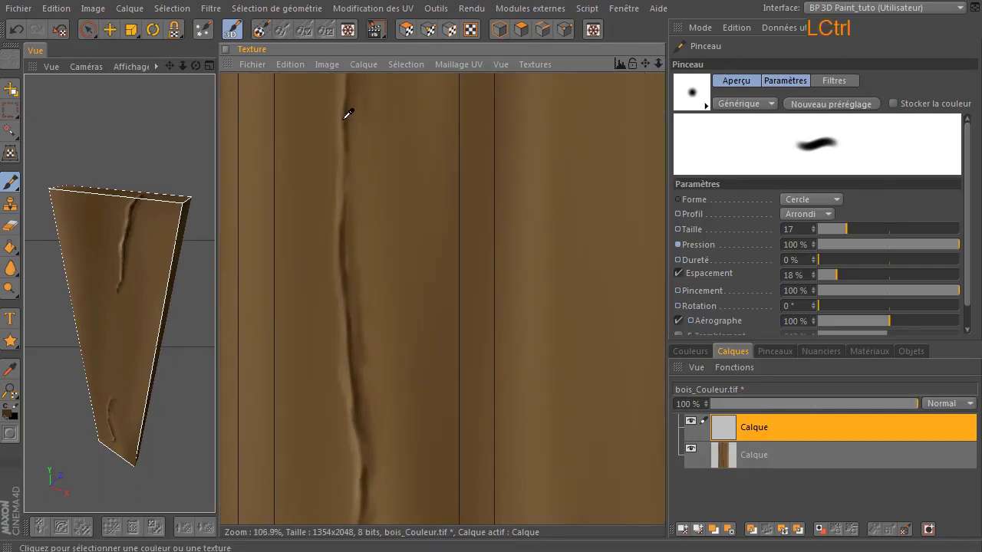
left_click(342, 125, "ctrl")
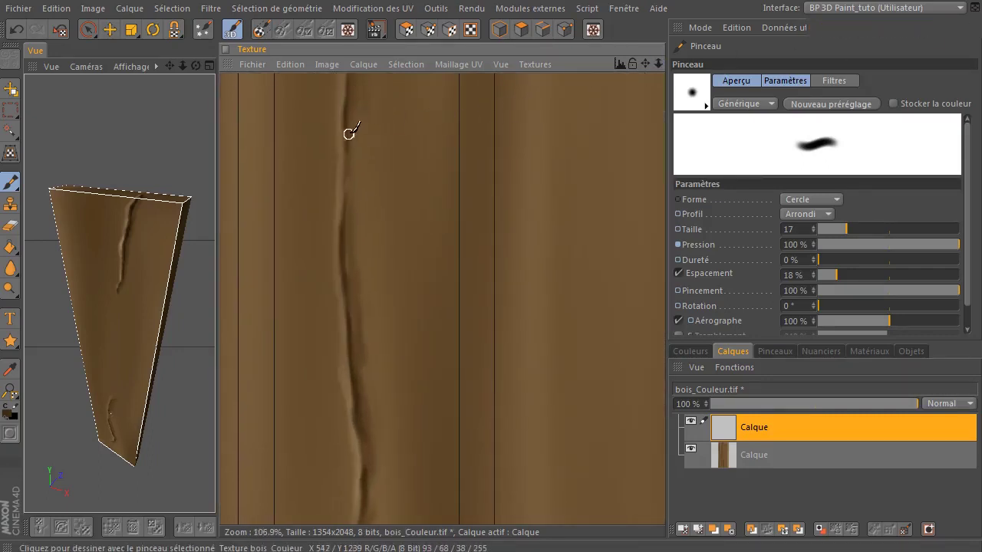
left_click_drag(844, 229, 838, 228)
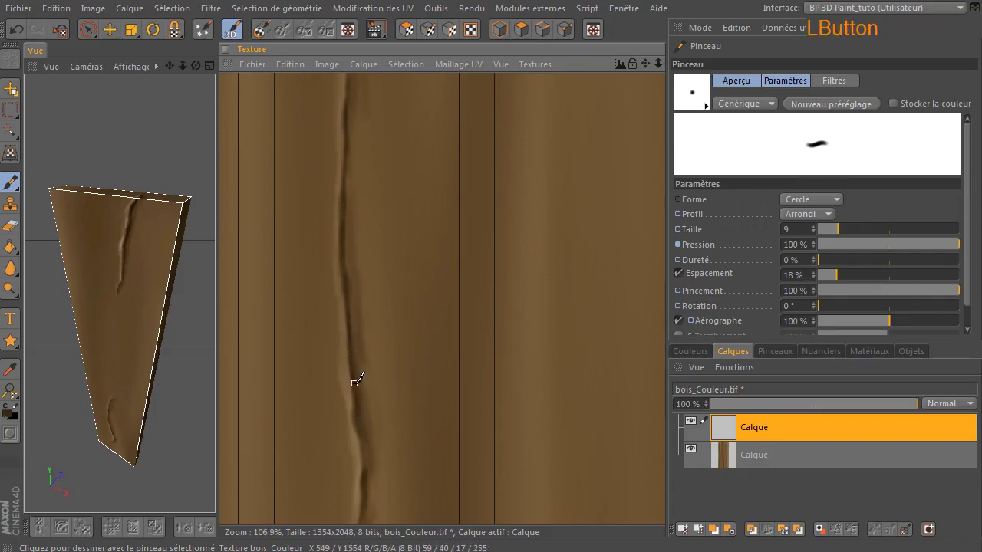
left_click_drag(369, 451, 361, 518)
- Strengthen the dark core toward the second crack's upper end and retouch its left edge with a sampled tone
left_click_drag(646, 61, 593, 263)
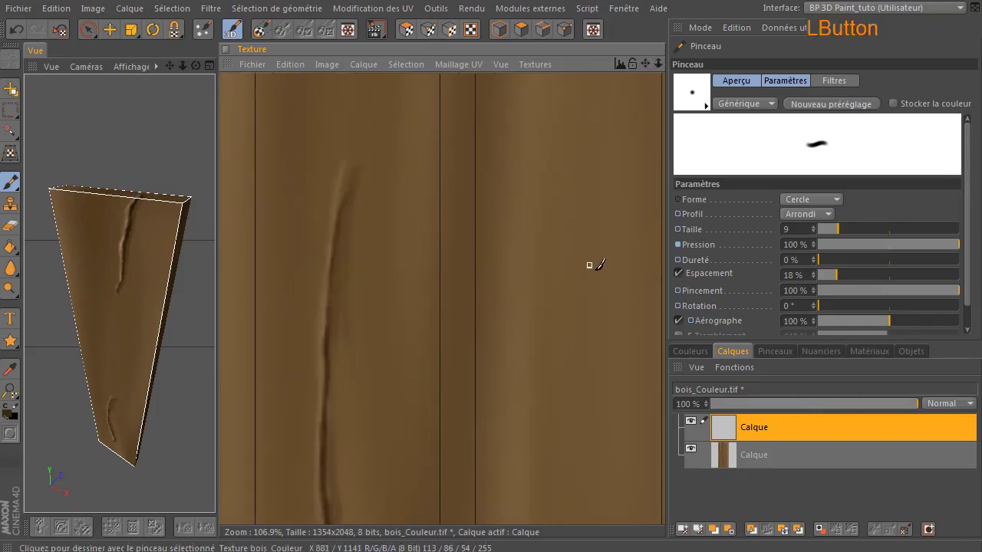
mouse_move(350, 186)
left_mouse_down()
mouse_move(356, 166)
mouse_move(344, 165)
mouse_move(345, 182)
left_mouse_up()
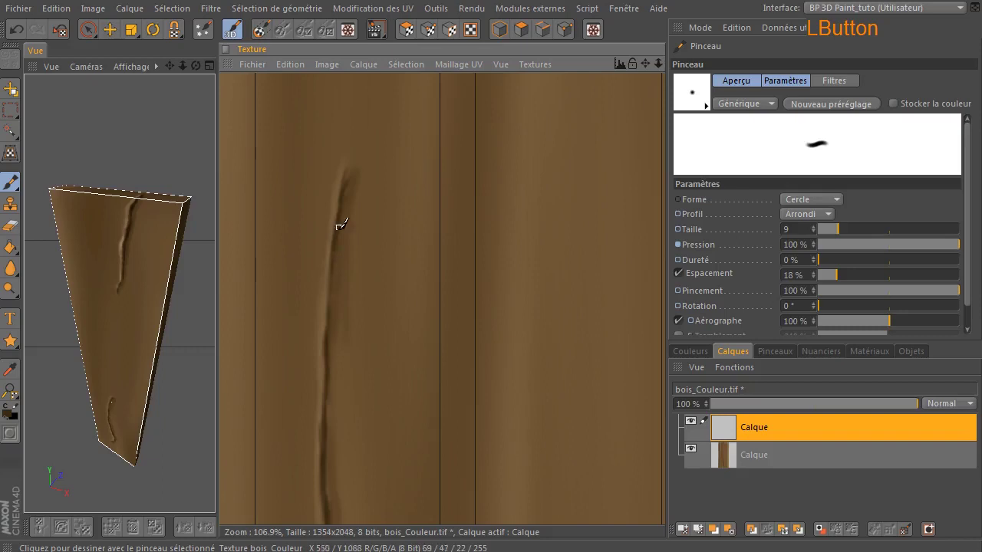
left_click_drag(335, 251, 329, 324)
left_click_drag(331, 397, 331, 400)
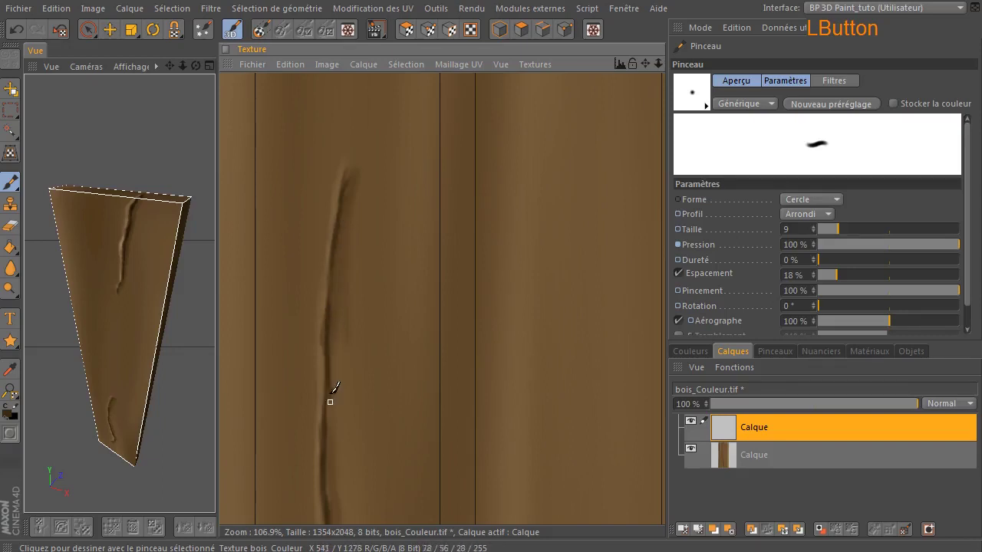
left_click(326, 374, "ctrl")
mouse_move(322, 296)
left_mouse_down()
mouse_move(324, 358)
mouse_move(330, 214)
mouse_move(358, 158)
left_mouse_up()
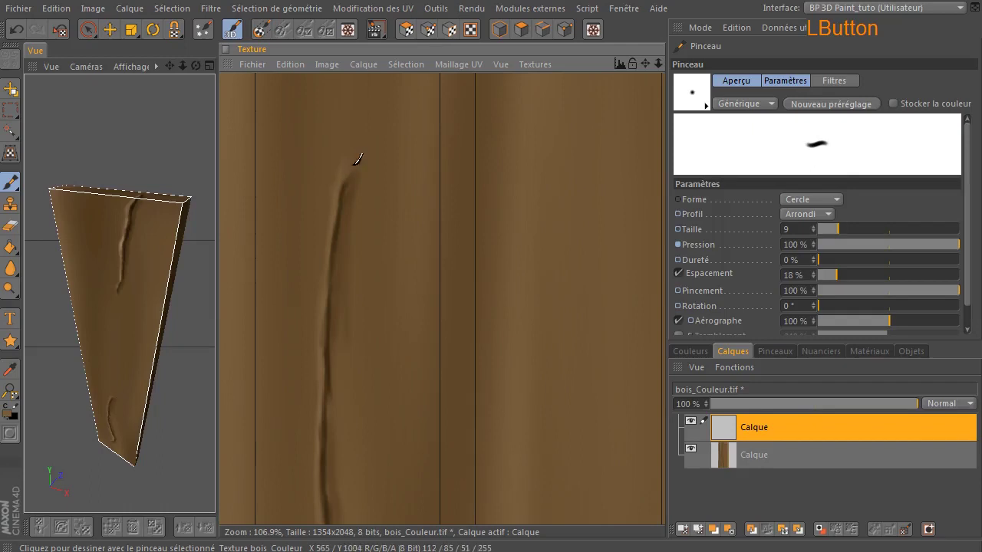
- Erase excess paint around the second crack's upper end and sides with the size 26 eraser, and check the plank in 3D
left_click(11, 224)
mouse_move(361, 120)
left_mouse_down()
mouse_move(340, 160)
mouse_move(355, 127)
mouse_move(375, 116)
mouse_move(305, 215)
mouse_move(379, 100)
mouse_move(392, 147)
mouse_move(353, 223)
mouse_move(376, 145)
mouse_move(366, 191)
mouse_move(366, 158)
mouse_move(352, 258)
mouse_move(423, 283)
mouse_move(350, 248)
mouse_move(350, 261)
left_mouse_up()
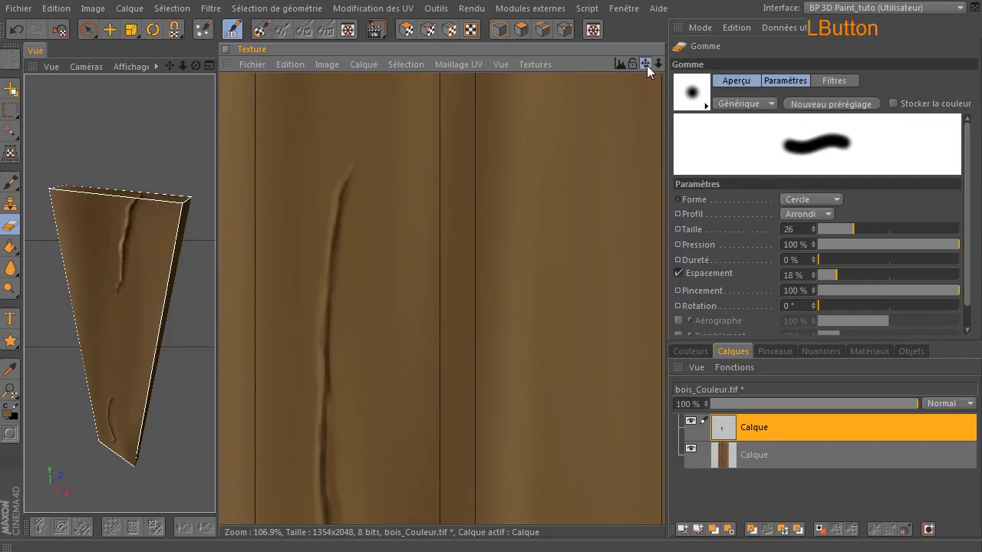
left_click_drag(648, 70, 680, 70)
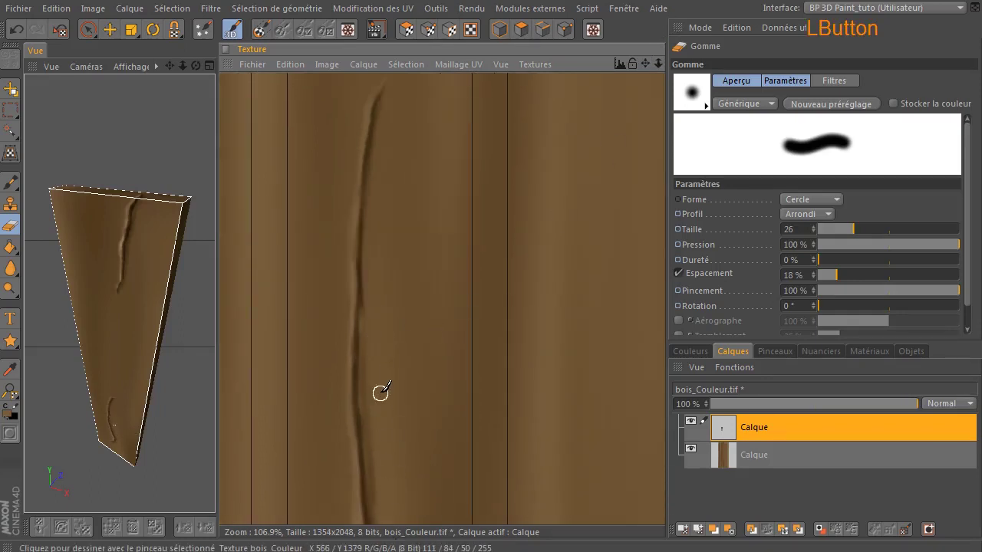
mouse_move(645, 65)
left_mouse_down()
mouse_move(708, 65)
mouse_move(660, 67)
left_mouse_up()
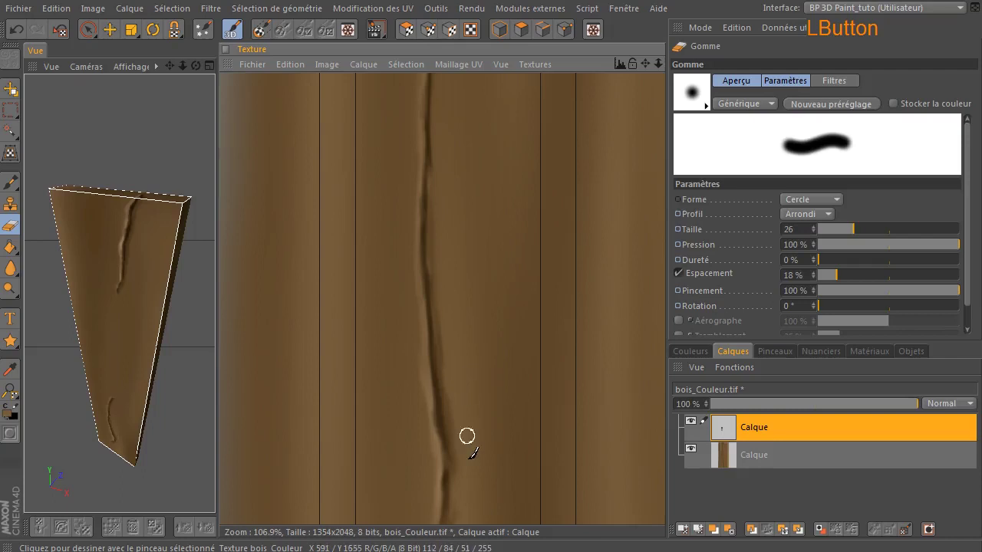
left_click_drag(645, 65, 644, 63)
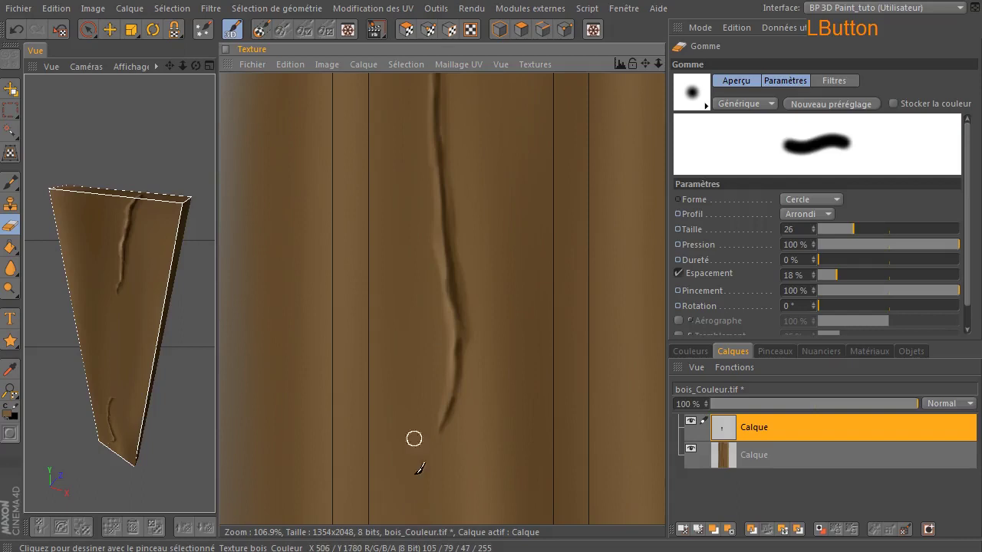
left_click_drag(477, 325, 481, 384)
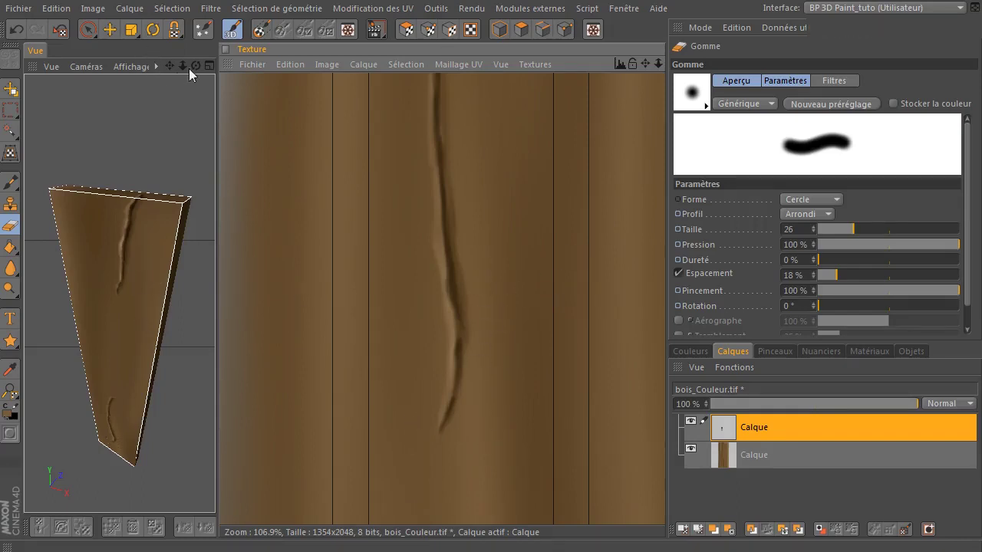
left_click_drag(197, 66, 192, 124)
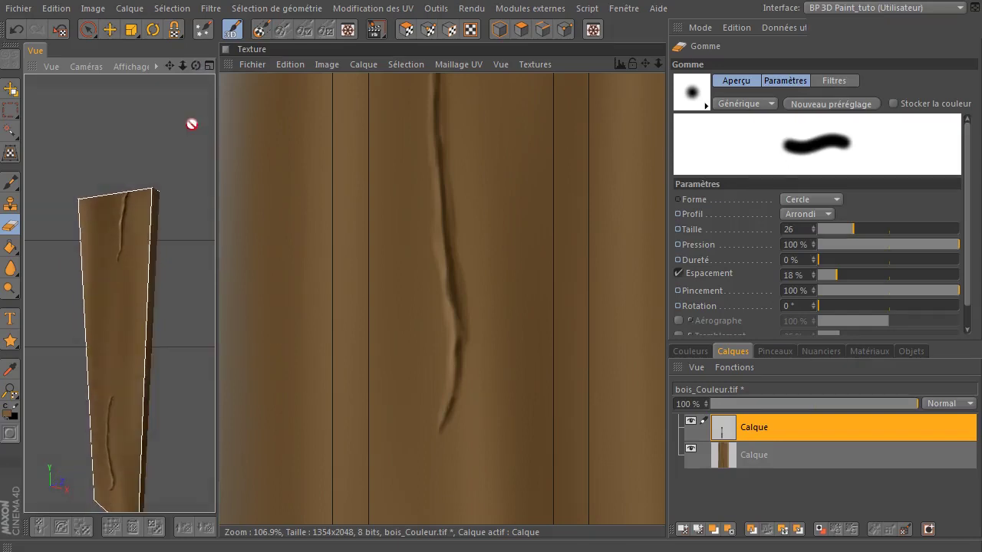
- Render the plank in the 3D view and examine both painted cracks, with the second crack visible in the whole texture
key("ctrl+r")
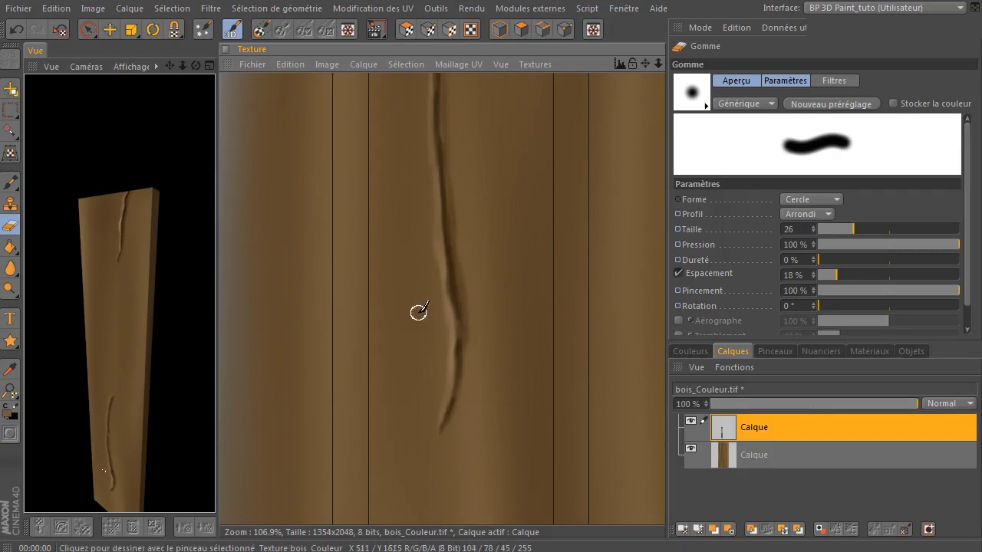
left_click_drag(643, 64, 642, 135)
left_click_drag(657, 65, 326, 226)
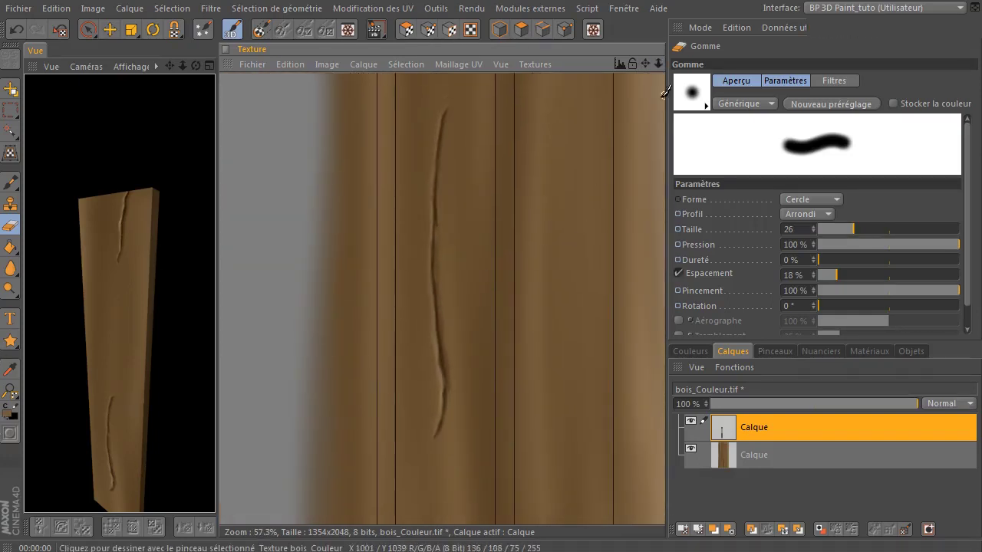
left_click_drag(657, 65, 390, 263)
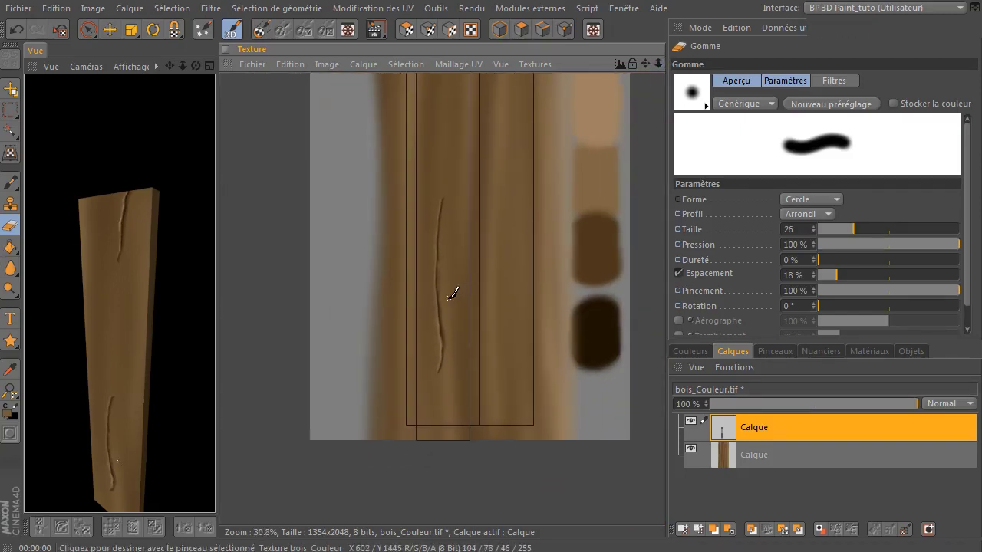
- Enclose the second crack in a rectangular selection, scale it taller and narrower, apply the transformation and deselect everything
left_click(10, 110)
left_click_drag(416, 176, 498, 428)
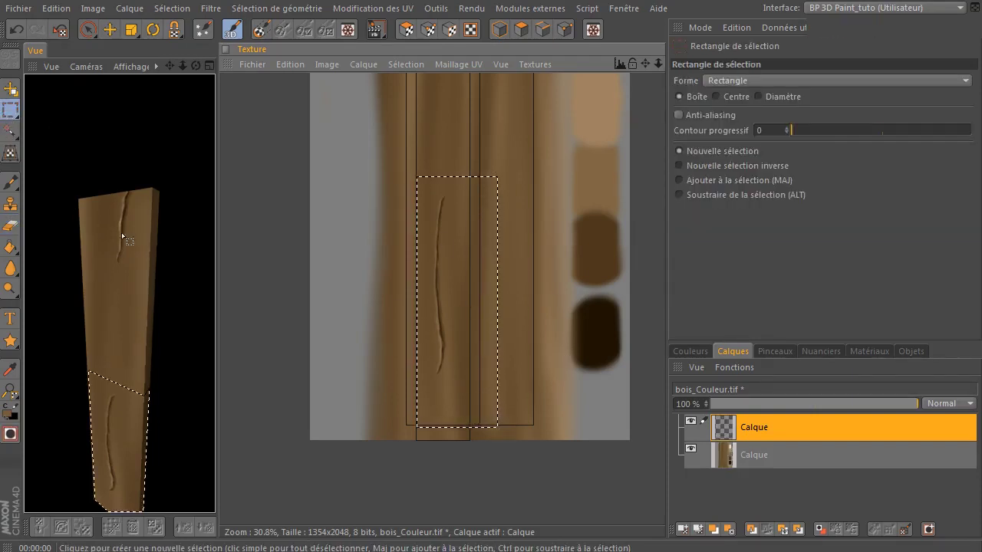
left_click(11, 153)
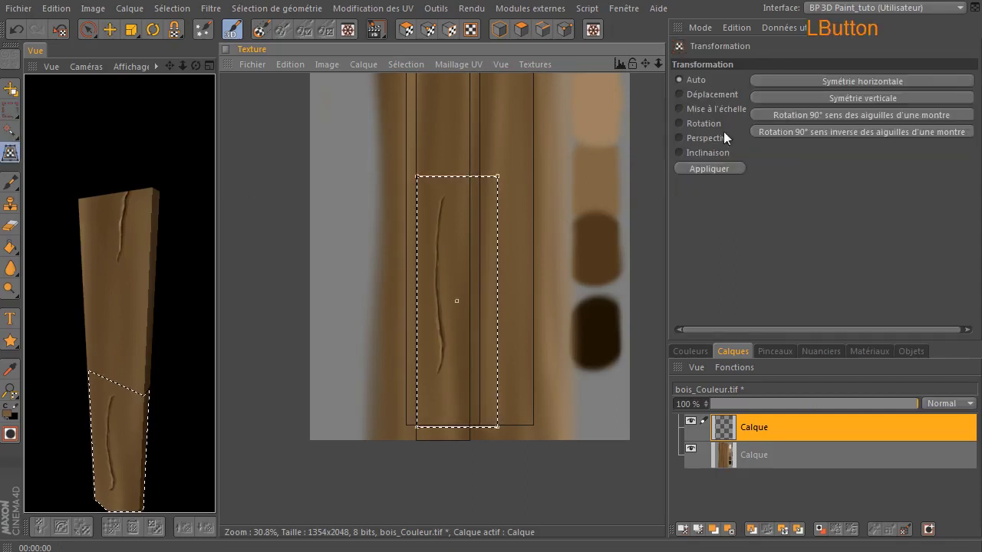
left_click(699, 109)
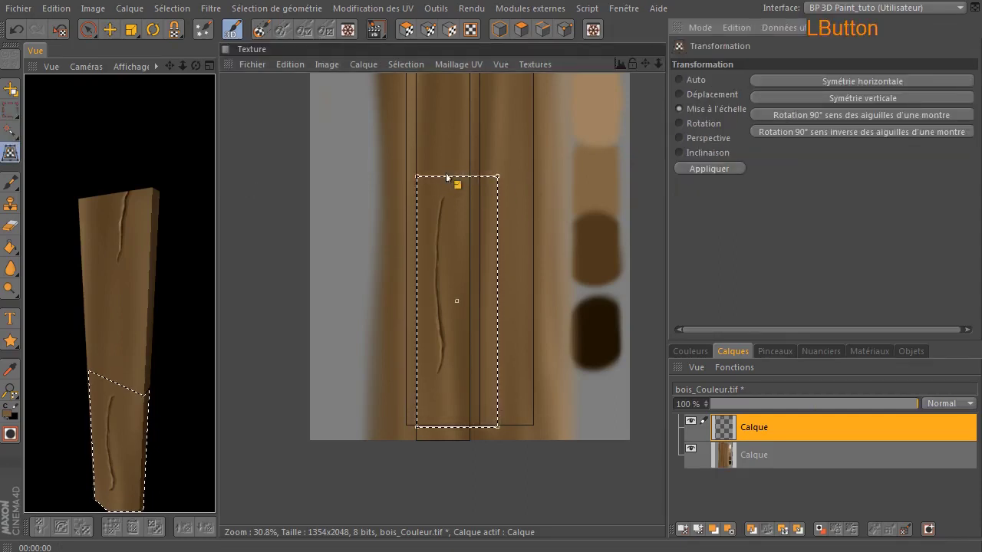
left_click_drag(443, 175, 444, 60)
left_click_drag(500, 210, 466, 209)
left_click_drag(440, 239, 447, 294)
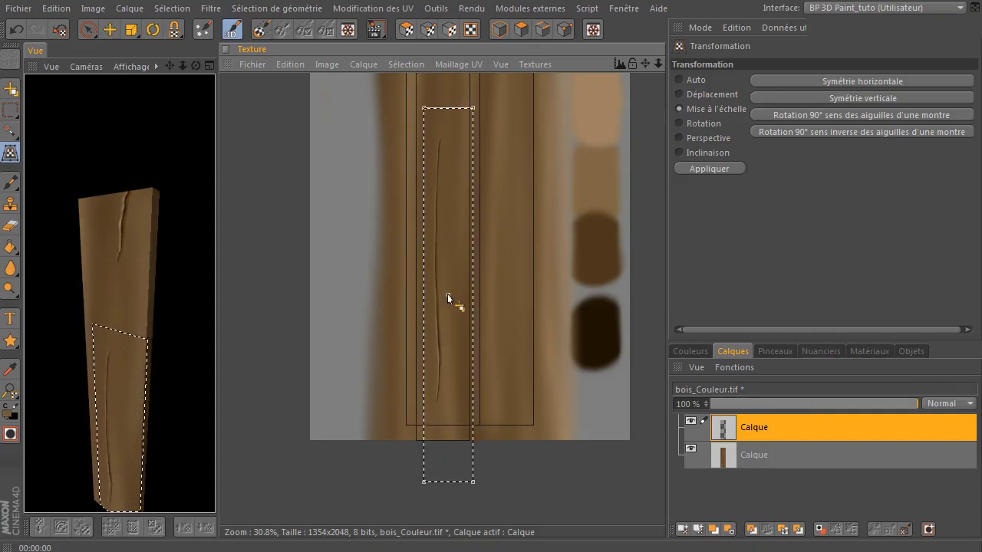
left_click(733, 169)
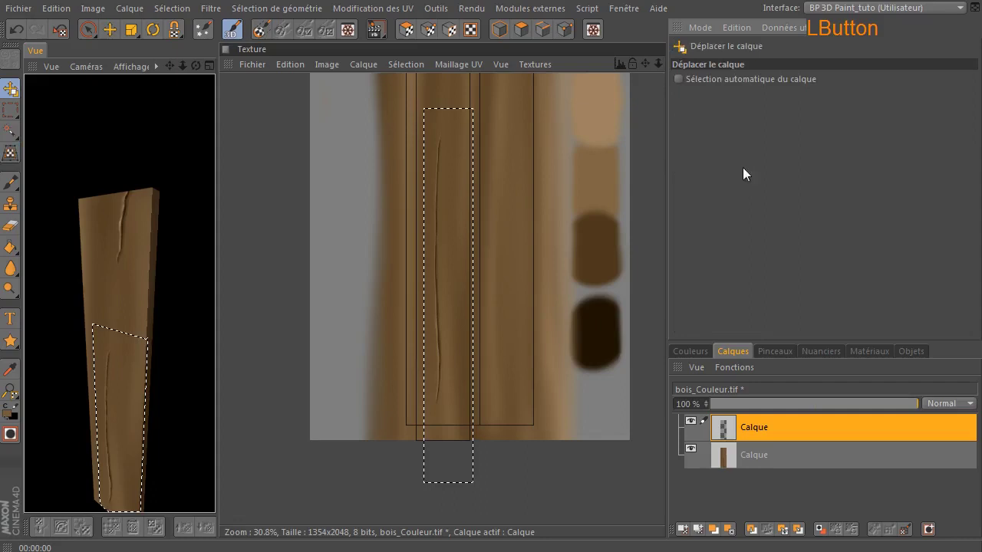
left_click(172, 9)
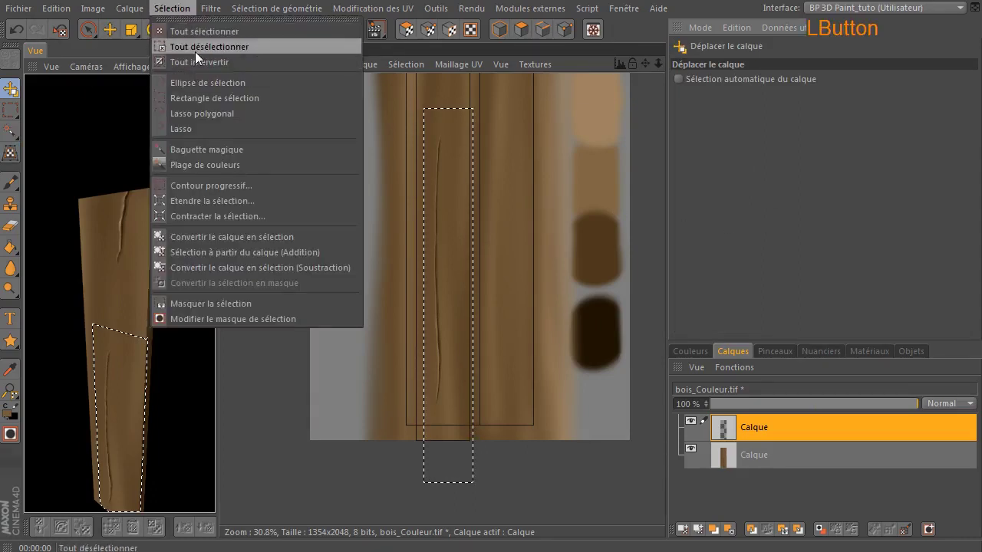
left_click(195, 47)
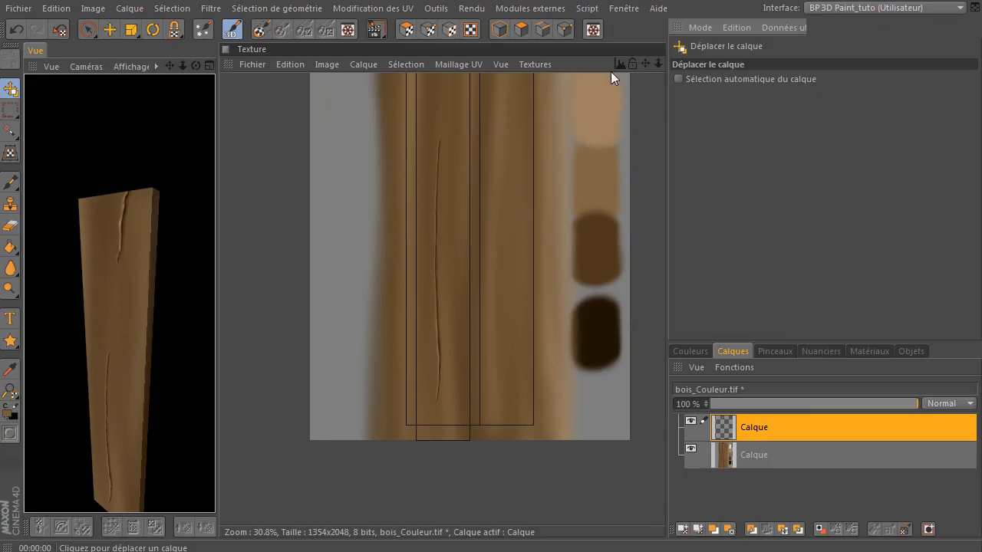
- Select the stretched crack with a rectangle, move it down and slightly left so it reaches the plank's lower edge, apply and deselect
left_click_drag(646, 64, 640, 178)
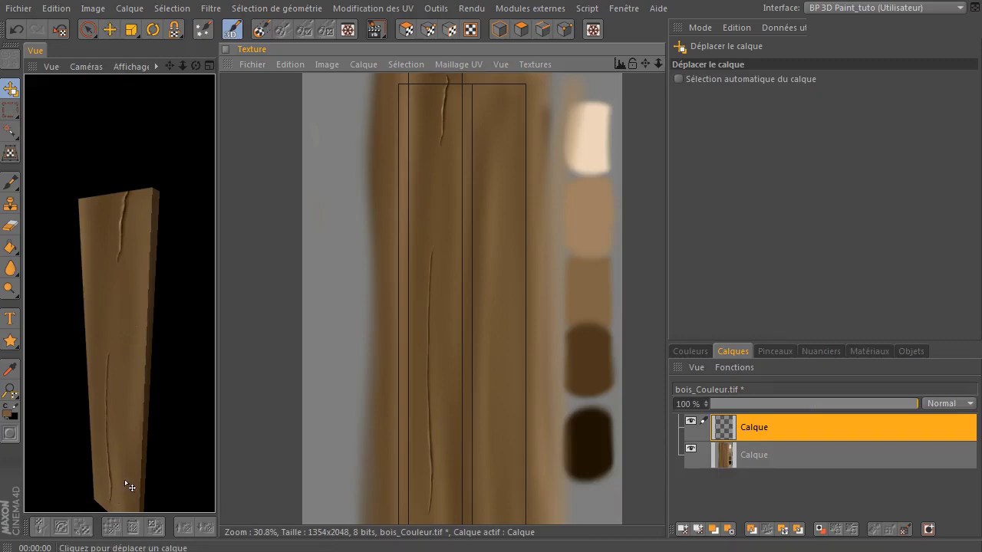
left_click_drag(650, 68, 654, 6)
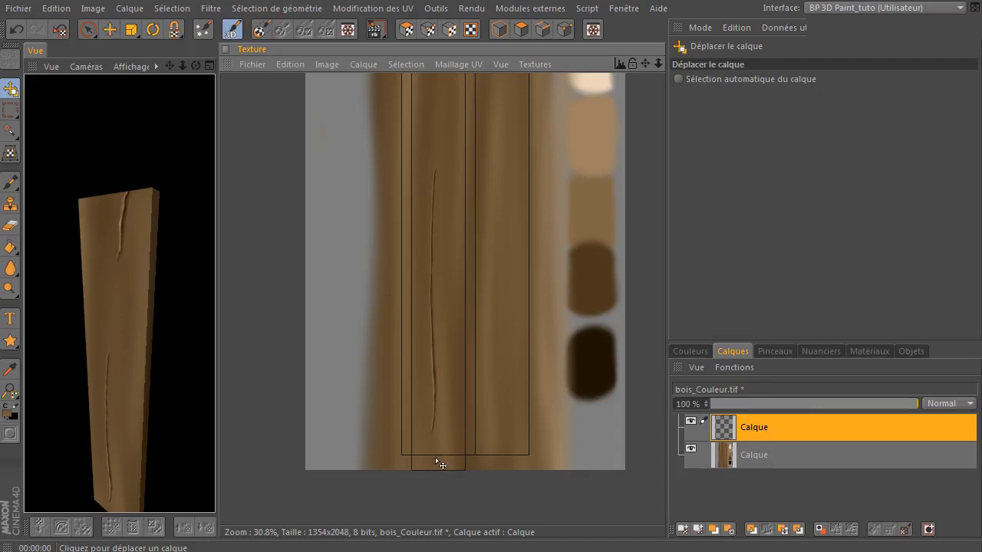
left_click(11, 110)
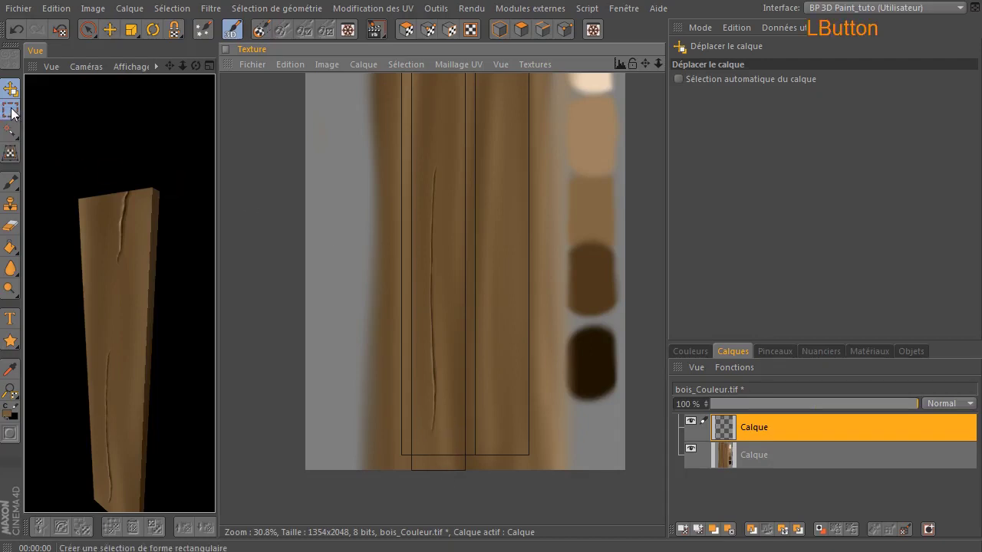
left_click_drag(382, 143, 513, 456)
left_click(11, 153)
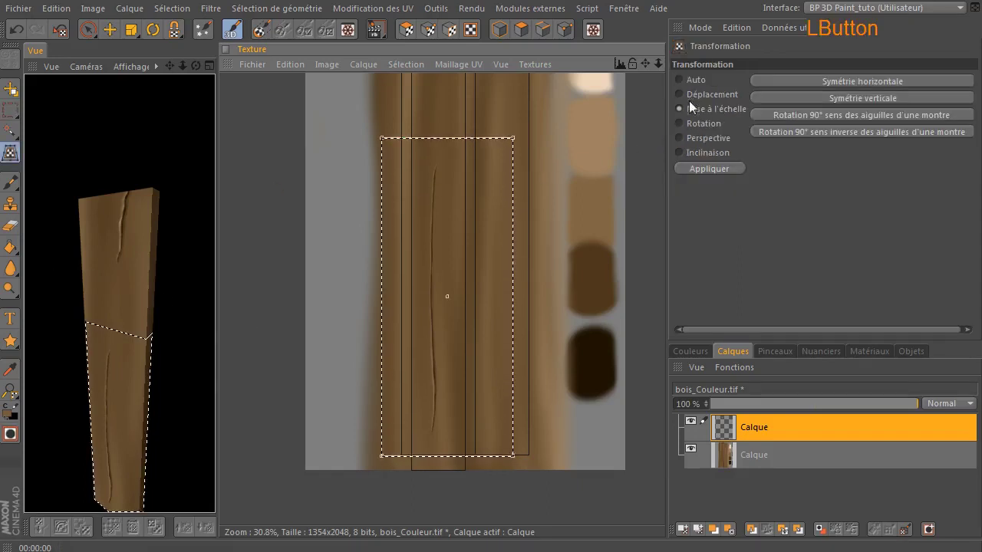
left_click(698, 95)
left_click_drag(449, 297, 442, 326)
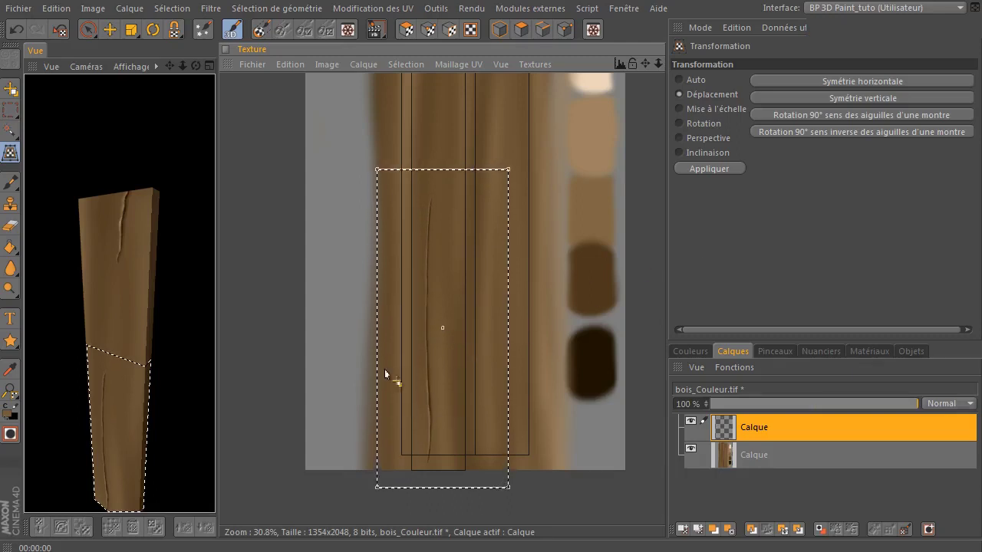
left_click_drag(171, 66, 173, 2)
left_click(709, 168)
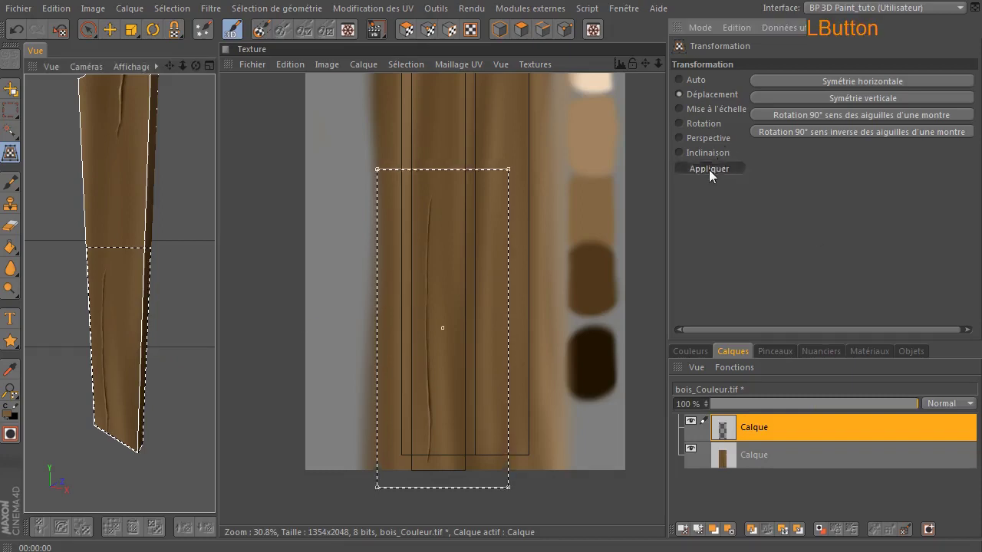
left_click(170, 8)
left_click(201, 47)
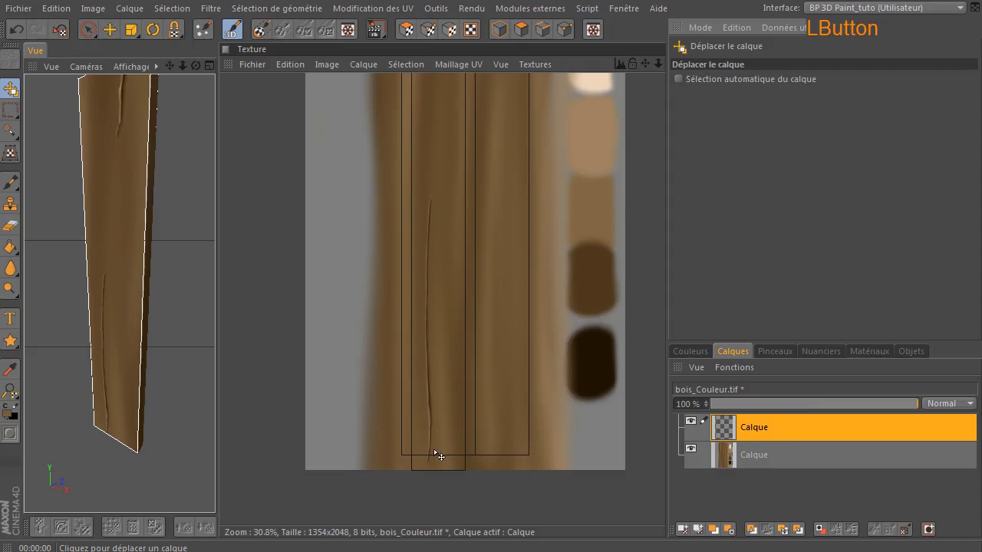
- Inspect the crack at the plank's lower end from several angles and check the whole plank in the 3D view
left_click_drag(196, 67, 201, 306)
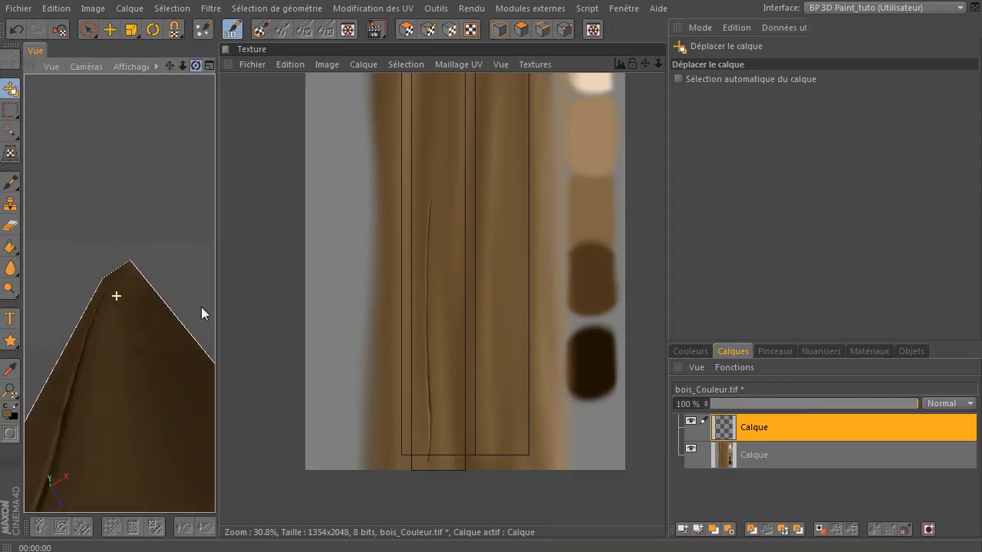
left_click_drag(167, 68, 113, 208)
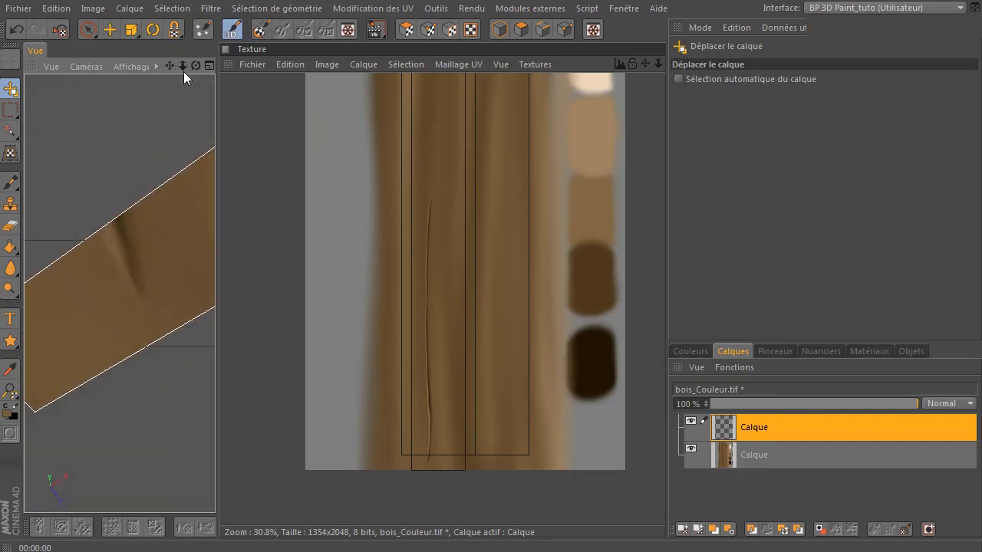
left_click(183, 69)
left_click_drag(182, 66, 135, 100)
left_click_drag(199, 68, 192, 107)
left_click_drag(128, 258, 524, 186)
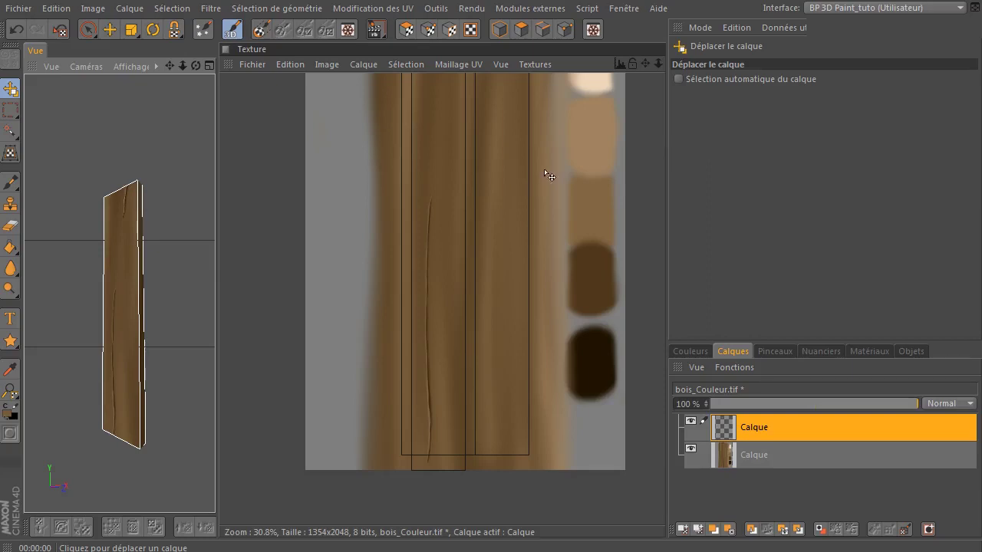
- Set up the Clone tool with its source at the long crack's upper end and a brush size of 135
left_click_drag(646, 66, 616, 143)
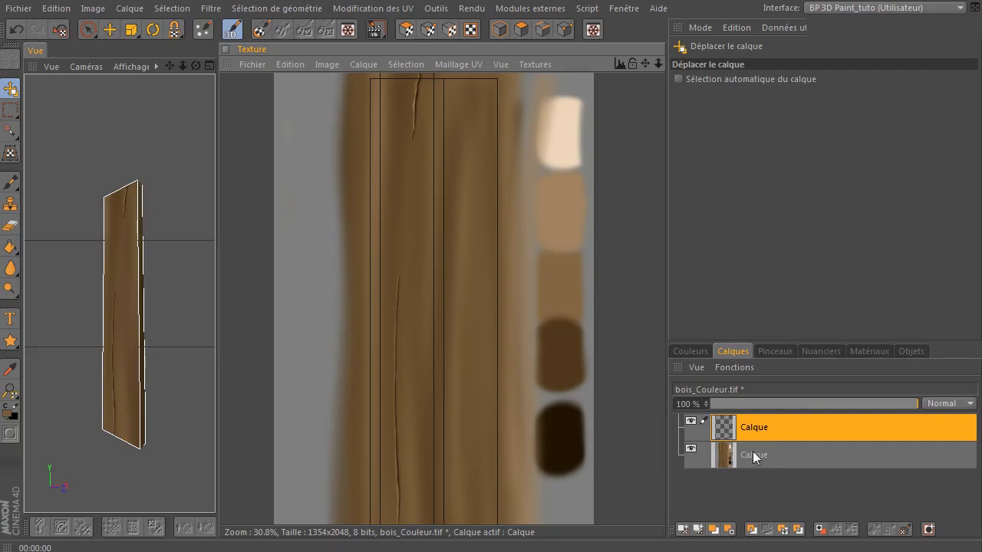
left_click(780, 481)
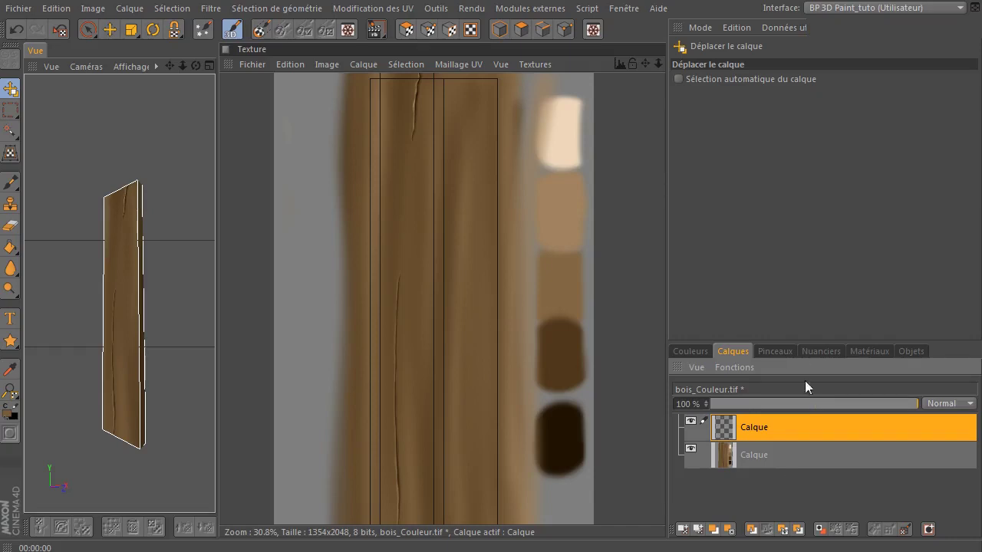
left_click(87, 32)
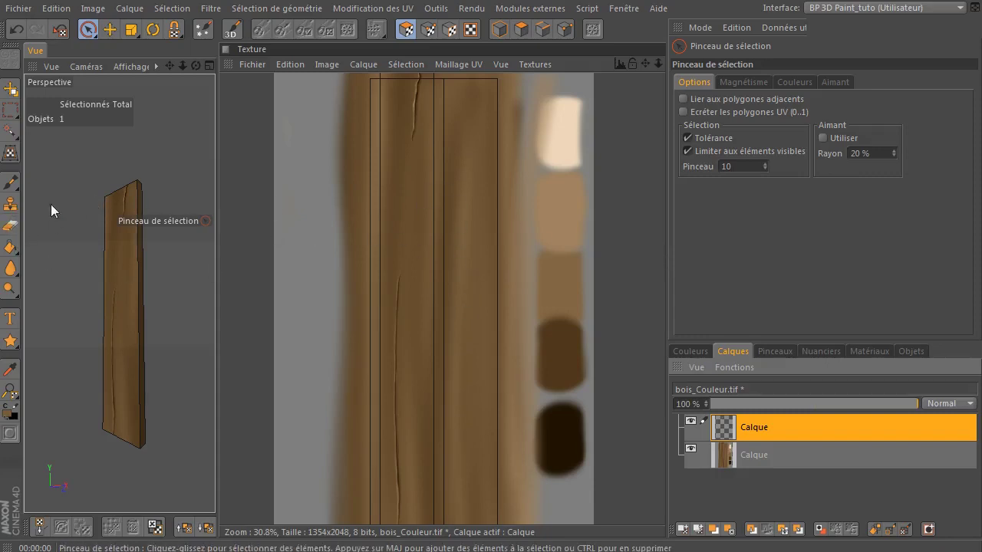
left_click(10, 203)
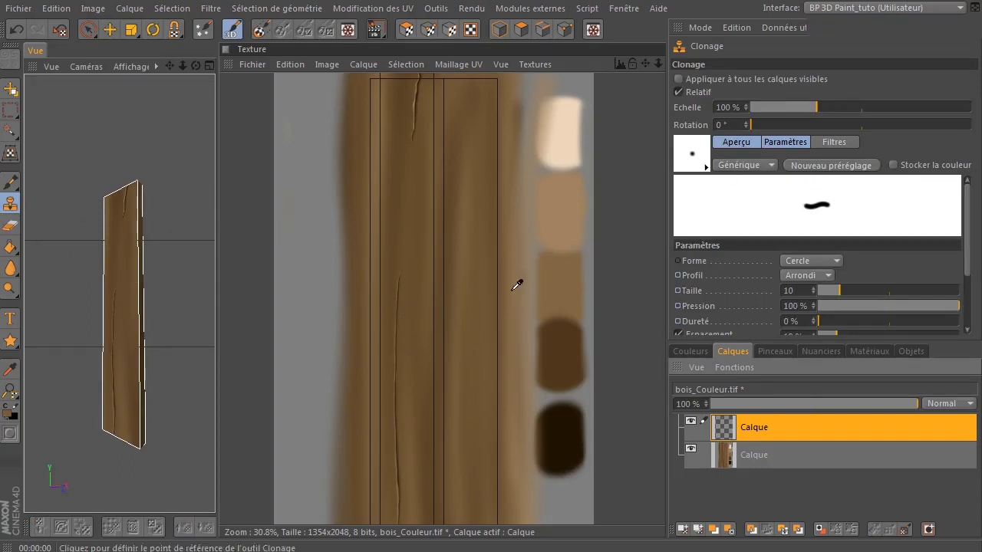
left_click(404, 272)
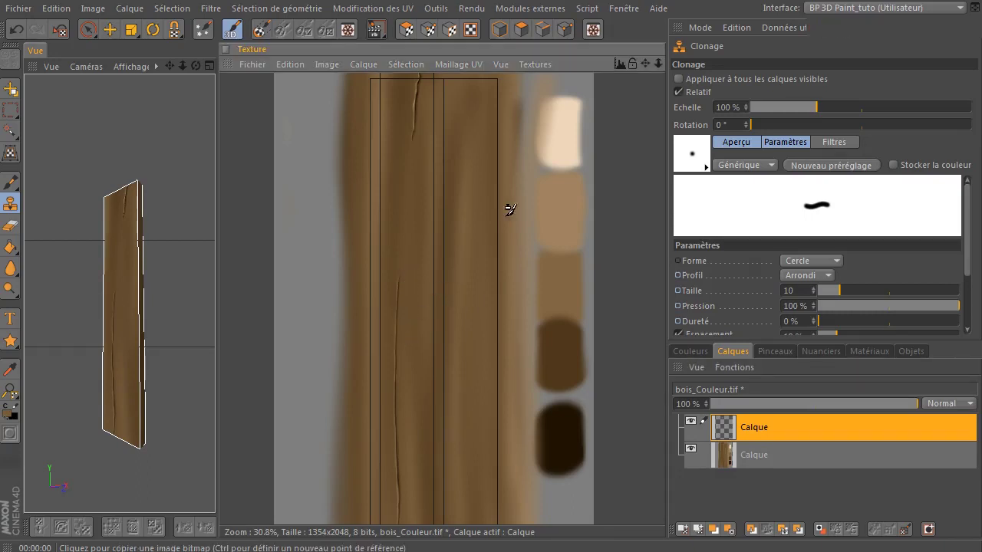
left_click_drag(840, 290, 901, 292)
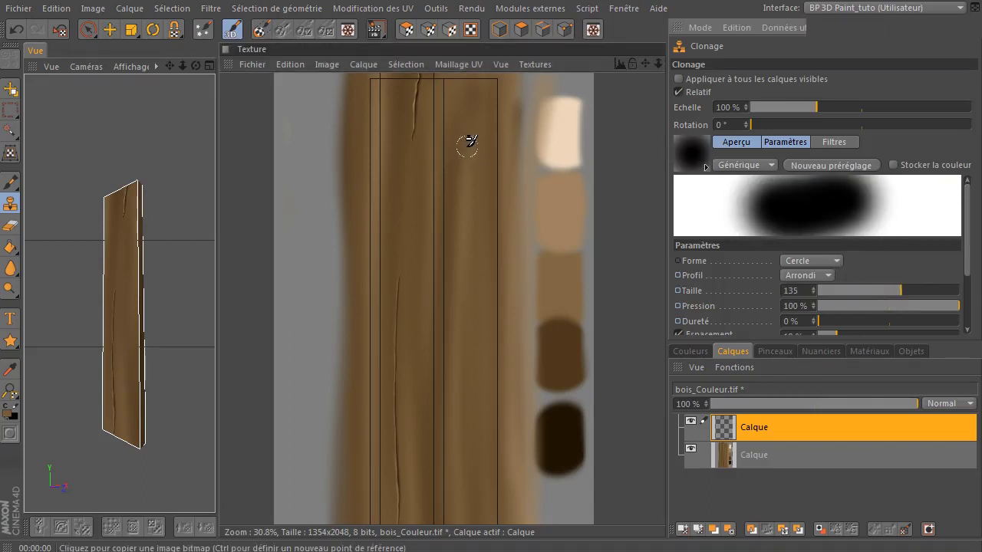
- Try cloning the long crack and a short crack beneath it onto the adjacent face's texture strip, and undo the strokes
left_click_drag(469, 141, 476, 248)
mouse_move(484, 340)
left_mouse_down()
mouse_move(474, 340)
mouse_move(472, 228)
left_mouse_up()
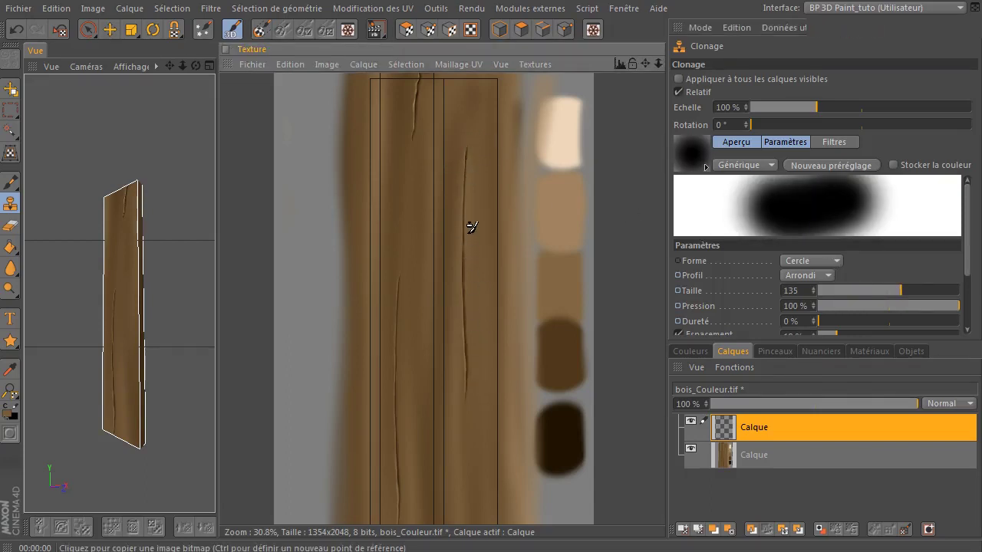
left_click_drag(487, 431, 485, 453)
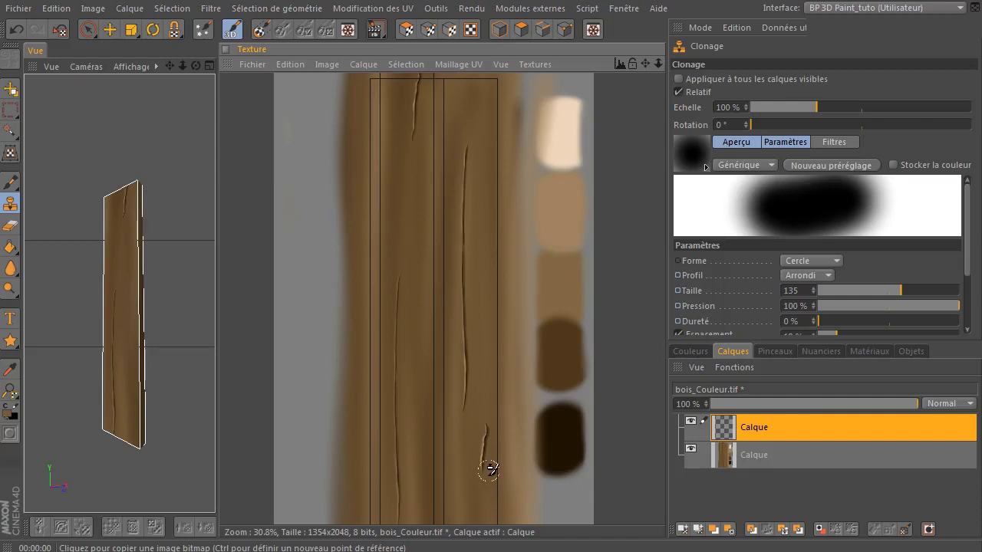
left_click_drag(195, 66, 285, 161)
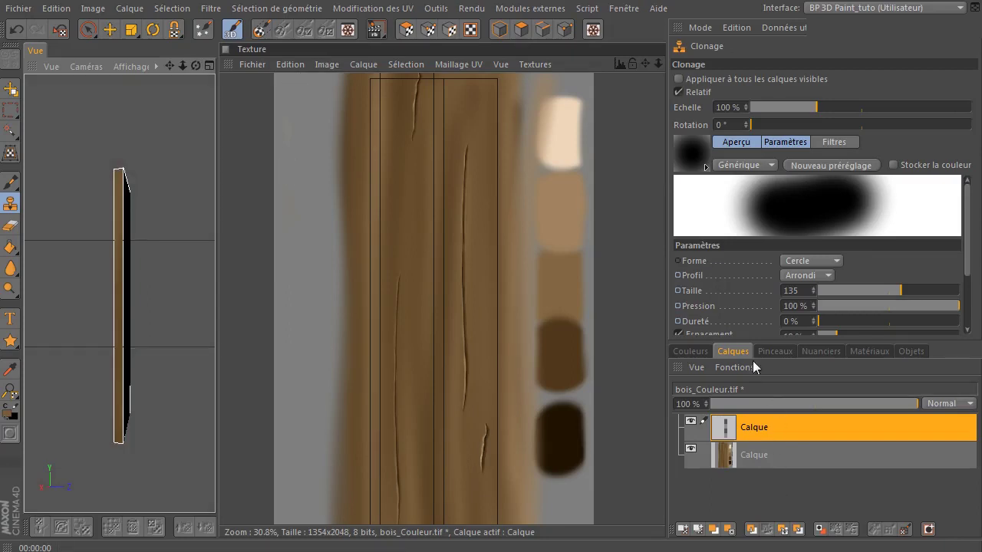
left_click(17, 30)
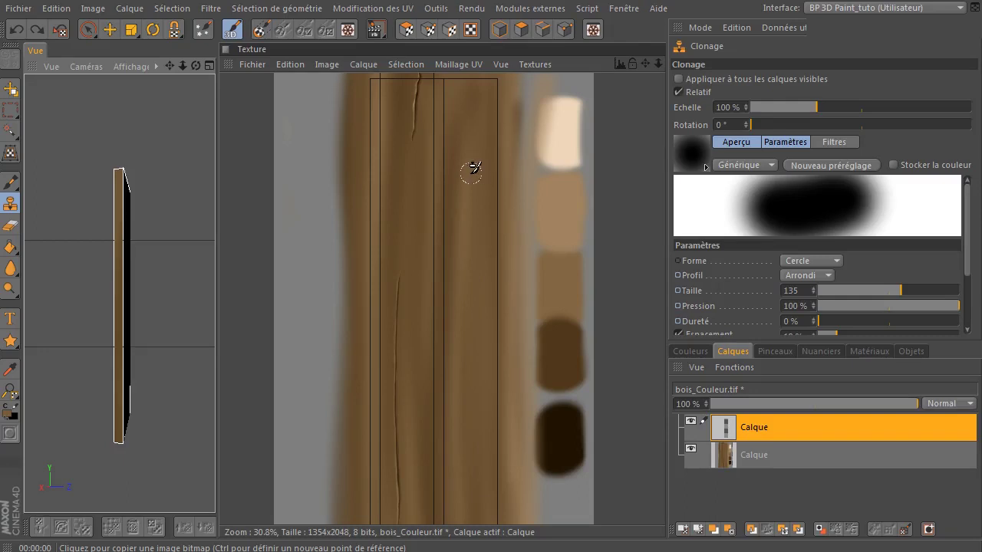
- Clone the long crack down the adjacent face's texture strip, with a faint trace below it, and check the plank in 3D
left_click_drag(474, 168, 472, 185)
left_click_drag(479, 285, 466, 409)
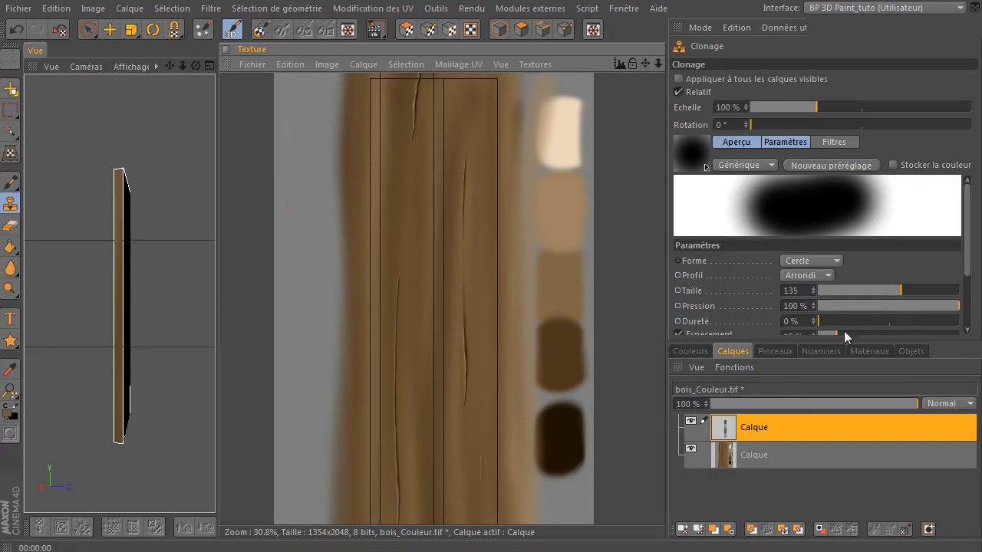
left_click_drag(197, 66, 75, 52)
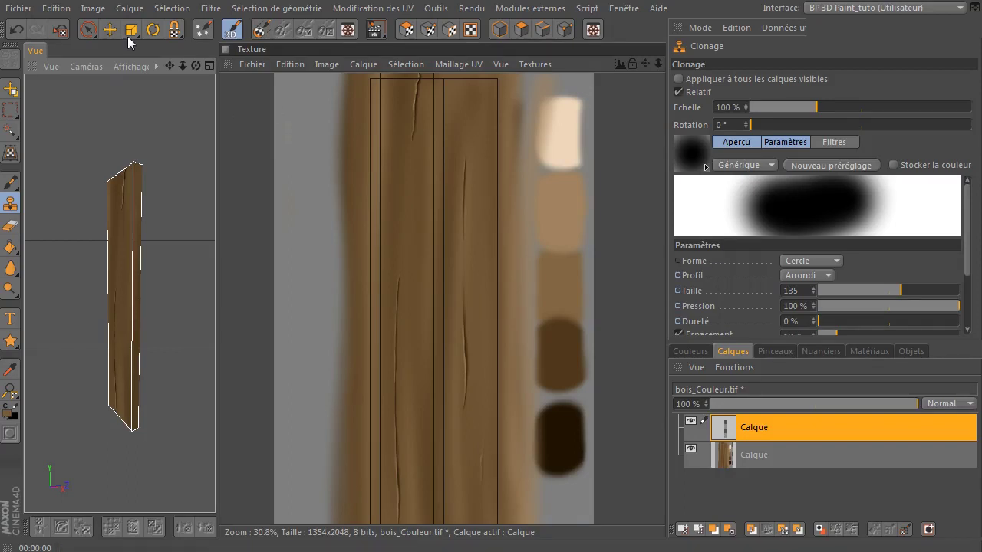
left_click(11, 269)
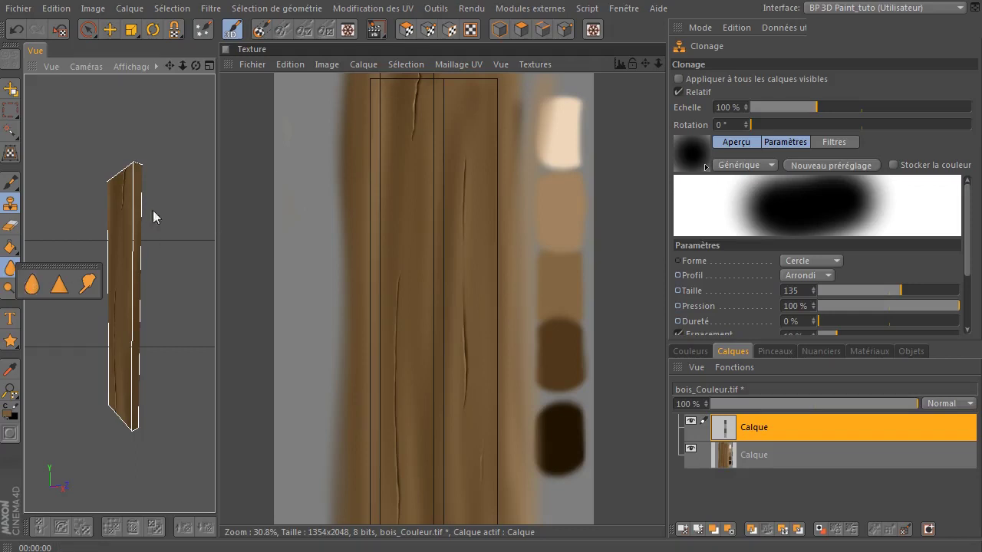
left_click(189, 176)
left_click_drag(9, 290, 59, 311)
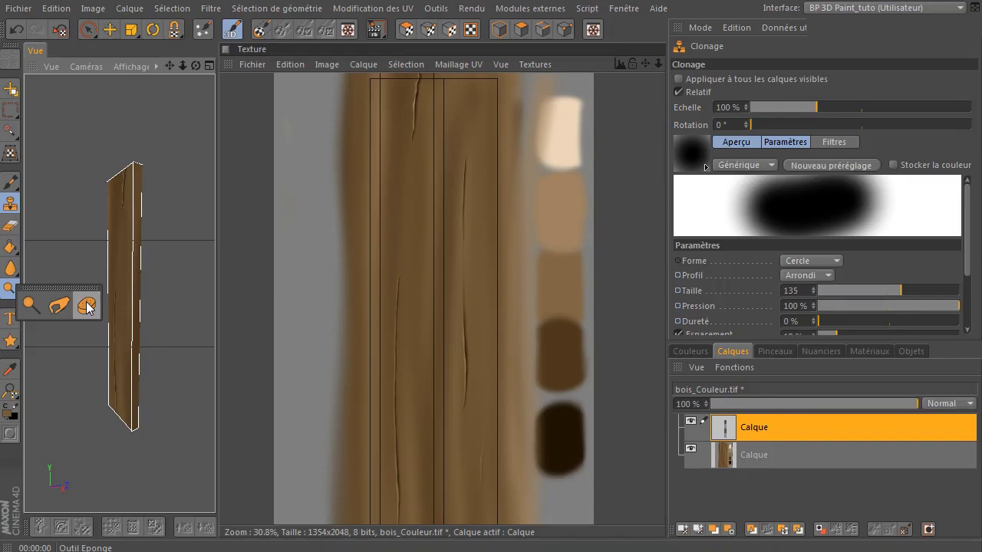
left_click(77, 228)
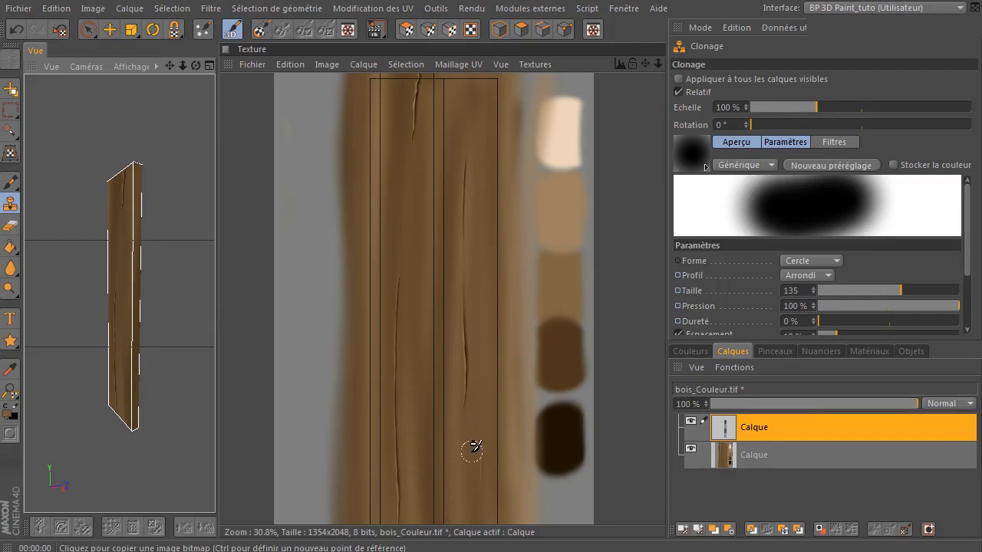
- Save the painted bois_Couleur.tif texture and switch the interface to the standard_tuto layout
scroll(475, 449, "down", 1)
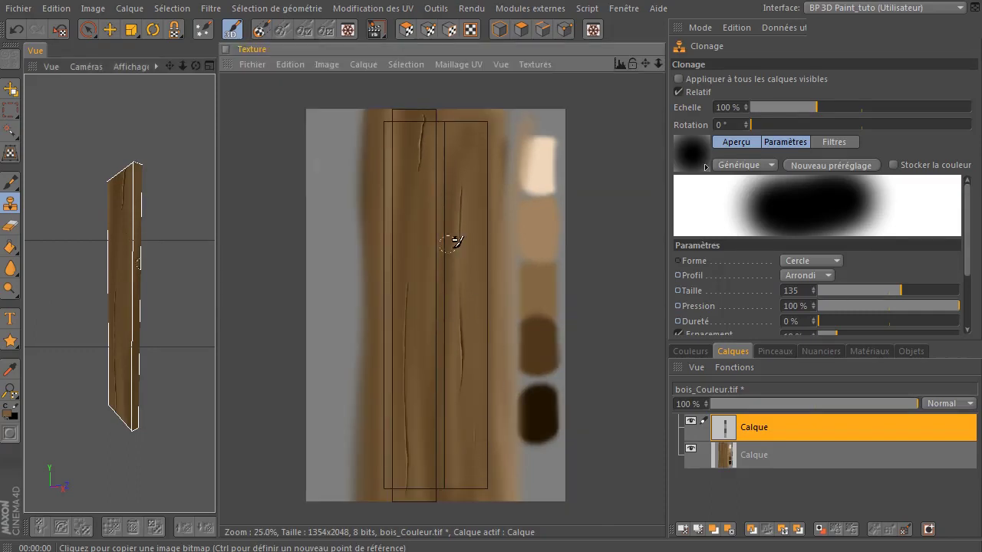
left_click(257, 65)
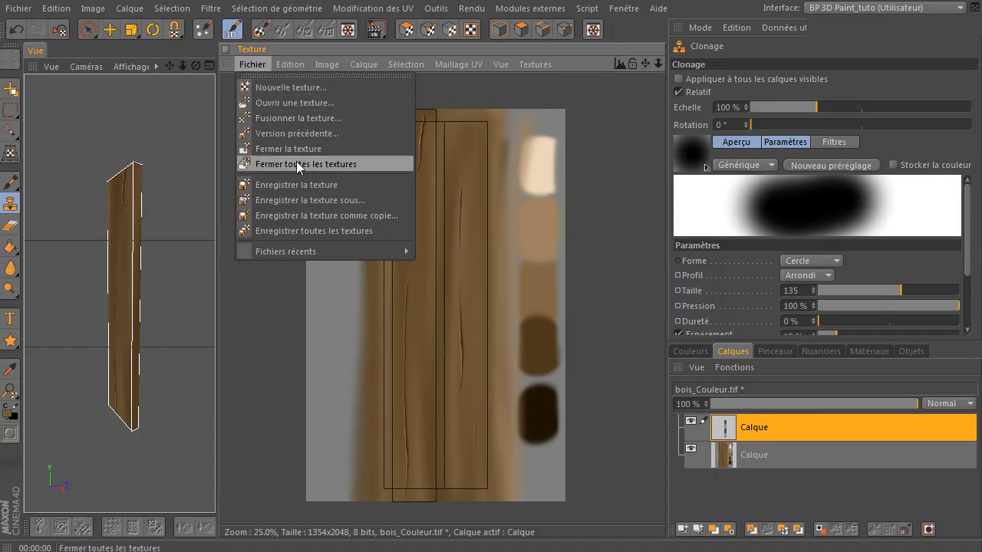
left_click(295, 182)
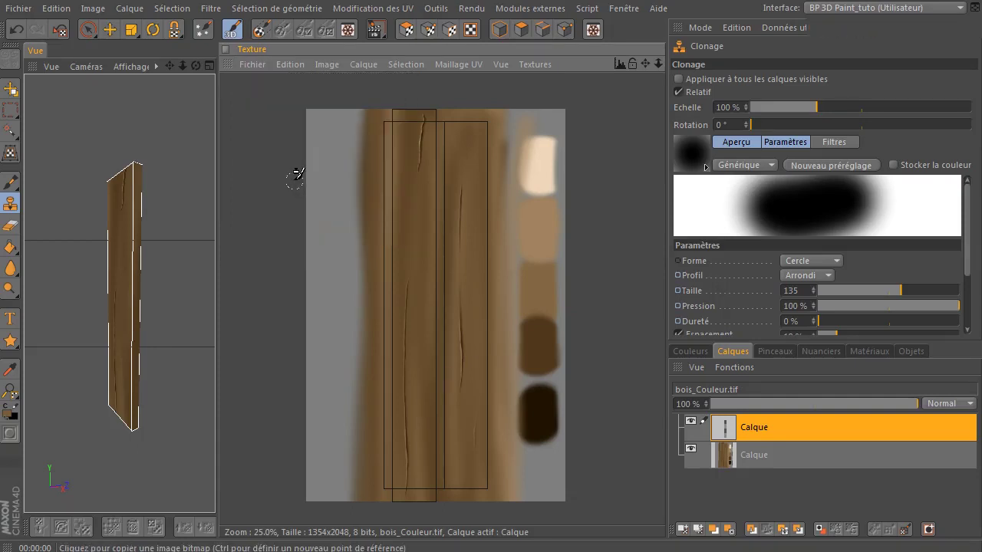
left_click(909, 9)
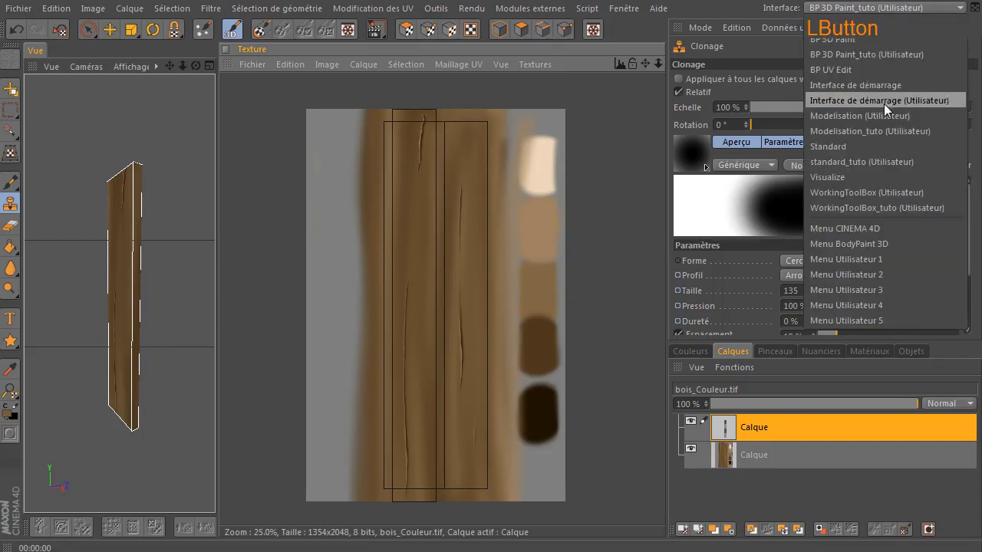
left_click(865, 161)
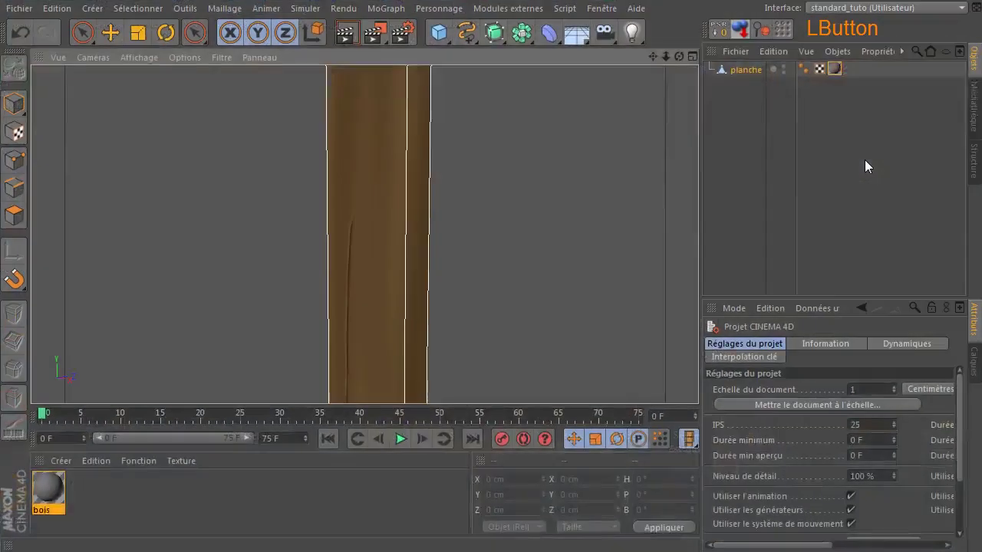
- Rotate the planche object to a pitch of -90° so it lies flat, and drop it onto the ground level
mouse_move(669, 58)
left_mouse_down()
mouse_move(585, 88)
mouse_move(514, 95)
mouse_move(653, 65)
mouse_move(664, 1)
mouse_move(632, 57)
mouse_move(678, 58)
left_mouse_up()
left_click_drag(746, 70, 561, 114)
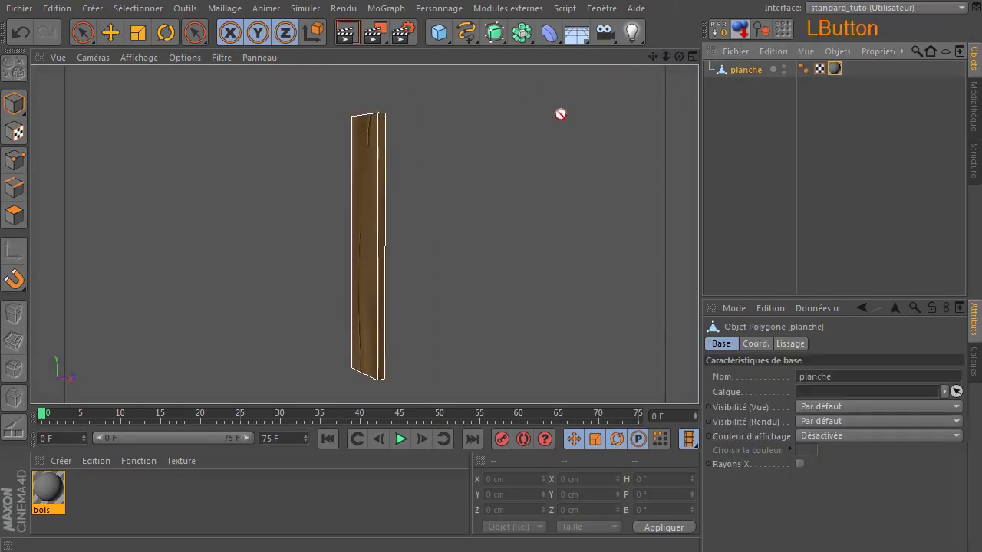
left_click(18, 101)
left_click(166, 33)
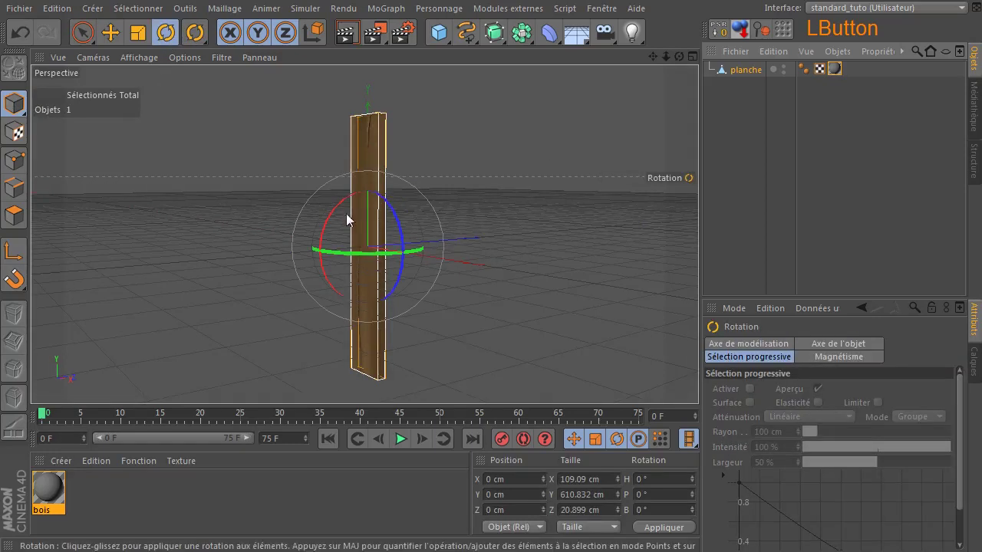
left_click_drag(329, 219, 405, 174)
left_click(739, 30)
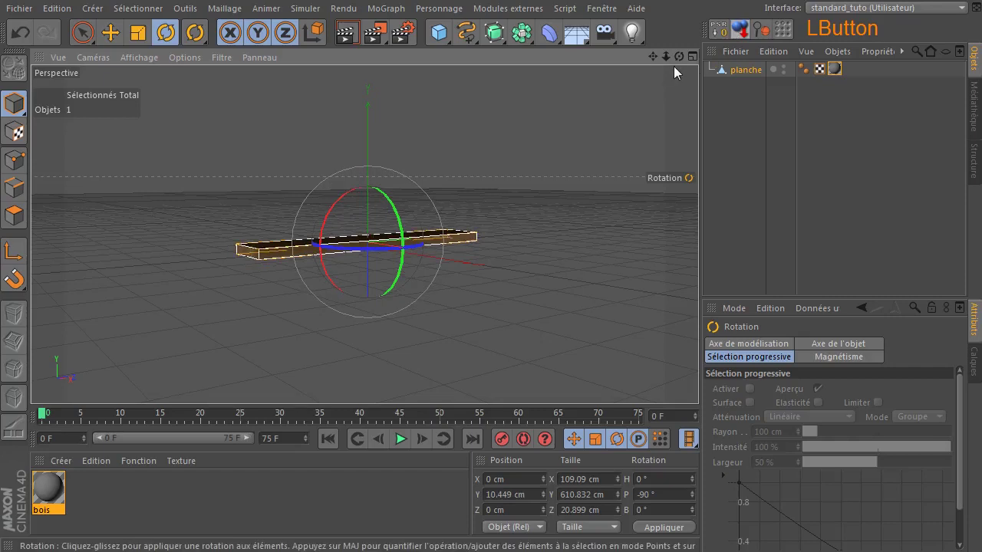
- Add a floor (Sol) and a sky (Ciel) object to the scene around the plank
left_click_drag(653, 56, 680, 100)
left_click_drag(679, 56, 735, 15)
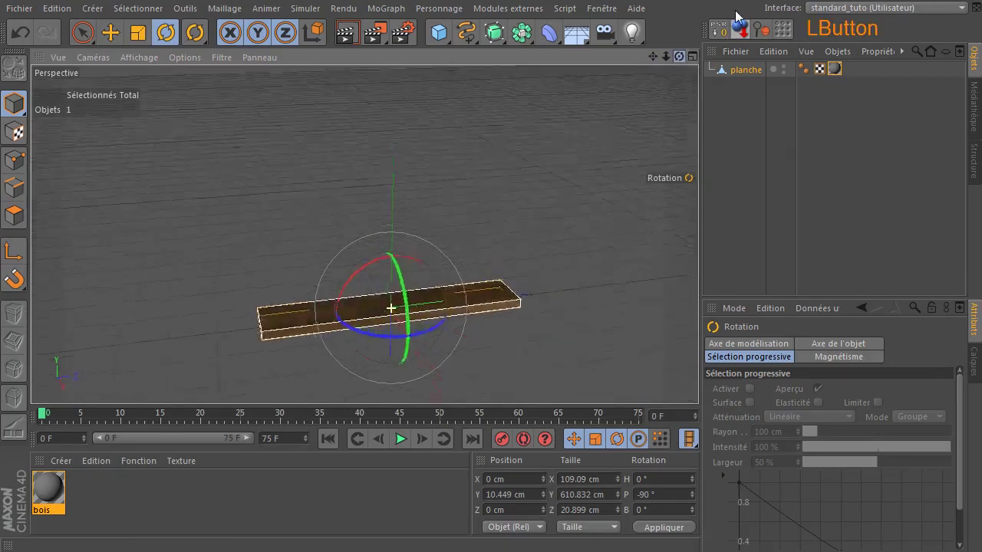
left_click_drag(577, 32, 542, 75)
left_click(643, 46)
left_click_drag(570, 34, 625, 81)
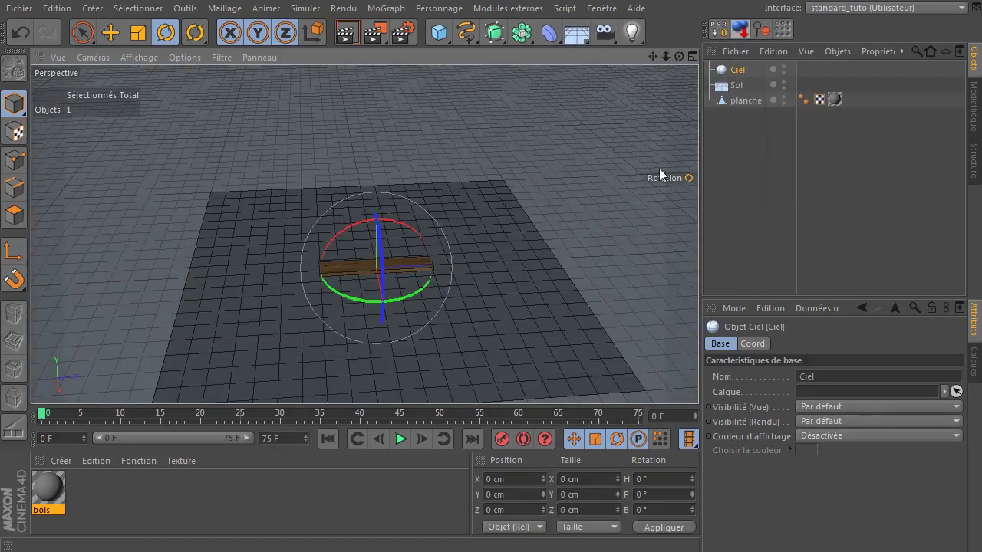
double_click(90, 491)
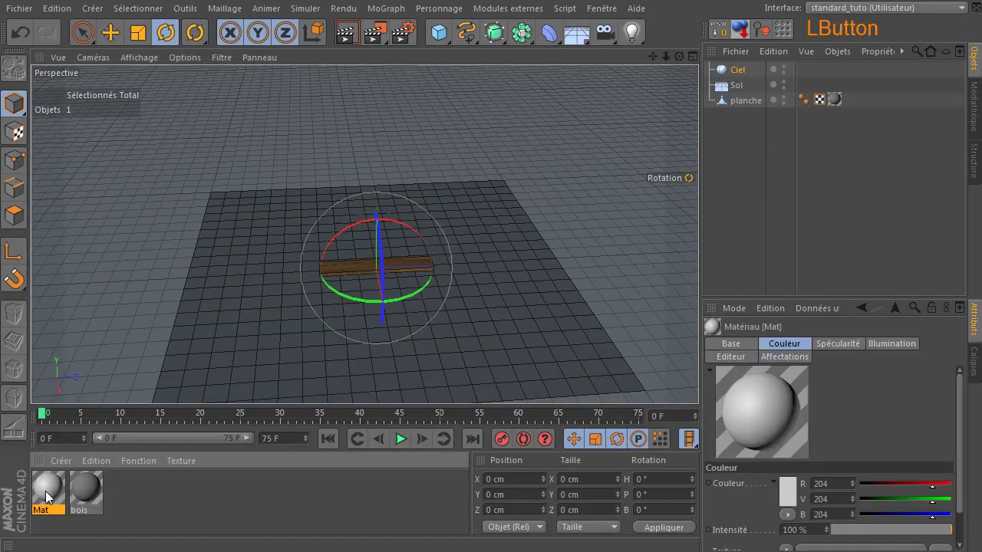
key("Delete")
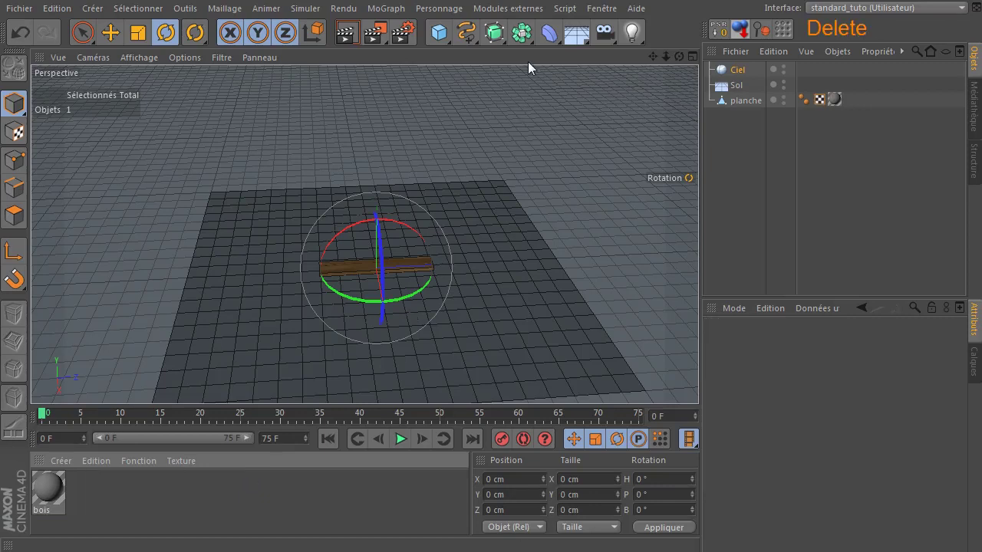
left_click(586, 9)
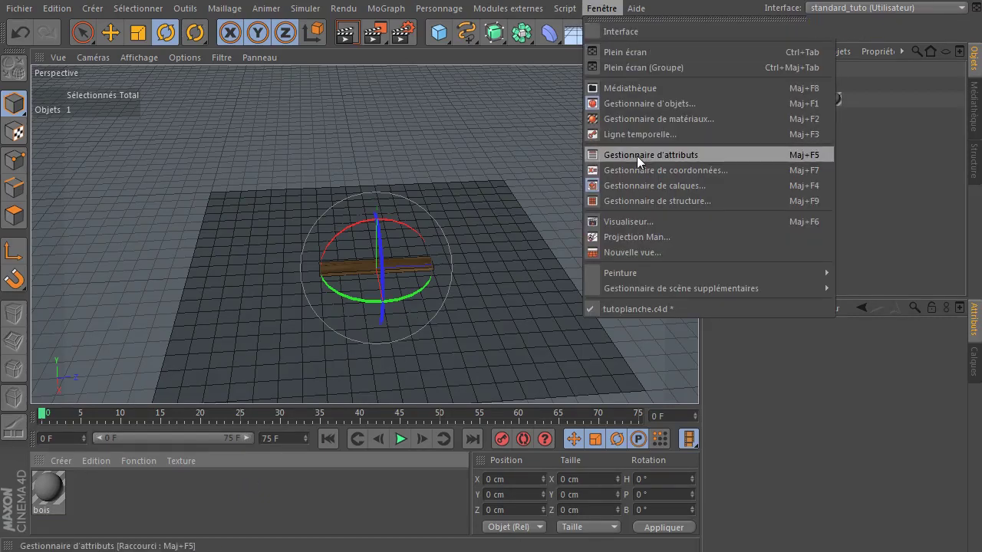
left_click(650, 90)
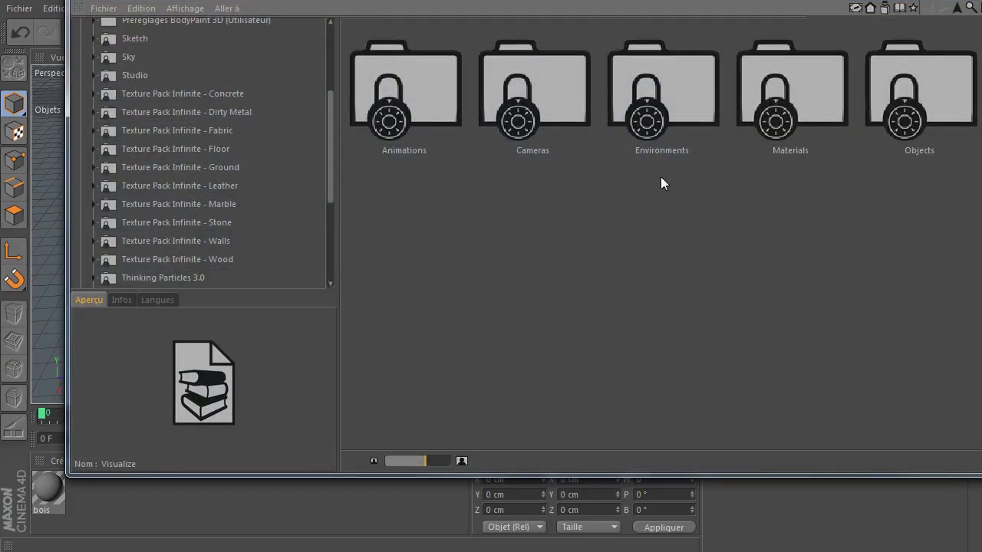
left_click(196, 474)
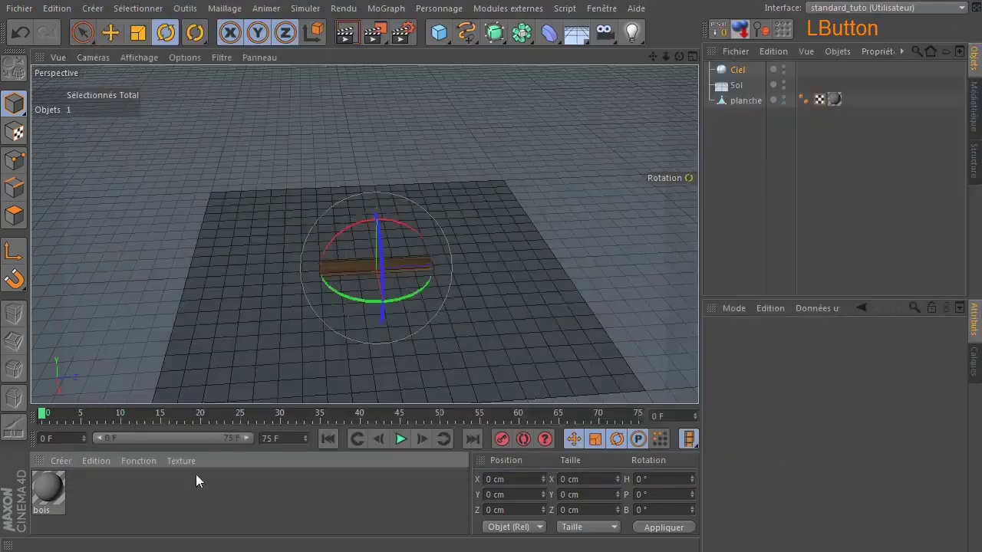
- Create a new material with Couleur and Spécularité disabled and only the Luminescence channel enabled
double_click(173, 483)
double_click(49, 489)
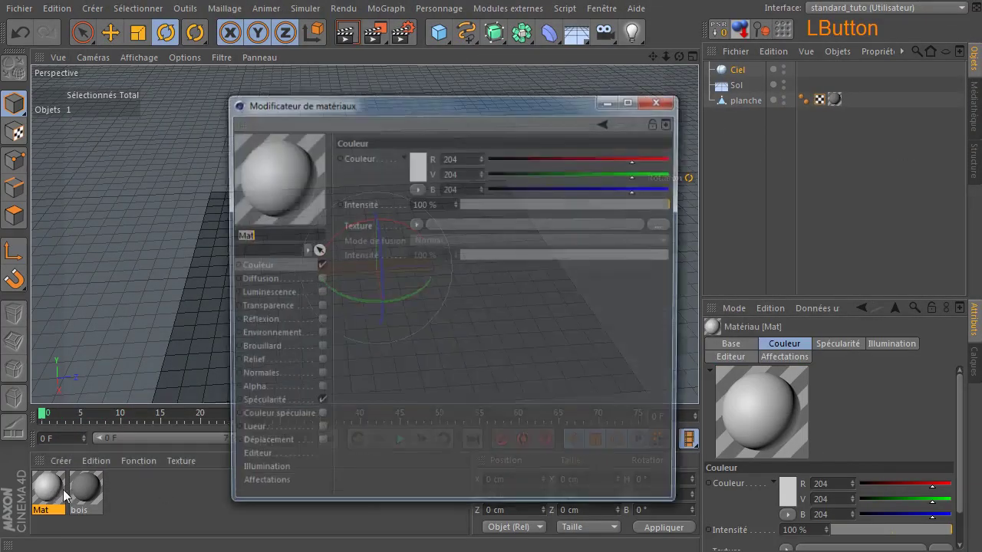
left_click(319, 266)
left_click(319, 404)
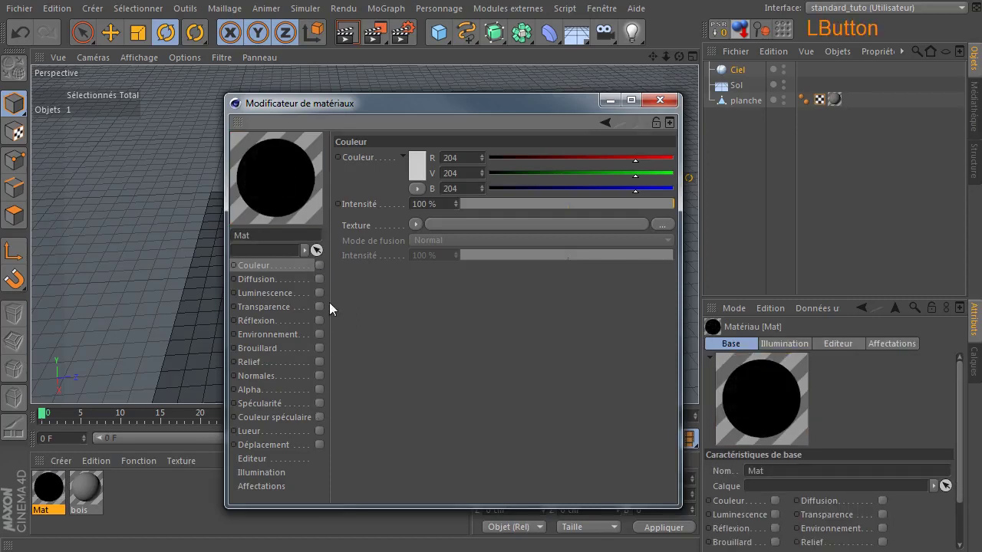
left_click(319, 292)
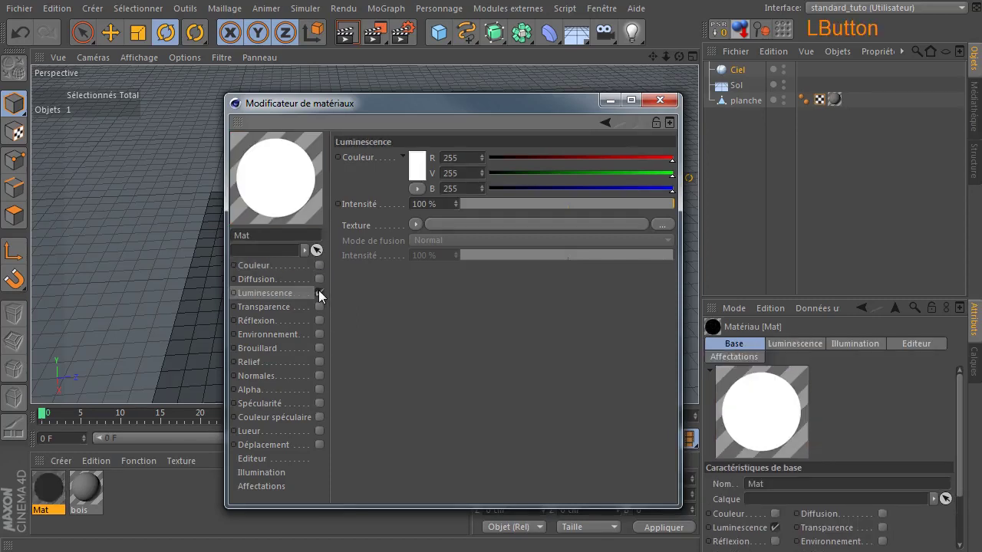
- Load studio021.hdr from the HDRI folder as the new material's Luminescence texture, copying the image to the project location
left_click(660, 223)
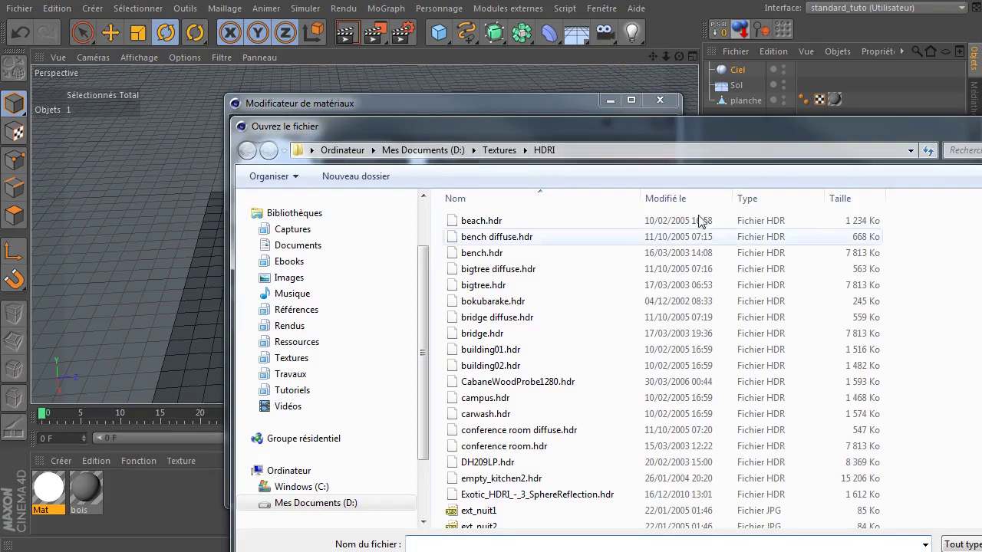
left_click(709, 389)
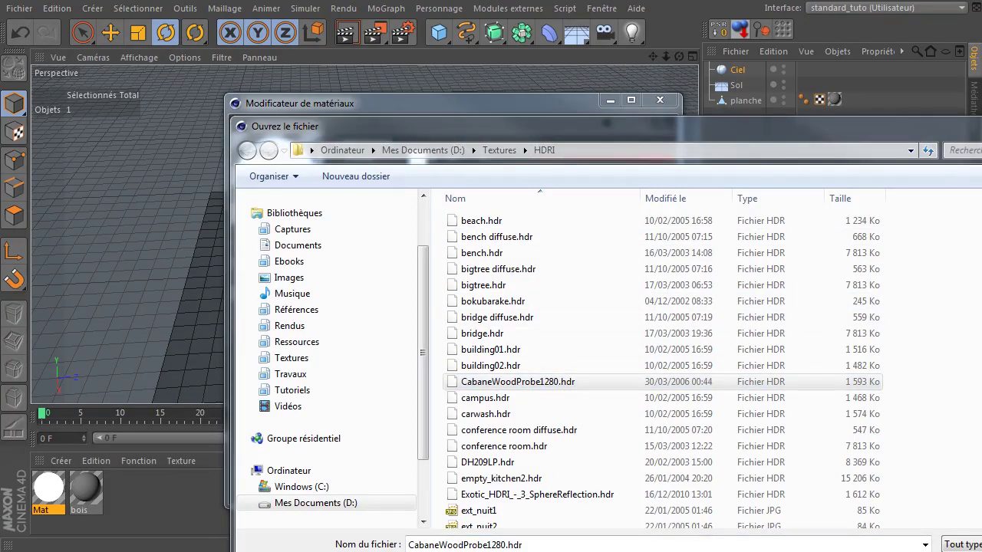
left_click(981, 176)
left_click_drag(981, 230, 981, 353)
left_click(981, 399)
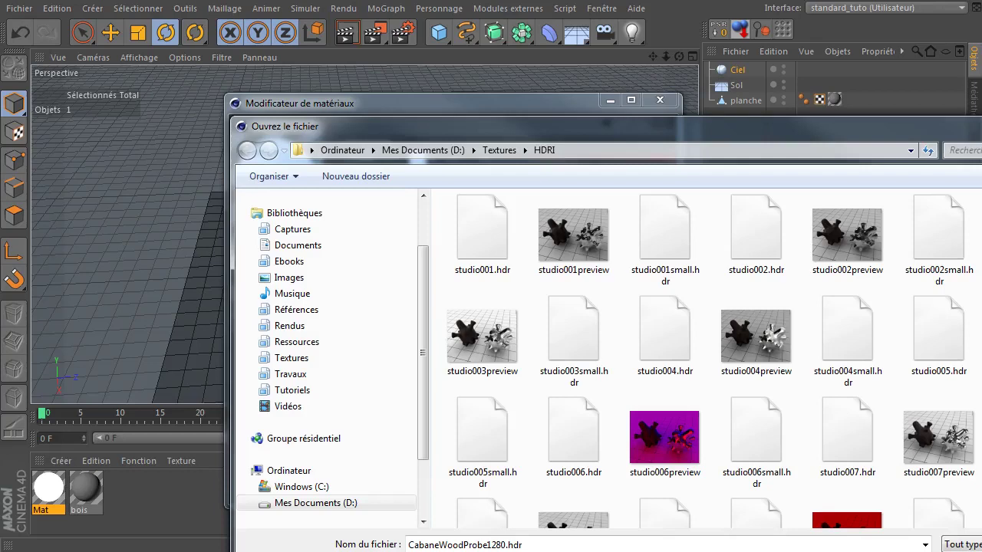
left_click_drag(981, 376, 981, 412)
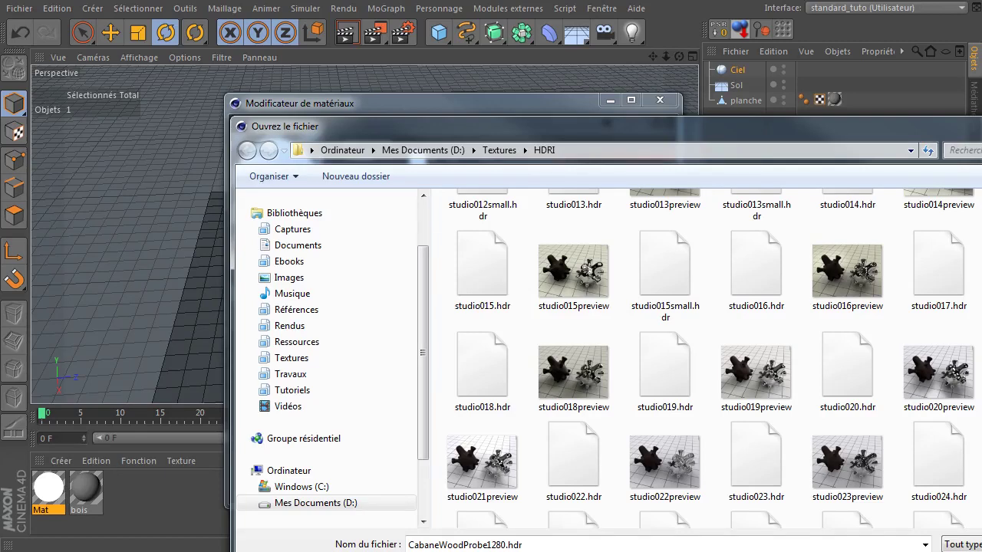
left_click(981, 365)
left_click(981, 551)
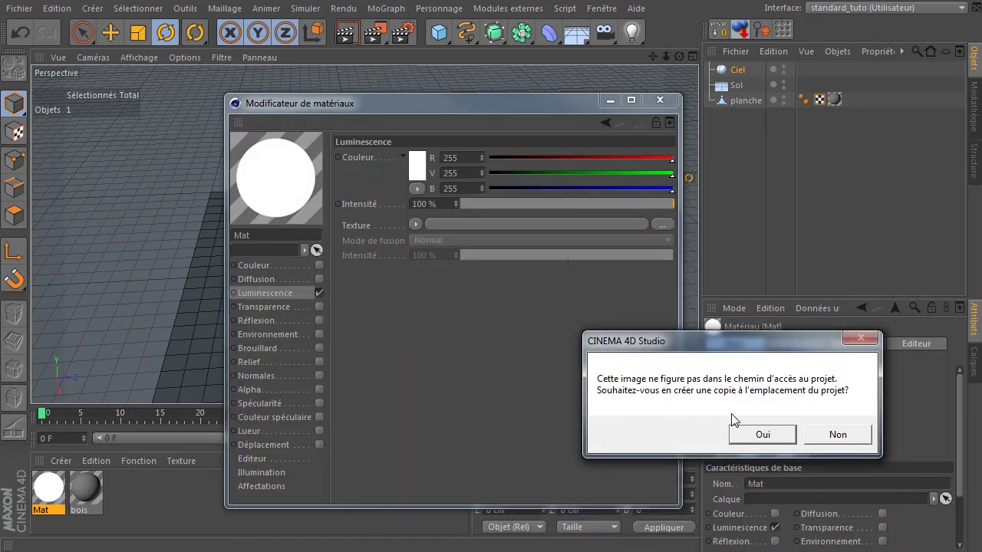
left_click(770, 439)
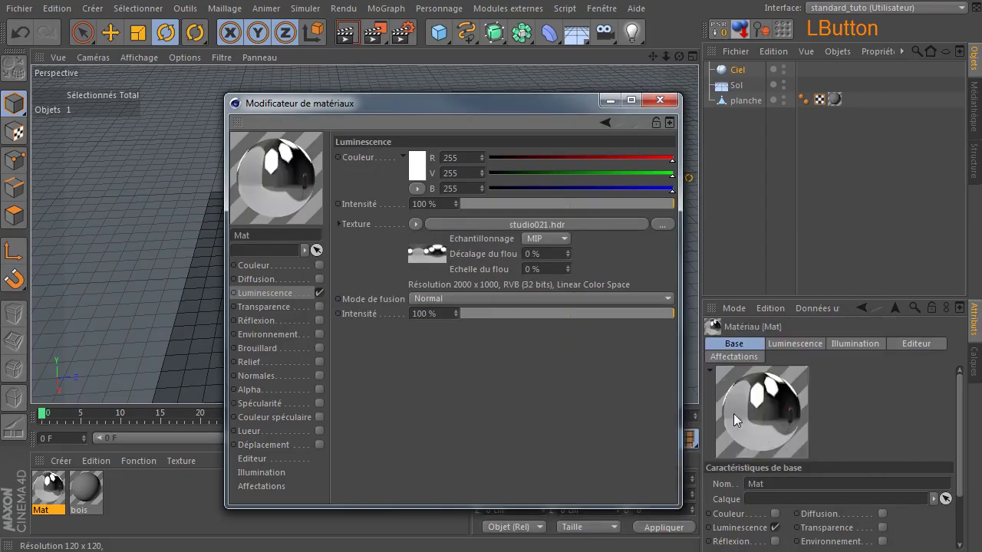
left_click(662, 100)
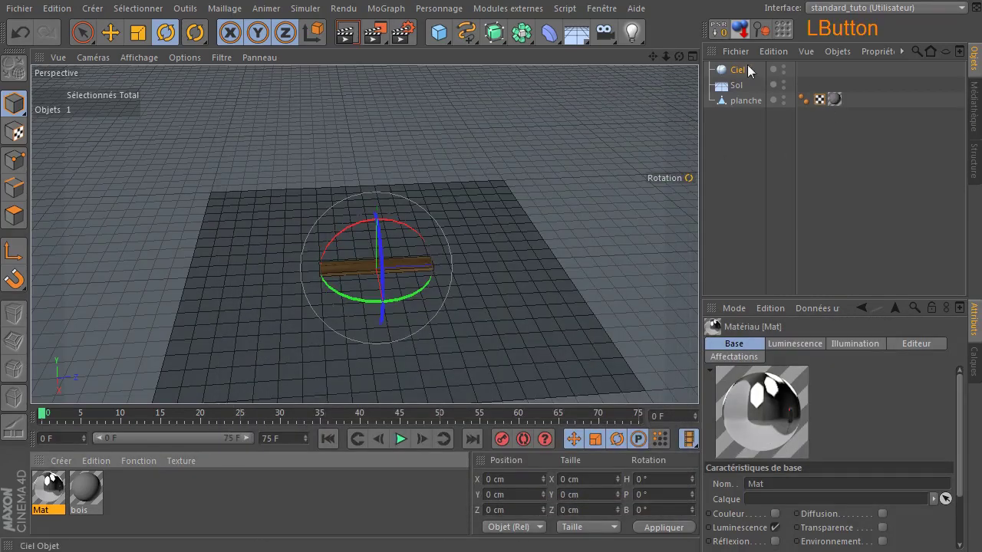
- Apply the HDRI material to the Ciel object and give it a Rendu tag with camera visibility disabled
left_click_drag(36, 495, 747, 72)
right_click(730, 73)
mouse_move(767, 83)
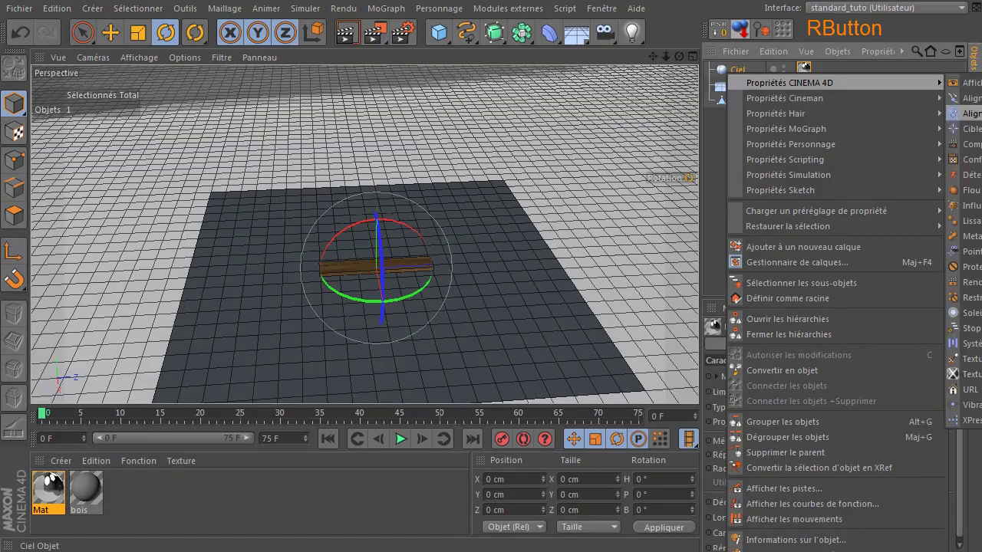
left_click(963, 282)
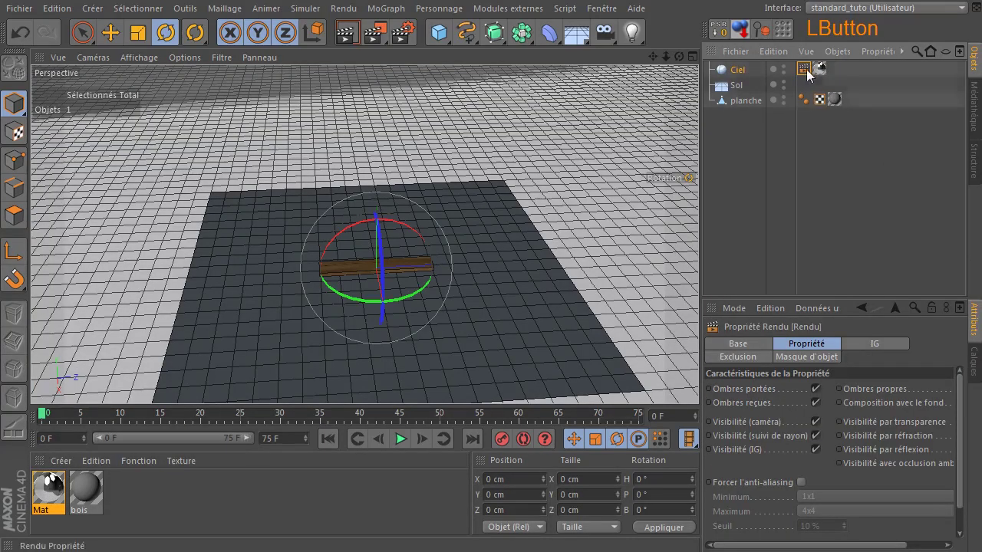
left_click(817, 421)
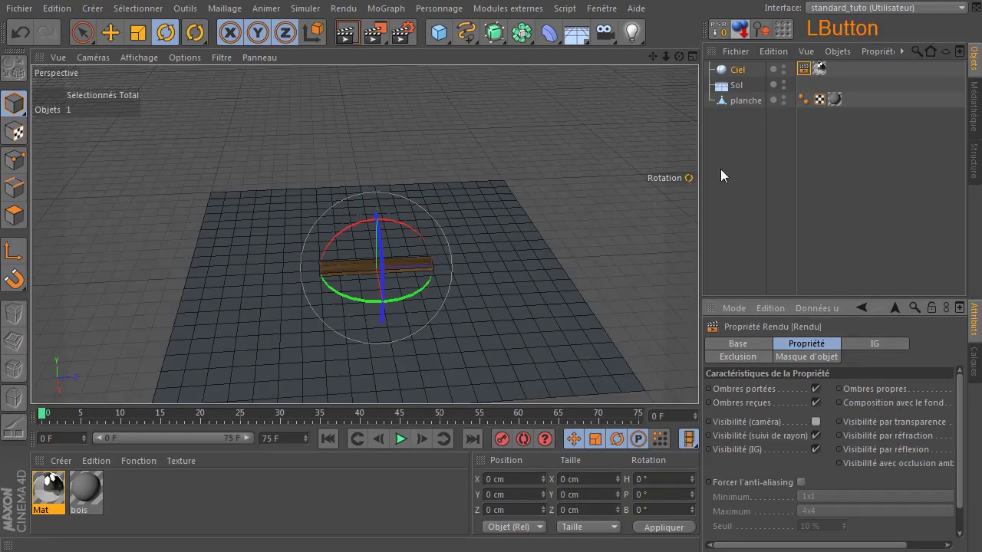
- Deselect everything and frame the plank closer on the floor from a raised angle in the perspective view
left_click_drag(679, 58, 609, 133)
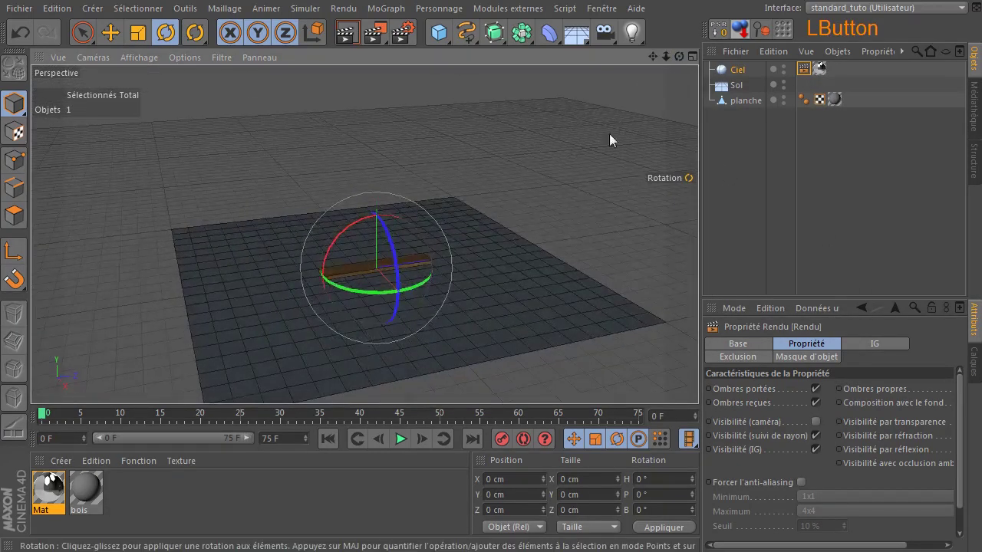
left_click(590, 148)
left_click_drag(376, 227, 365, 227)
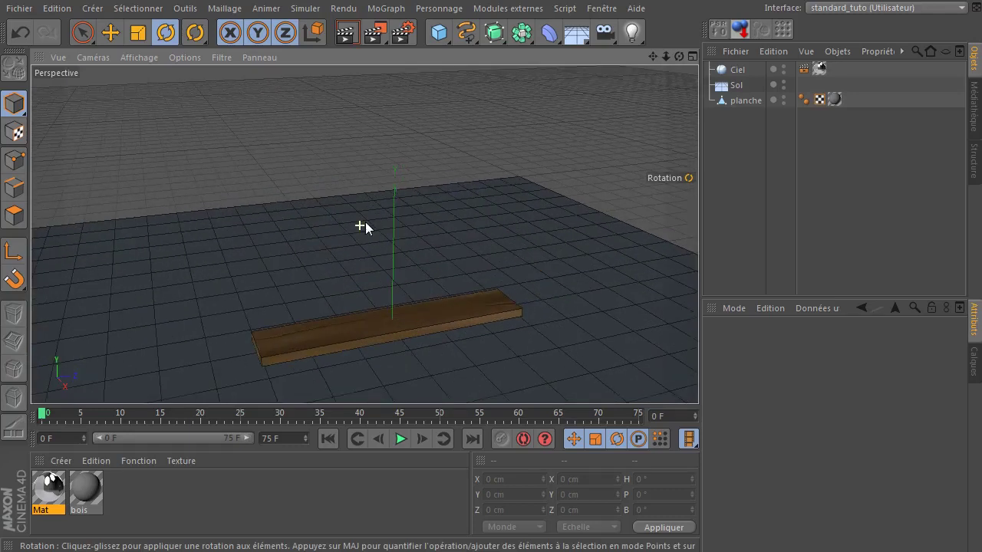
left_click_drag(656, 56, 619, 2)
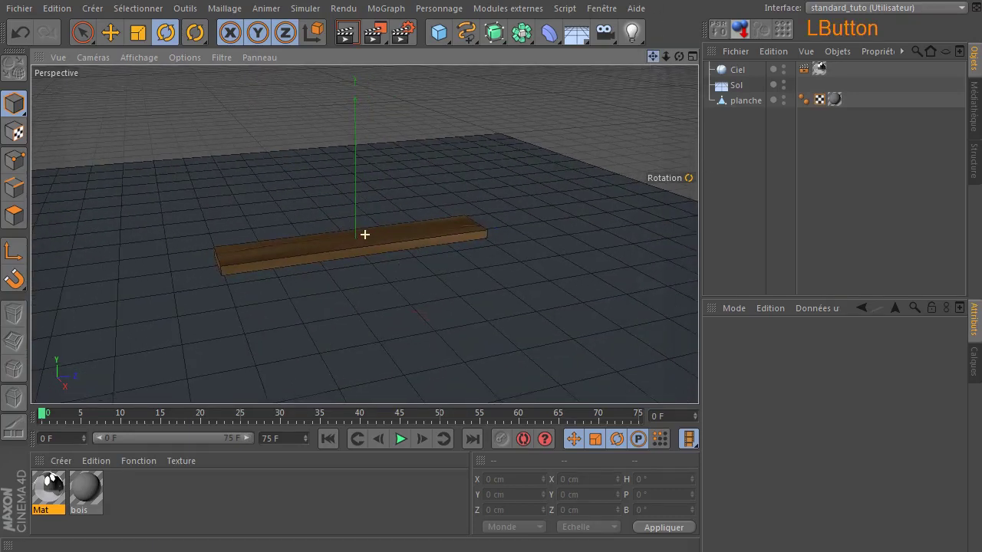
left_click_drag(672, 60, 671, 100)
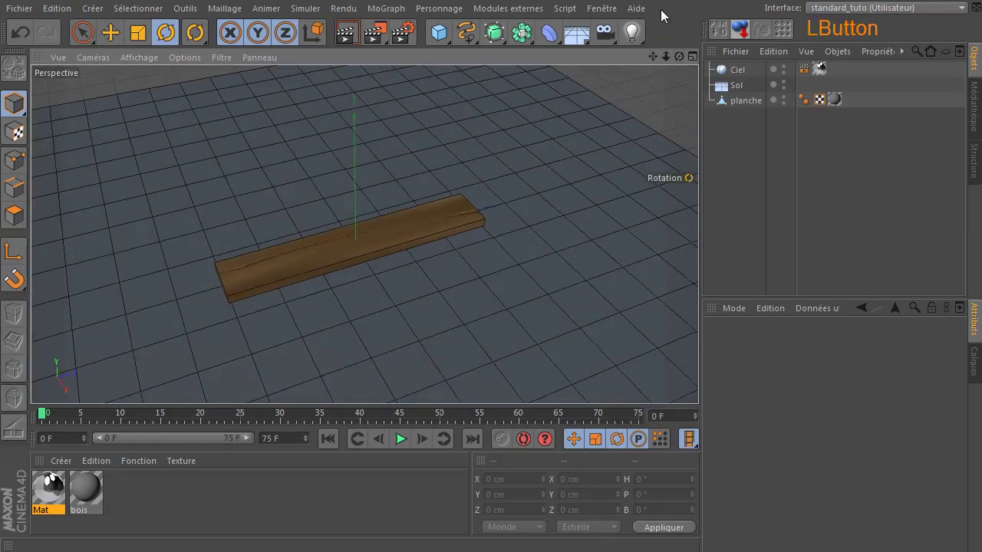
- Add the Illumination globale effect to the render settings
left_click(406, 38)
left_click(128, 259)
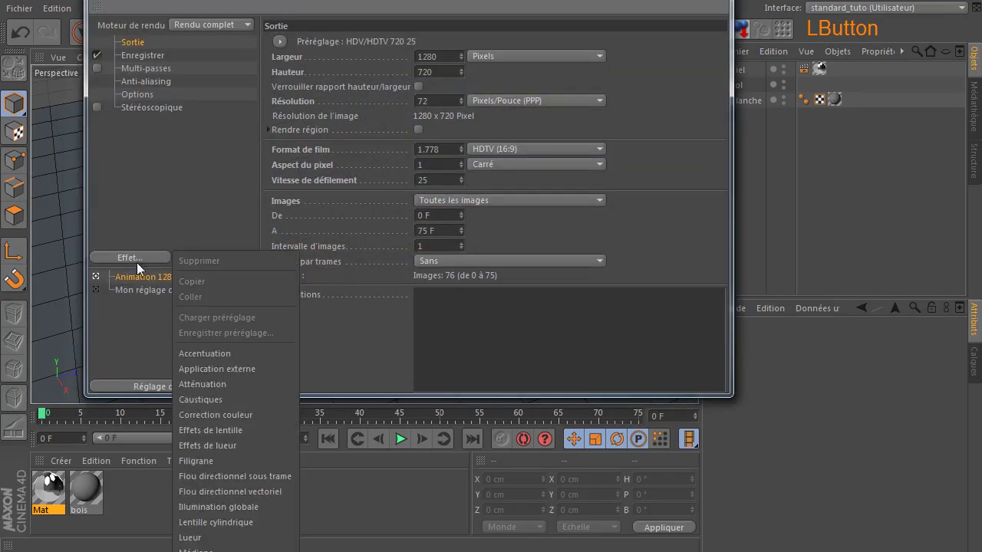
left_click(232, 506)
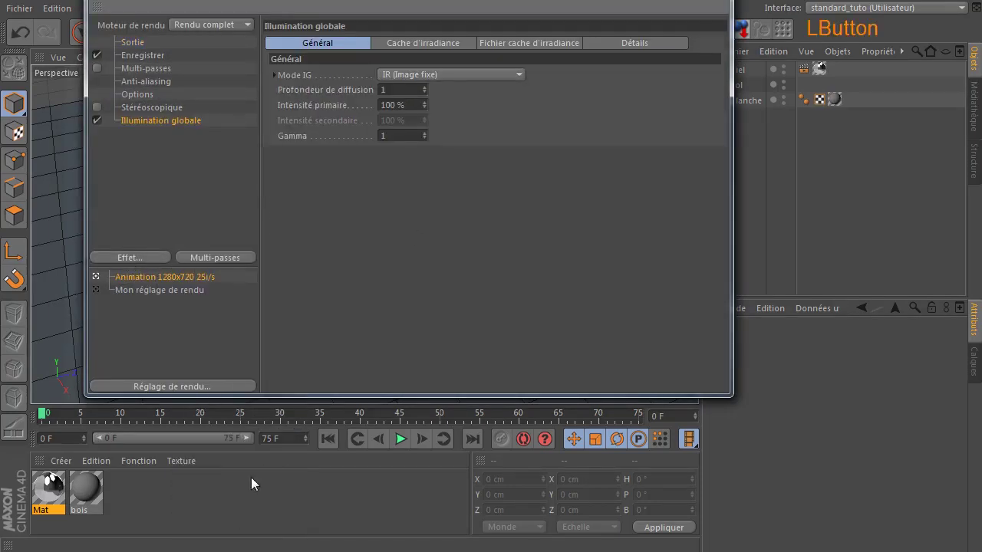
- Set the irradiance cache's Echantillons stochastiques to Basse, lower its Densité des enregistrements, and close the render settings
left_click(447, 49)
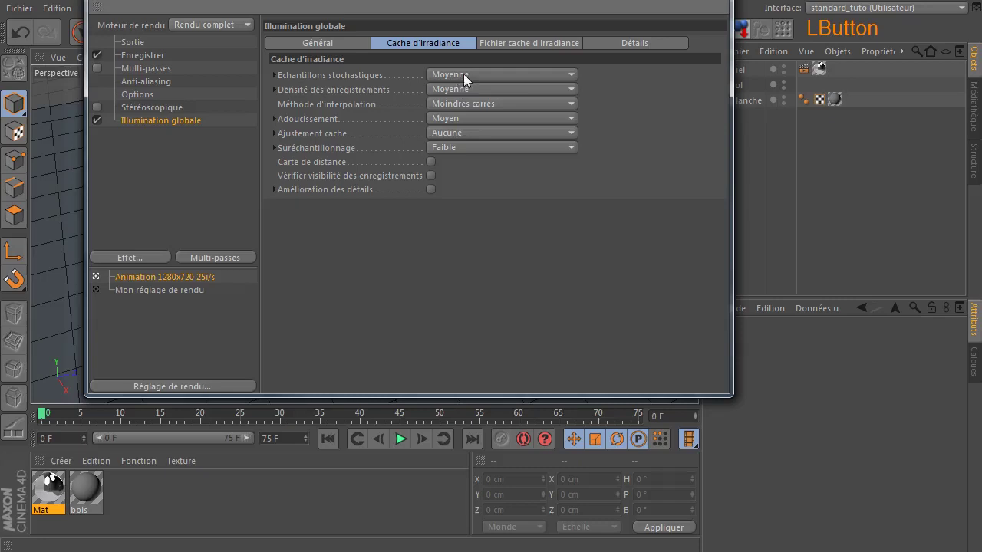
left_click(463, 73)
left_click(469, 119)
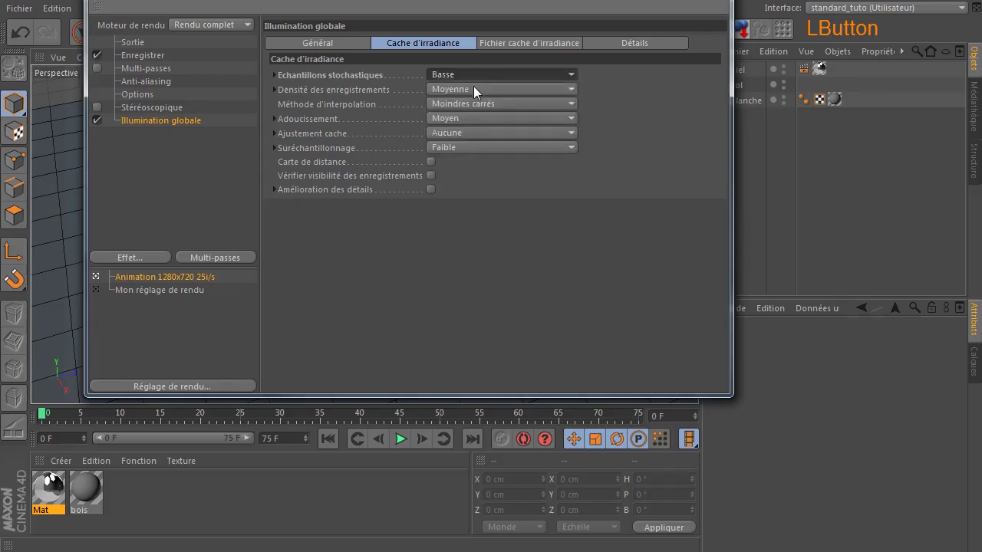
left_click(473, 87)
left_click(481, 136)
left_click(337, 44)
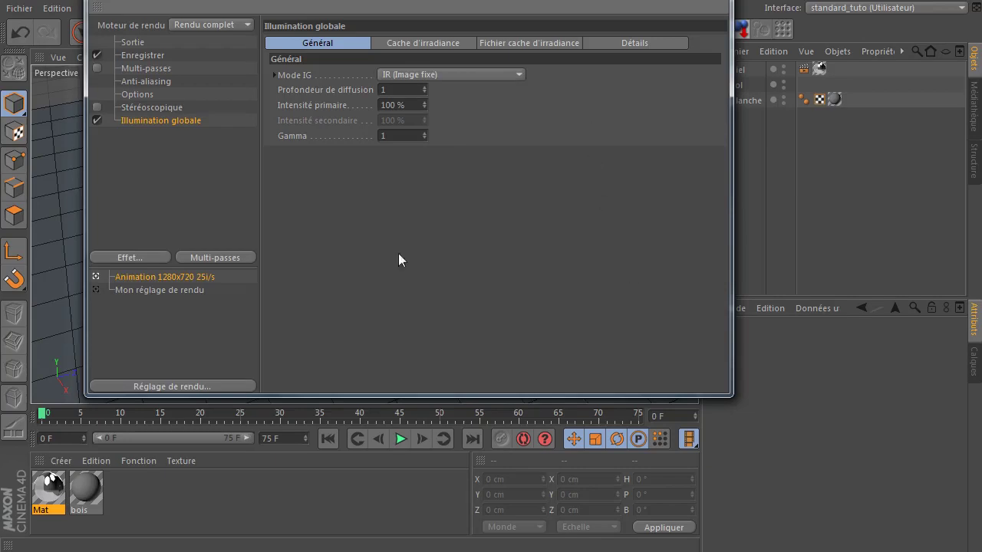
left_click(726, 0)
- Render the plank in the perspective view, first from the current angle and again from a lower, rotated viewpoint
left_click(346, 32)
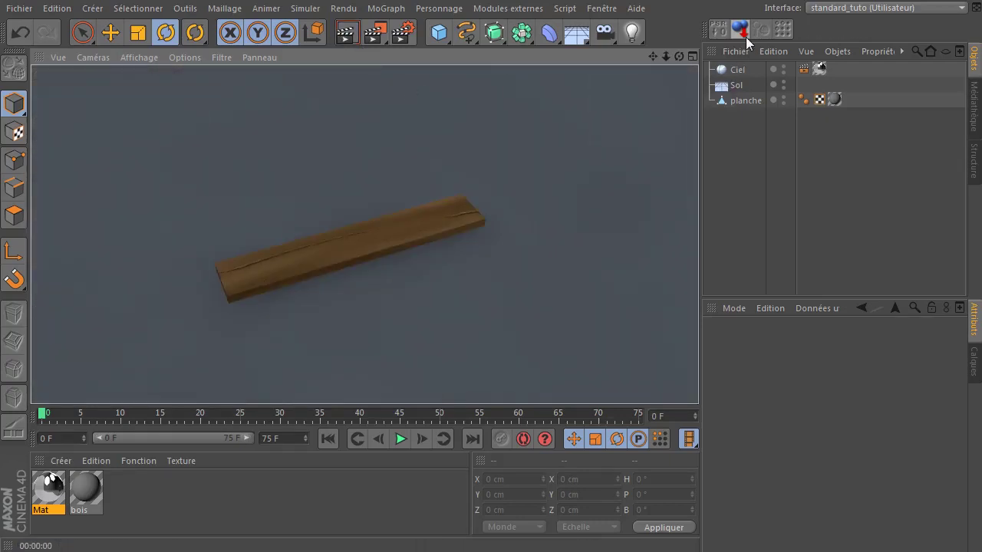
left_click_drag(679, 56, 691, 81)
left_click(346, 34)
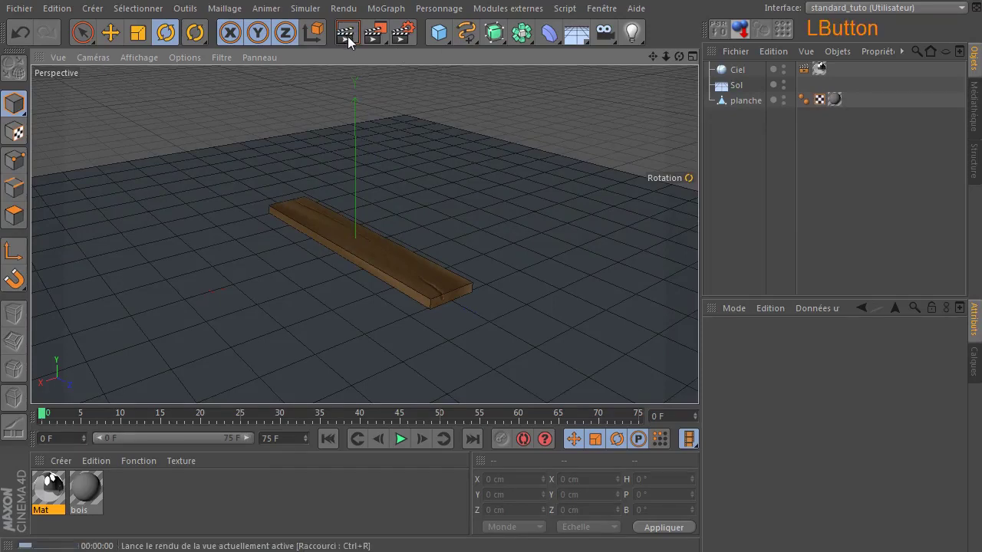
- Create an instance of the planche object and rotate it -90° in bank so that it crosses the original plank
left_click(739, 101)
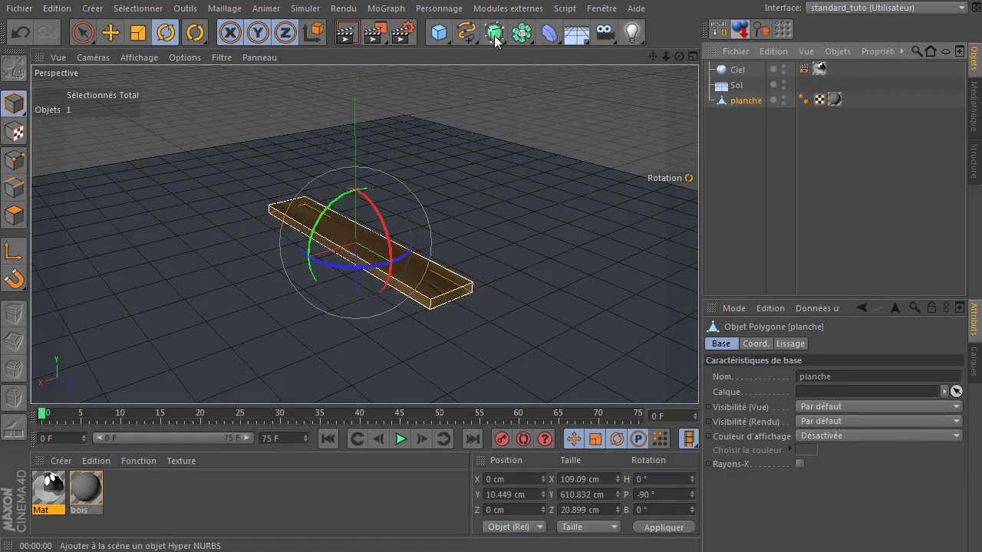
left_click_drag(495, 32, 842, 79)
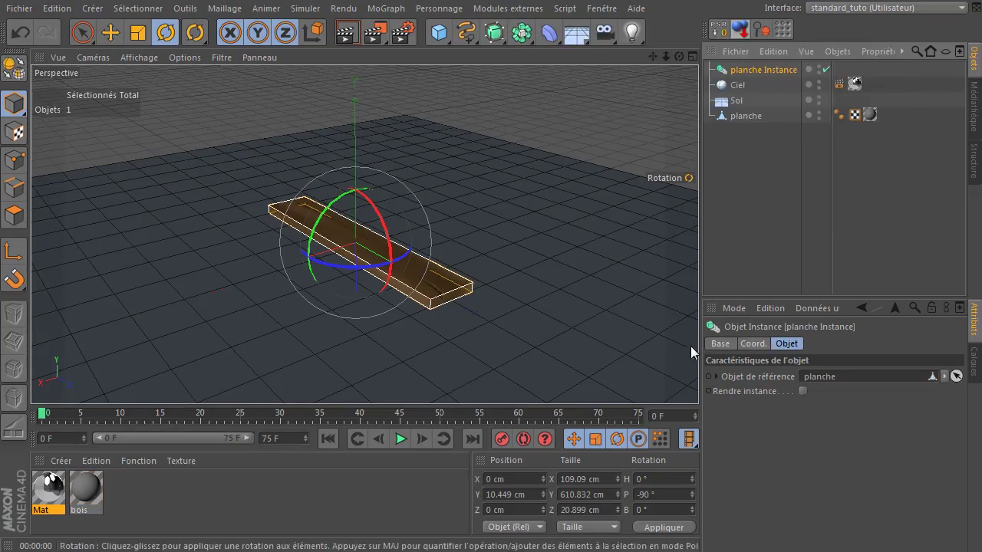
left_click(166, 32)
left_click_drag(333, 267, 413, 252)
scroll(362, 265, "up", 4)
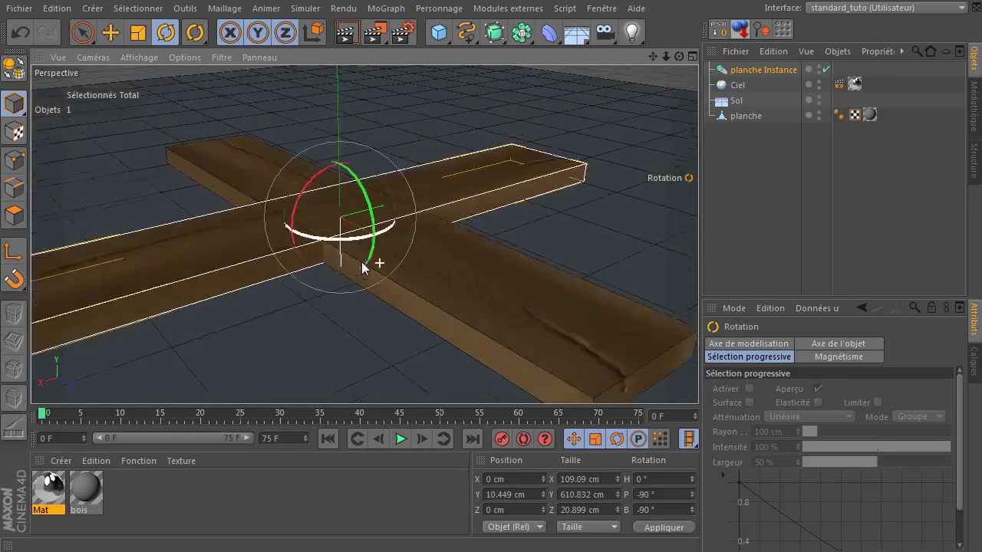
scroll(362, 265, "up", 2)
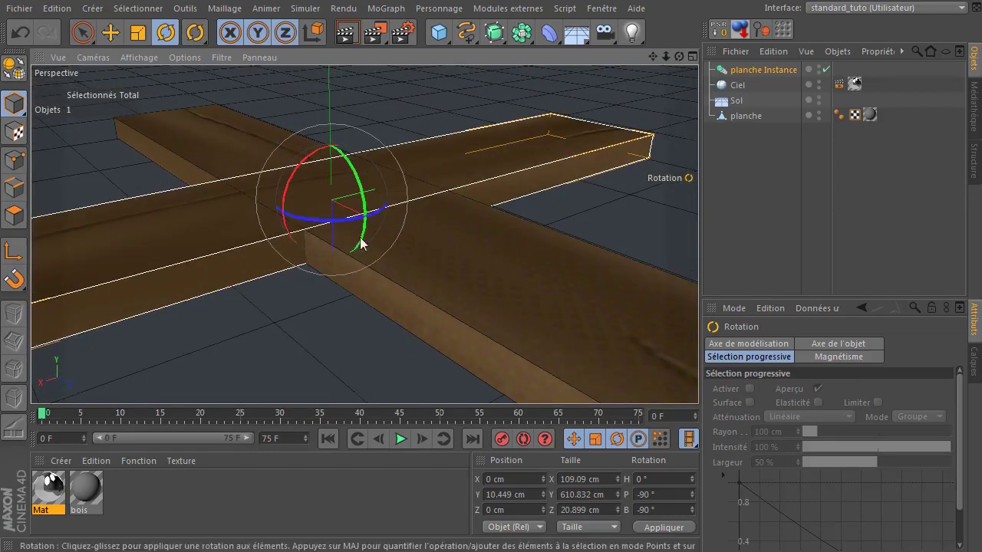
- Raise the plank instance to about Y 31 cm and tilt it to a pitch of about -86°
left_click(109, 34)
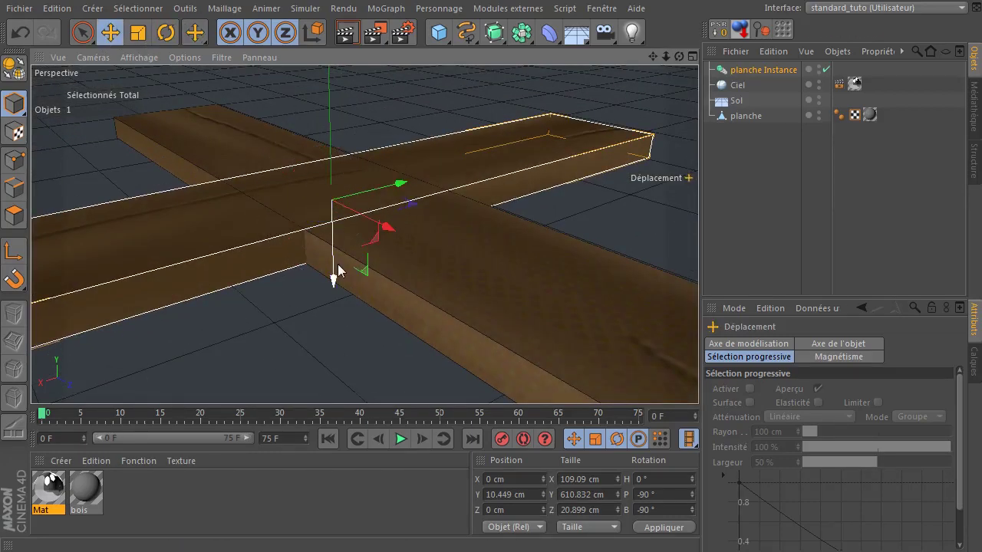
left_click_drag(333, 276, 338, 250)
left_click(165, 33)
left_click_drag(665, 58, 594, 84)
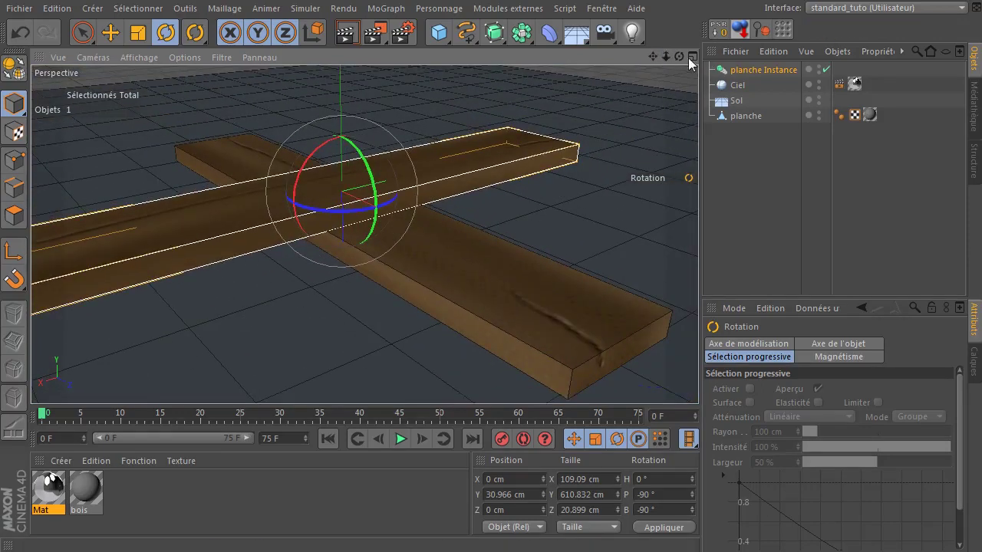
left_click_drag(658, 56, 585, 123)
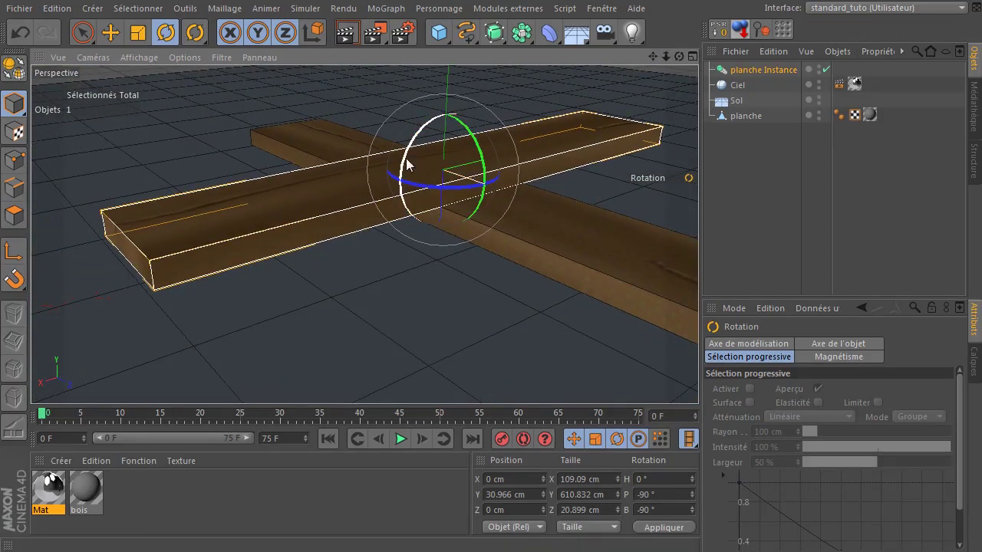
mouse_move(407, 164)
left_mouse_down()
mouse_move(401, 147)
mouse_move(402, 162)
left_mouse_up()
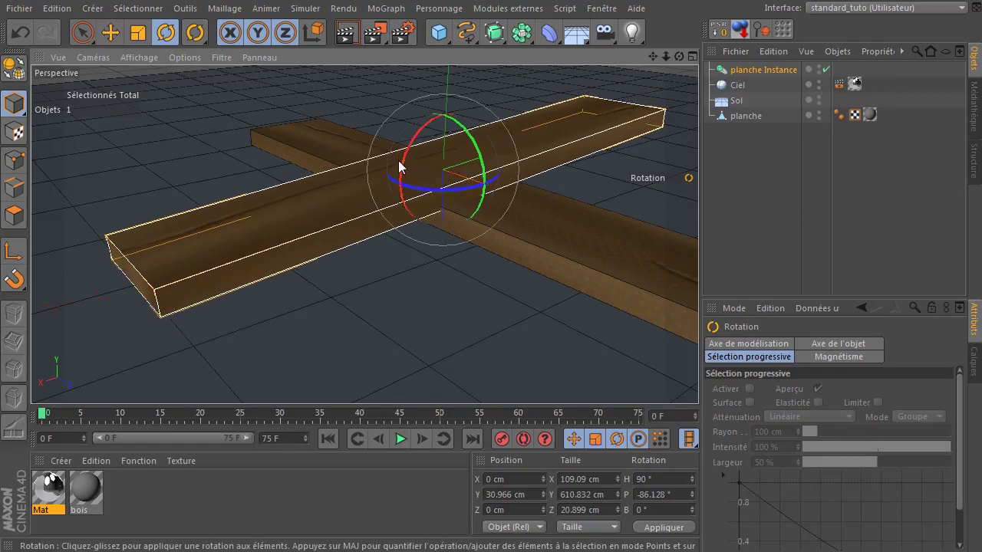
- Fine-tune the tilted instance's height and slide it lengthwise to about X 73 cm, Y 30 cm, resting it across the original plank
left_click(83, 33)
left_click_drag(679, 58, 766, 58)
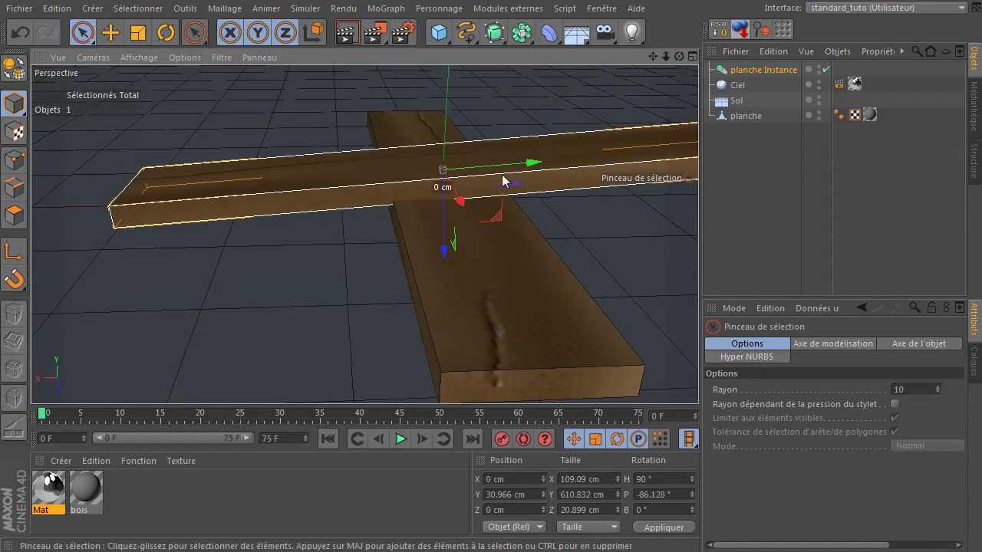
left_click_drag(446, 234, 445, 227)
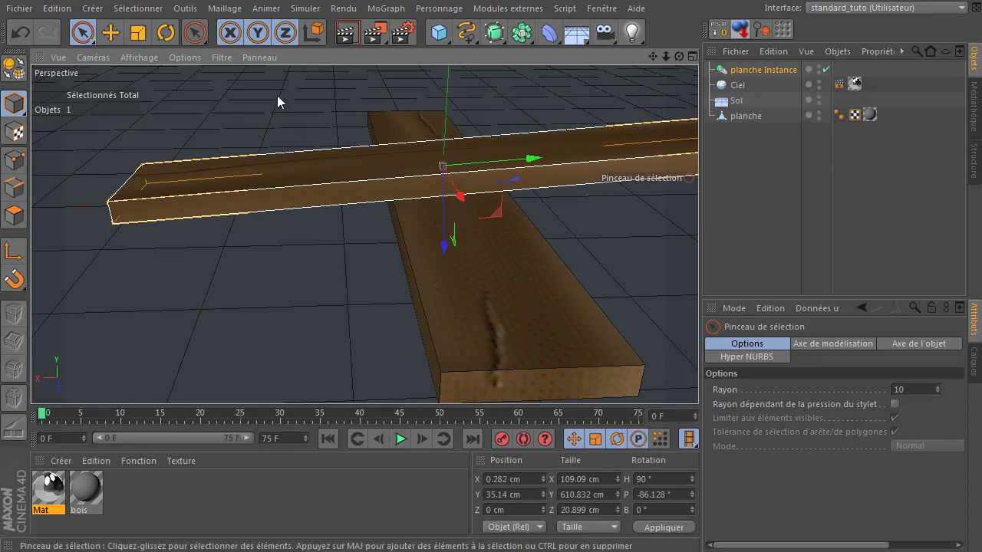
left_click(165, 35)
left_click(110, 32)
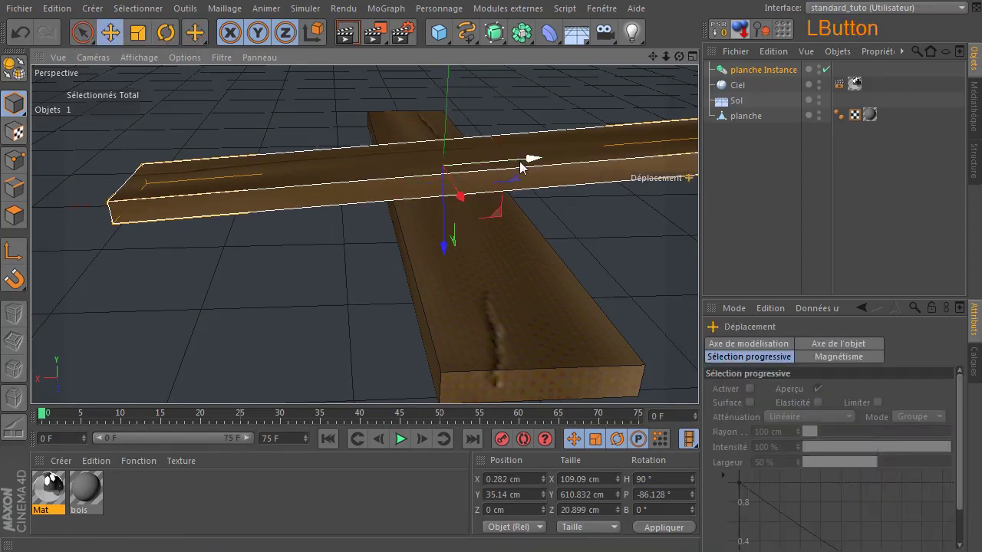
left_click_drag(530, 160, 458, 185)
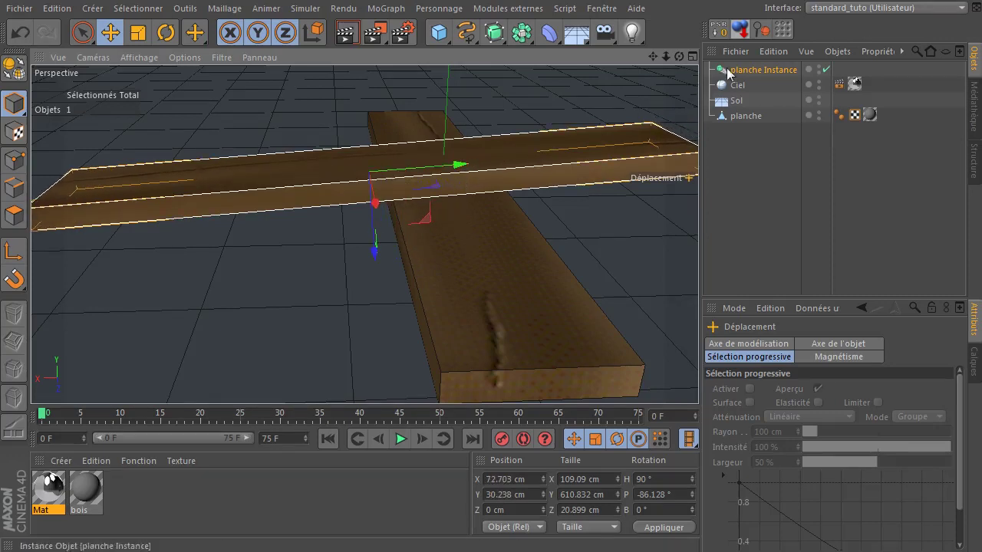
left_click_drag(655, 56, 718, 59)
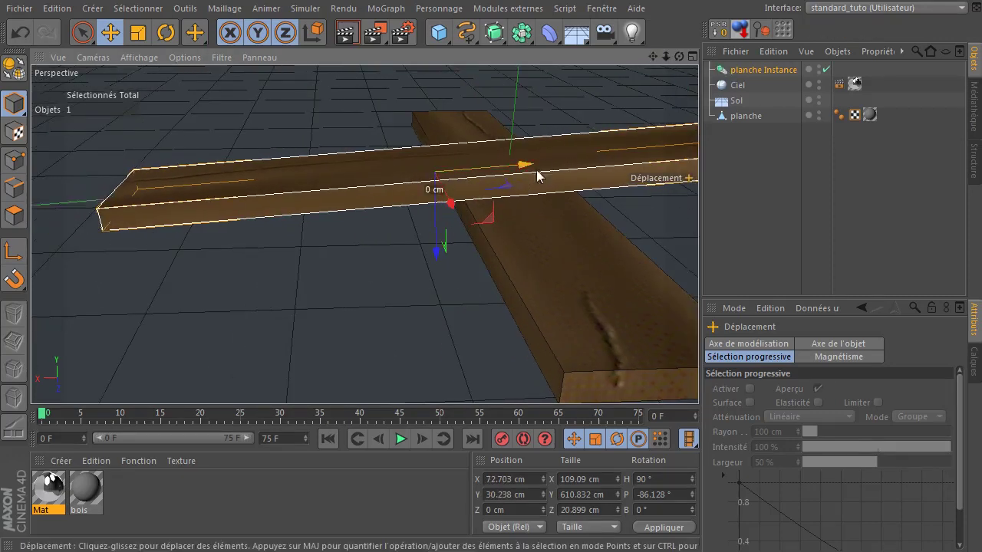
left_click_drag(443, 253, 439, 253)
- Deselect the instance, frame both crossed planks from a raised angle, and render them in the perspective view
left_click(691, 70)
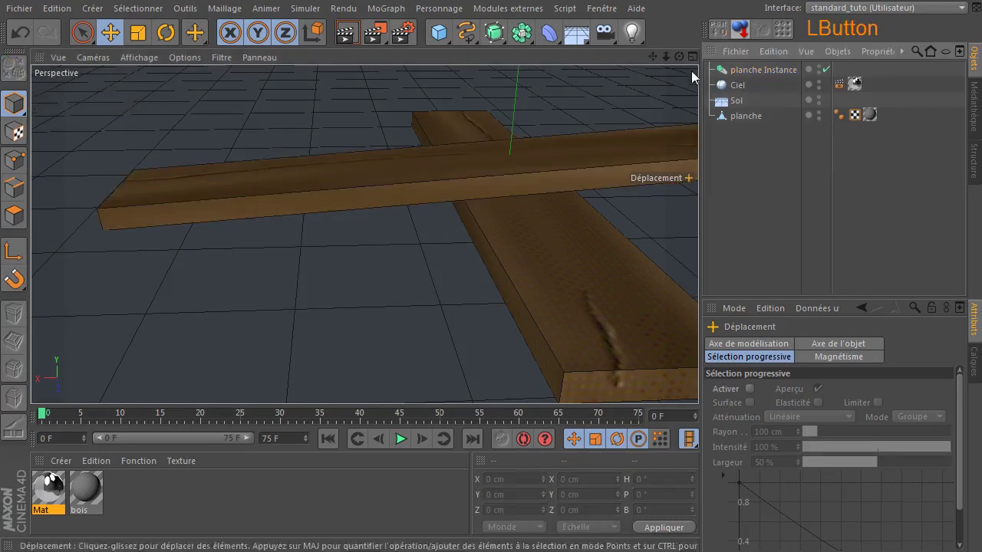
left_click_drag(665, 56, 565, 84)
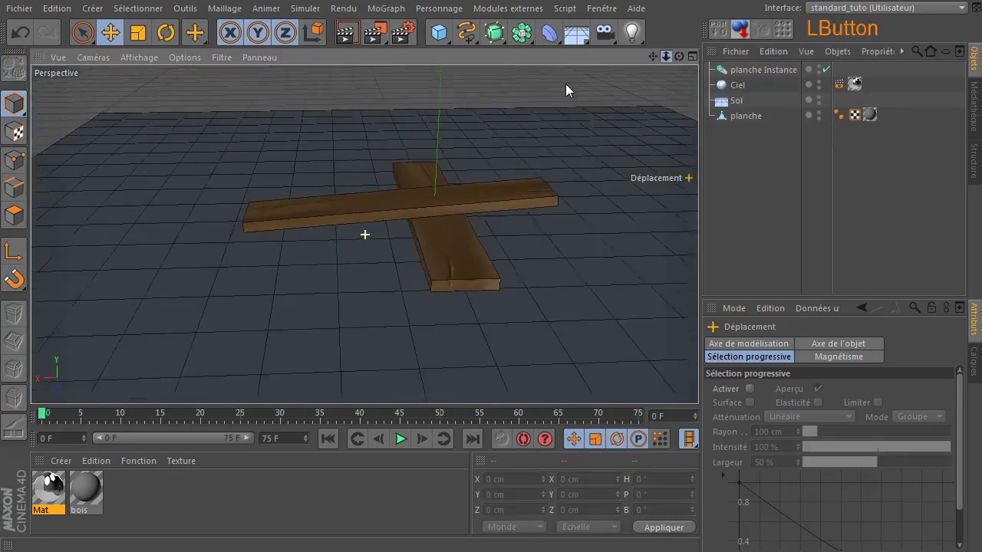
left_click_drag(680, 57, 609, 52)
left_click(345, 33)
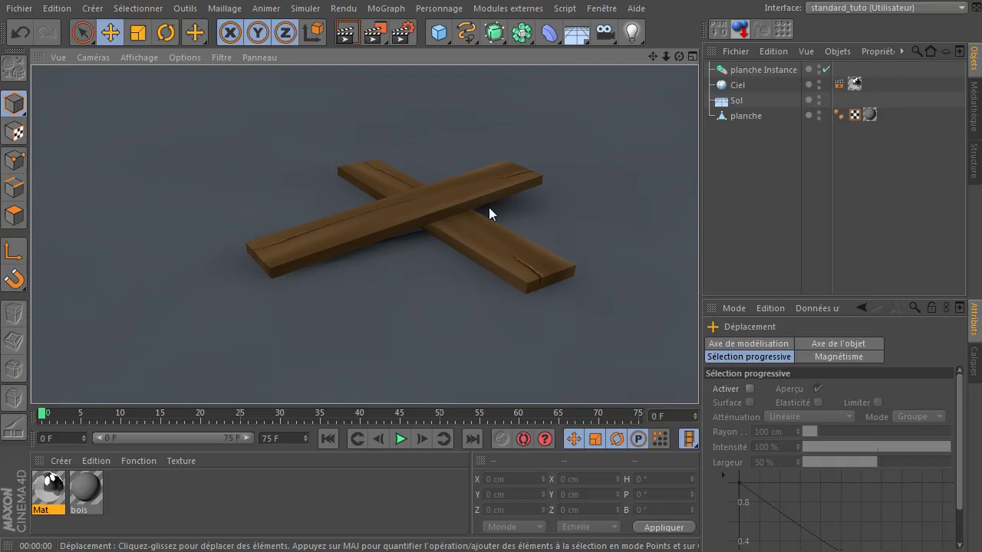
left_click(741, 115)
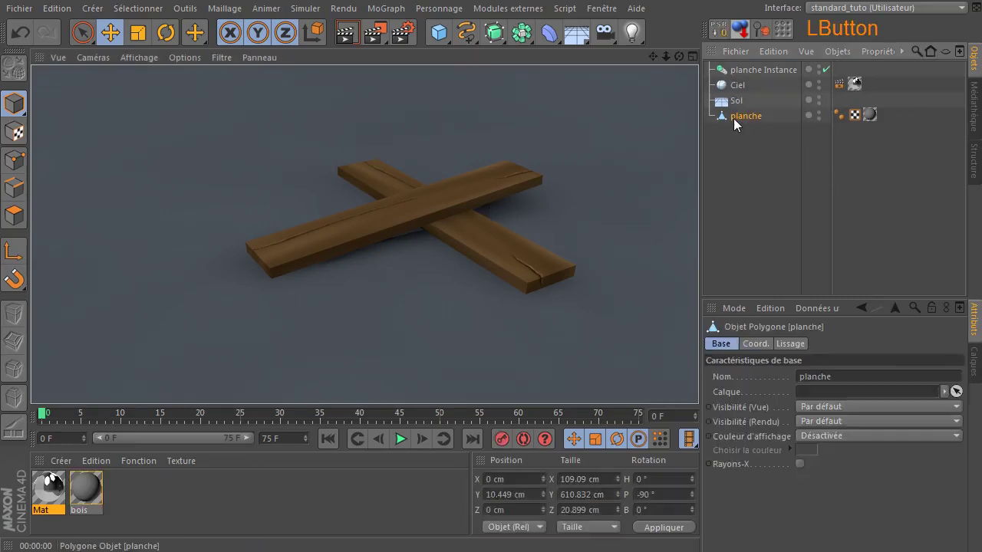
left_click(735, 160)
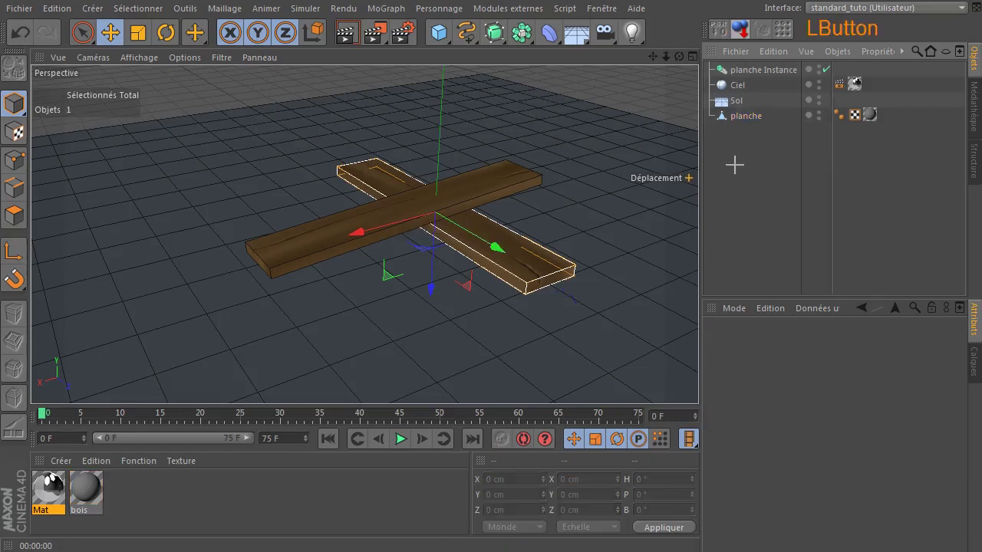
- Start a render in the Visualiseur, close it, and render the crossed planks in the perspective view instead
left_click(368, 32)
left_click(825, 435)
left_click(877, 0)
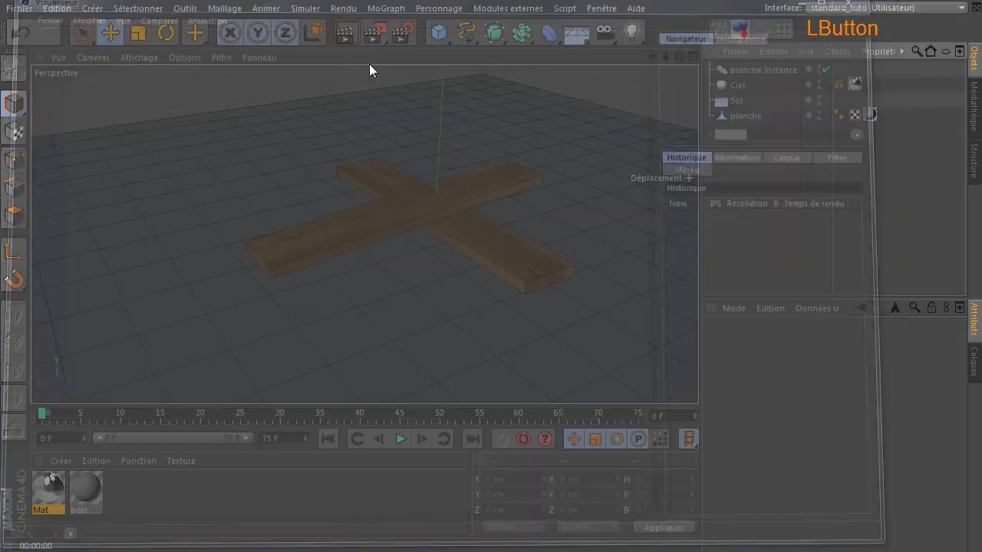
left_click(349, 30)
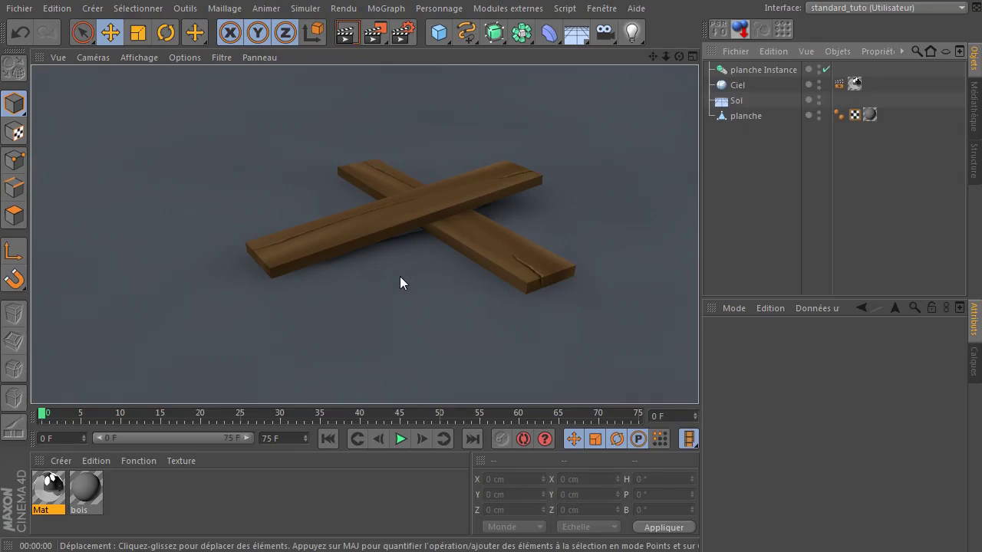
- Reload the saved bois_Couleur.tif image in the bois material's Couleur channel and save the scene
double_click(85, 490)
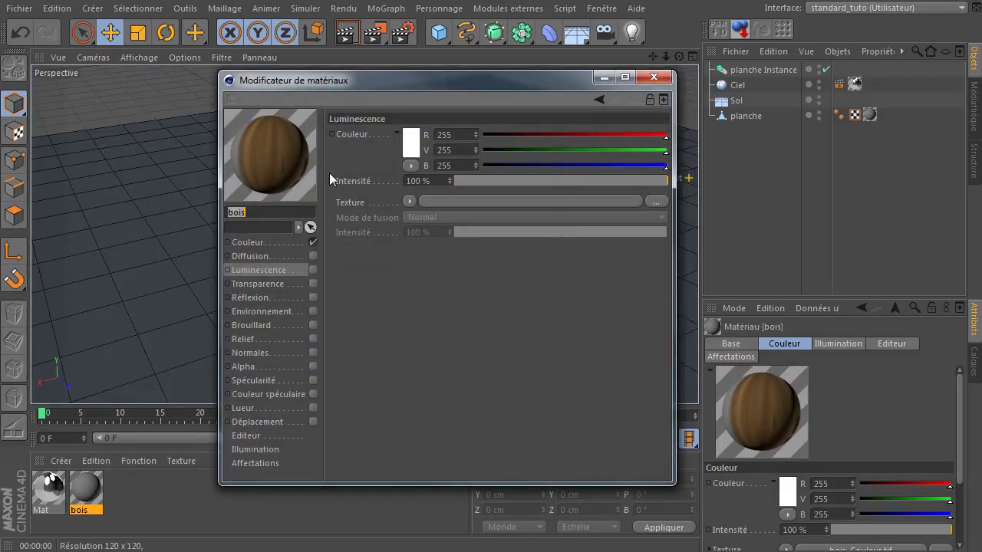
left_click(278, 245)
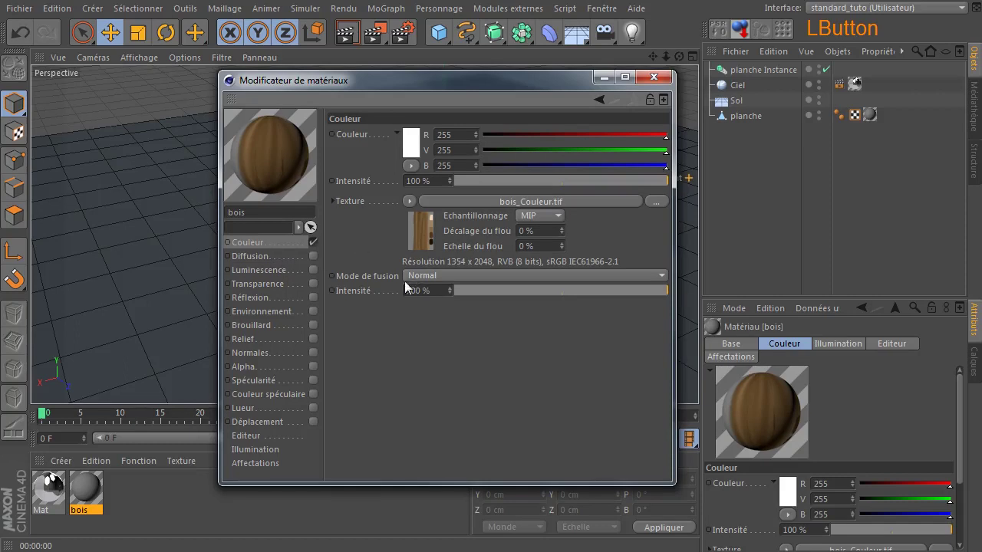
left_click(410, 201)
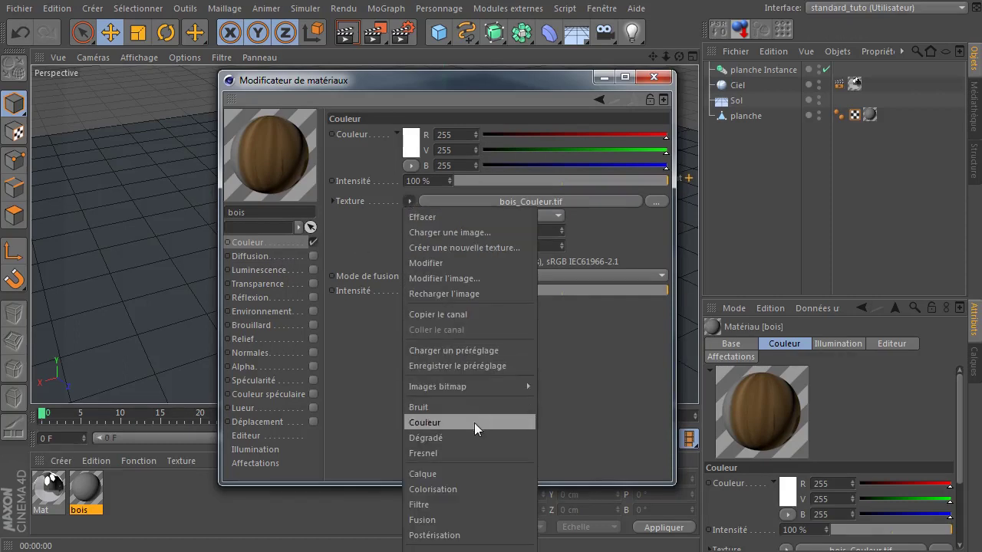
left_click(479, 293)
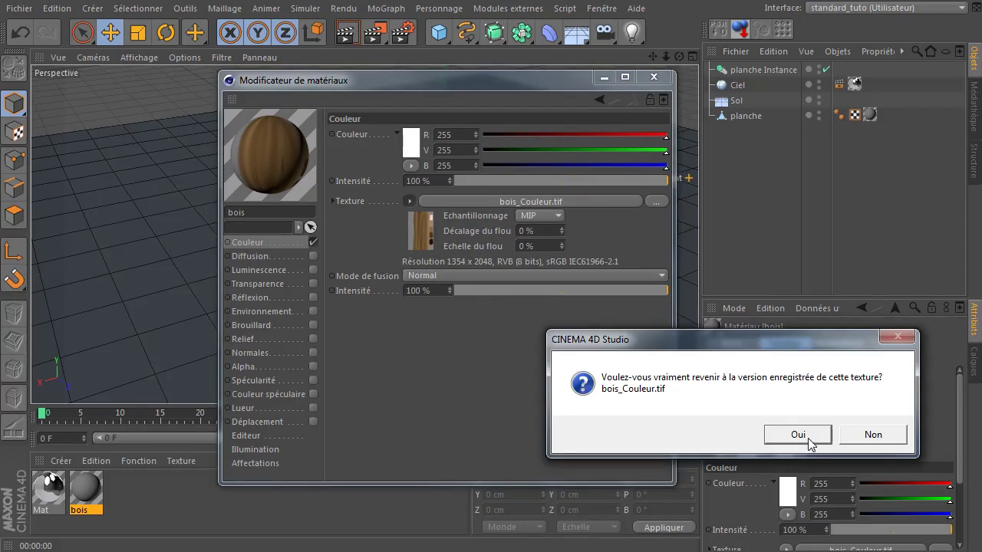
left_click(799, 435)
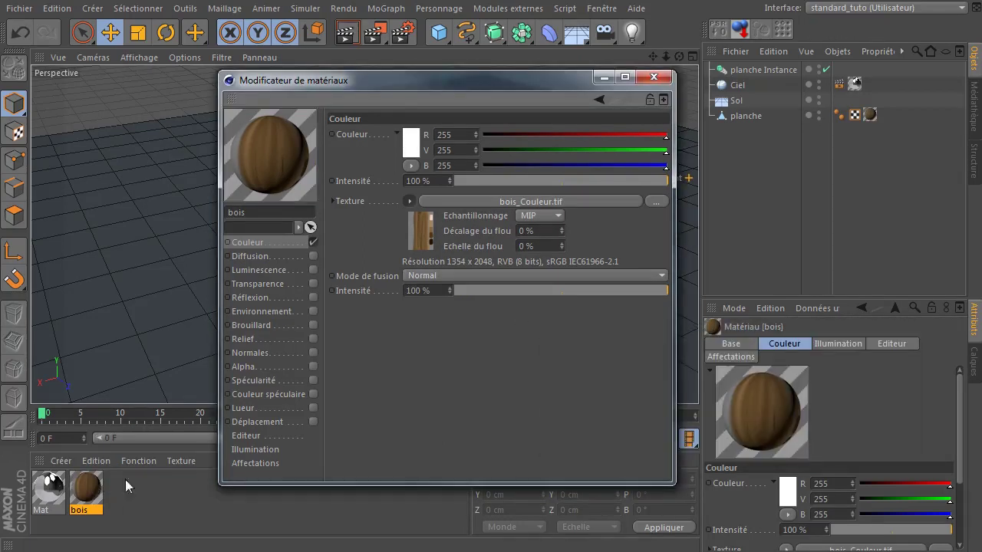
left_click(654, 79)
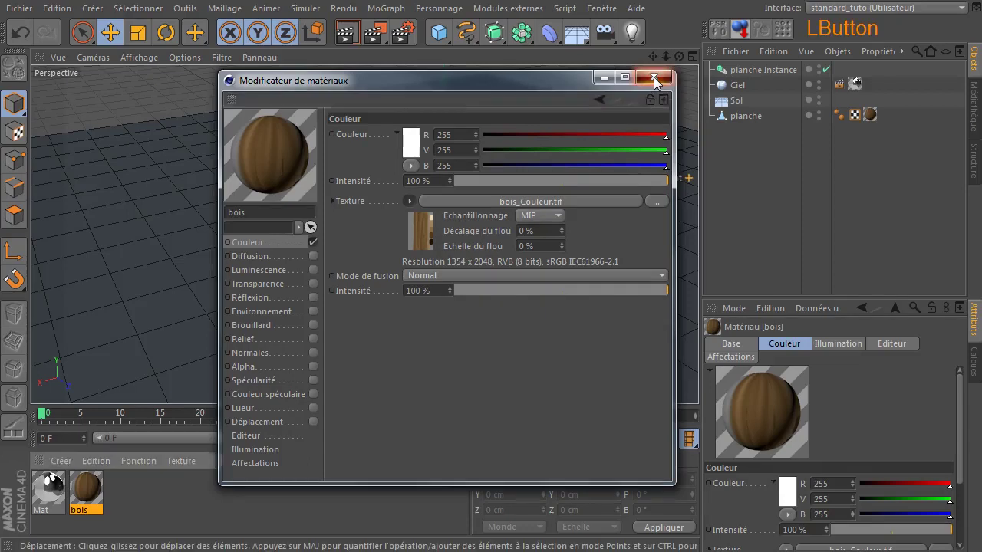
left_click(17, 9)
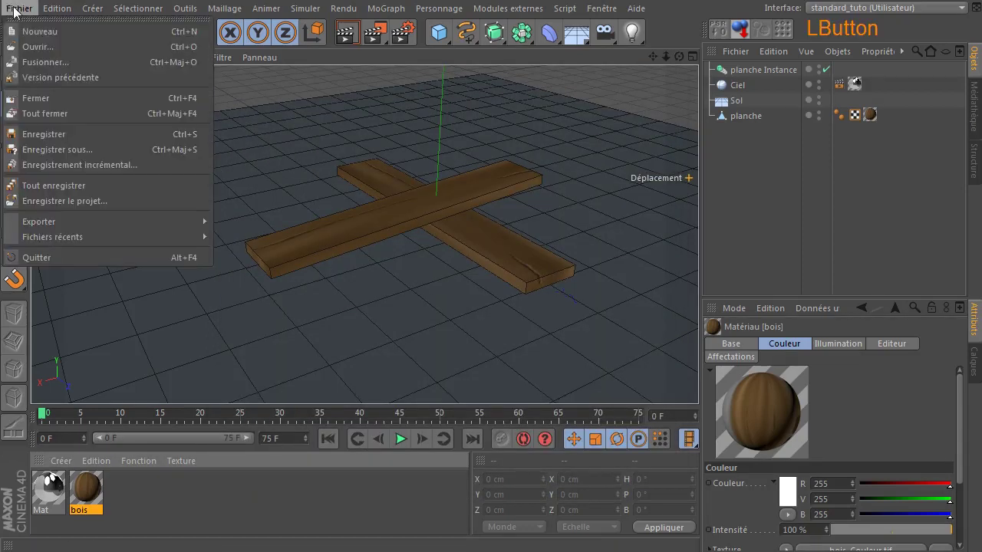
left_click(99, 135)
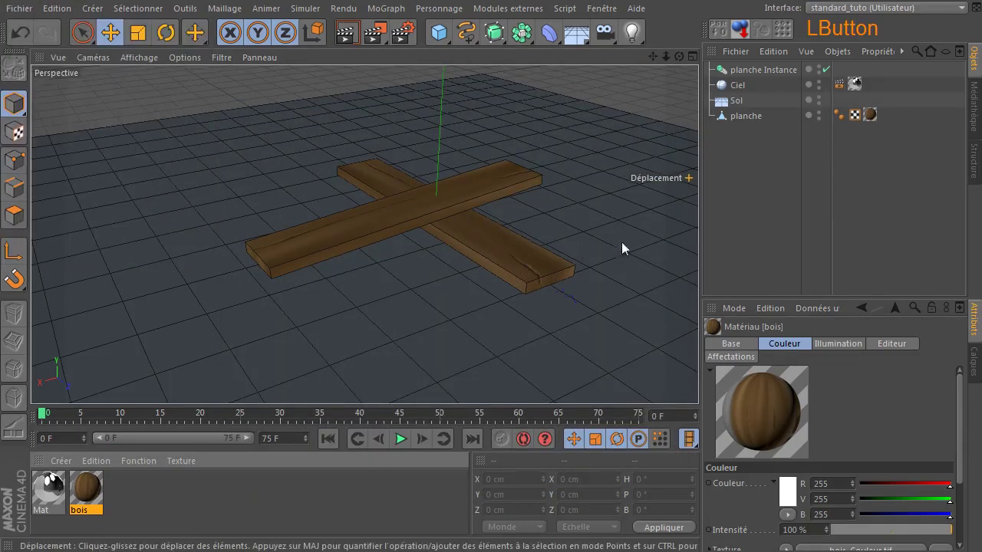
- Render the crossed planks in the perspective view and bring up bois_Couleur.tif in a resized XnView window
left_click(343, 35)
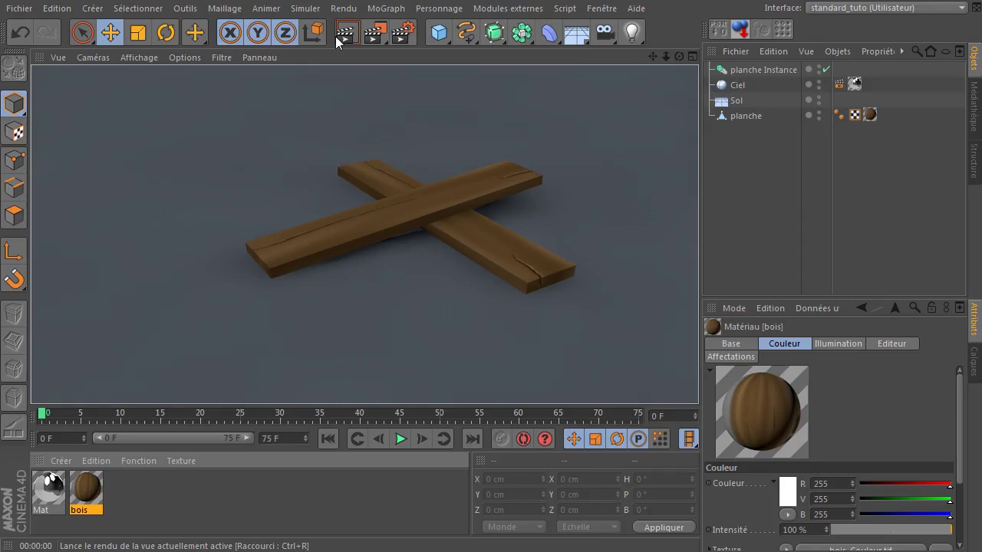
left_click(230, 480)
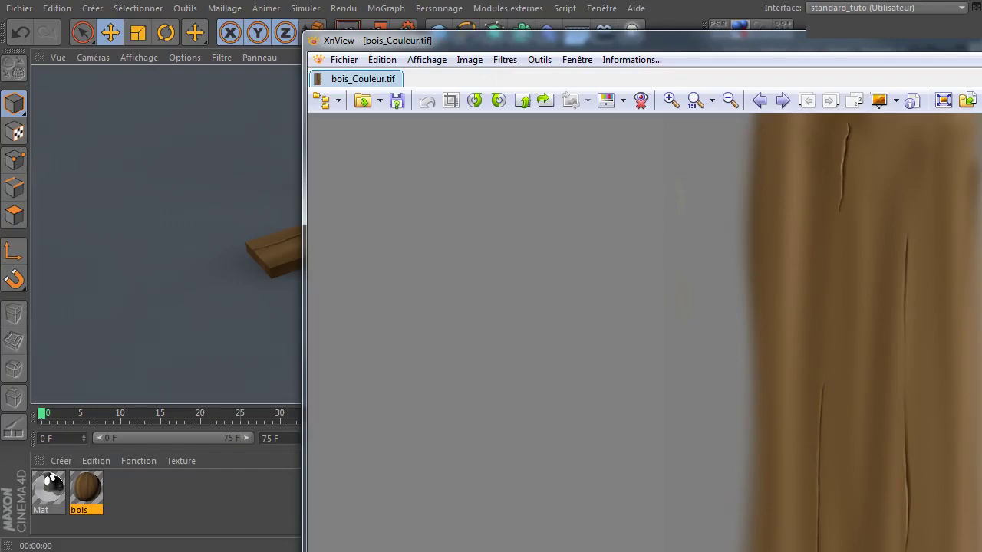
left_click_drag(981, 45, 738, 58)
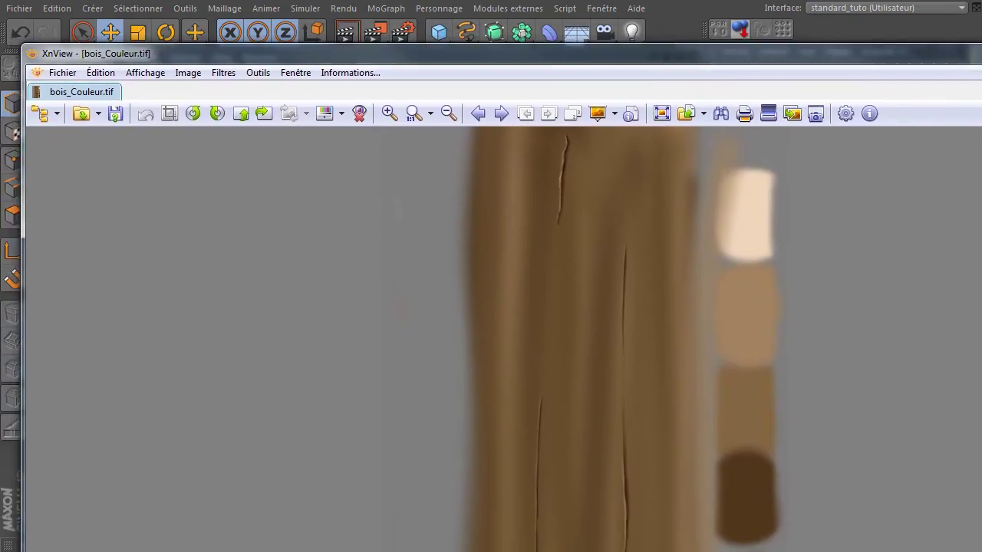
left_click_drag(978, 550, 773, 546)
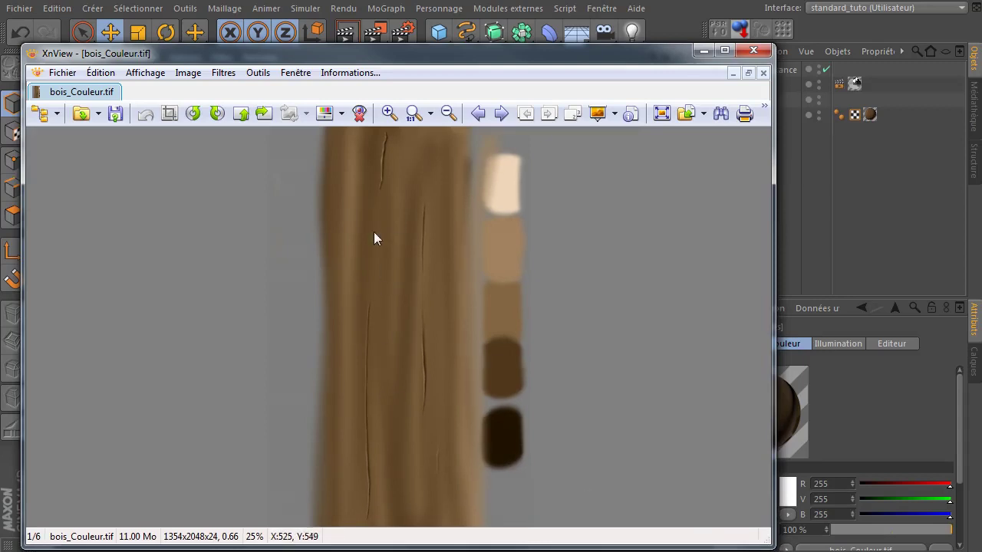
- Examine the painted cracks and wood grain of bois_Couleur.tif up close in XnView, and close the viewer
scroll(360, 239, "up", 5)
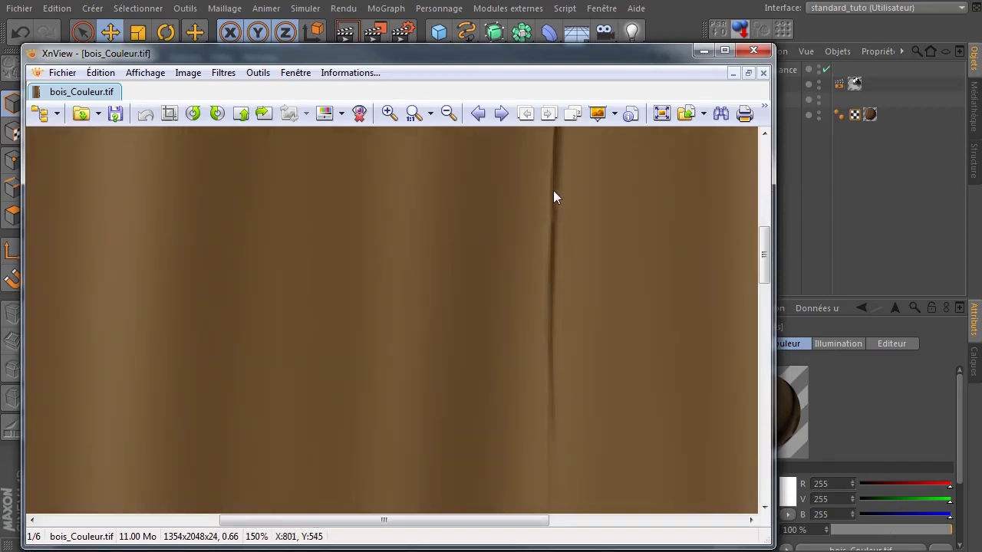
scroll(443, 300, "down", 1)
scroll(494, 351, "down", 1)
scroll(494, 345, "up", 1)
scroll(493, 353, "down", 2)
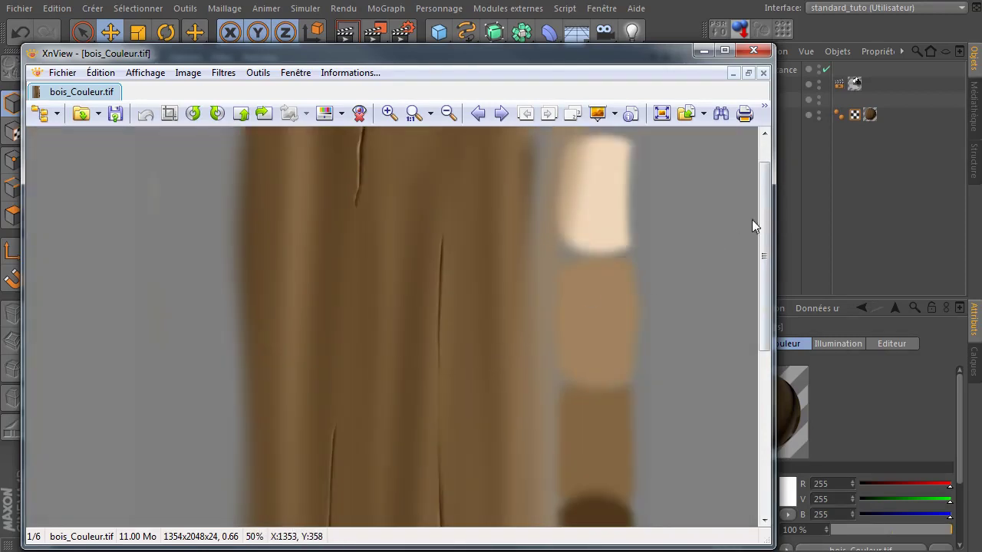
left_click_drag(763, 230, 770, 179)
scroll(362, 175, "up", 5)
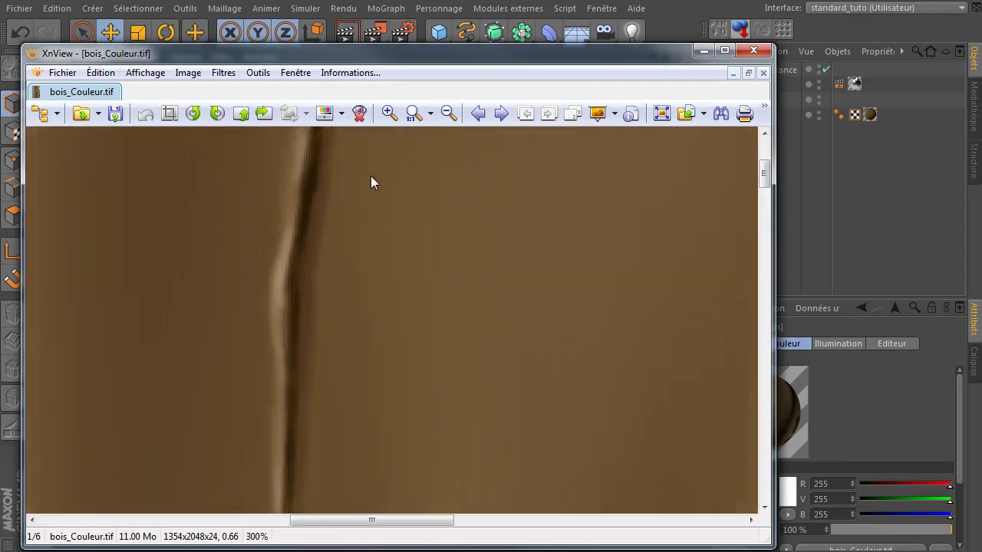
scroll(322, 338, "down", 5)
scroll(384, 372, "down", 2)
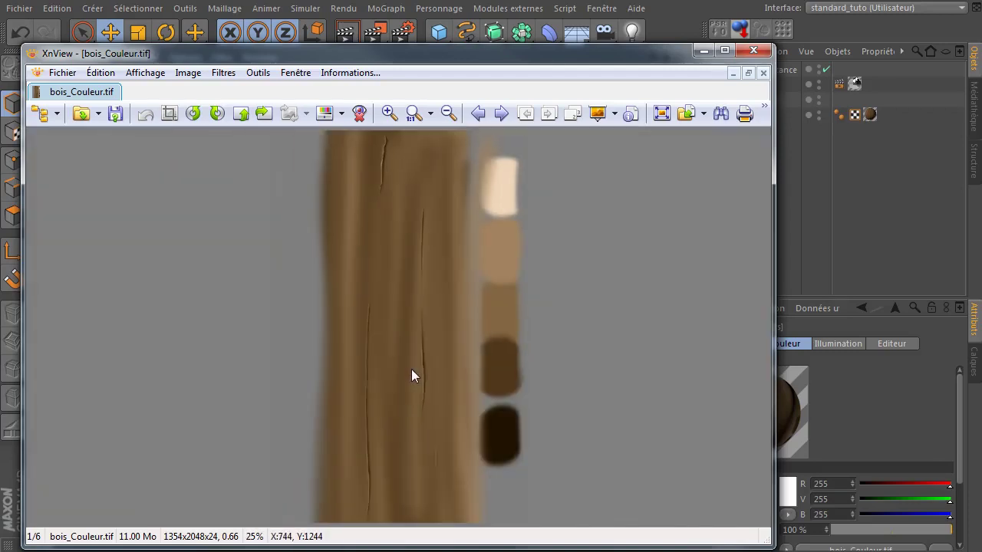
scroll(411, 376, "down", 1)
left_click(749, 56)
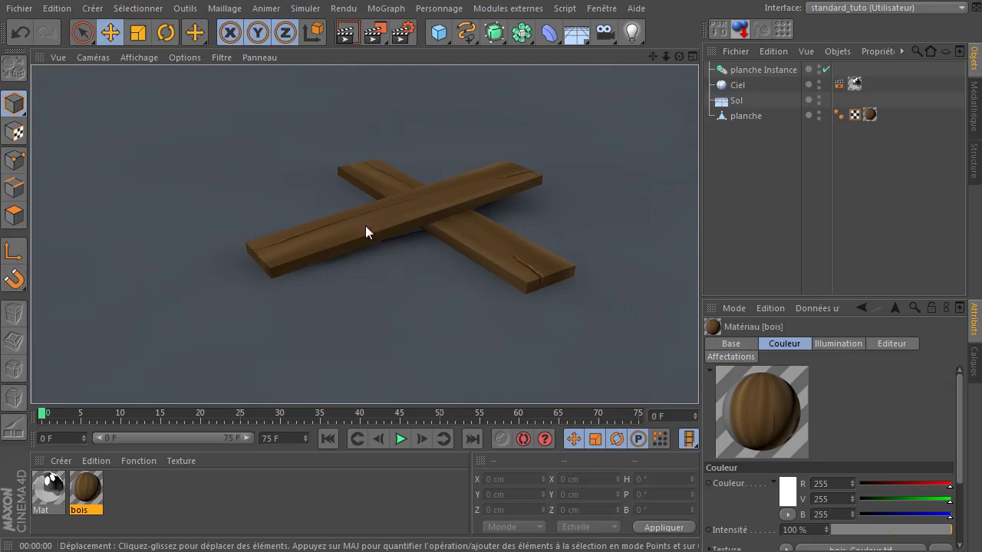
- Frame the crossed planks from closer up and render them in the perspective view
left_click(346, 32)
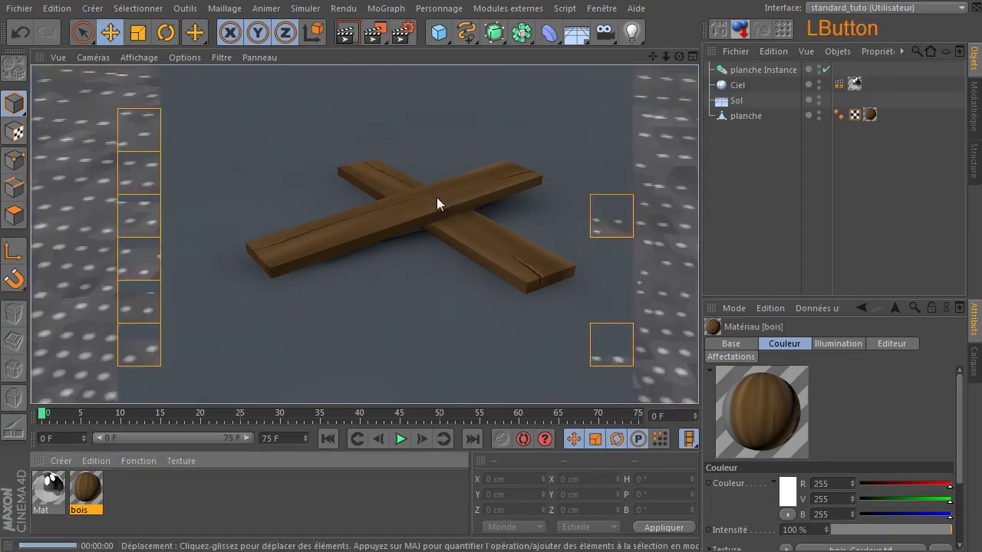
left_click(665, 58)
left_click_drag(663, 58, 732, 41)
mouse_move(653, 57)
left_mouse_down()
mouse_move(581, 53)
mouse_move(664, 64)
mouse_move(648, 68)
mouse_move(633, 55)
left_mouse_up()
left_click(346, 33)
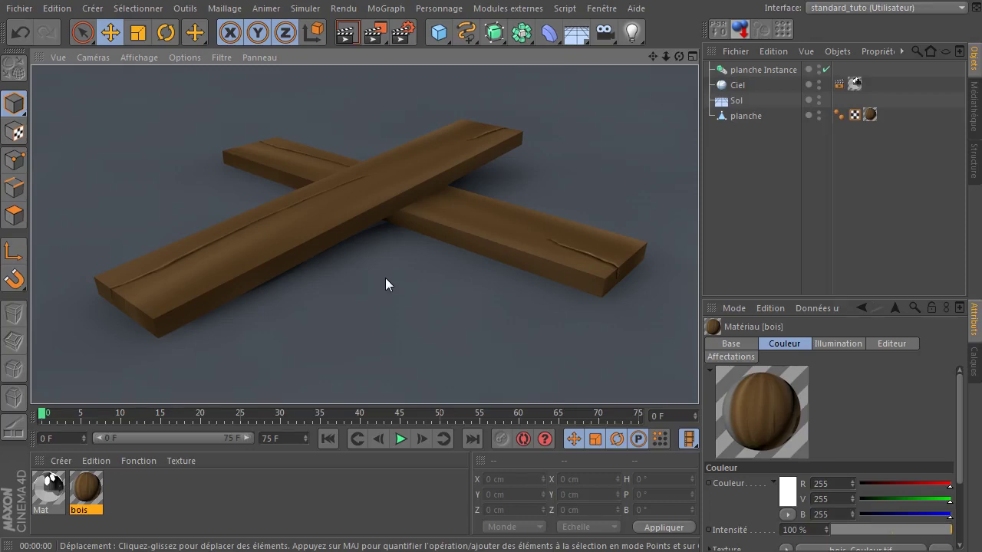
- Enable the bois material's Relief channel with a Bruit texture and an intensity of 8%
double_click(86, 490)
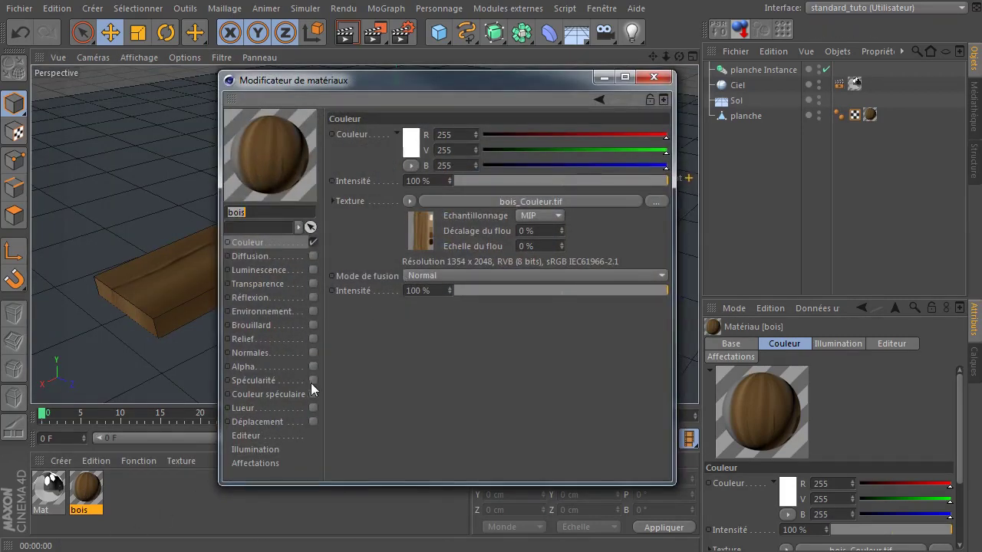
left_click(313, 340)
left_click(411, 169)
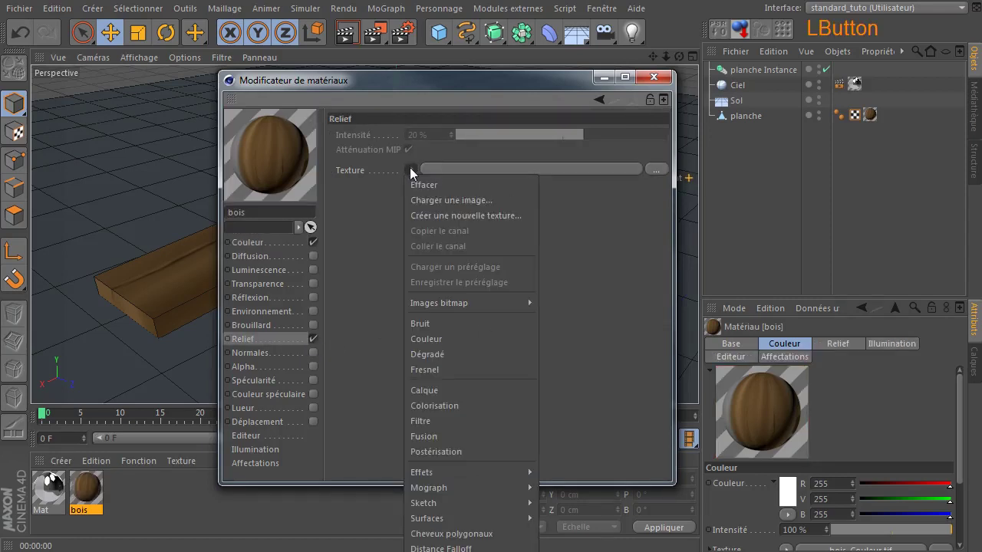
left_click(428, 324)
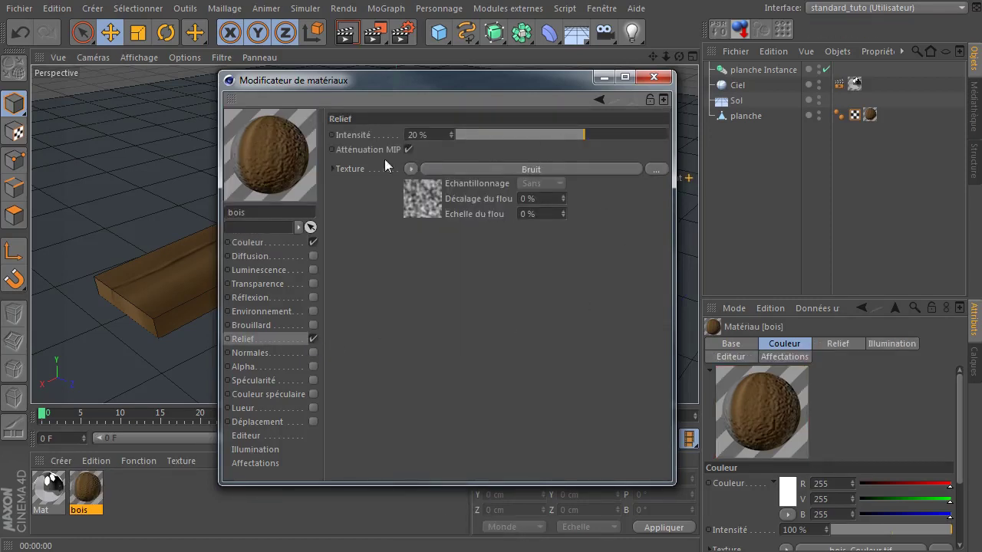
mouse_move(564, 129)
left_mouse_down()
mouse_move(521, 132)
mouse_move(571, 133)
left_mouse_up()
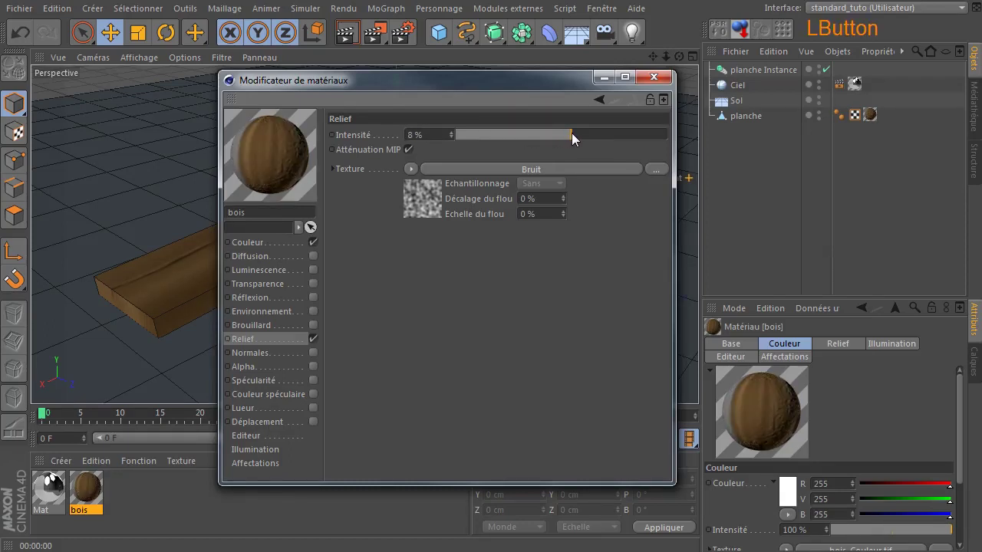
- Set the Relief noise type to Eraflures and render the planks with the material editor moved aside
left_click(565, 169)
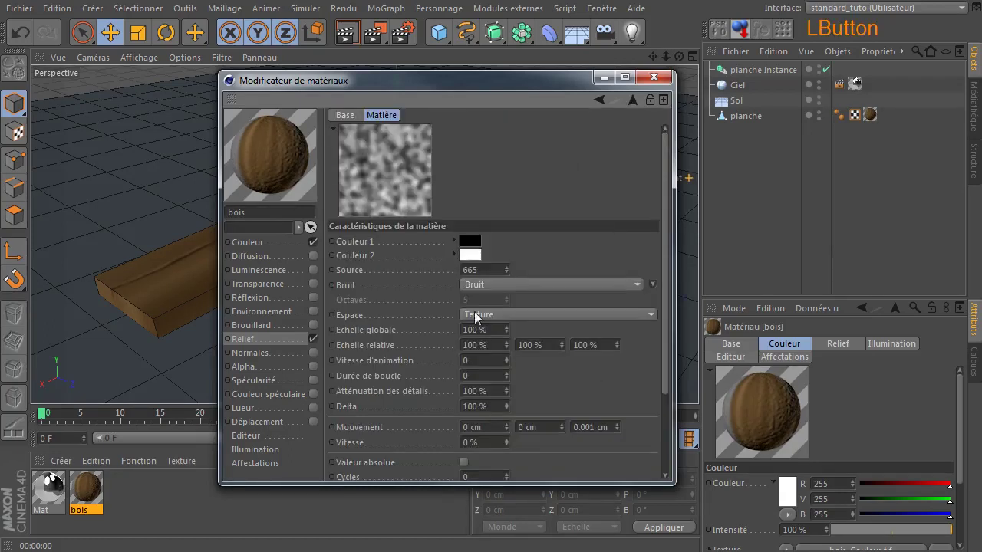
left_click(507, 284)
left_click(499, 298)
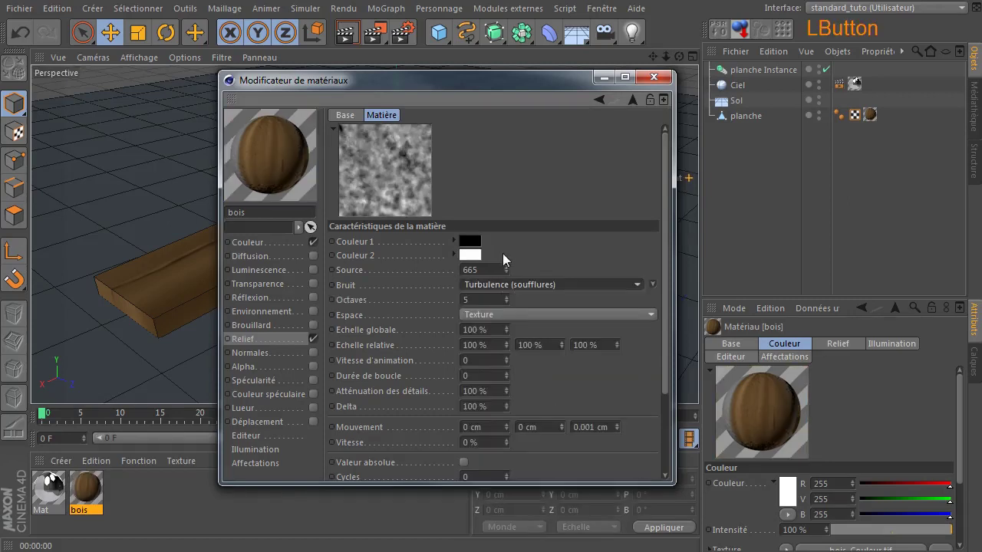
key("Down")
key("Down")
key("Down")
key("Down")
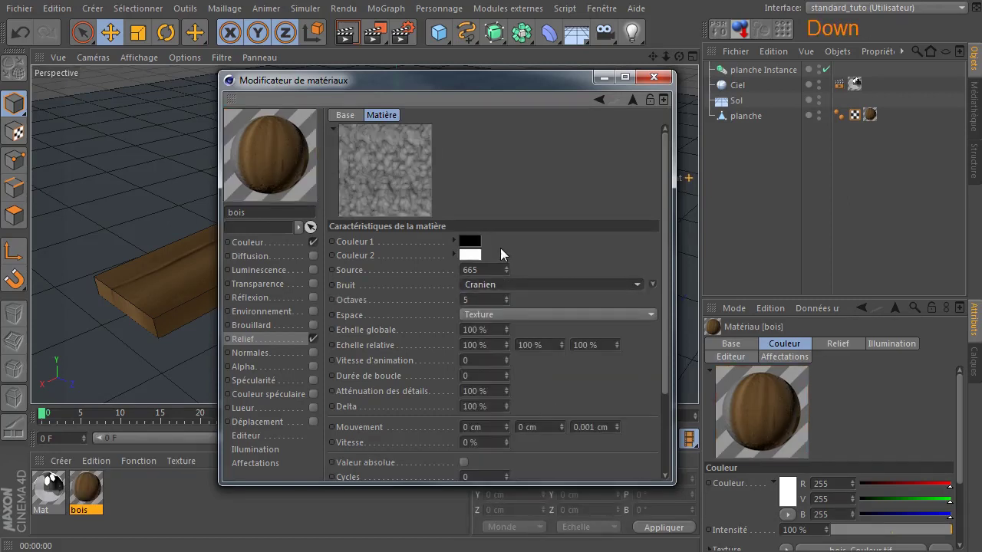
key("Down")
key("Up")
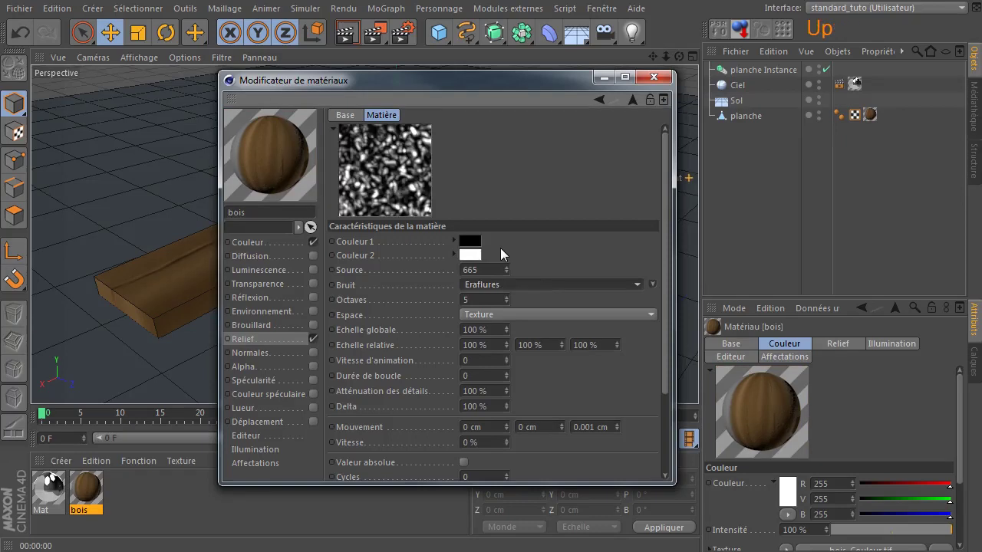
left_click_drag(553, 79, 870, 92)
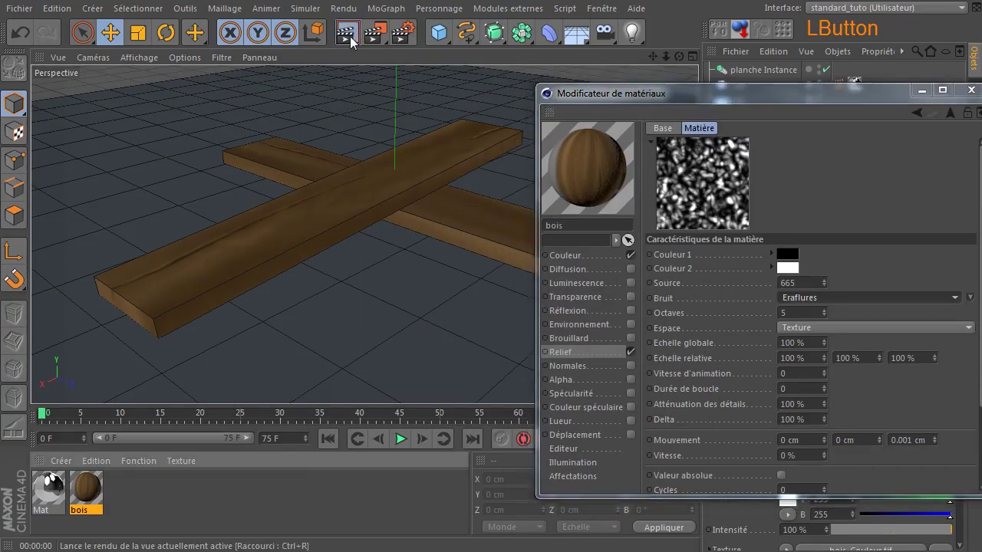
key("ctrl+r")
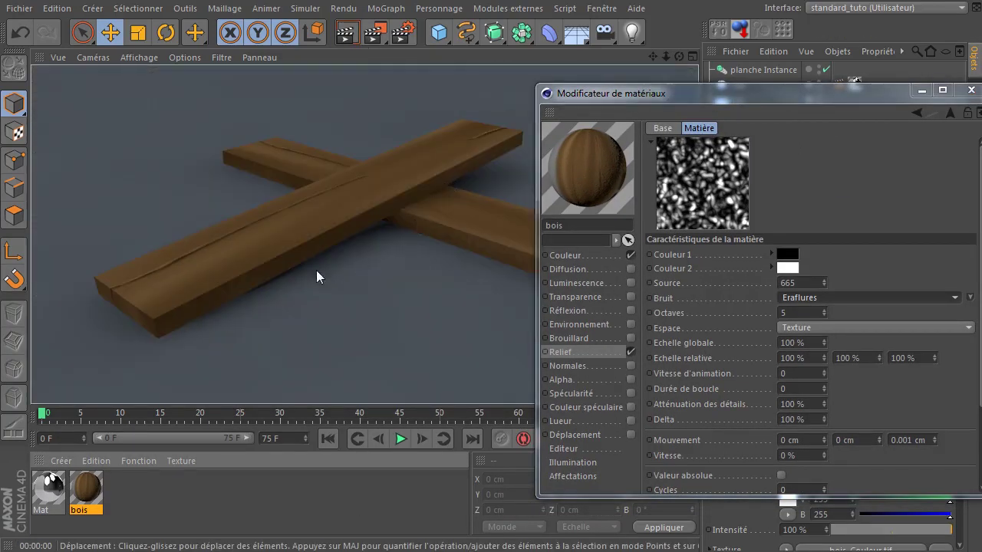
left_click_drag(705, 93, 729, 135)
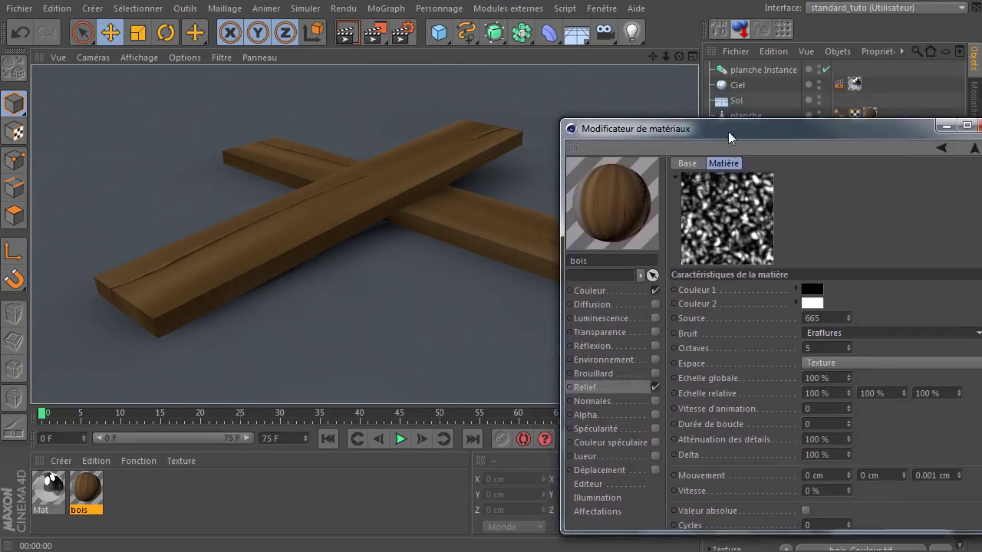
- Change the Relief noise type to Electrique and render the perspective view
left_click(844, 335)
left_click(843, 351)
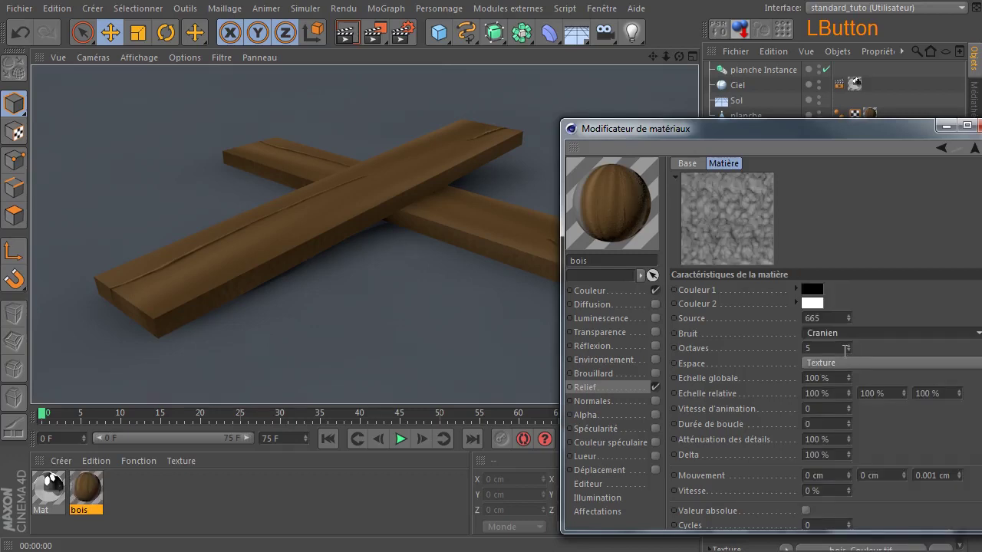
key("Down")
key("Down")
key("Down")
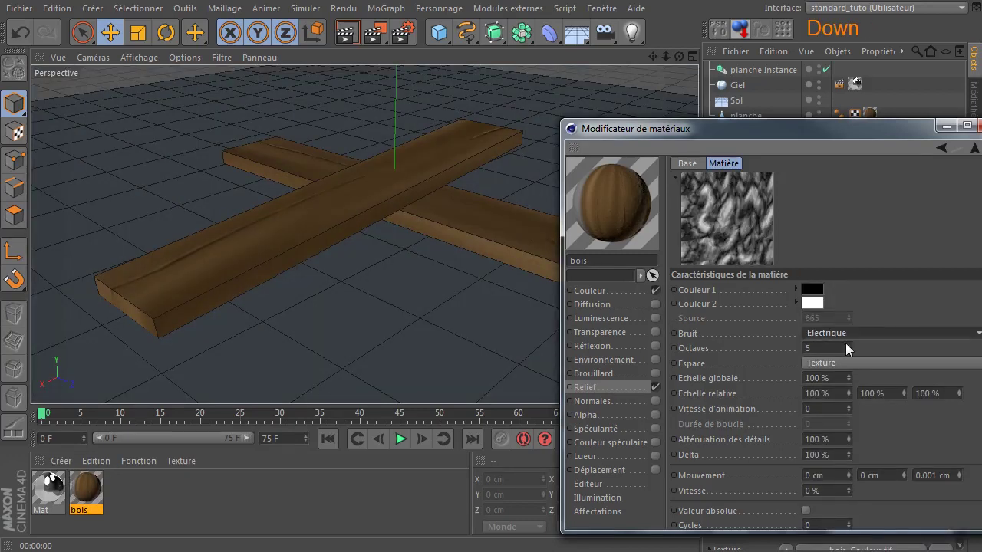
left_click(346, 32)
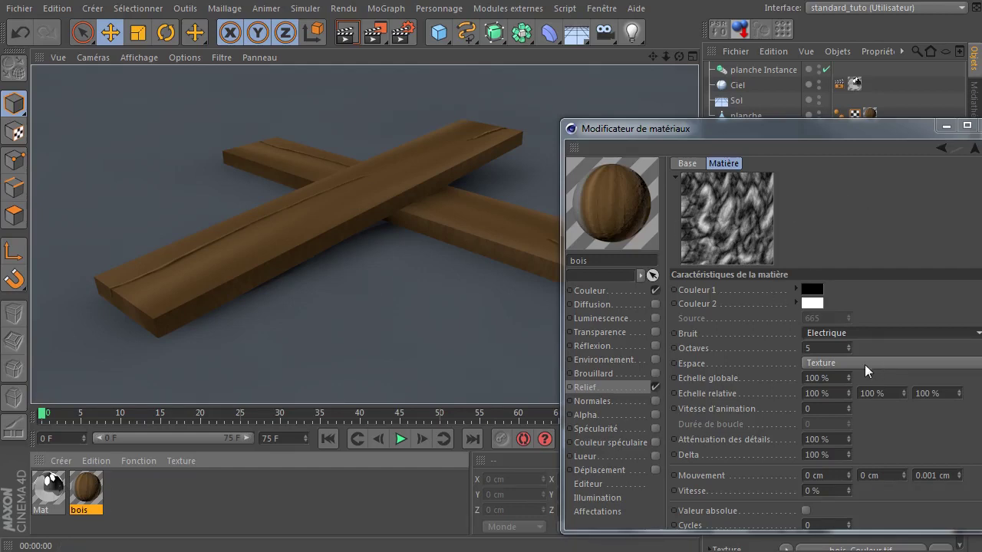
- Try the Mouvement fractal brun noise type for the Relief texture and render the planks
left_click(869, 334)
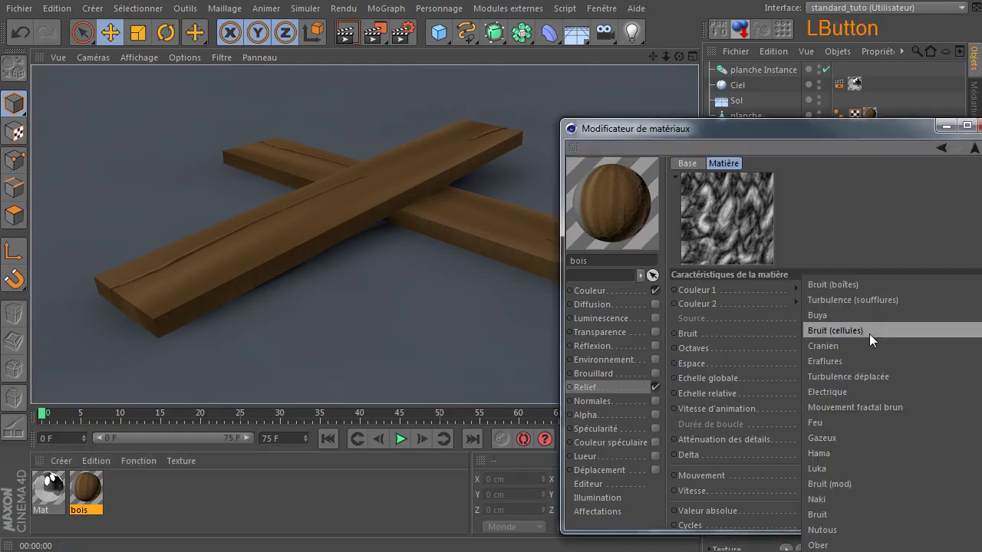
left_click(868, 407)
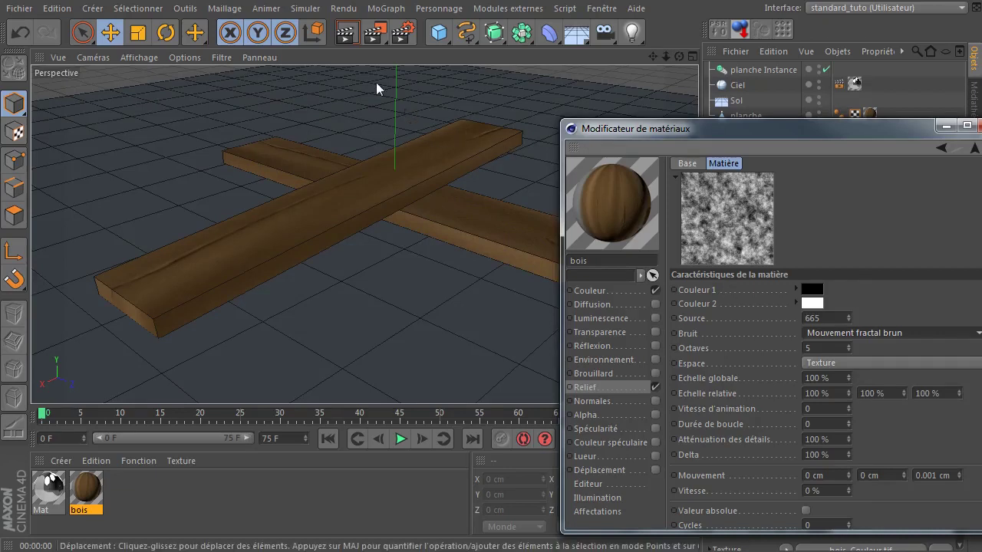
key("ctrl+r")
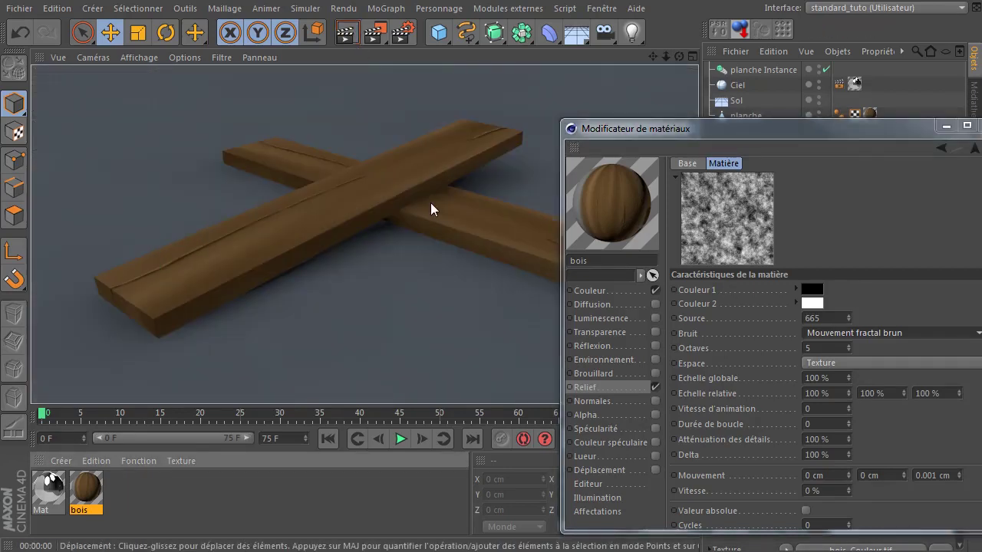
- Raise the Relief channel's intensity to 18% and render the planks again
left_click(623, 386)
left_click(922, 182)
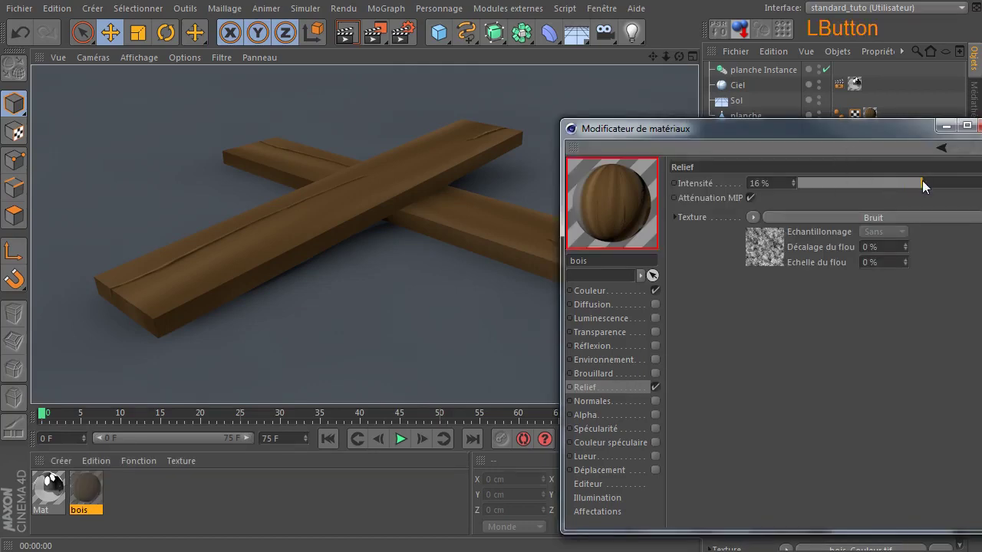
left_click(346, 32)
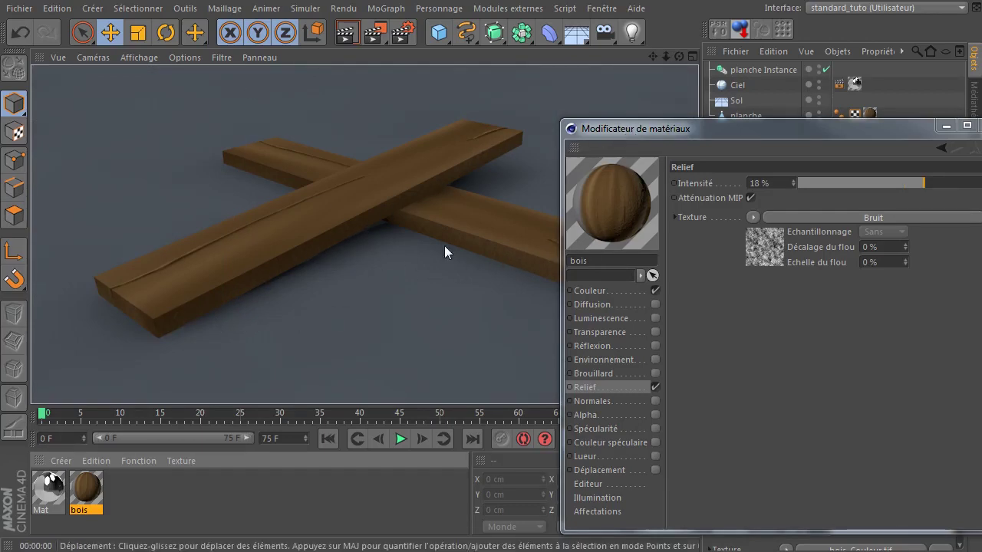
- Disable the bois material's Relief channel, close the material editor, and render both crossed planks in the perspective view
left_click(654, 391)
left_click(981, 125)
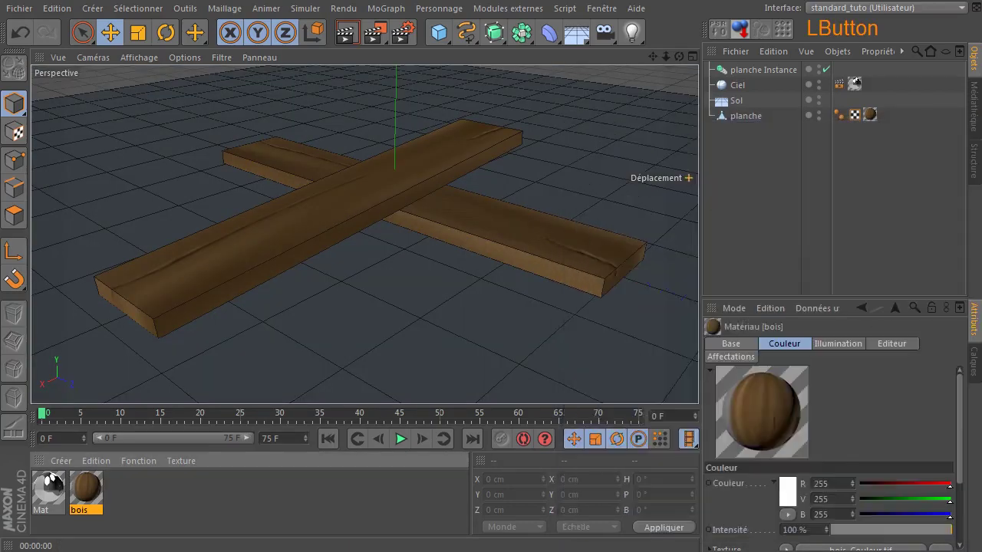
left_click(346, 39)
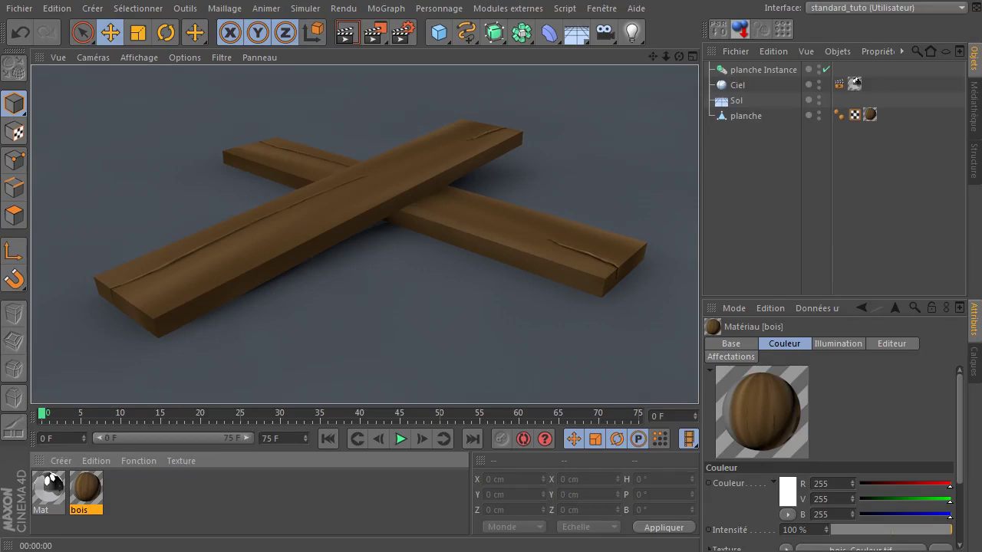
left_click(347, 32)
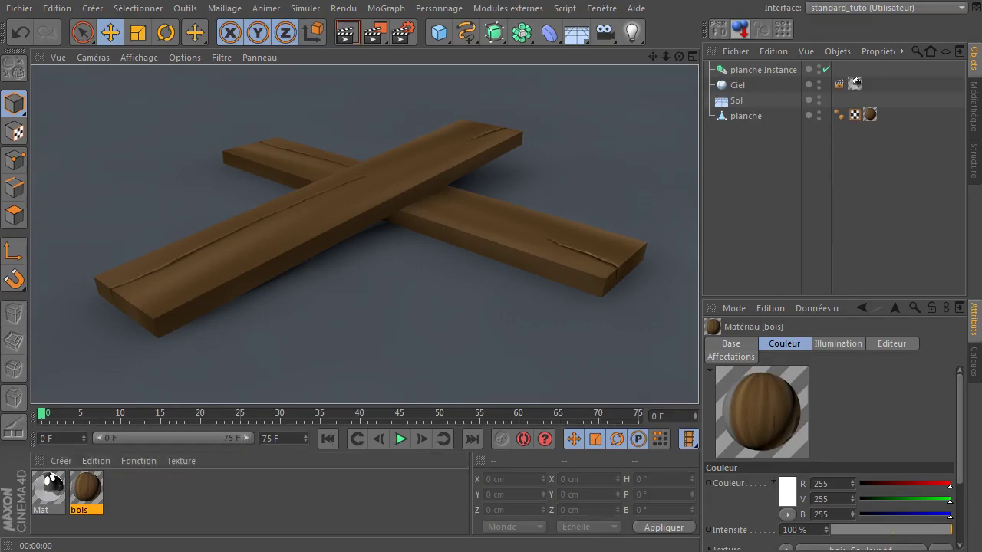